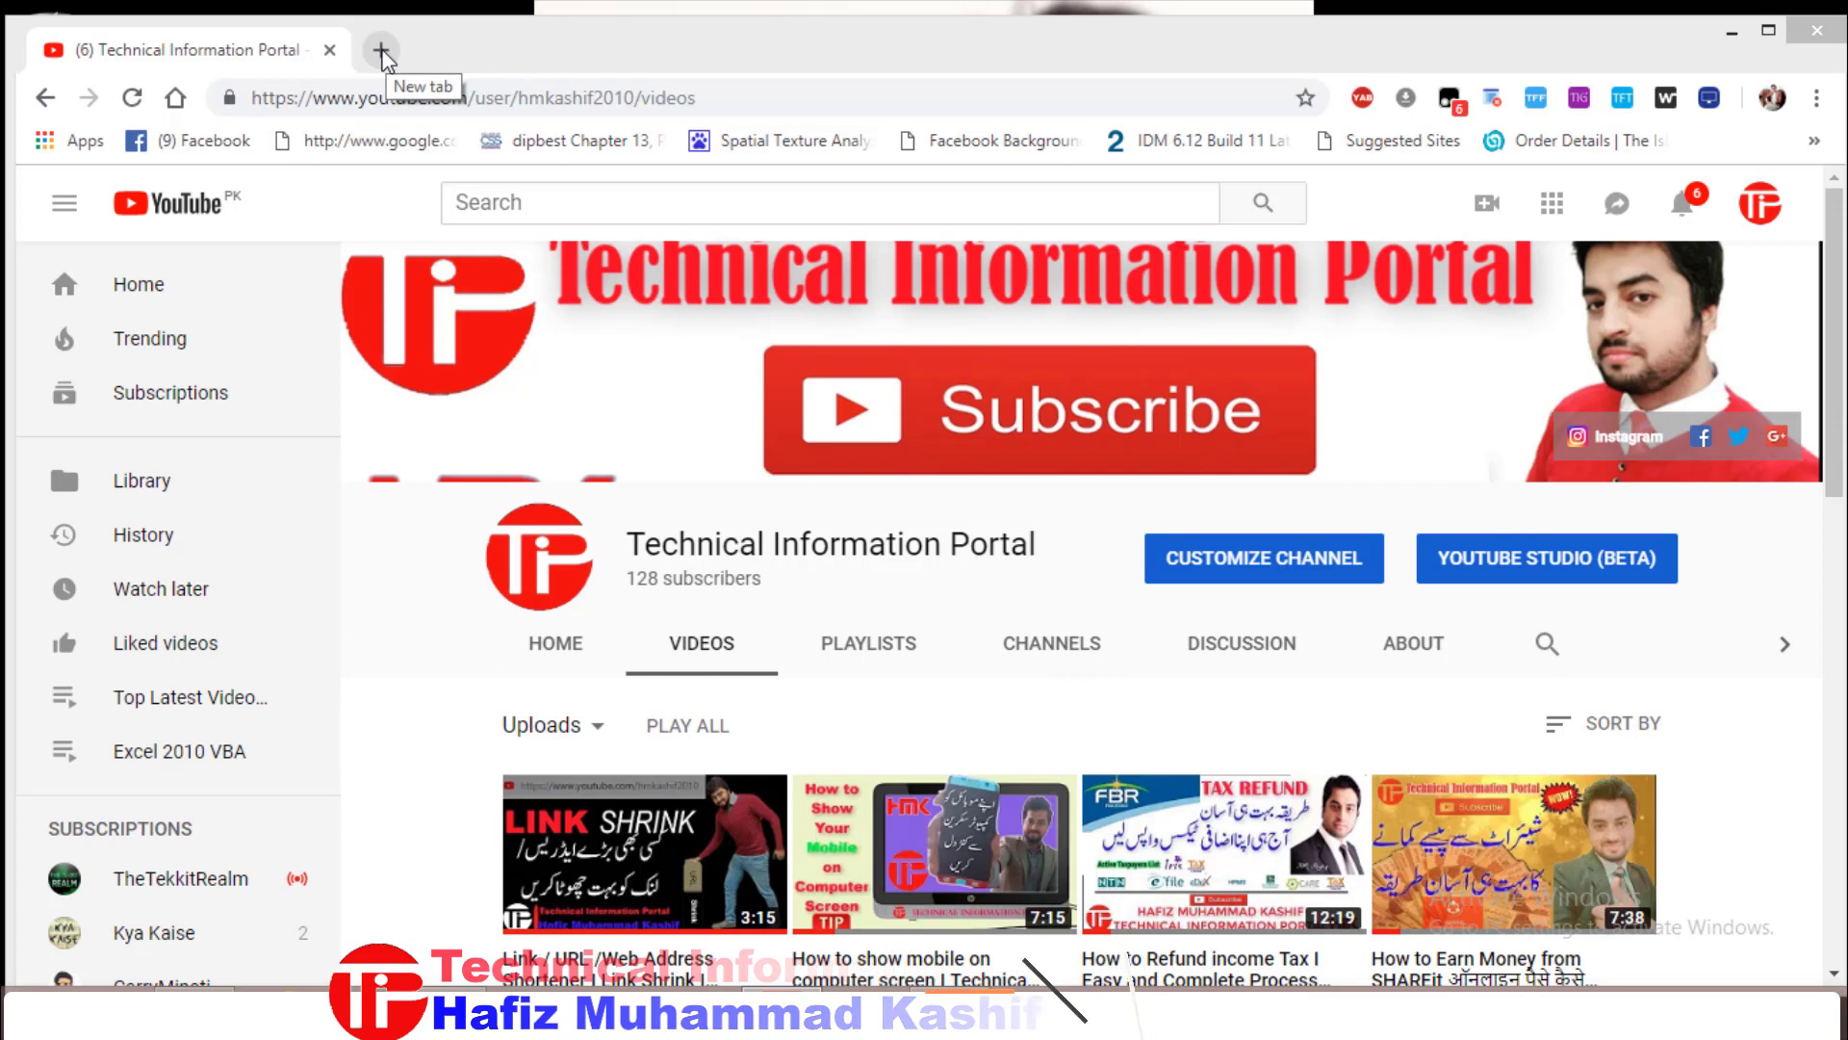
Load e.fbr.gov.pk in a new tab and open the Income Tax e-Payments form
click(382, 51)
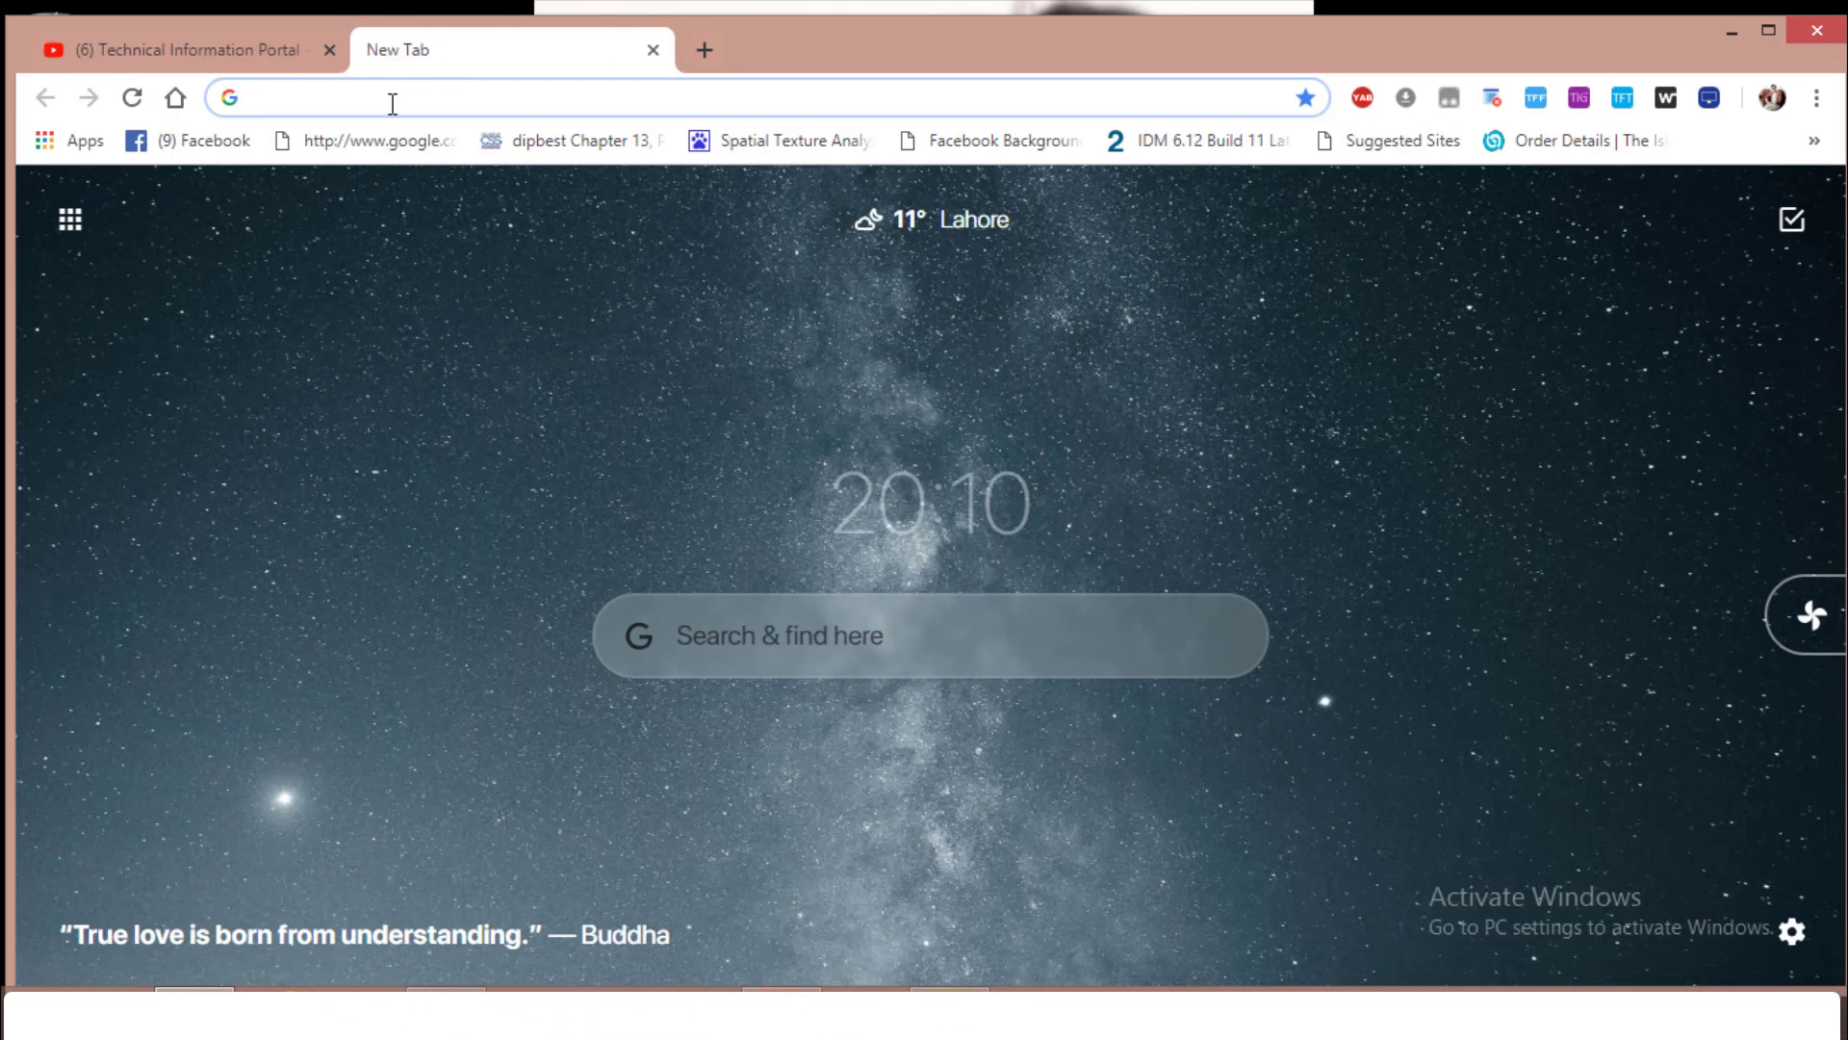
text(e.fbr)
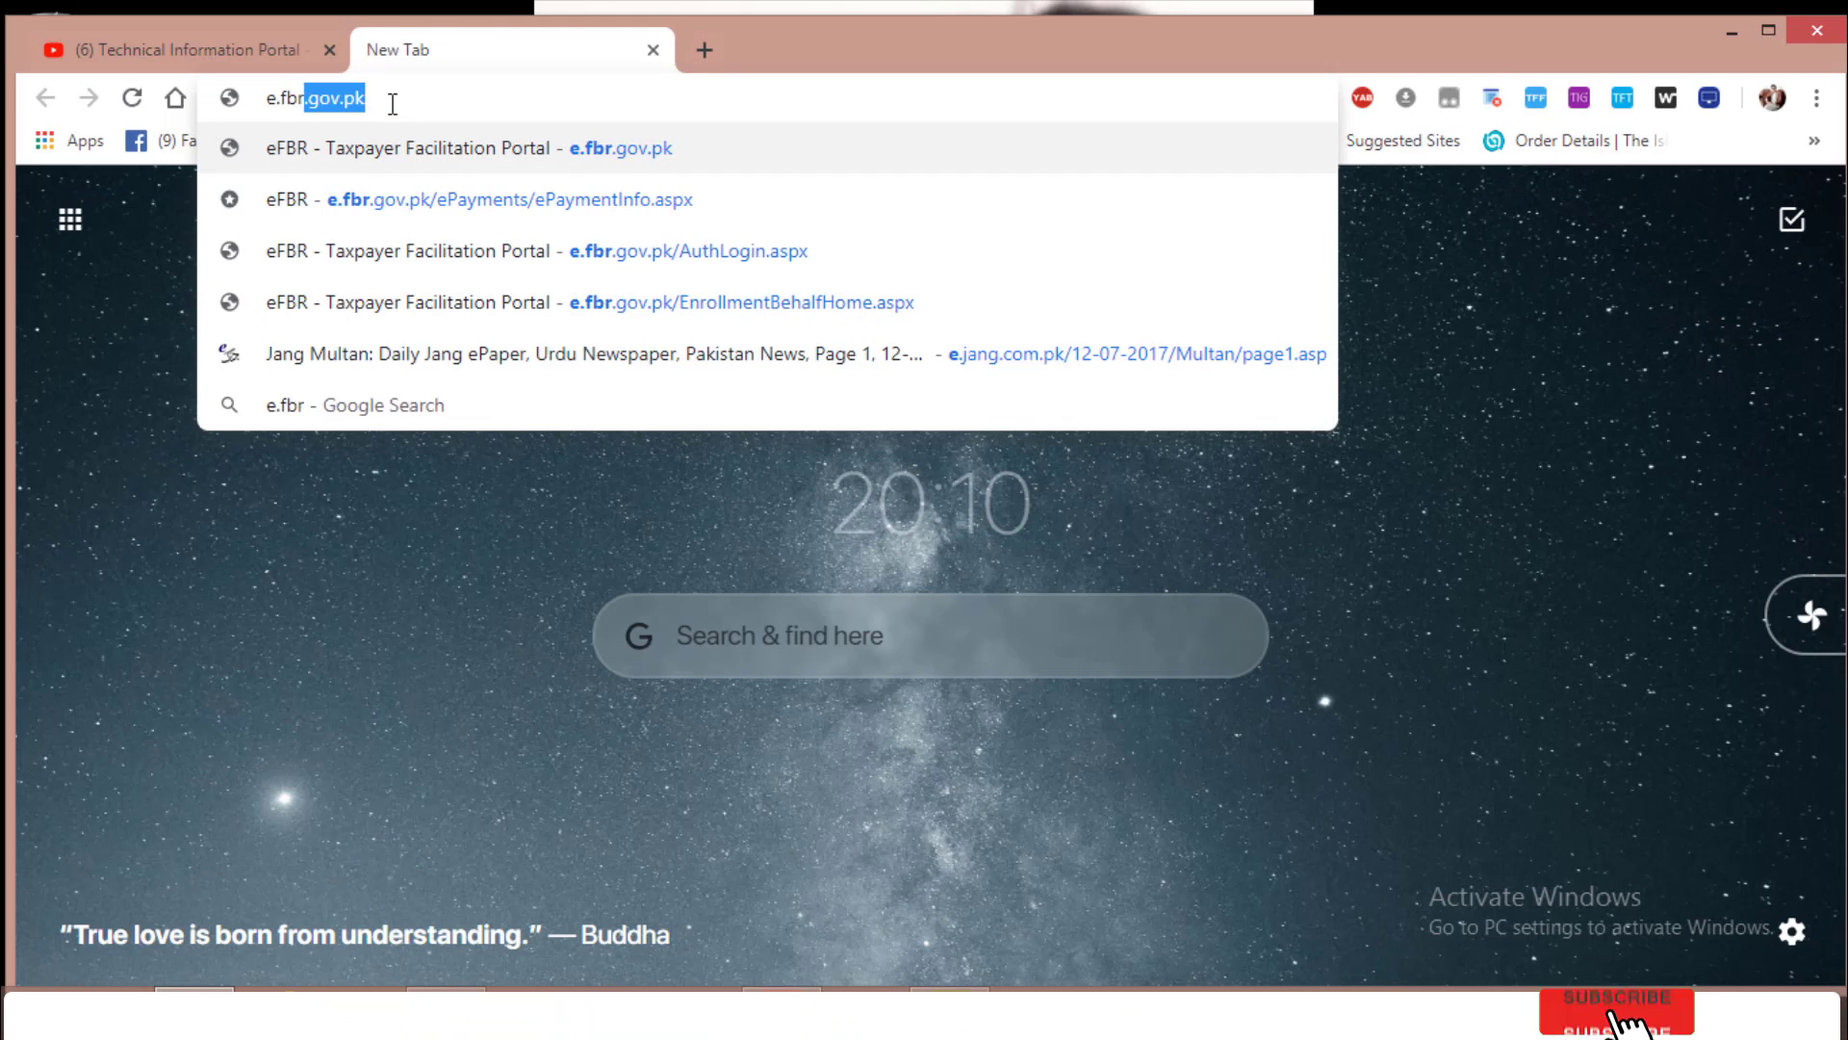
text(.gov.pk)
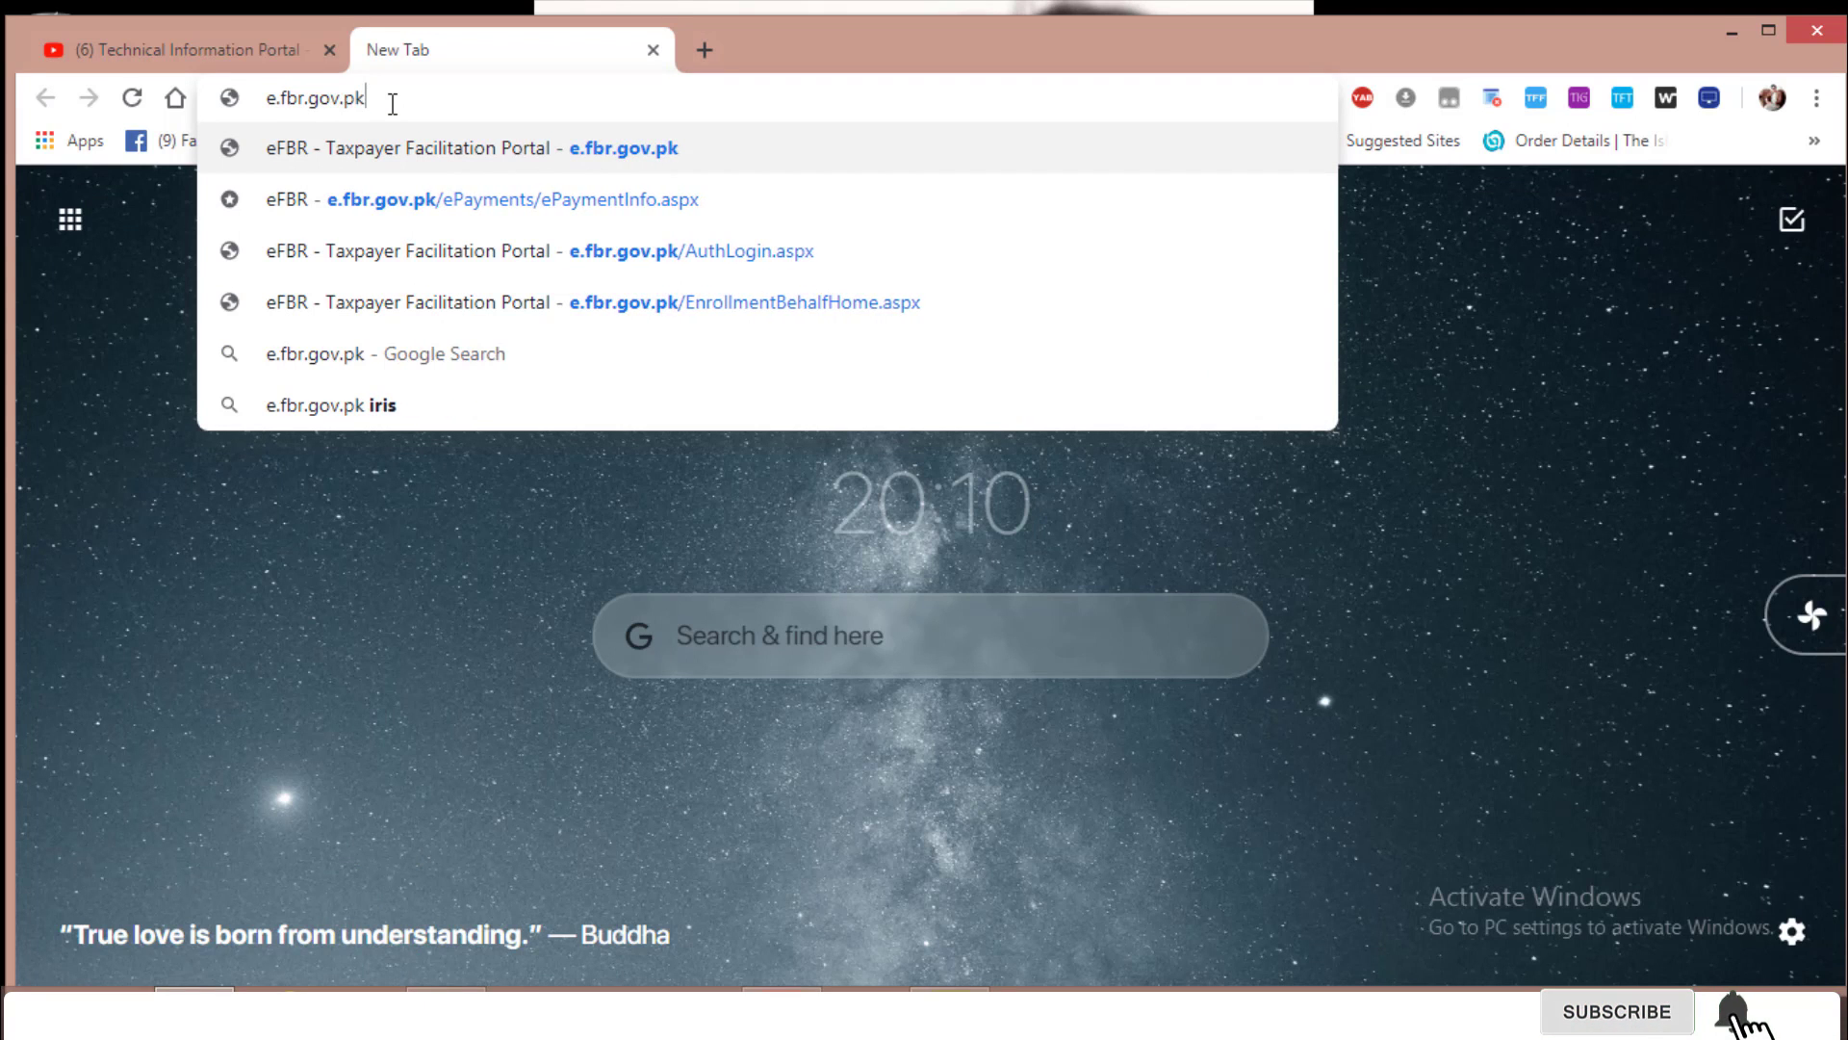
key(Return)
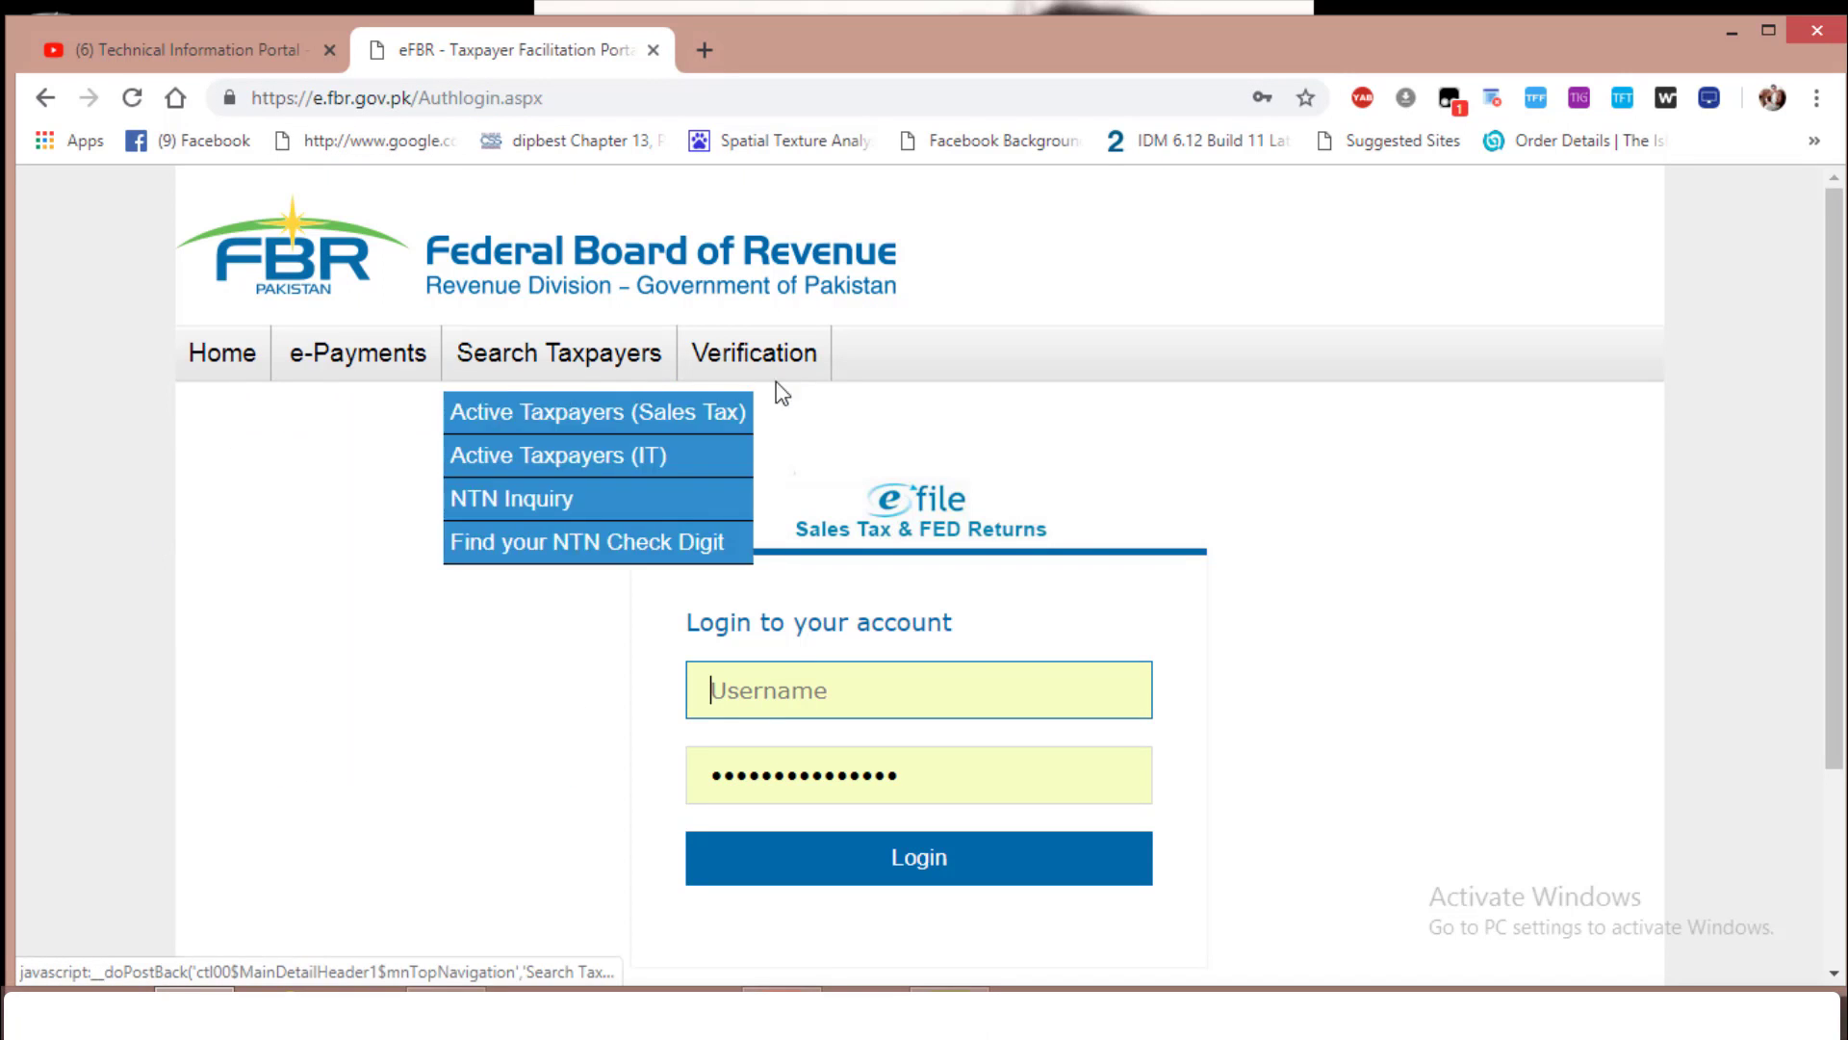
mouse_move(318, 377)
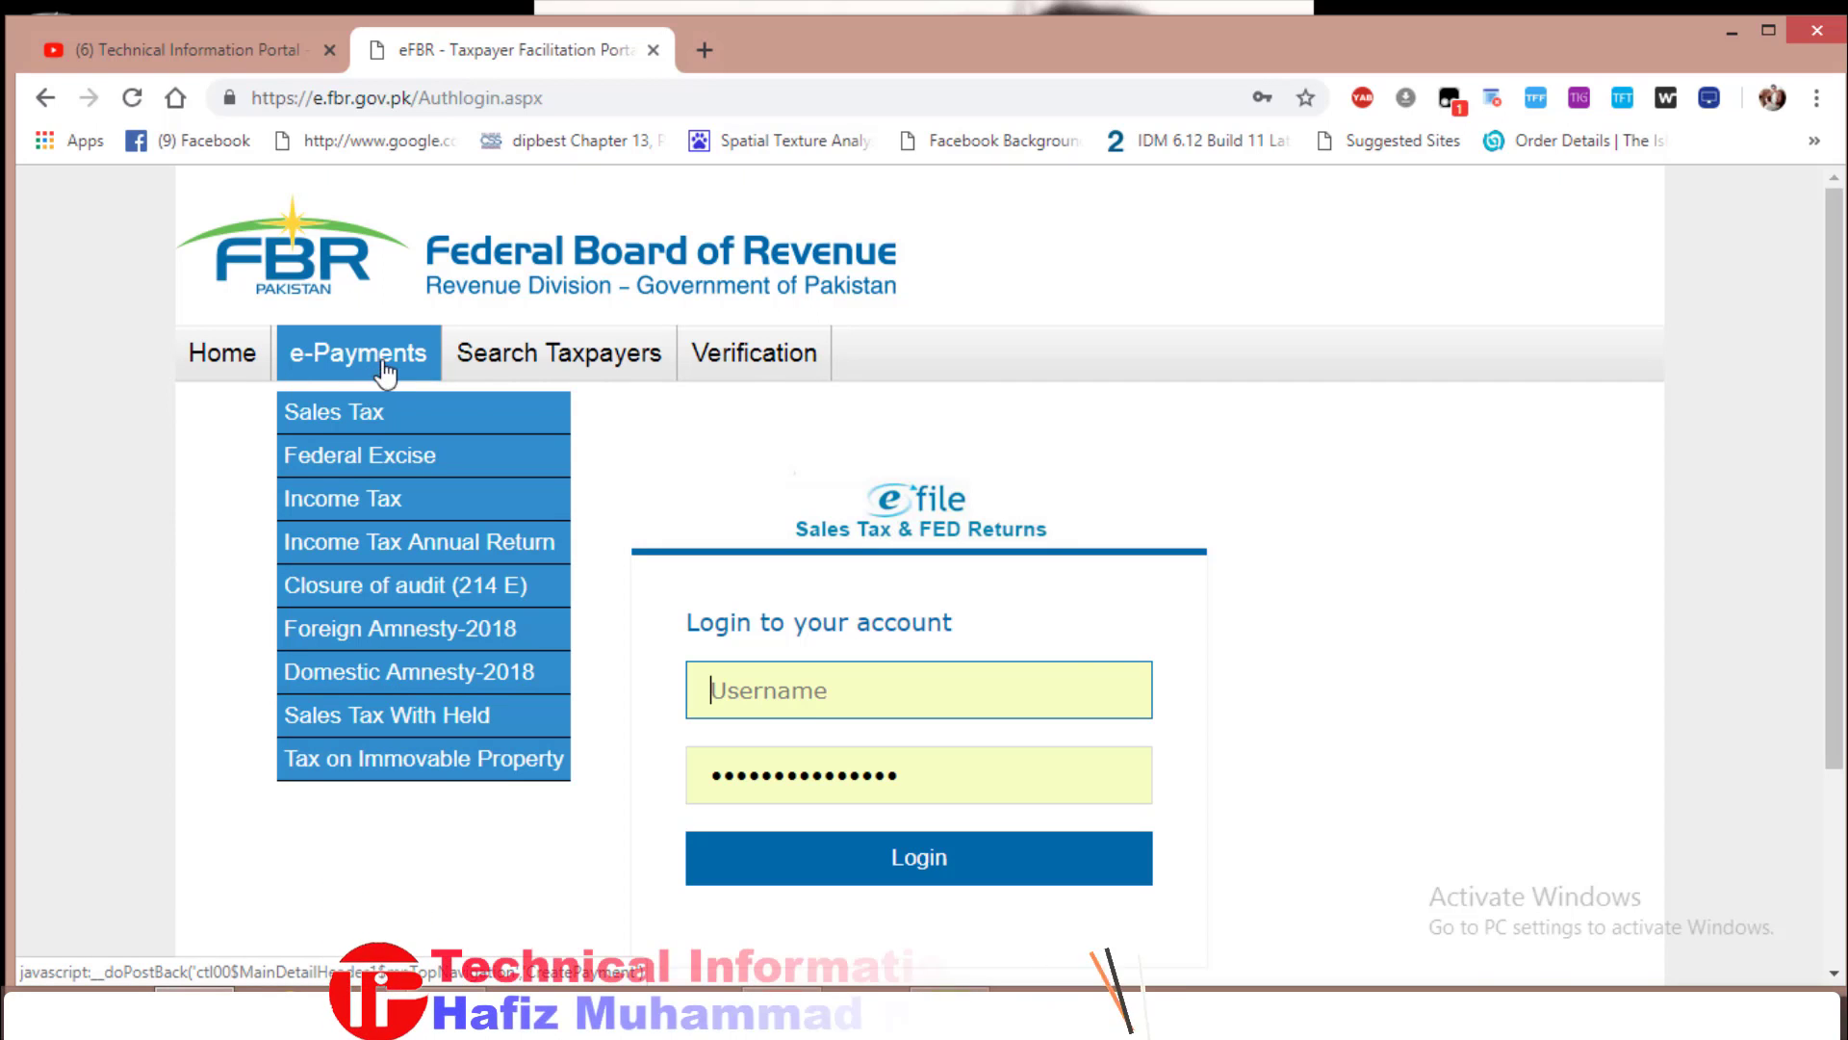
click(341, 501)
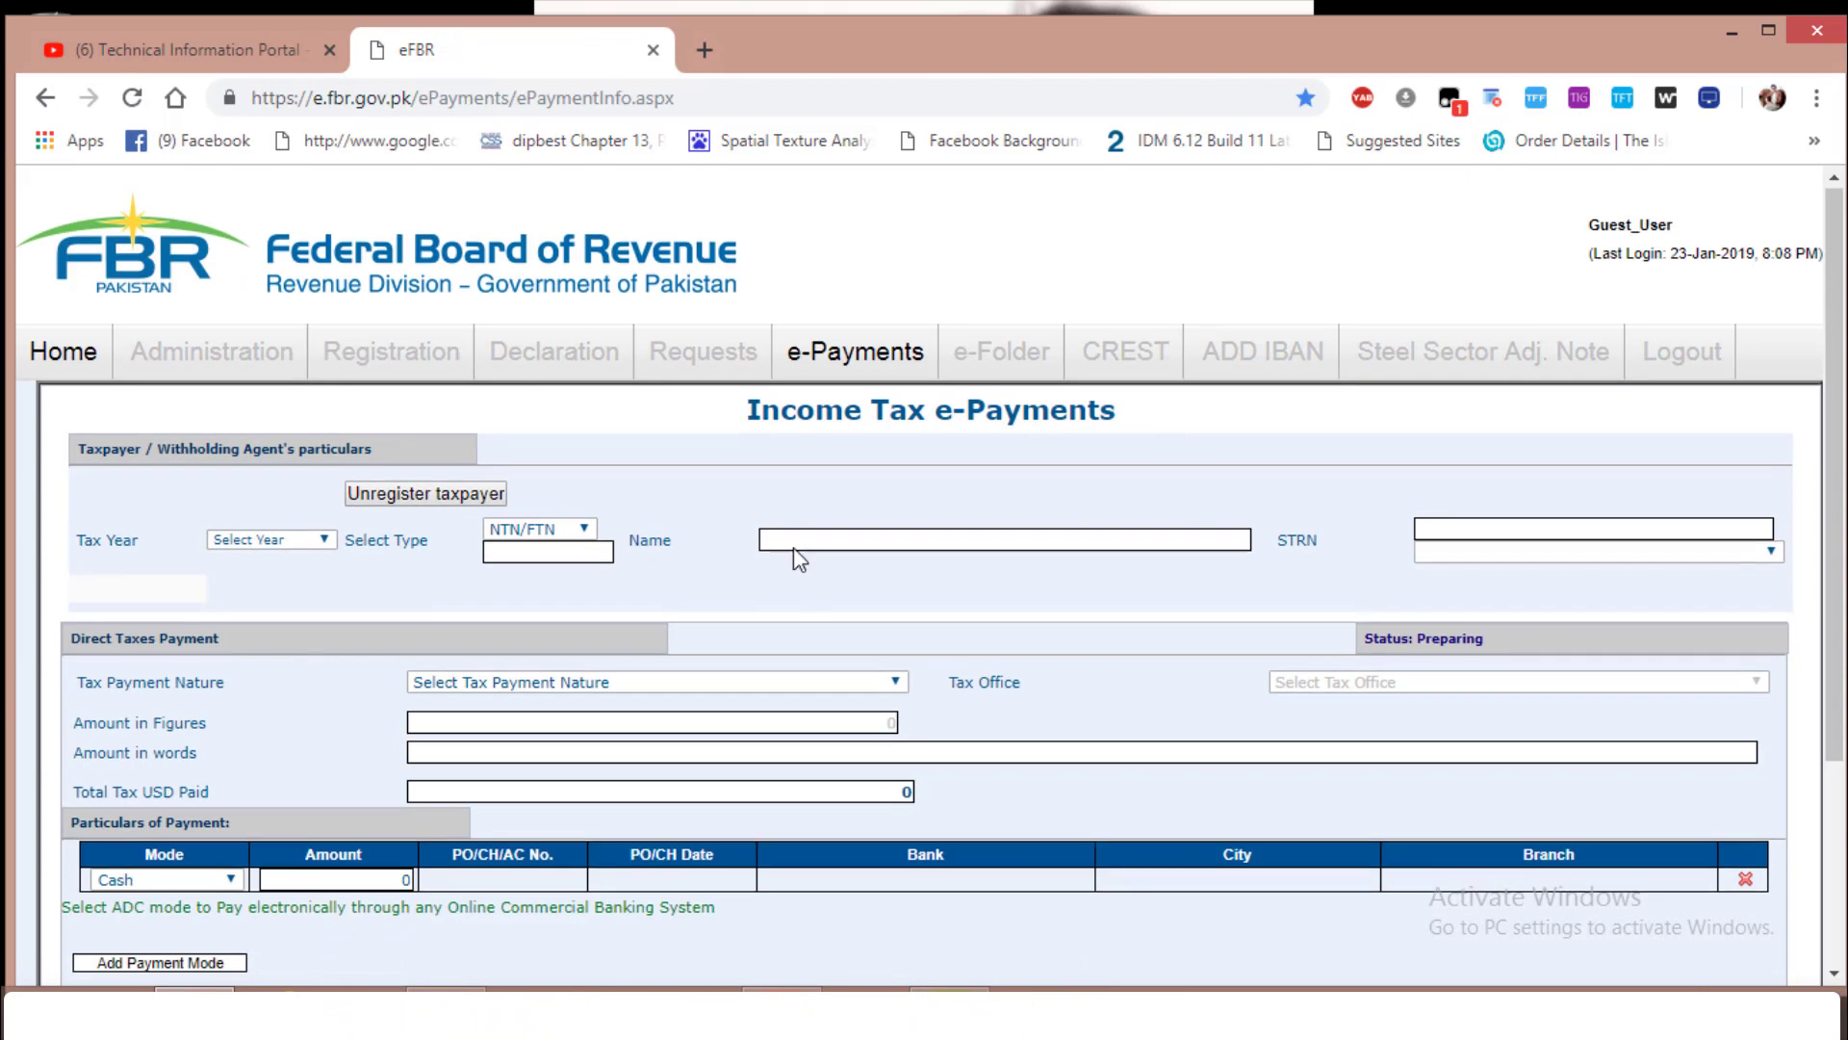
Select 2019 as the tax year on the payment form
scroll(793, 547, down, 4)
scroll(839, 691, up, 3)
scroll(666, 470, up, 1)
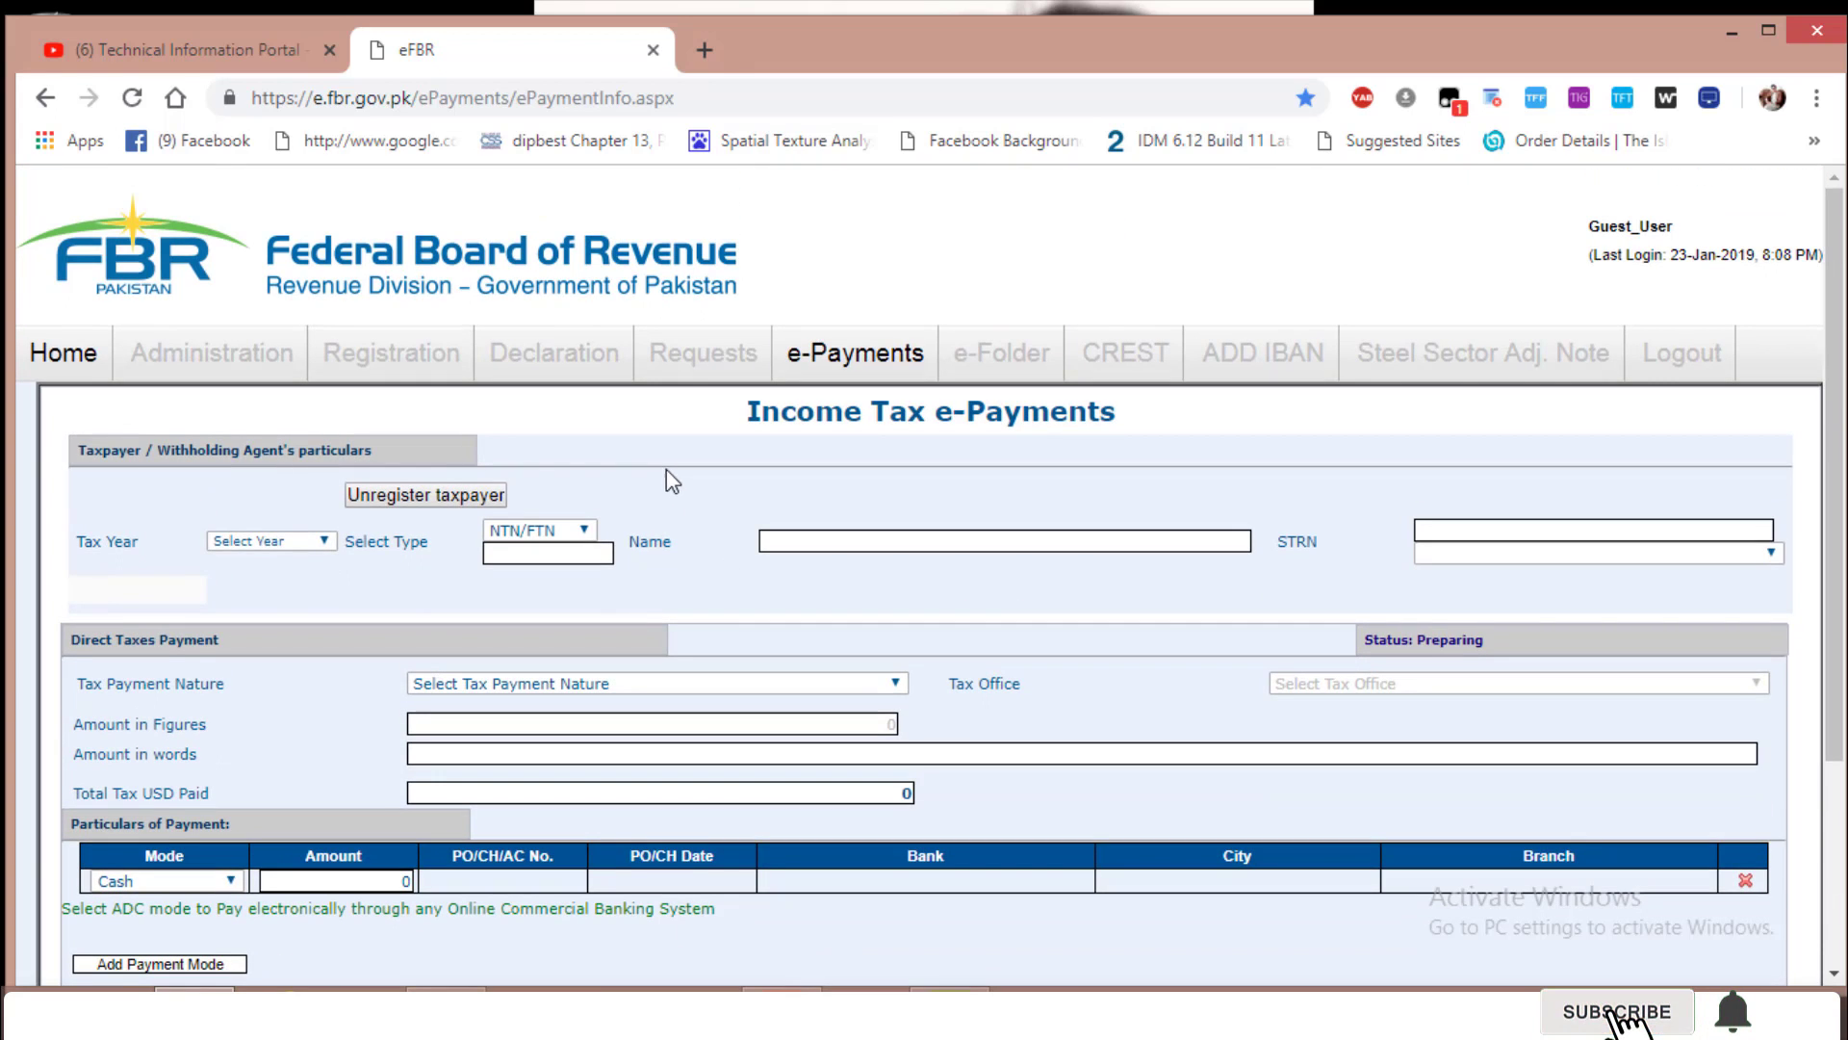
click(293, 541)
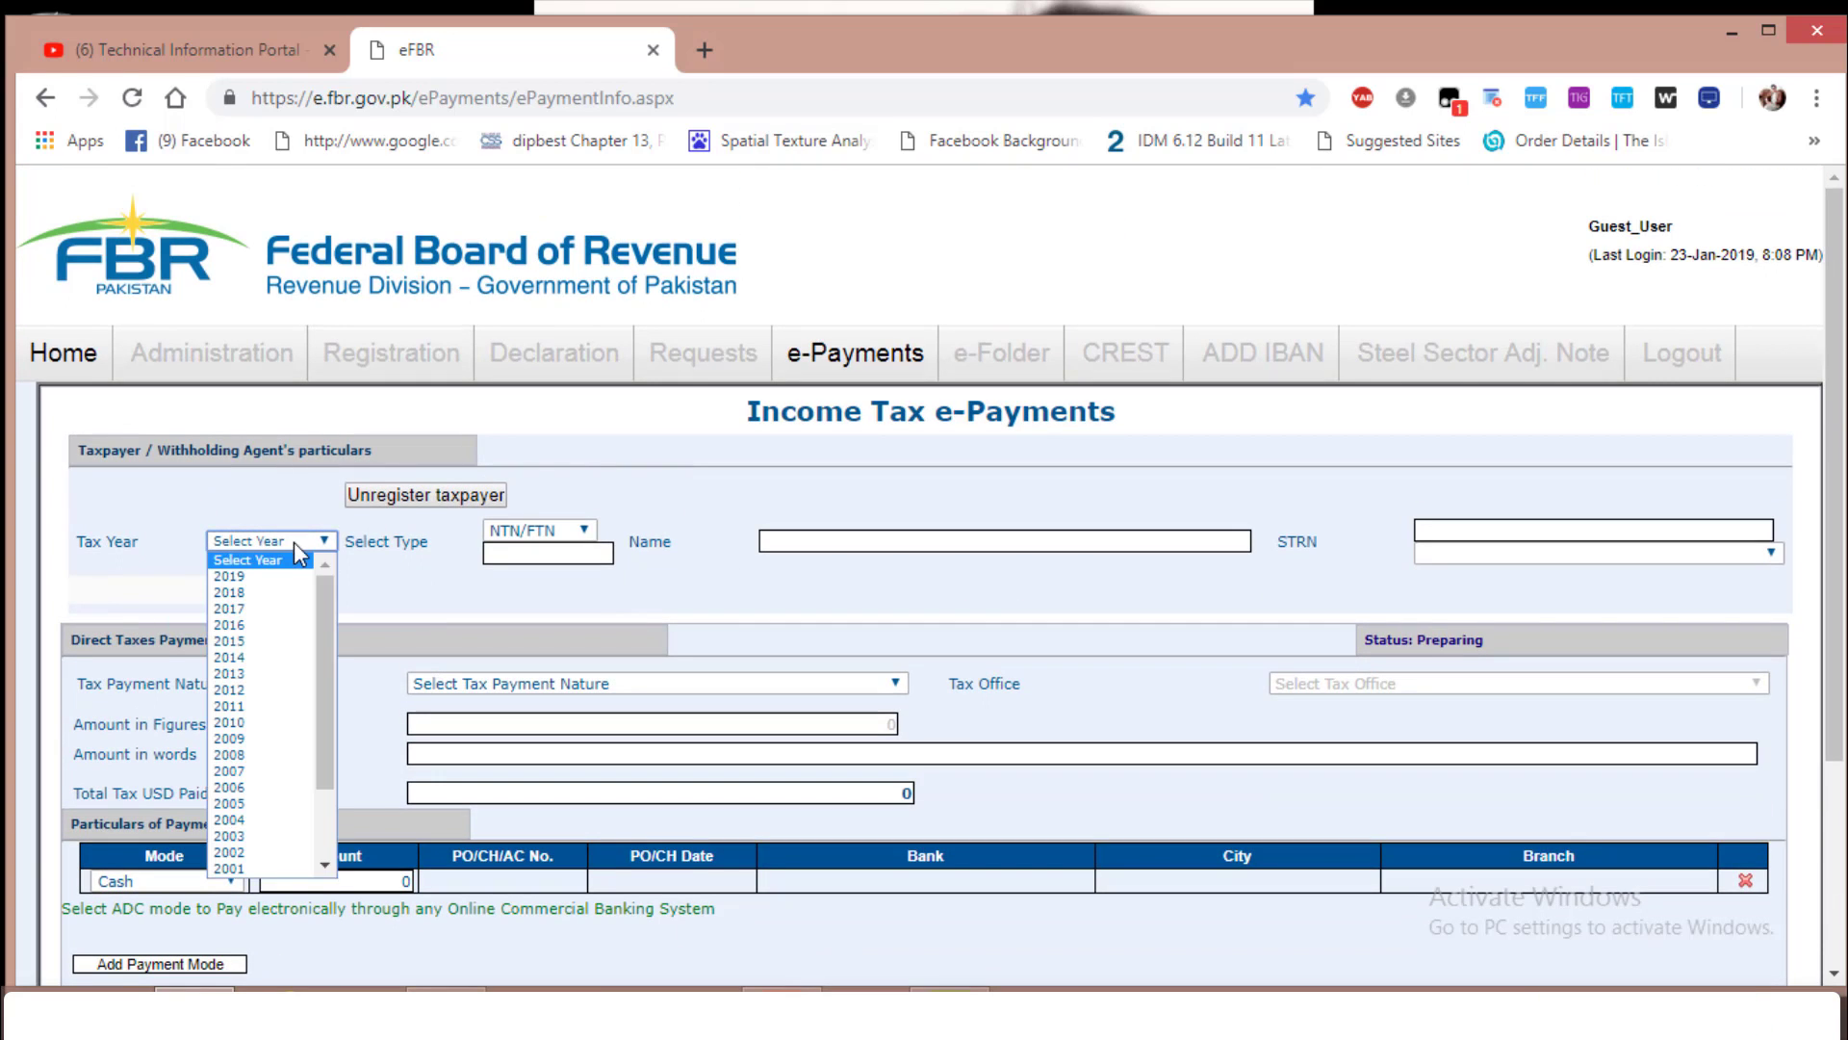
click(243, 589)
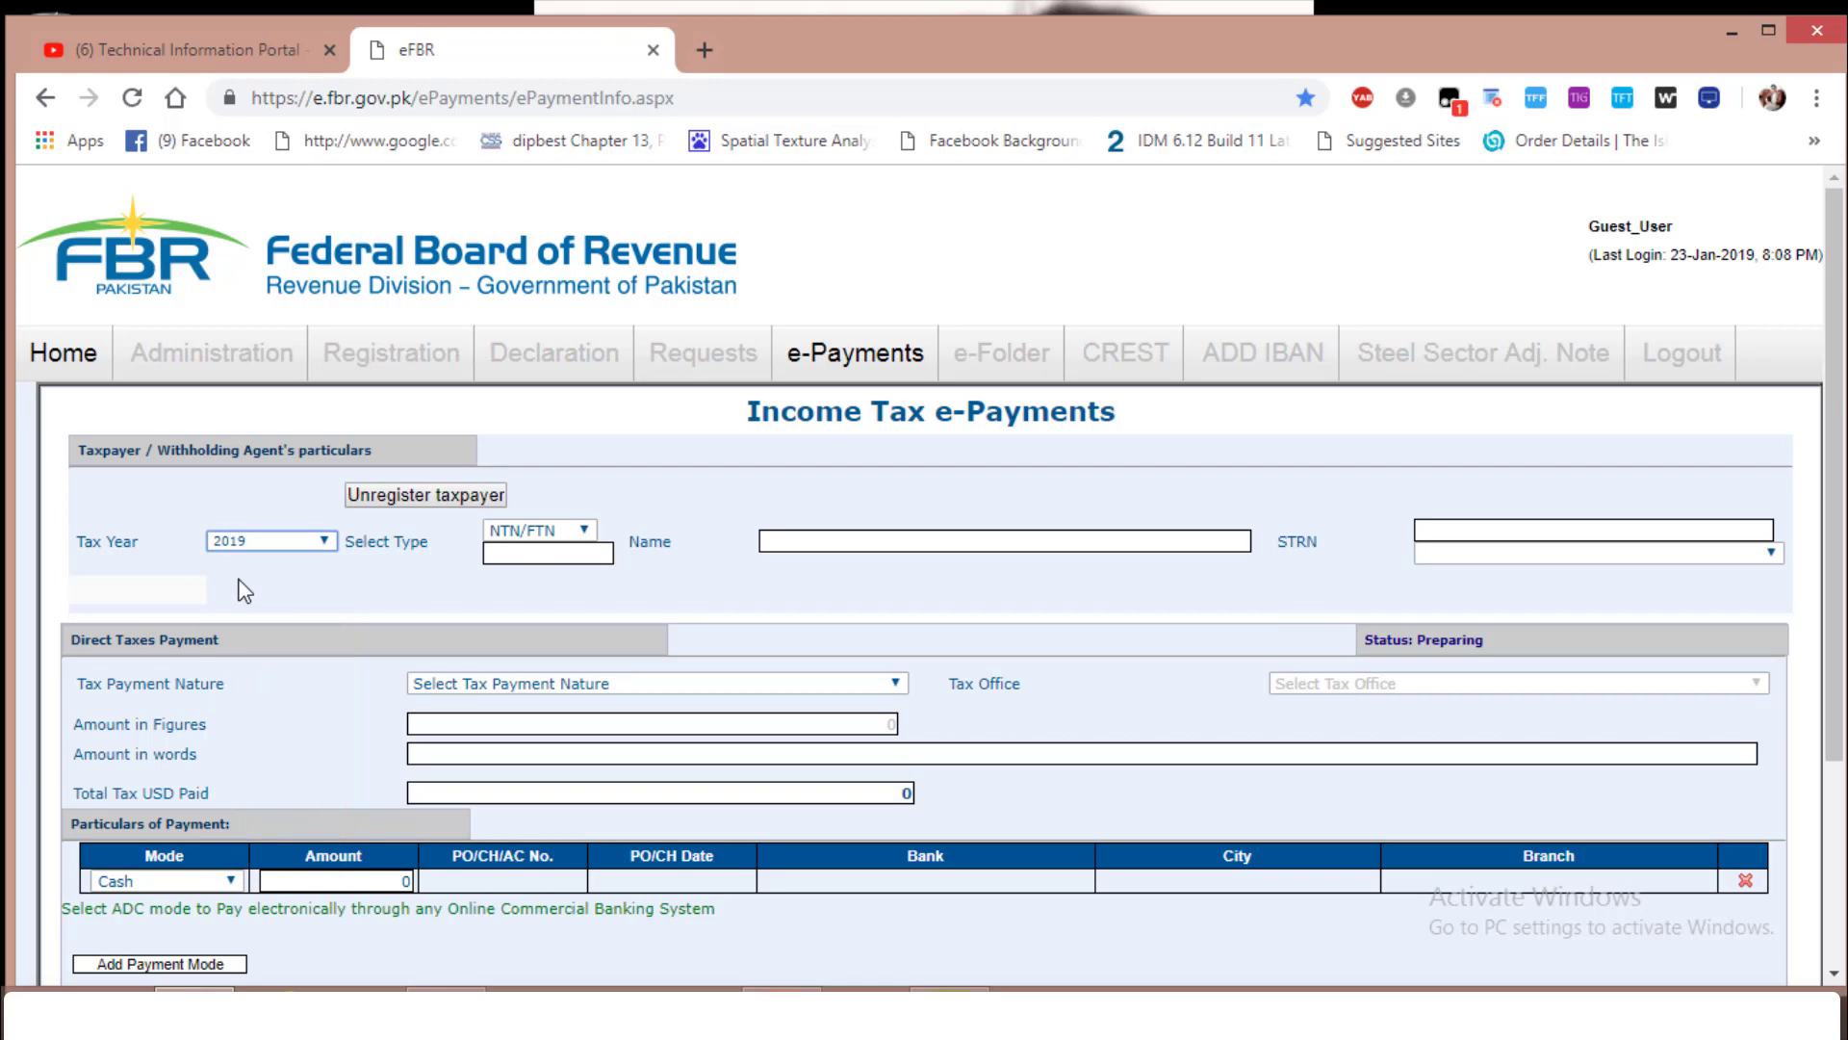
Enter the taxpayer's NTN, auto-fill the name, and choose the registered business branch
click(536, 548)
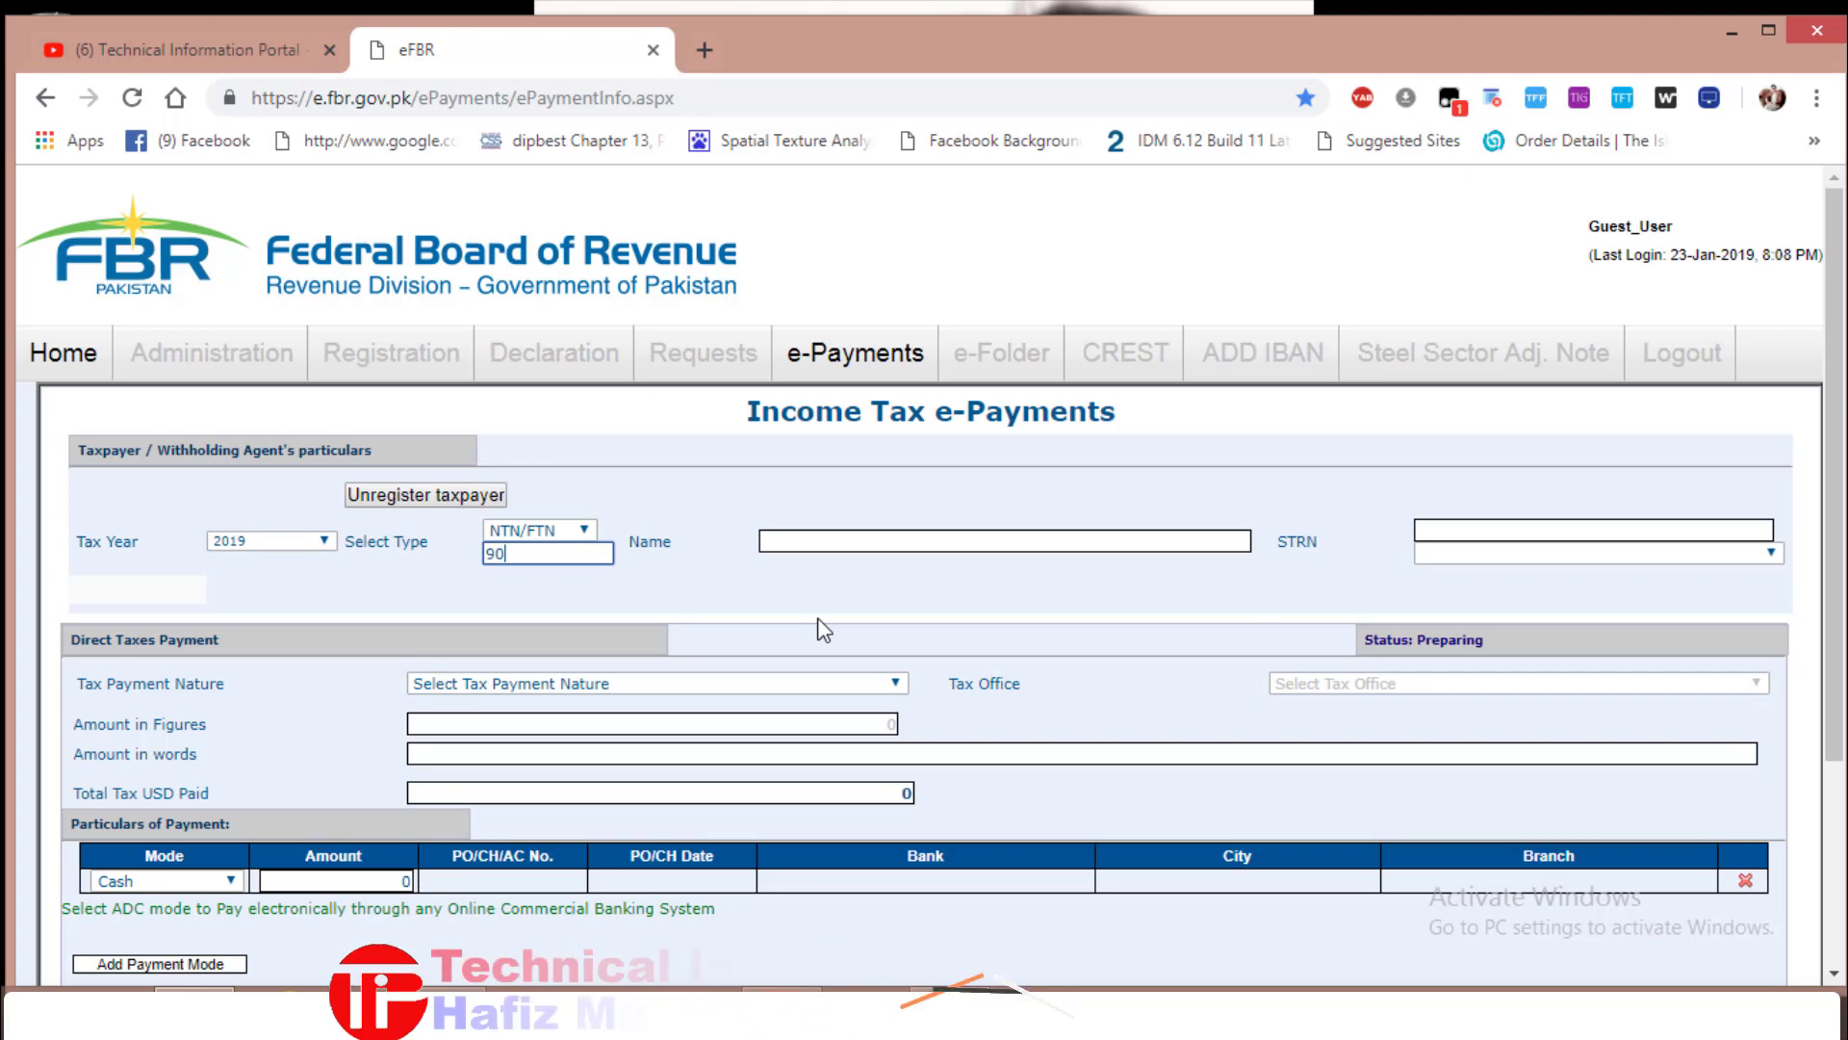
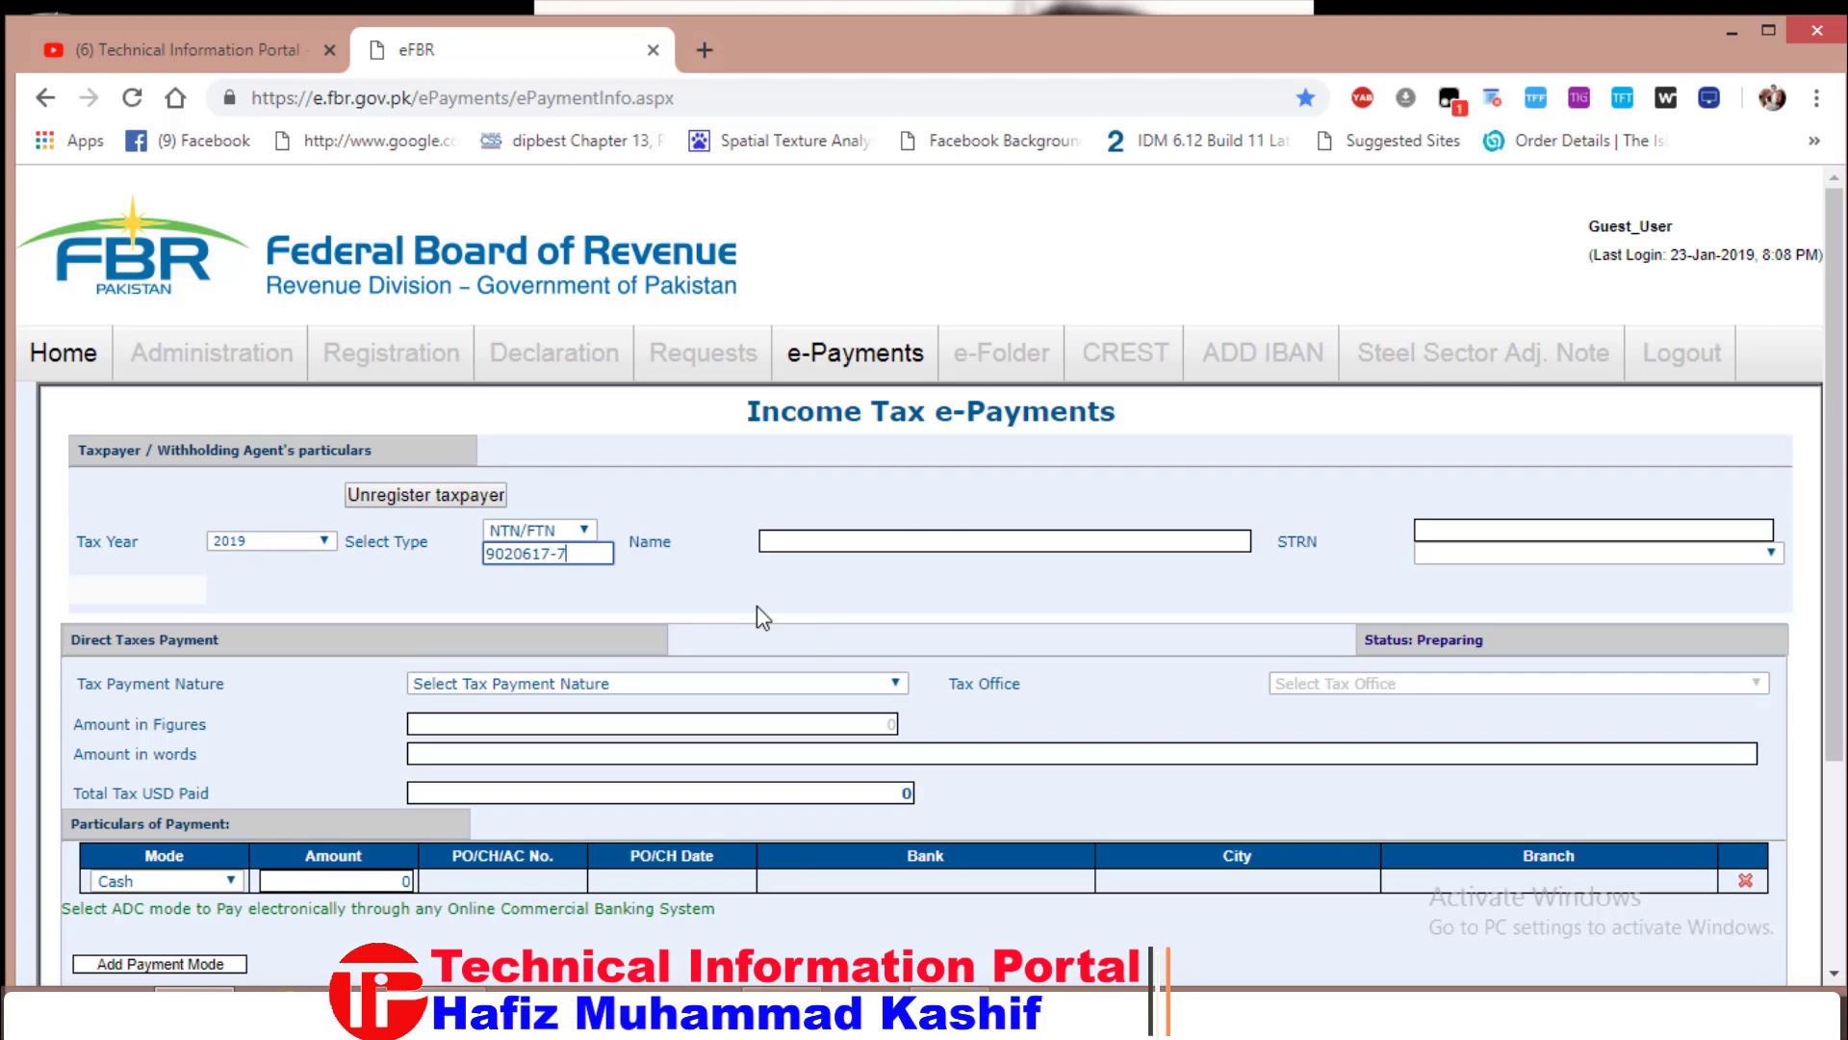
click(1079, 542)
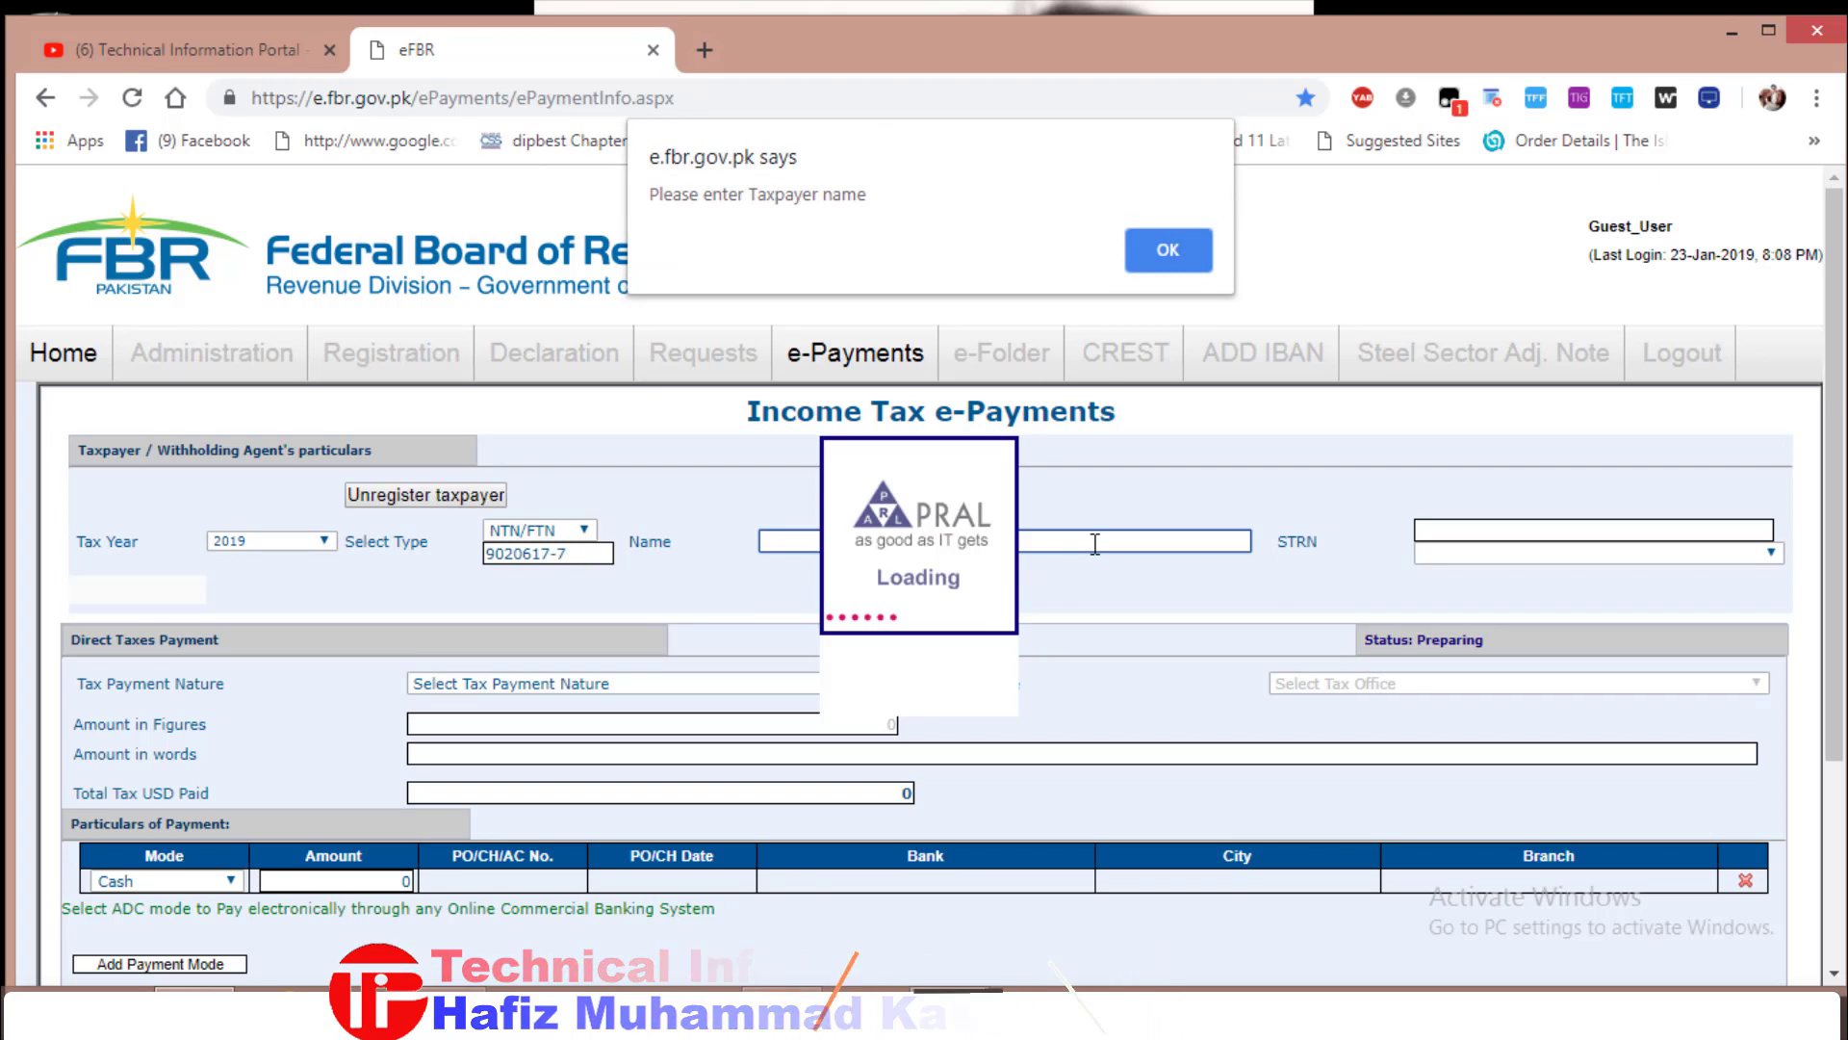
click(1170, 243)
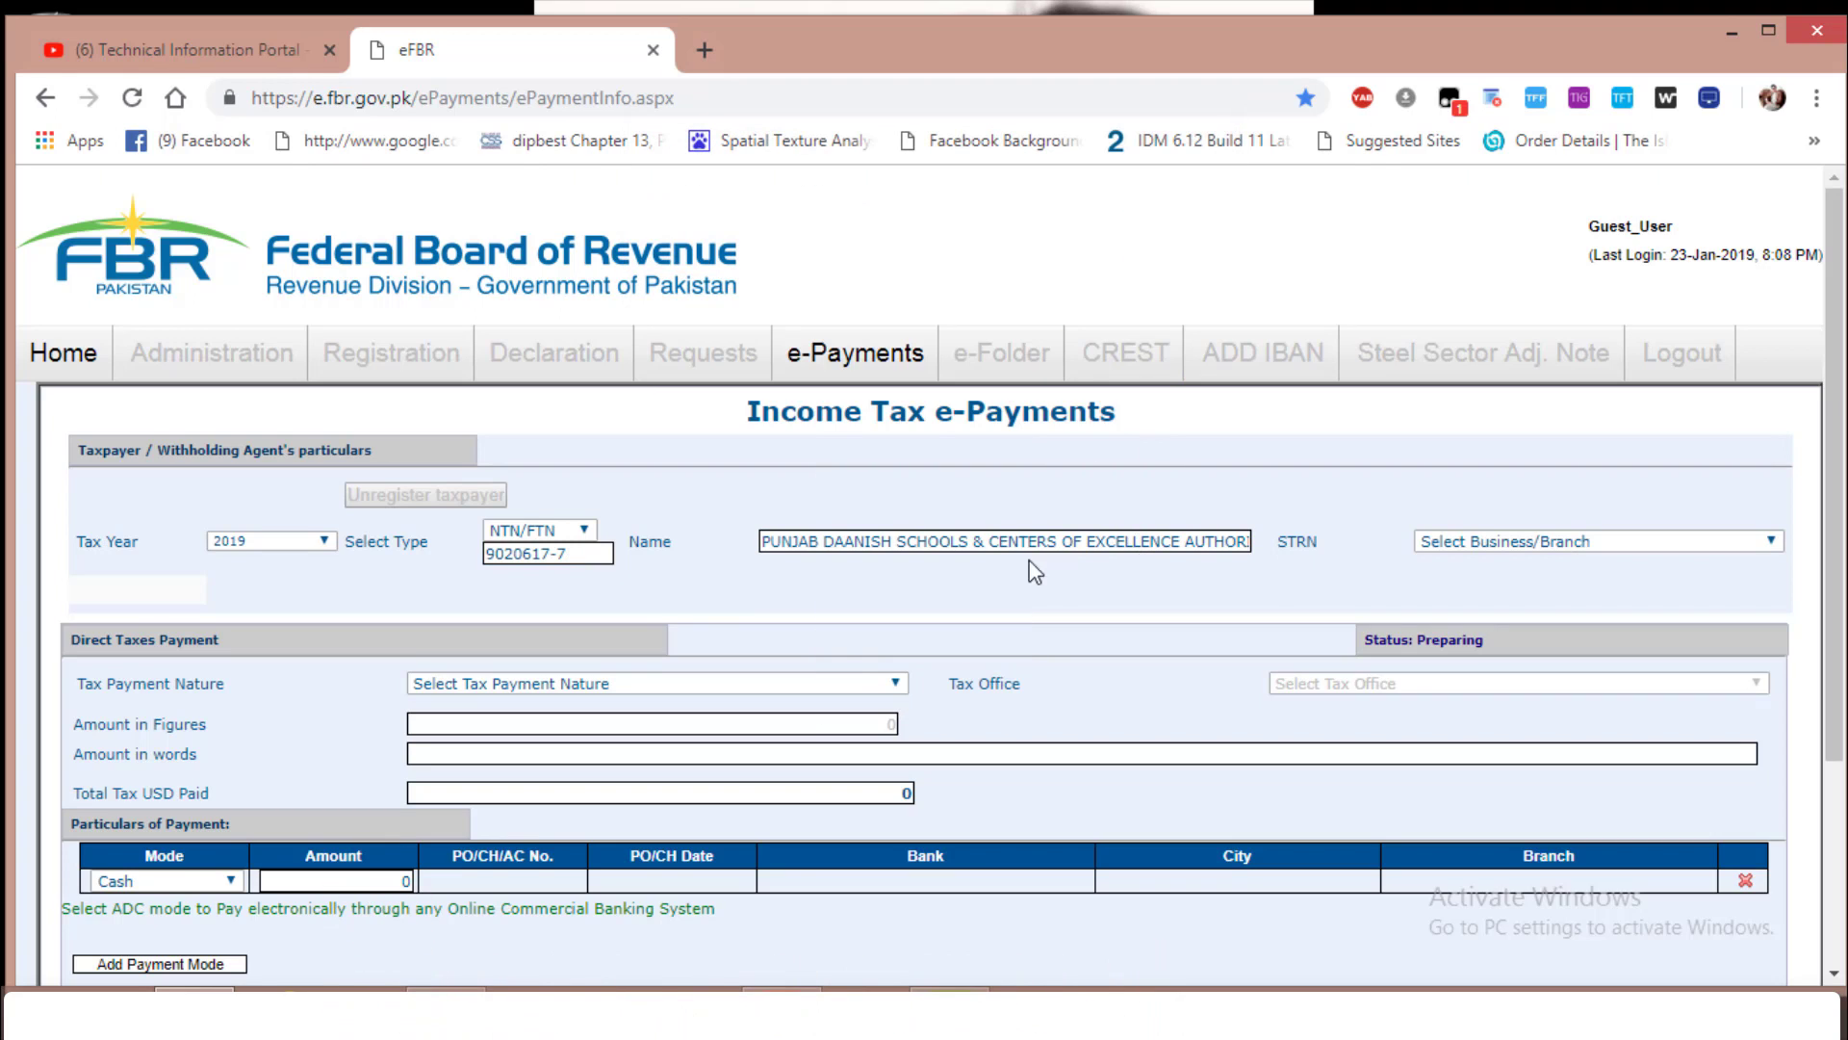
click(1523, 542)
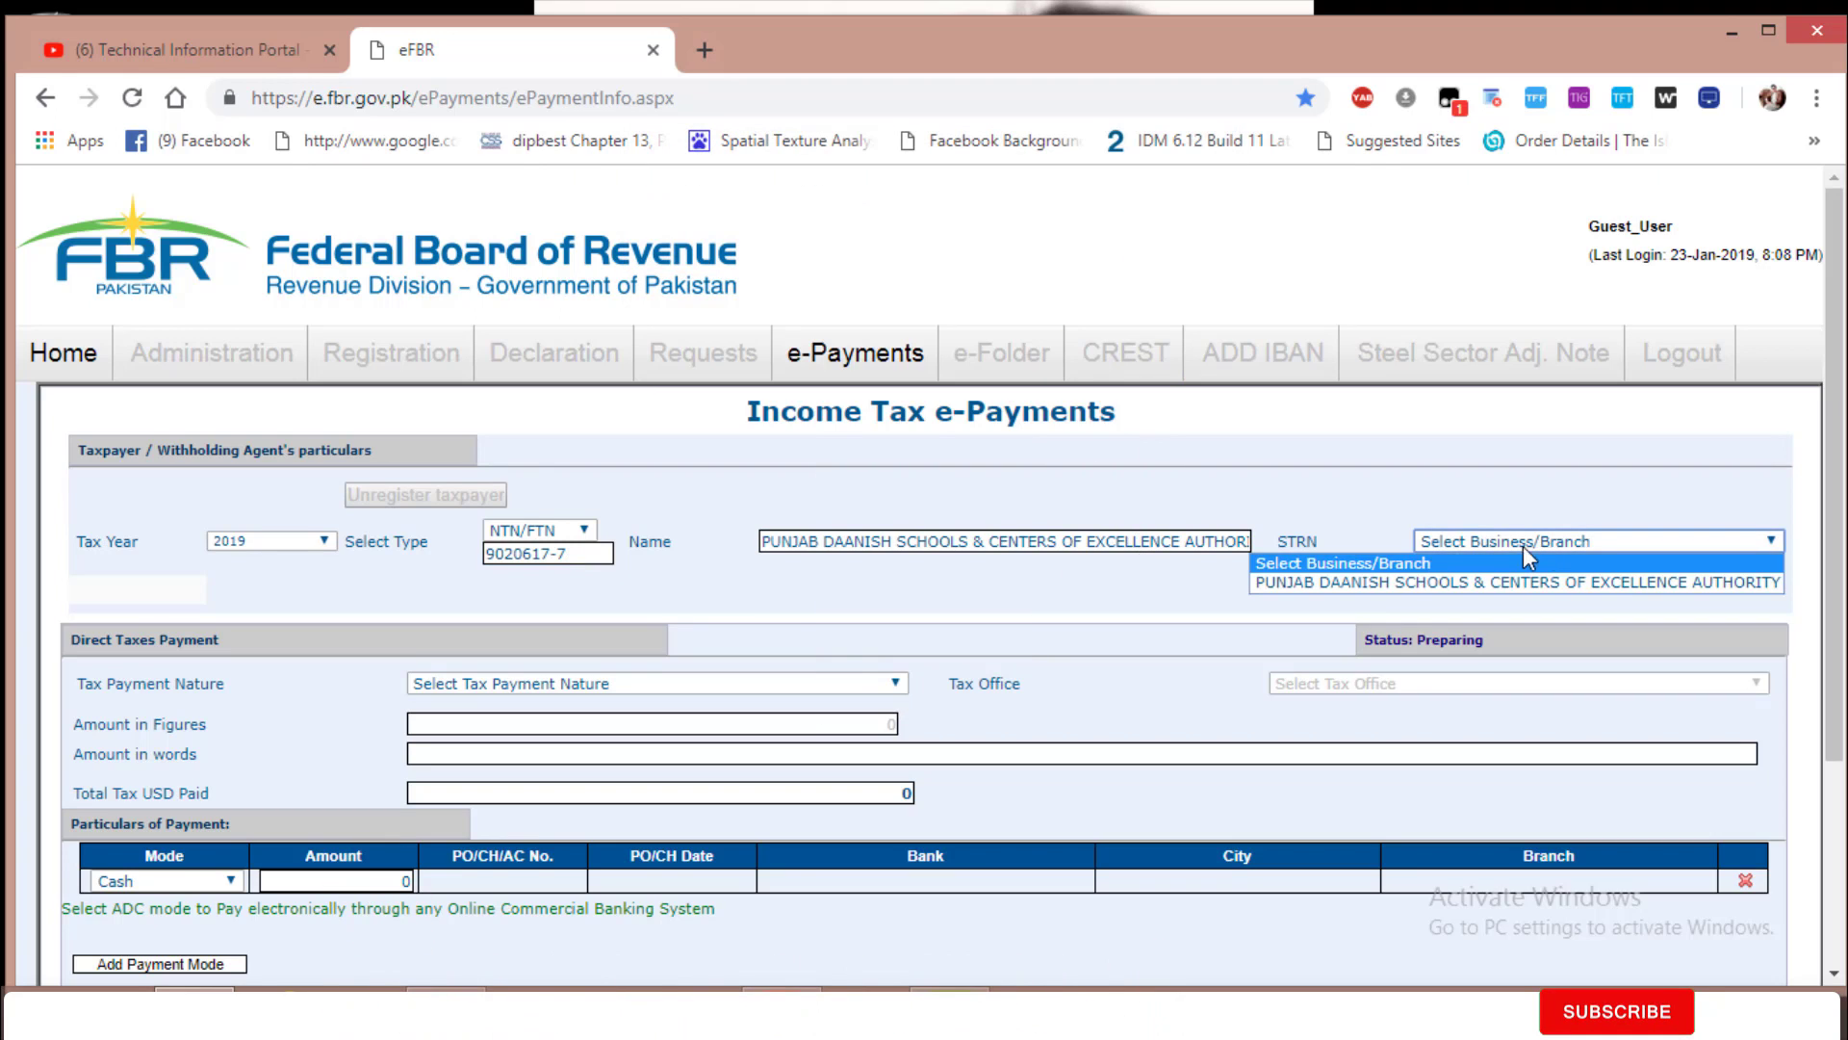
click(1349, 581)
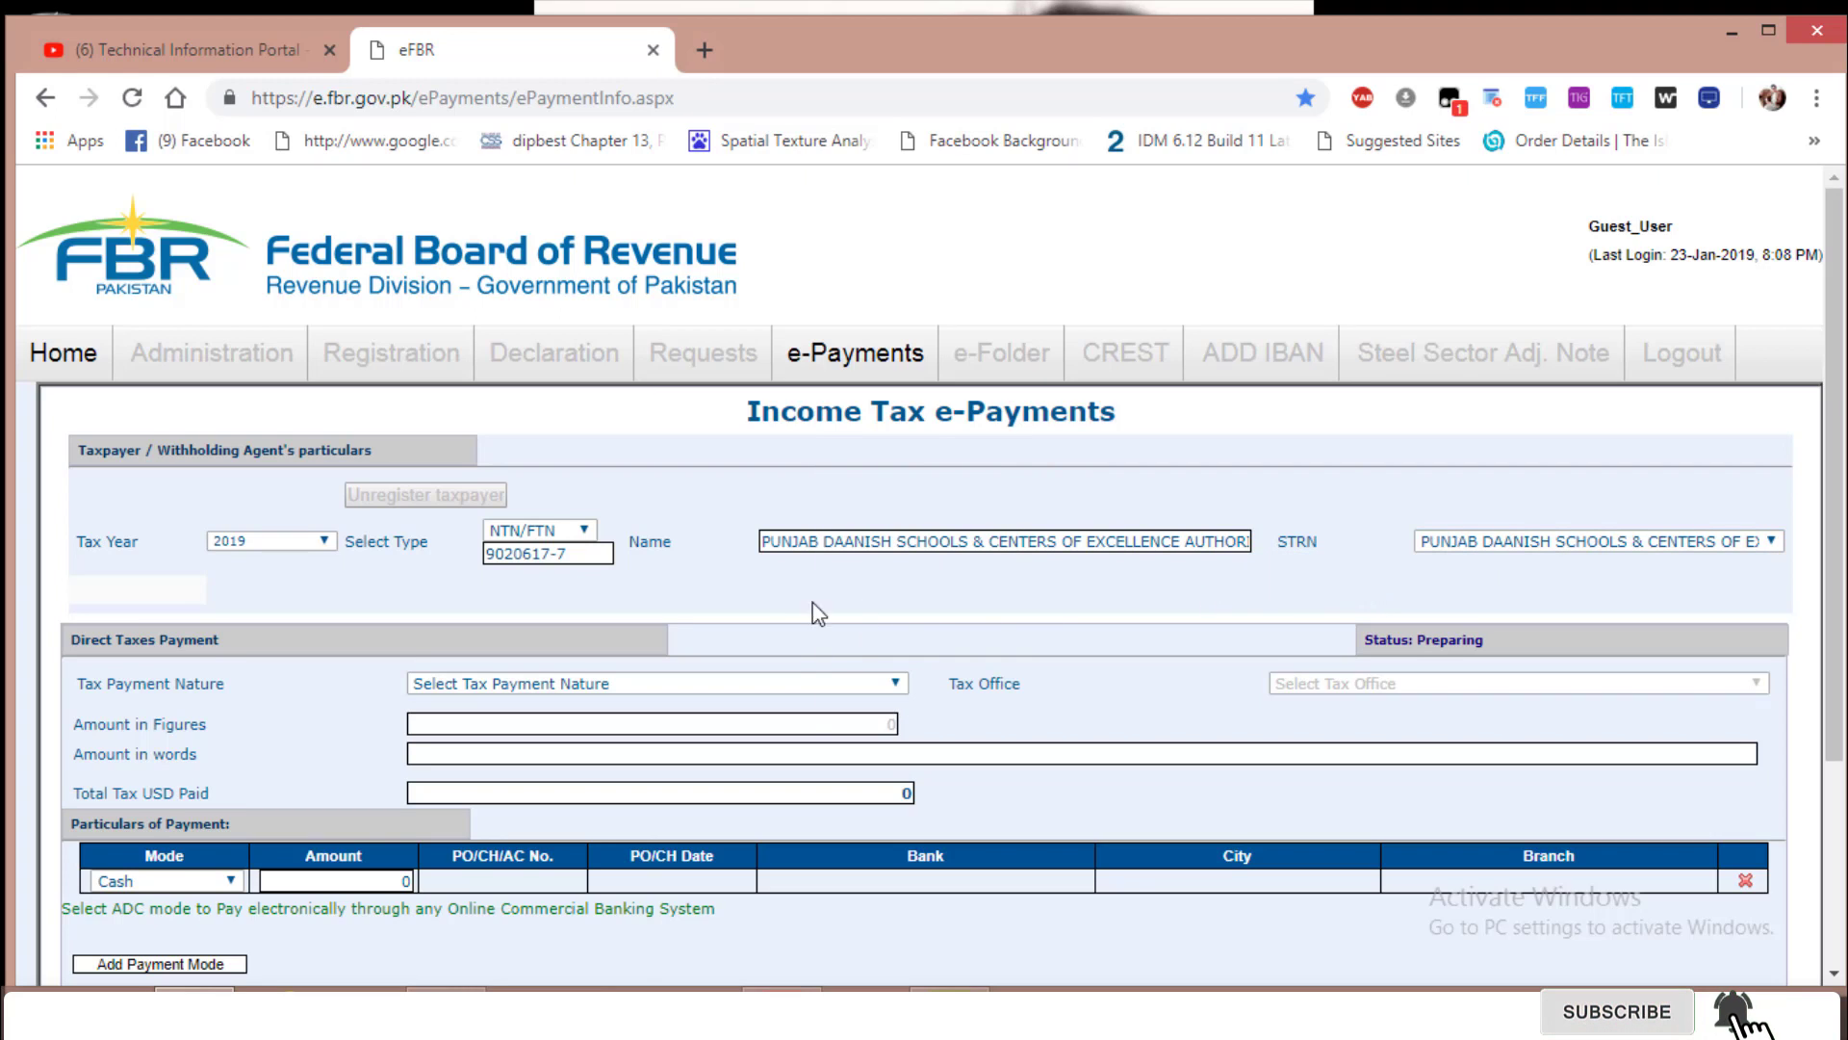
scroll(360, 613, down, 2)
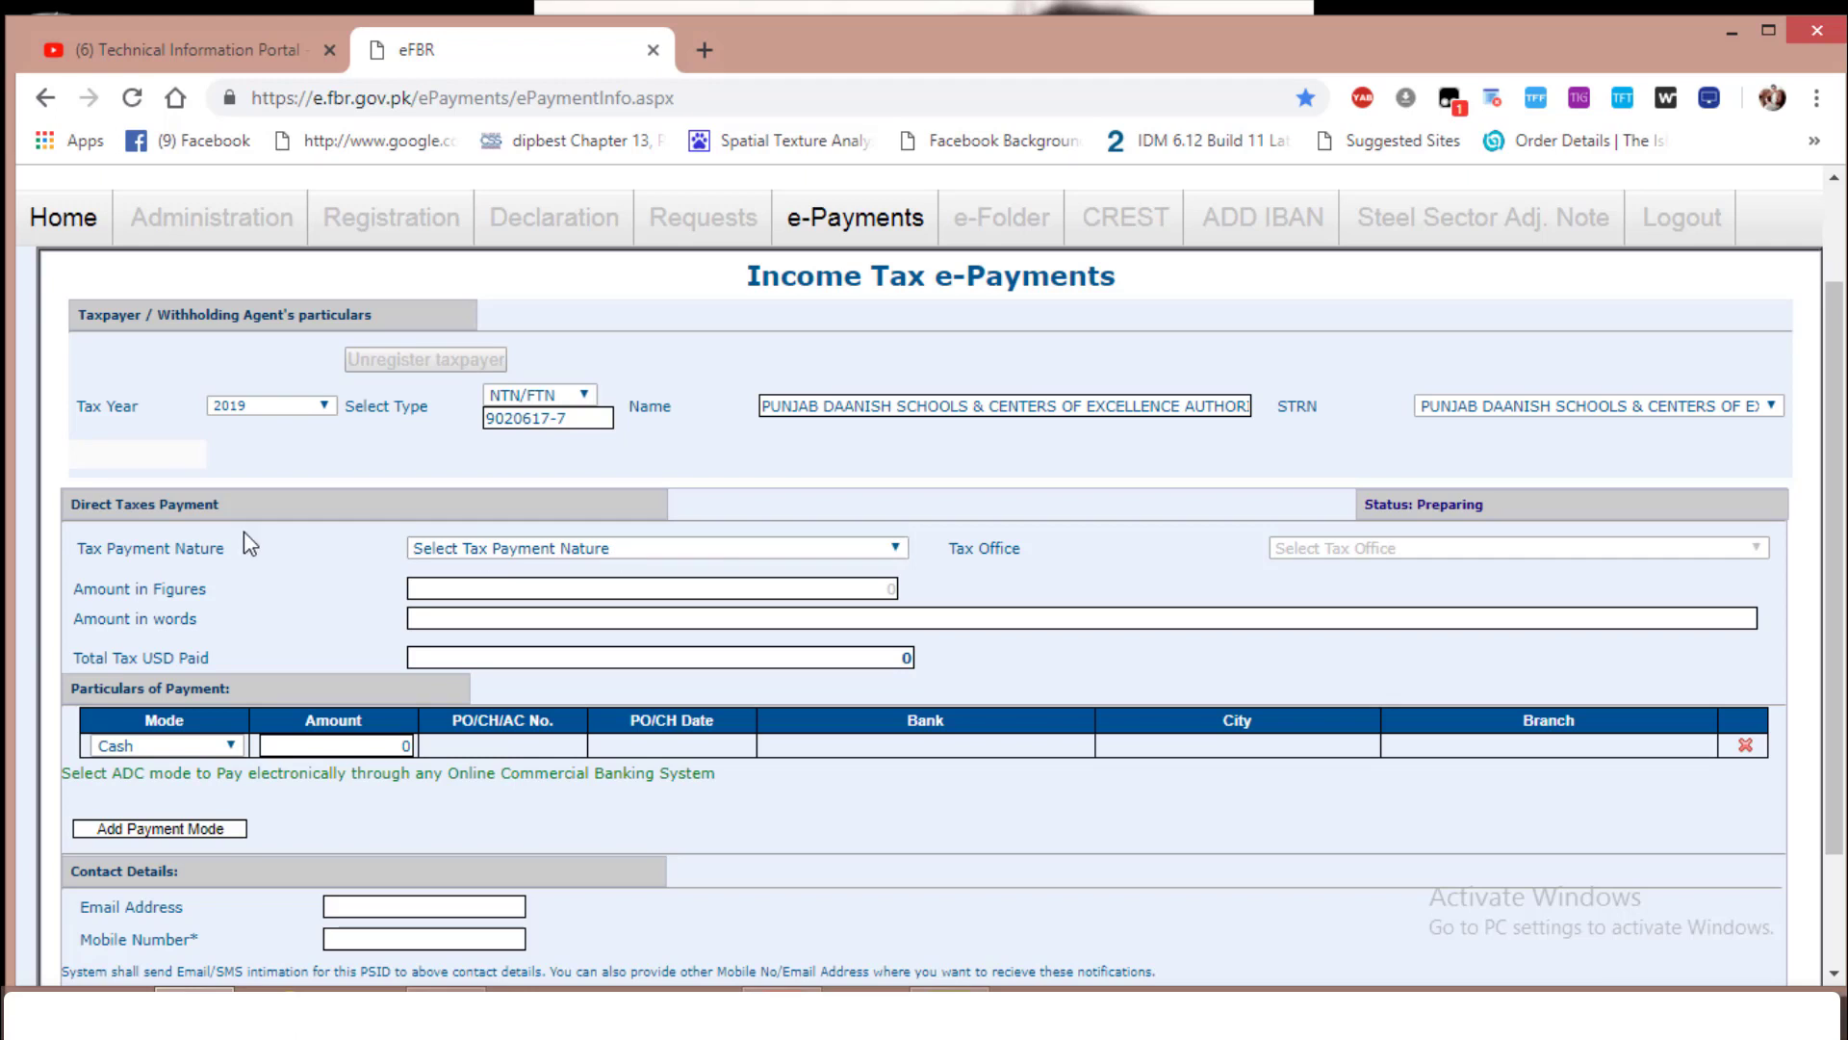
Set payment nature to Withheld Income Tax (Final/Fixed/Minimum) and month to Jan
click(882, 551)
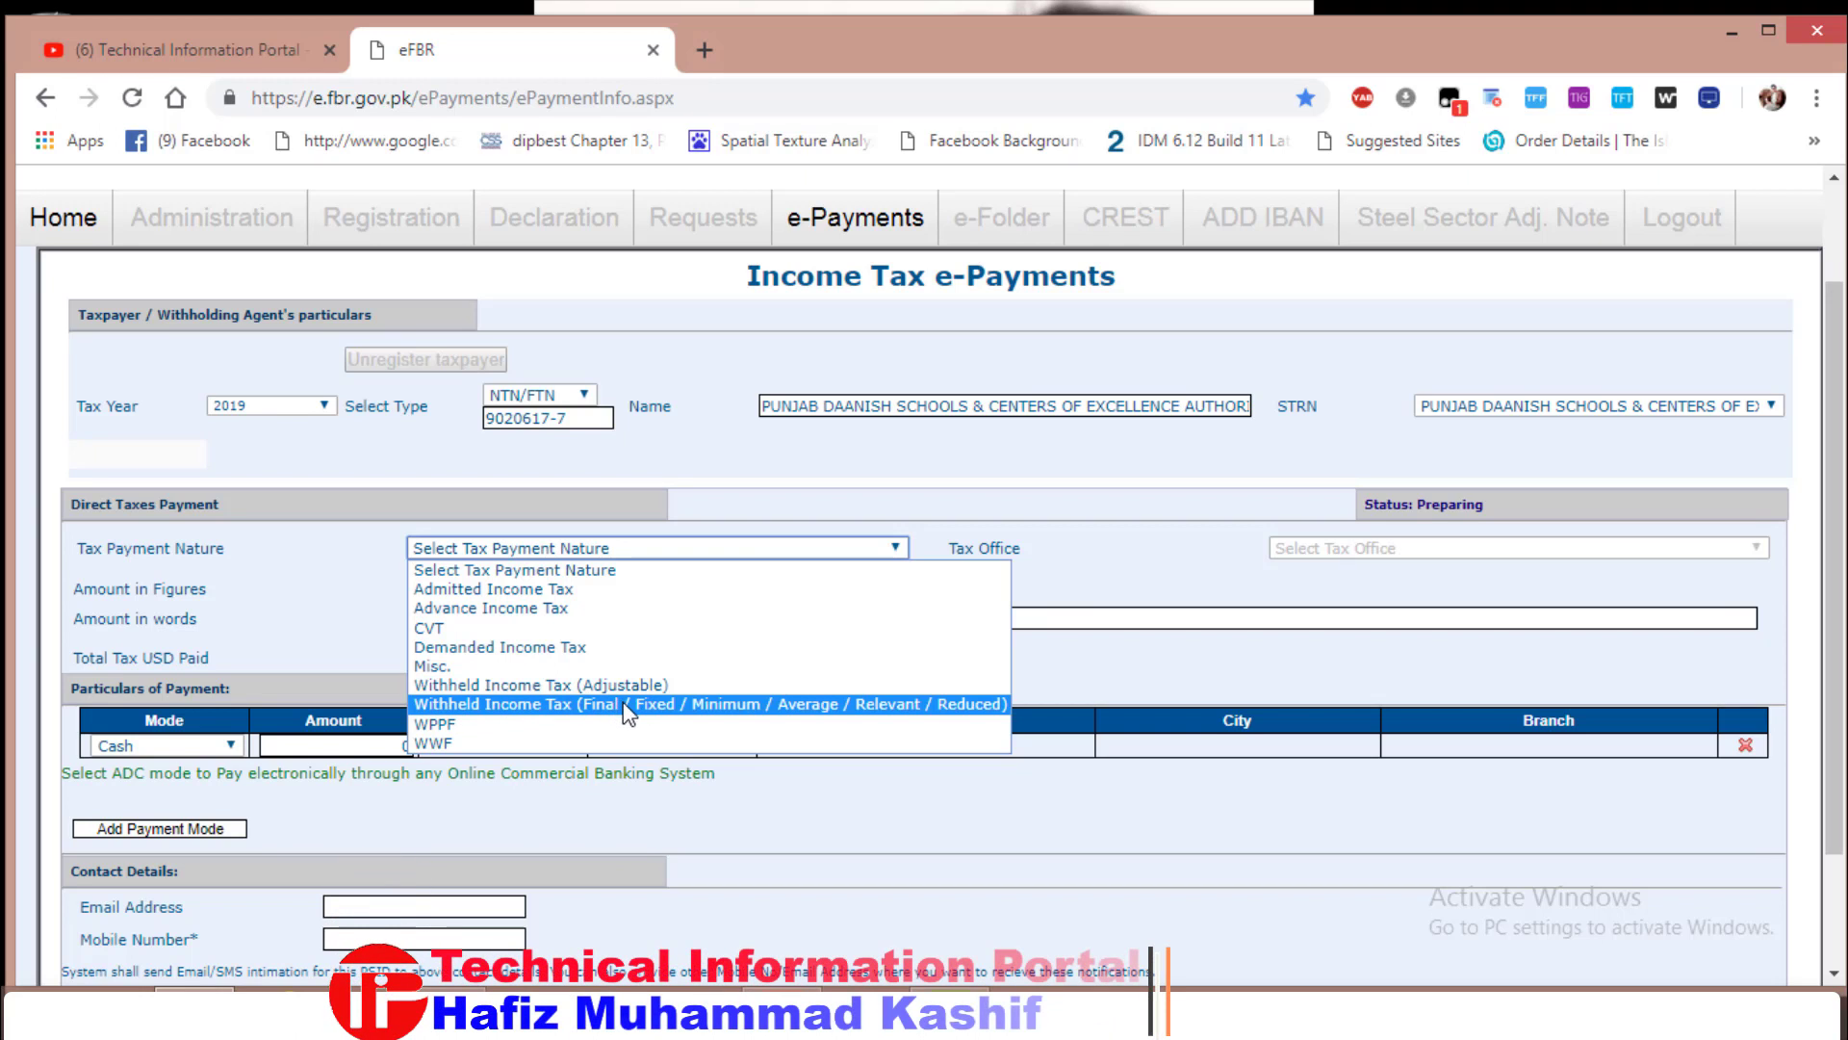
click(782, 703)
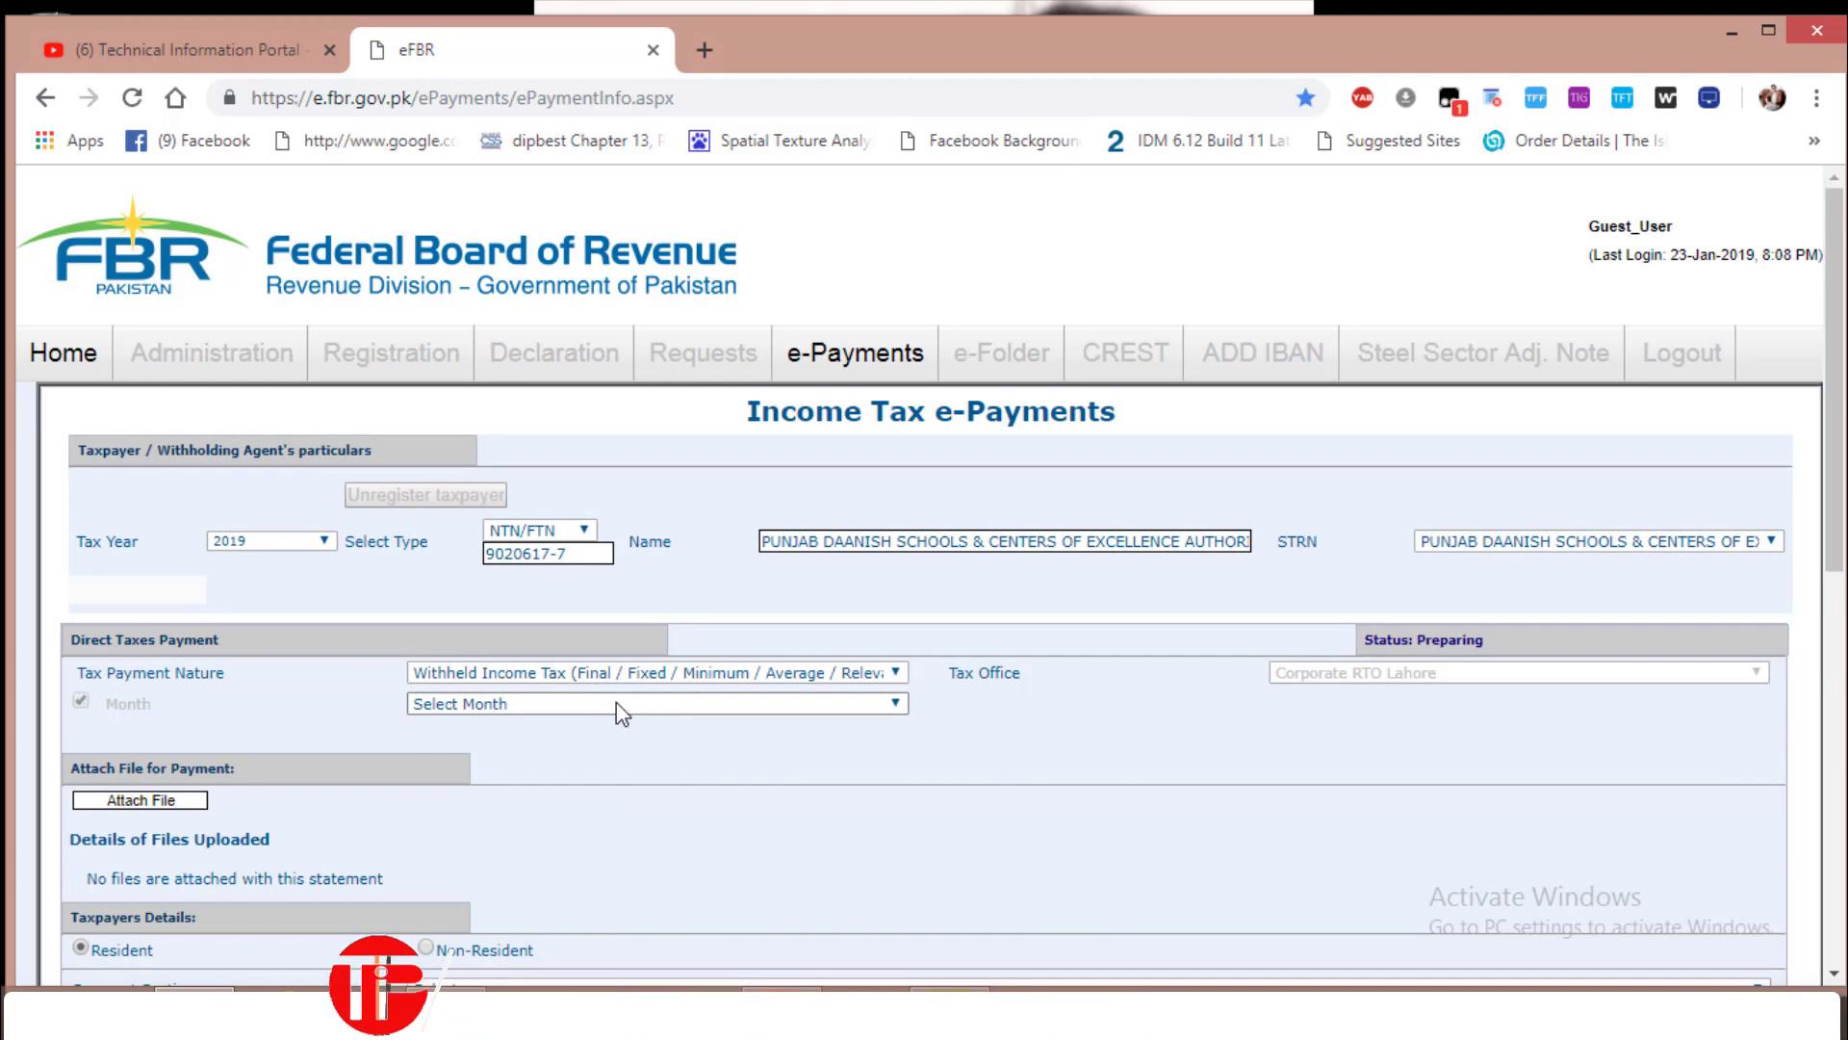
click(607, 703)
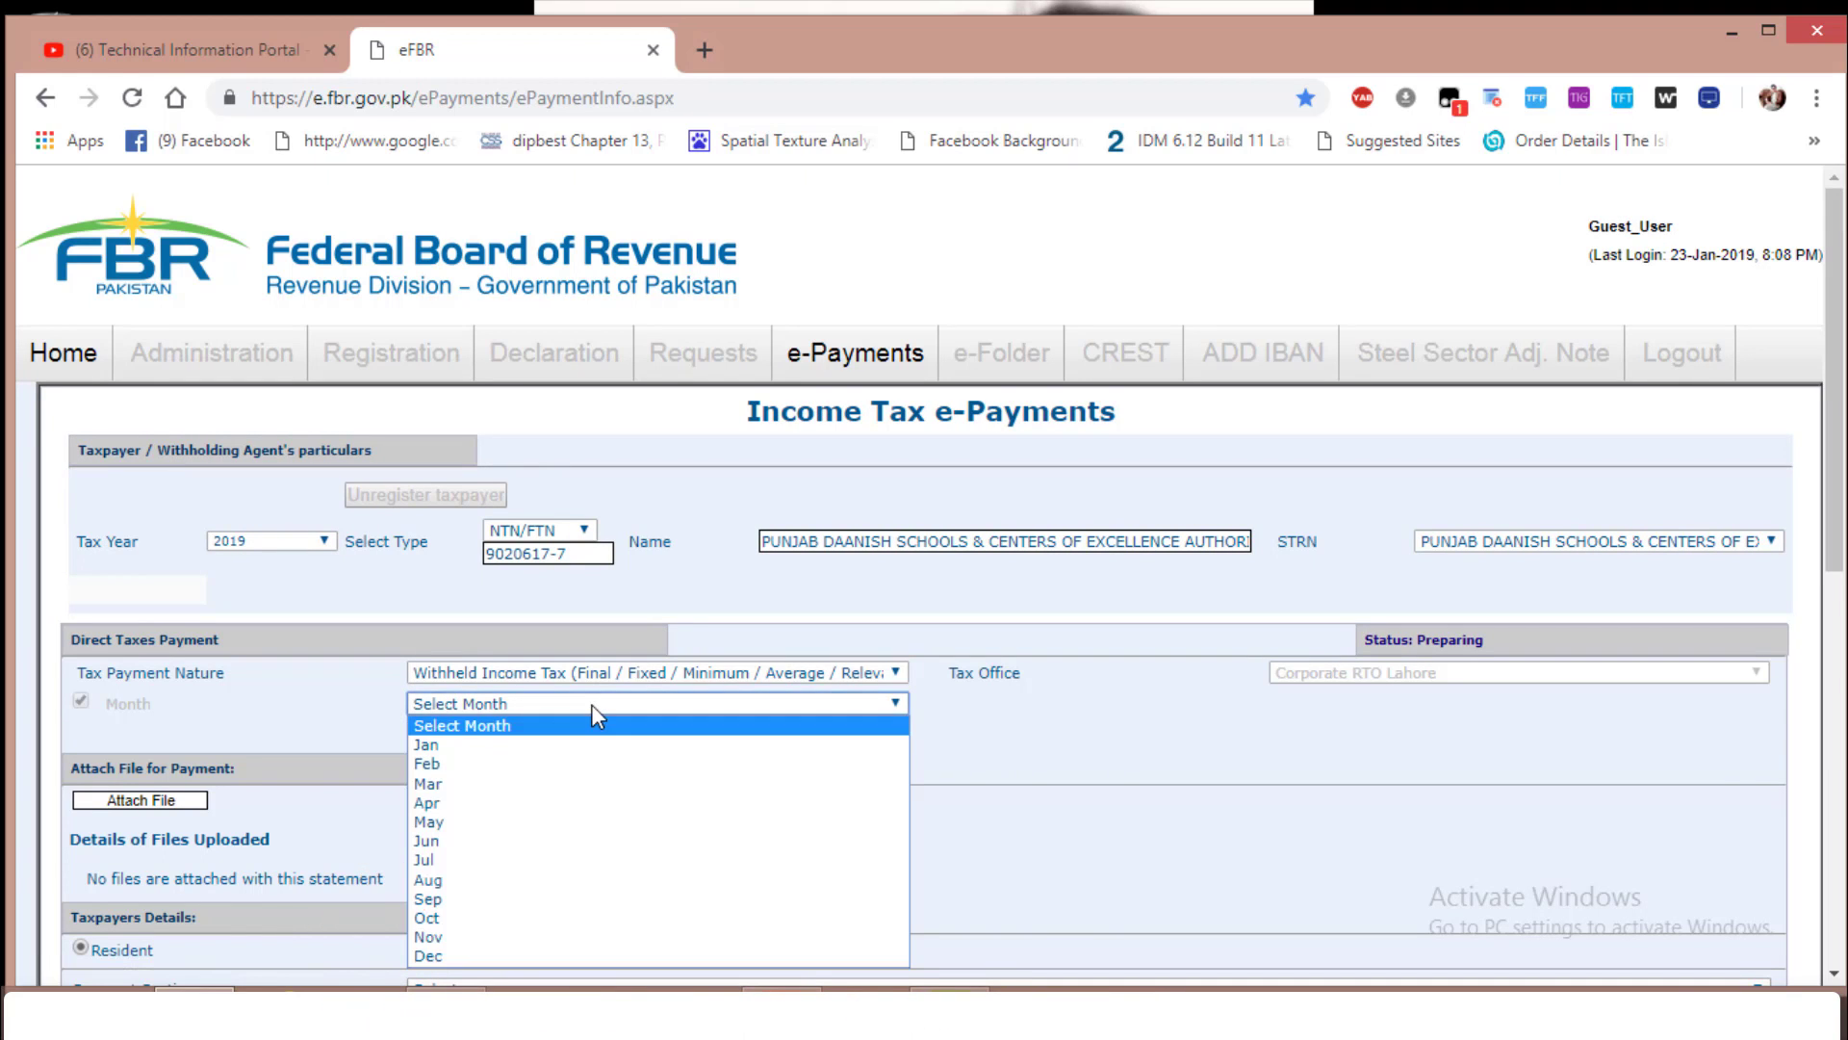
click(521, 748)
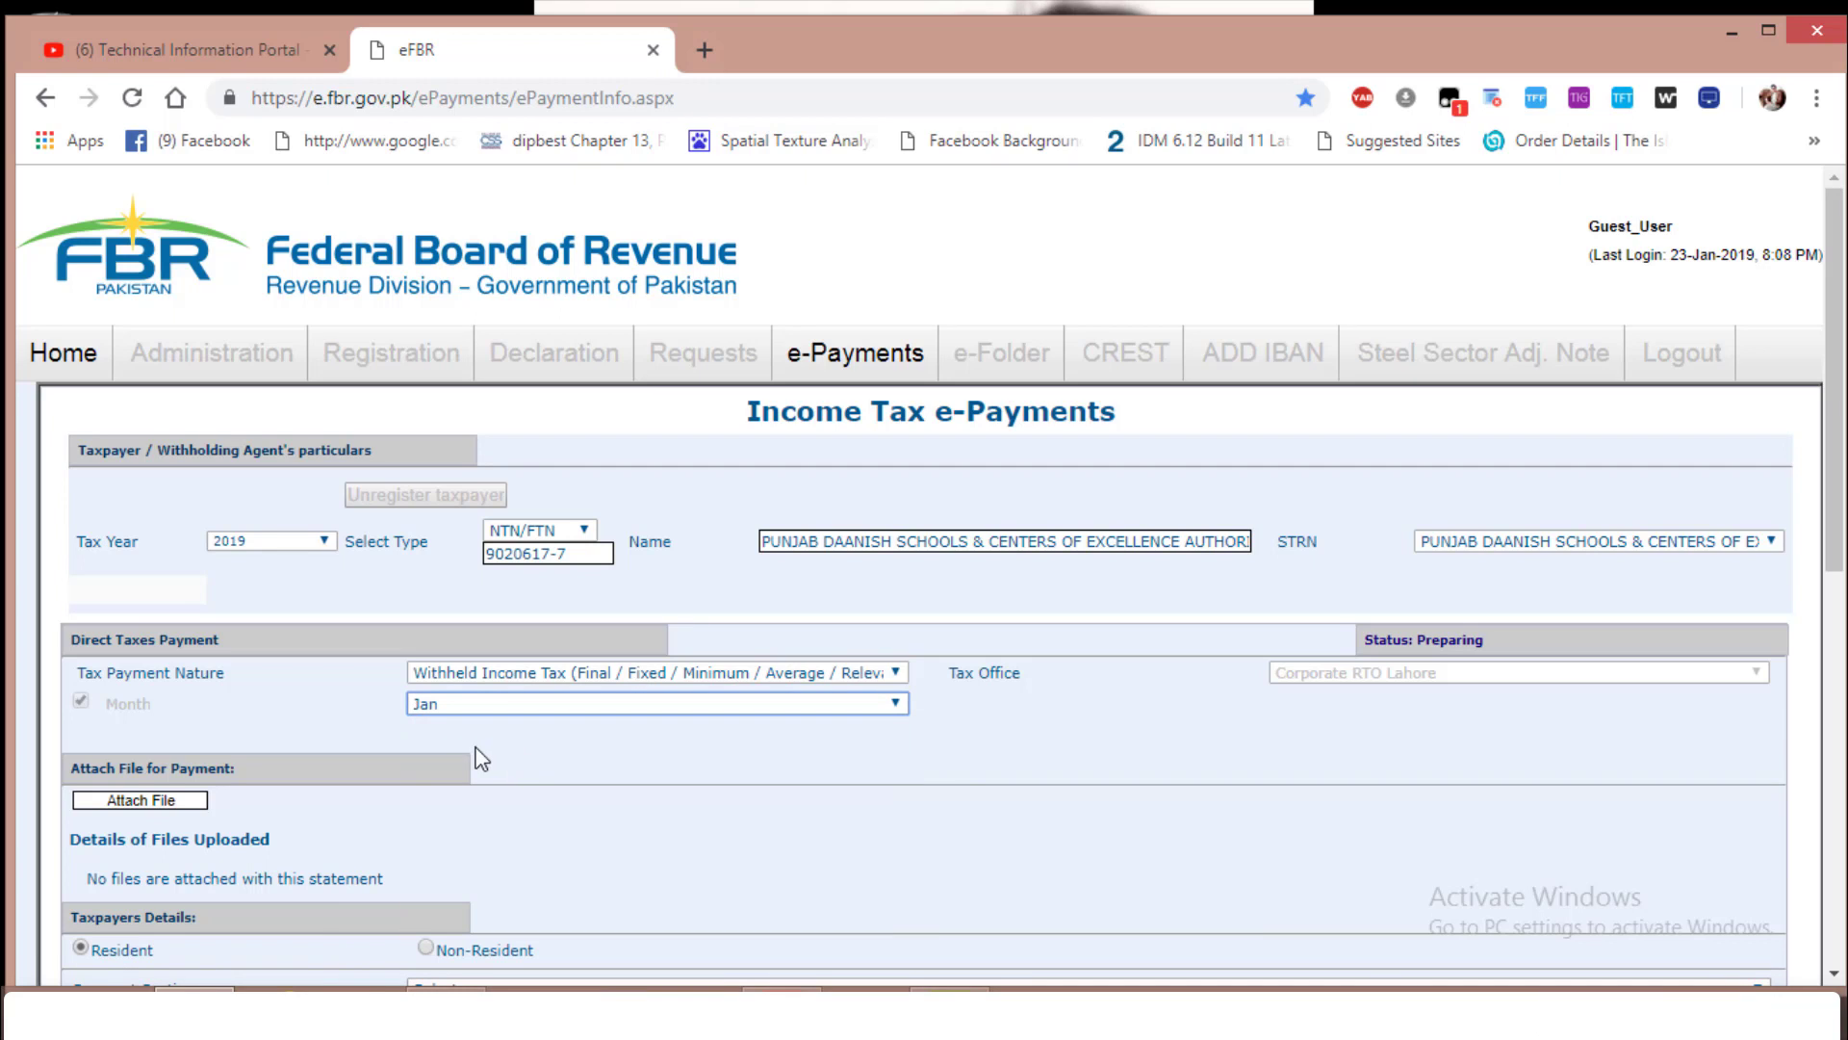
scroll(231, 737, down, 2)
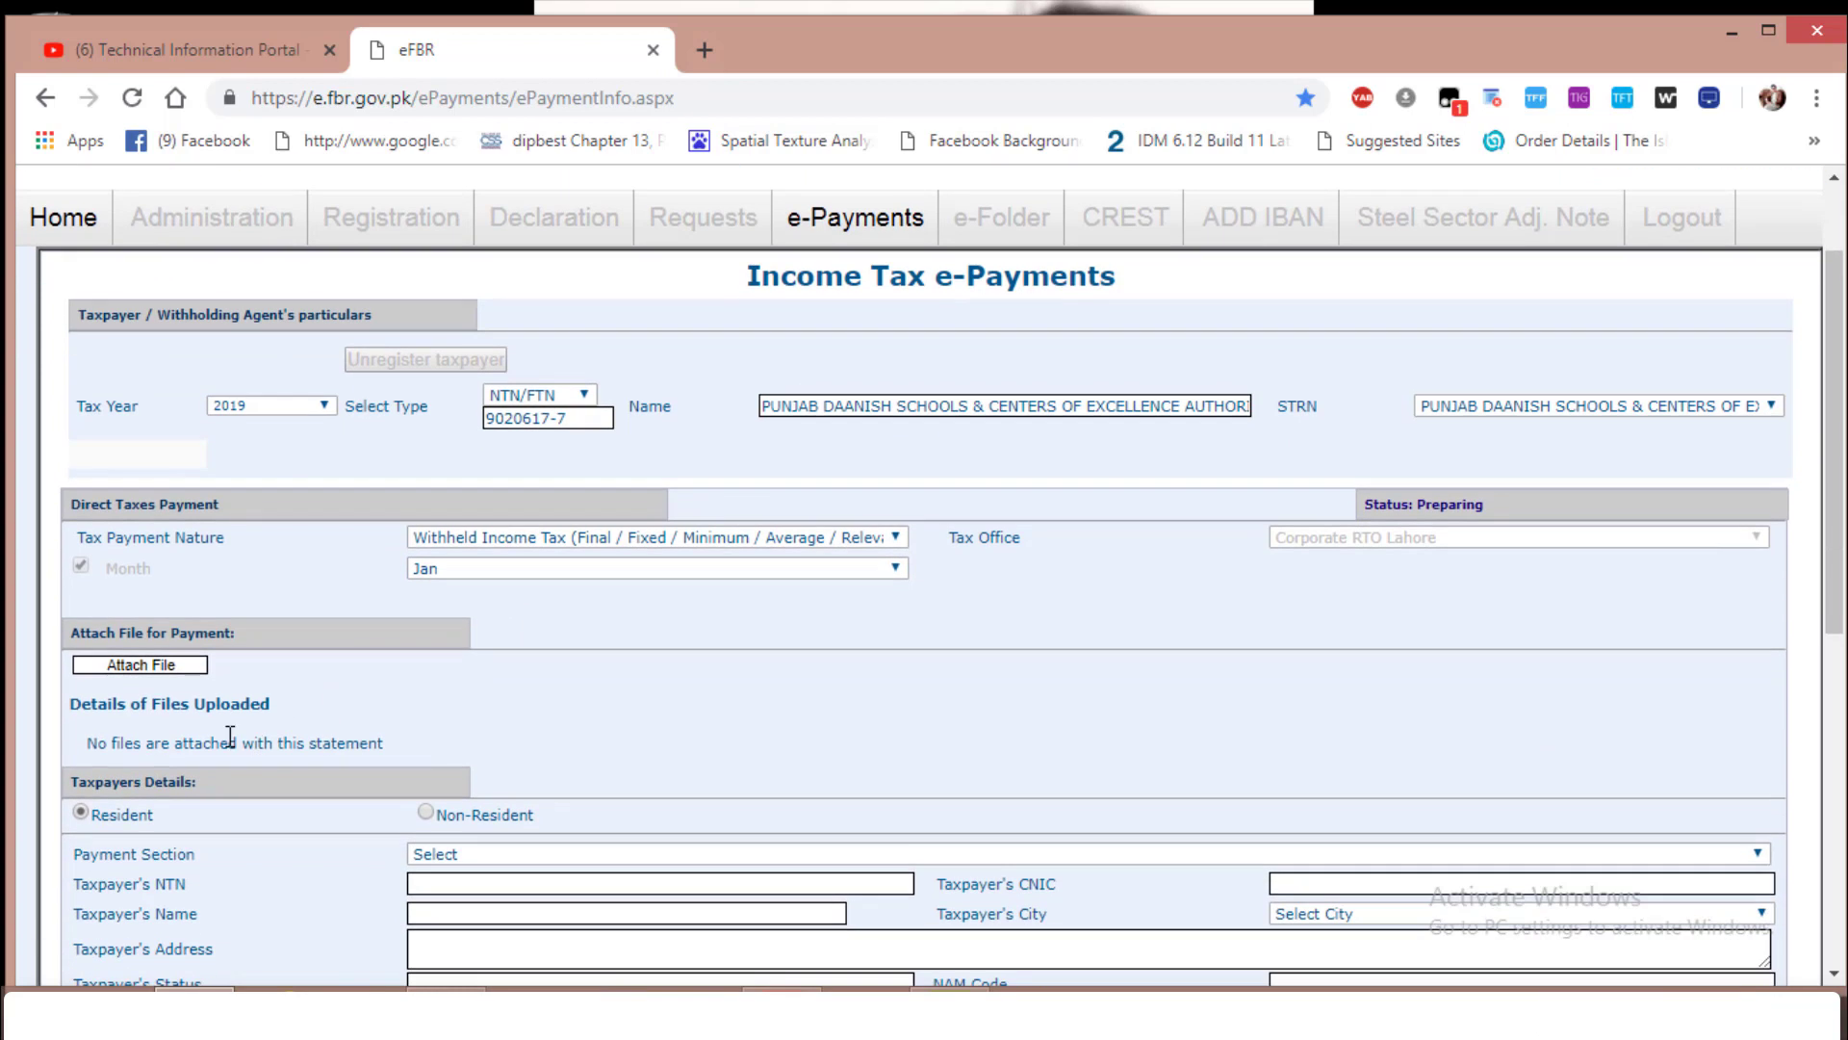
Download the sample import template from the Upload File page and open the .xls
click(142, 666)
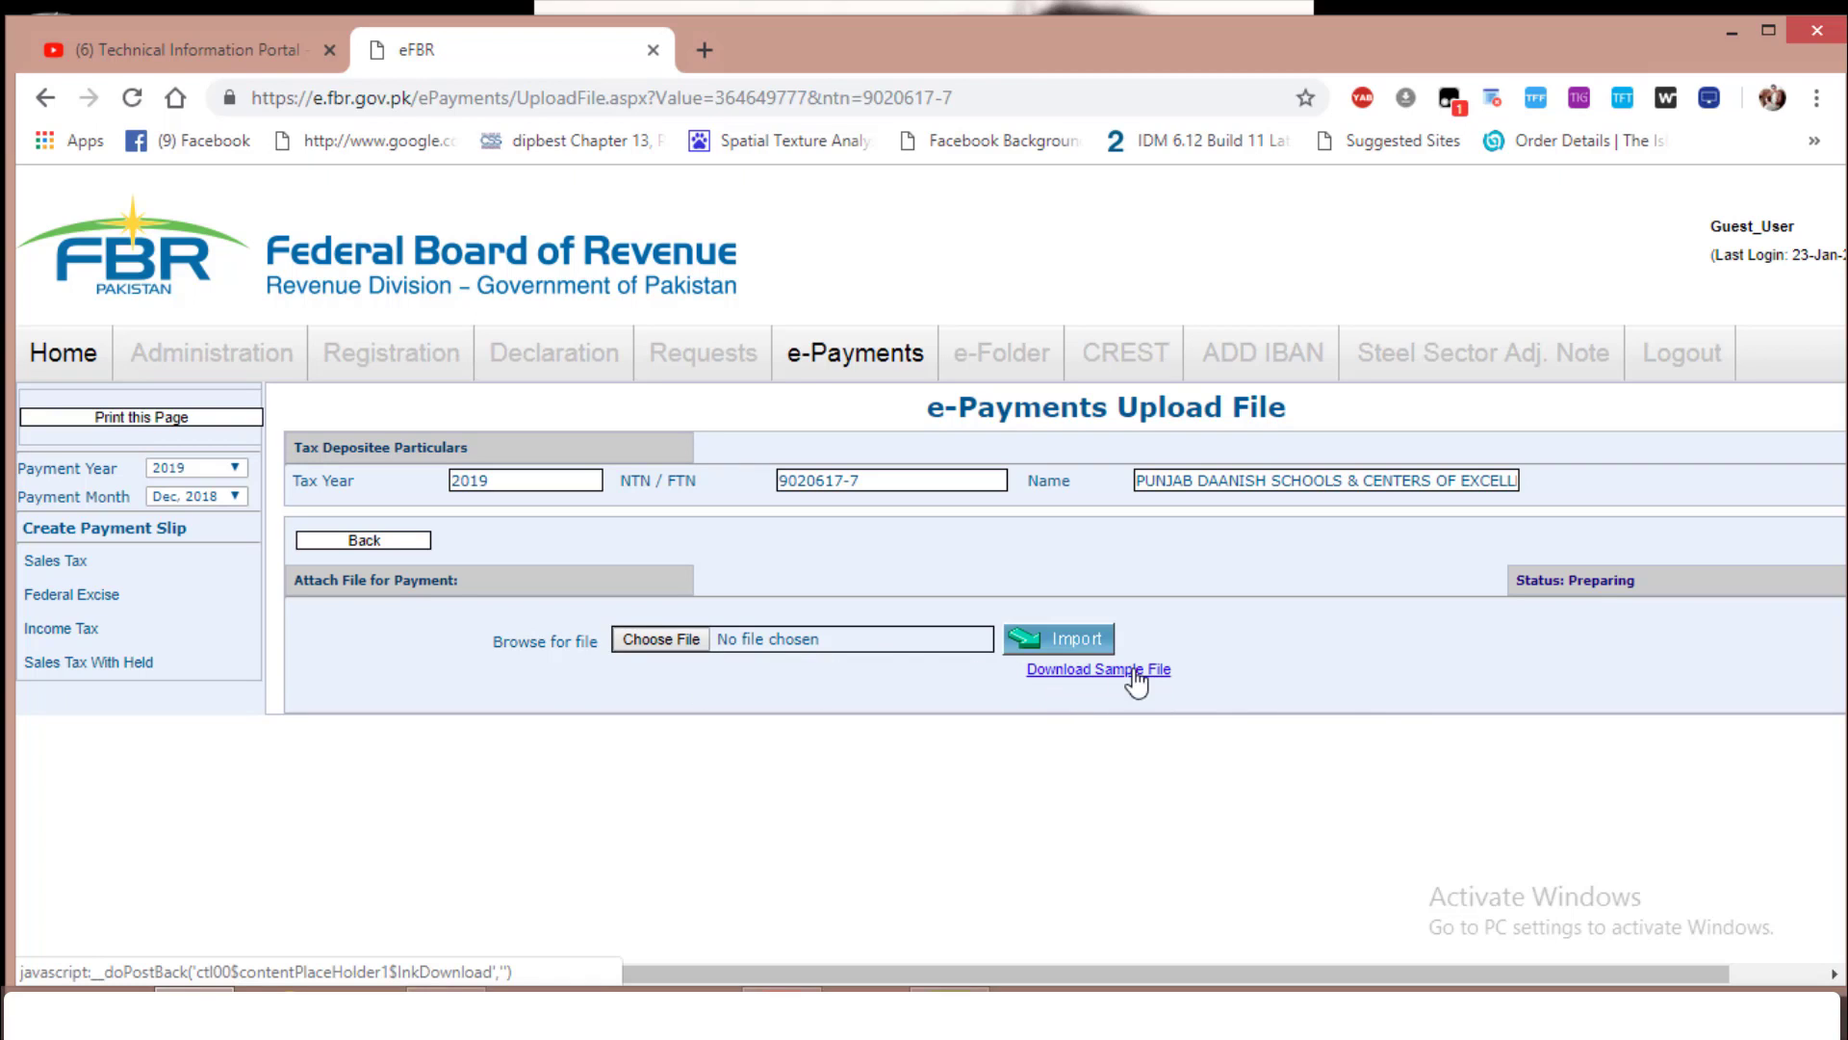
click(1082, 678)
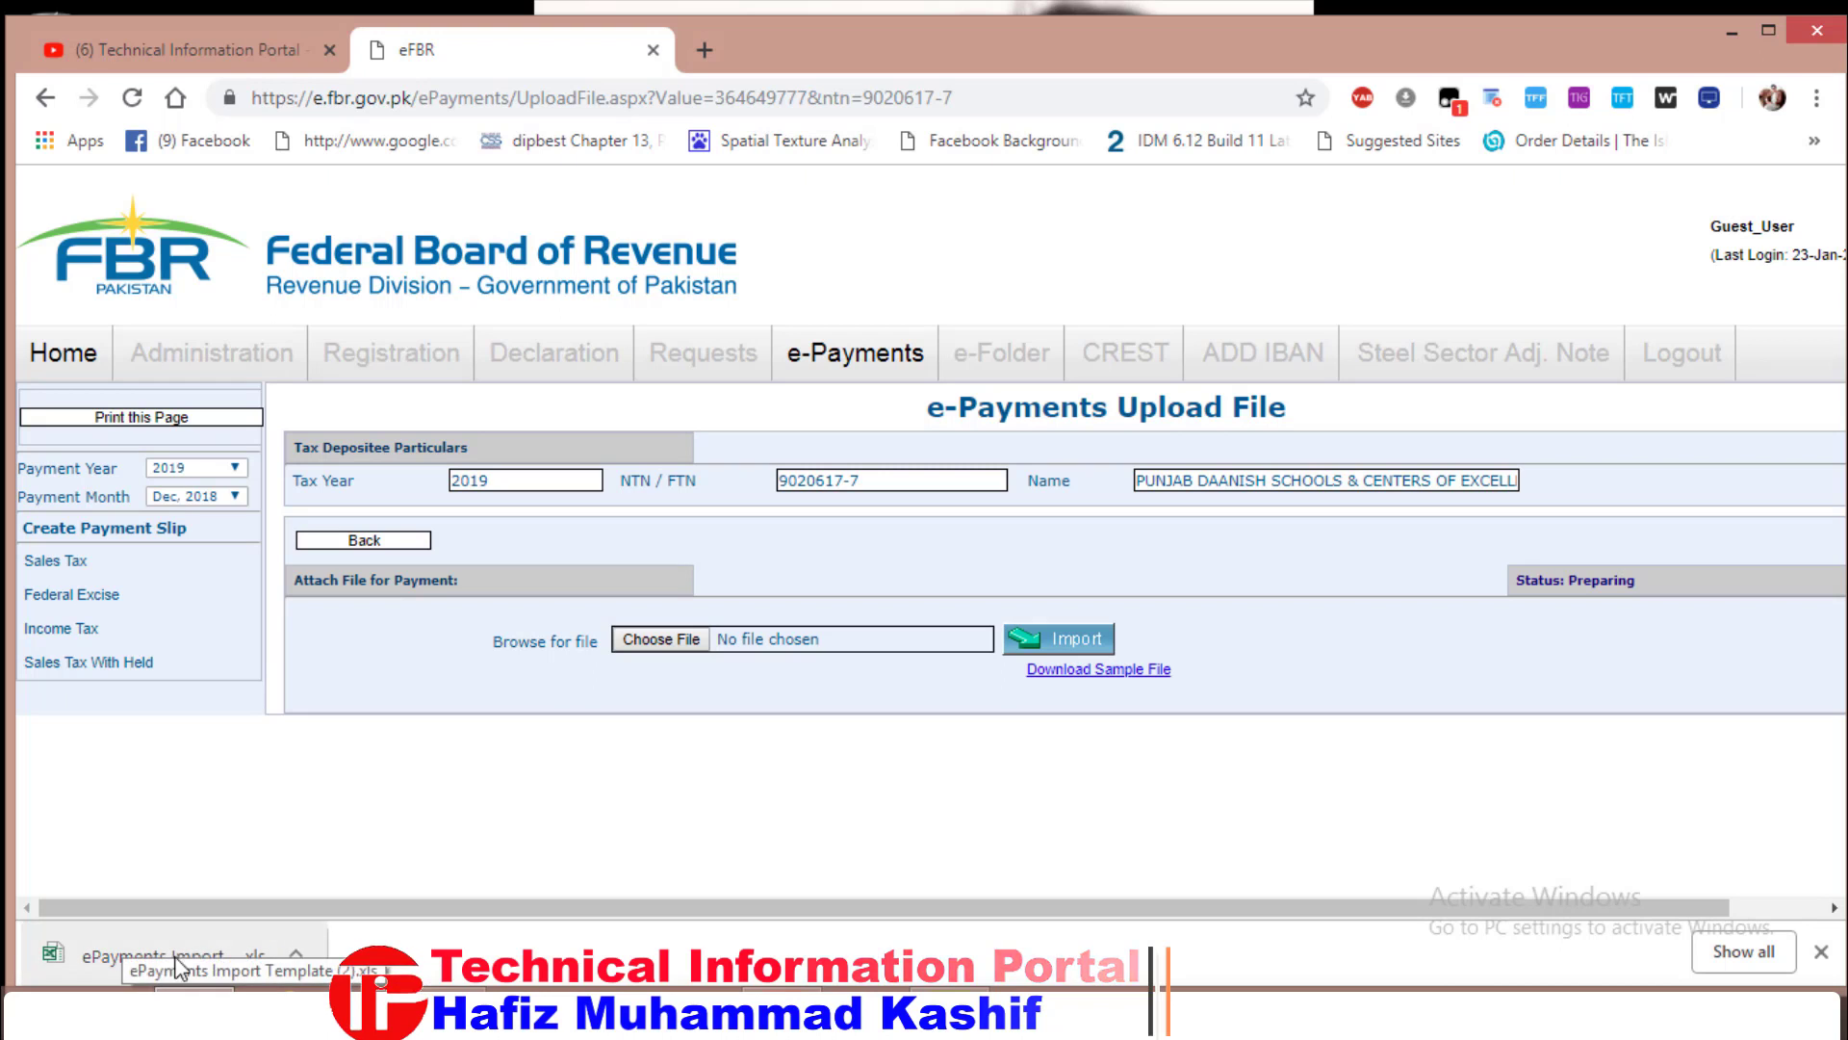
click(96, 962)
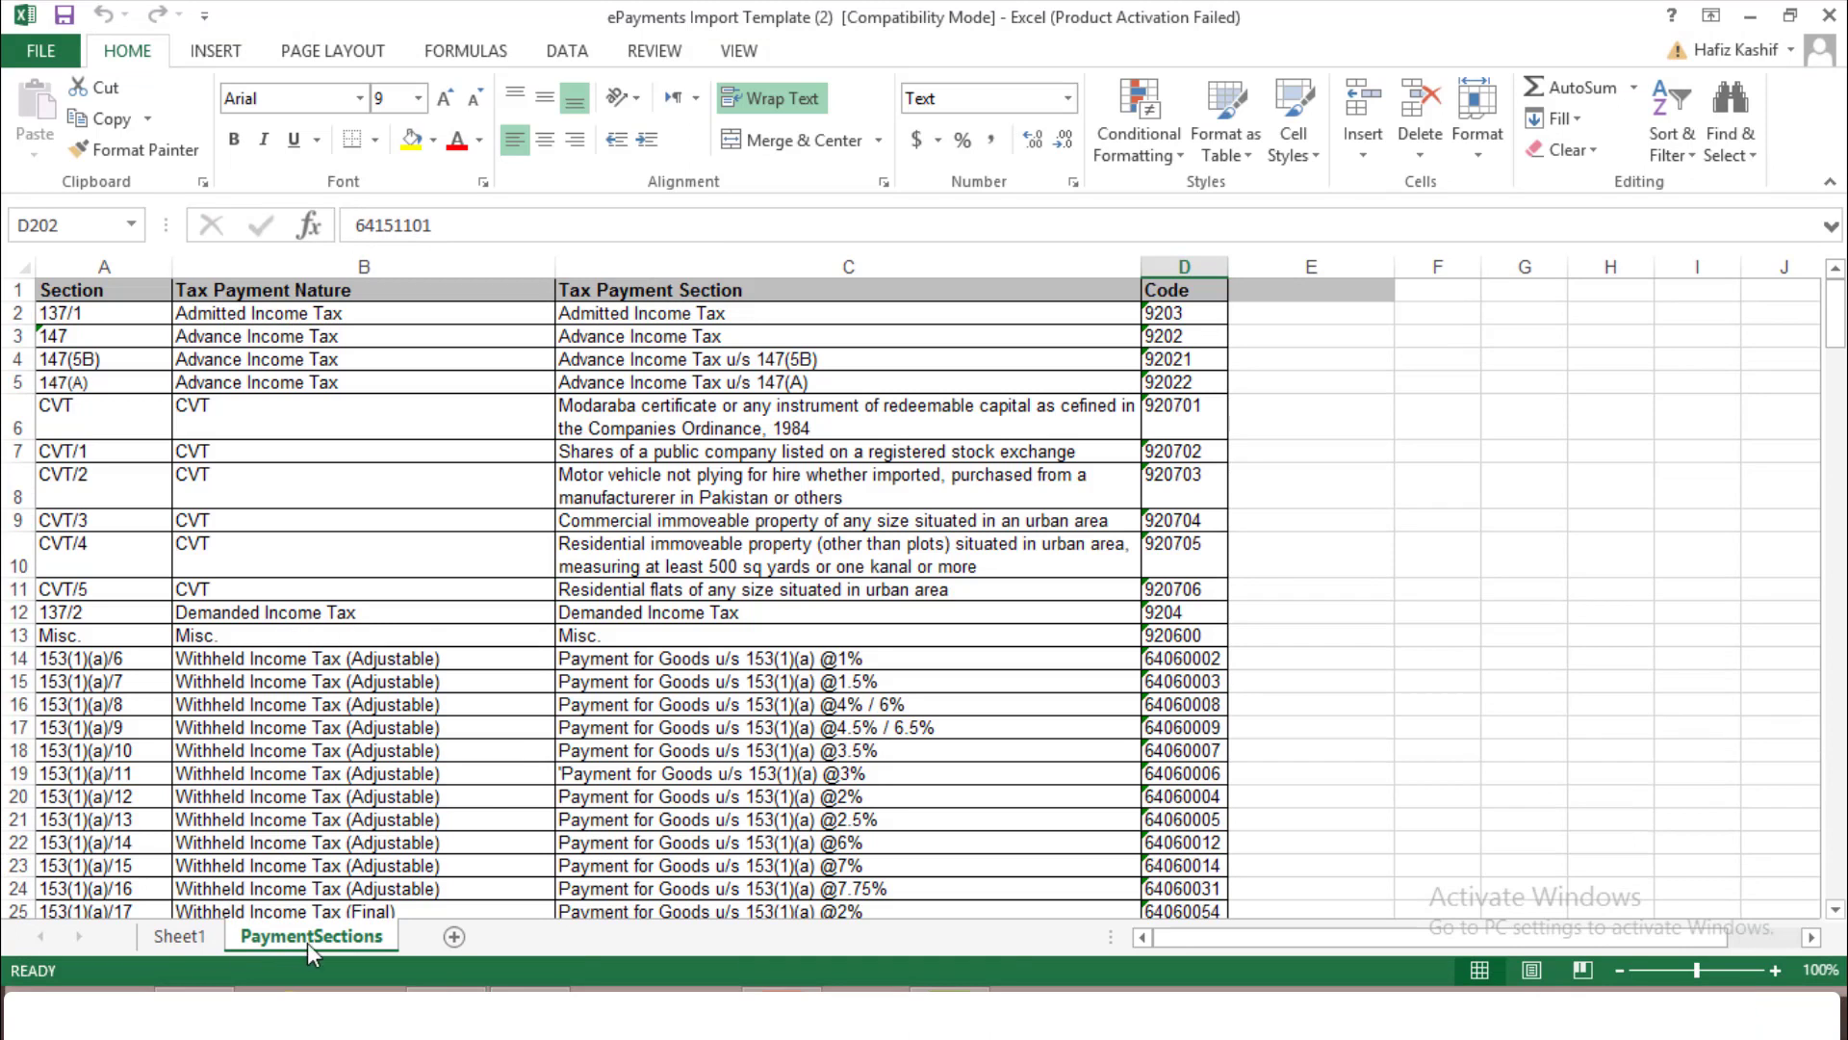
Review the PaymentSections sheet's Section, Tax Payment Section and Code columns, then start a Find
click(170, 938)
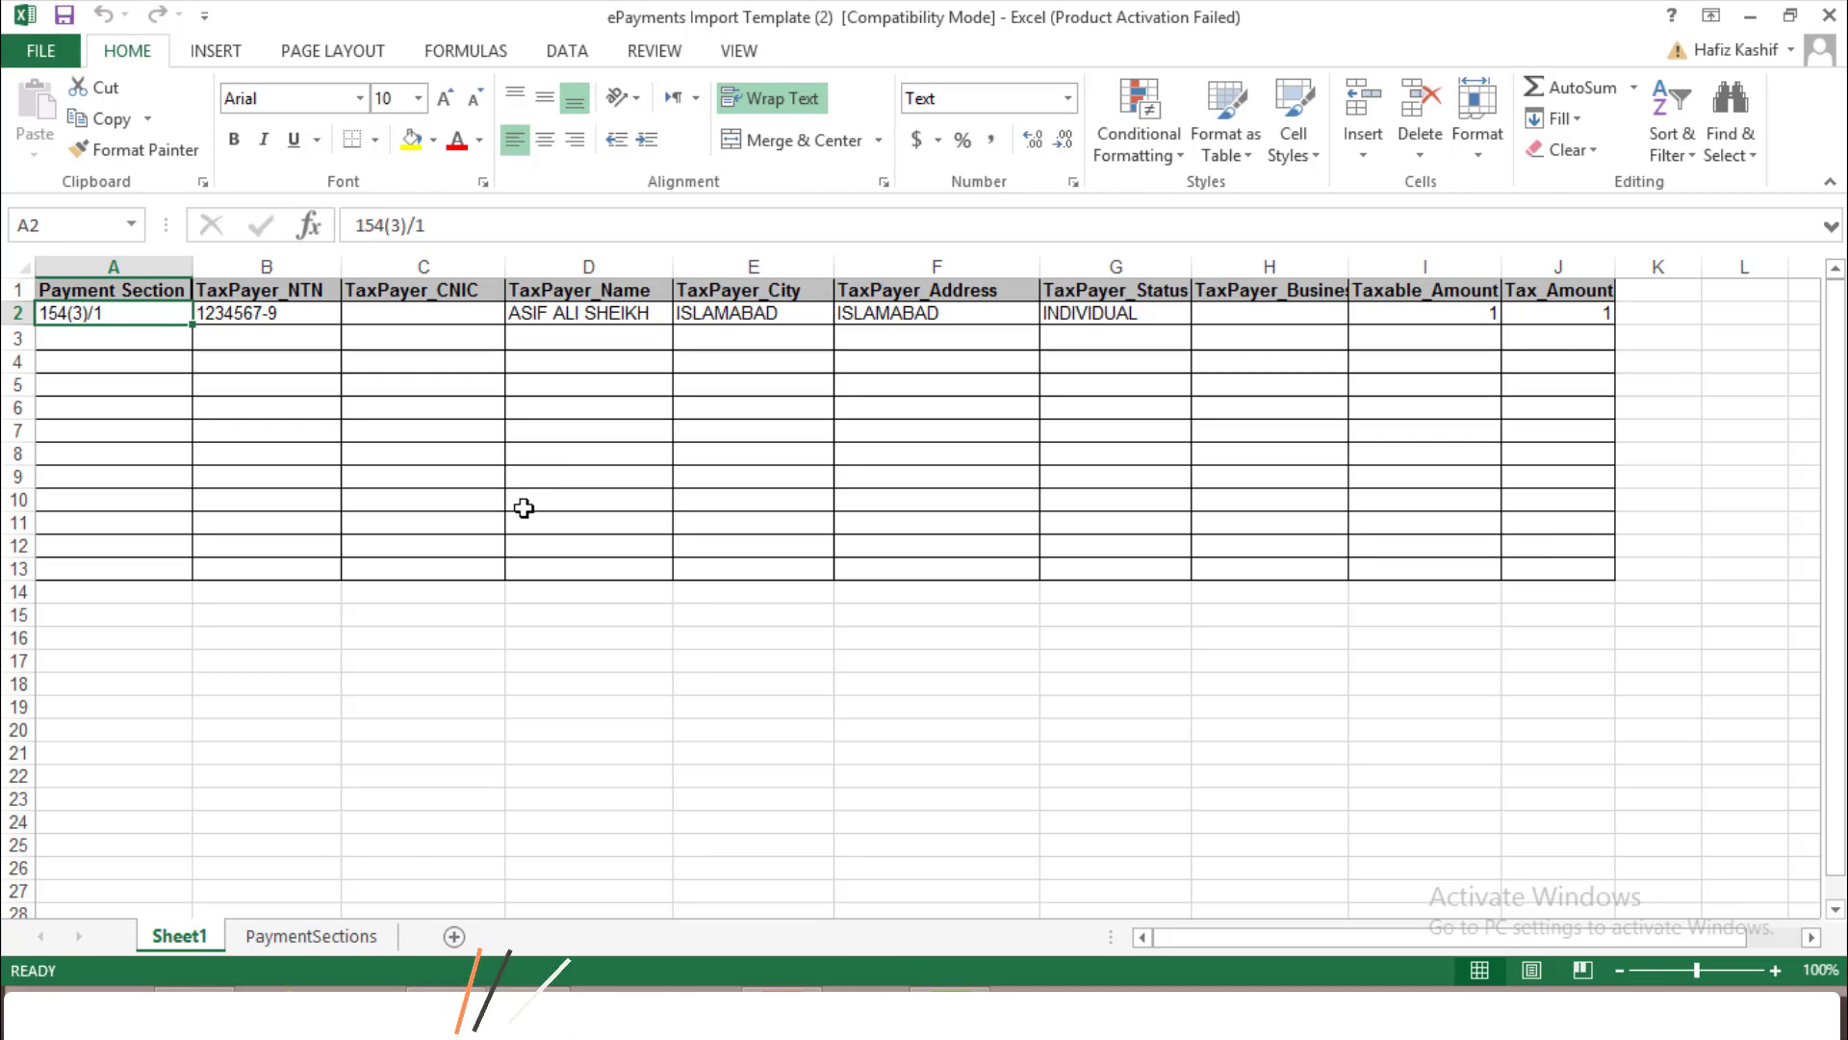
click(323, 939)
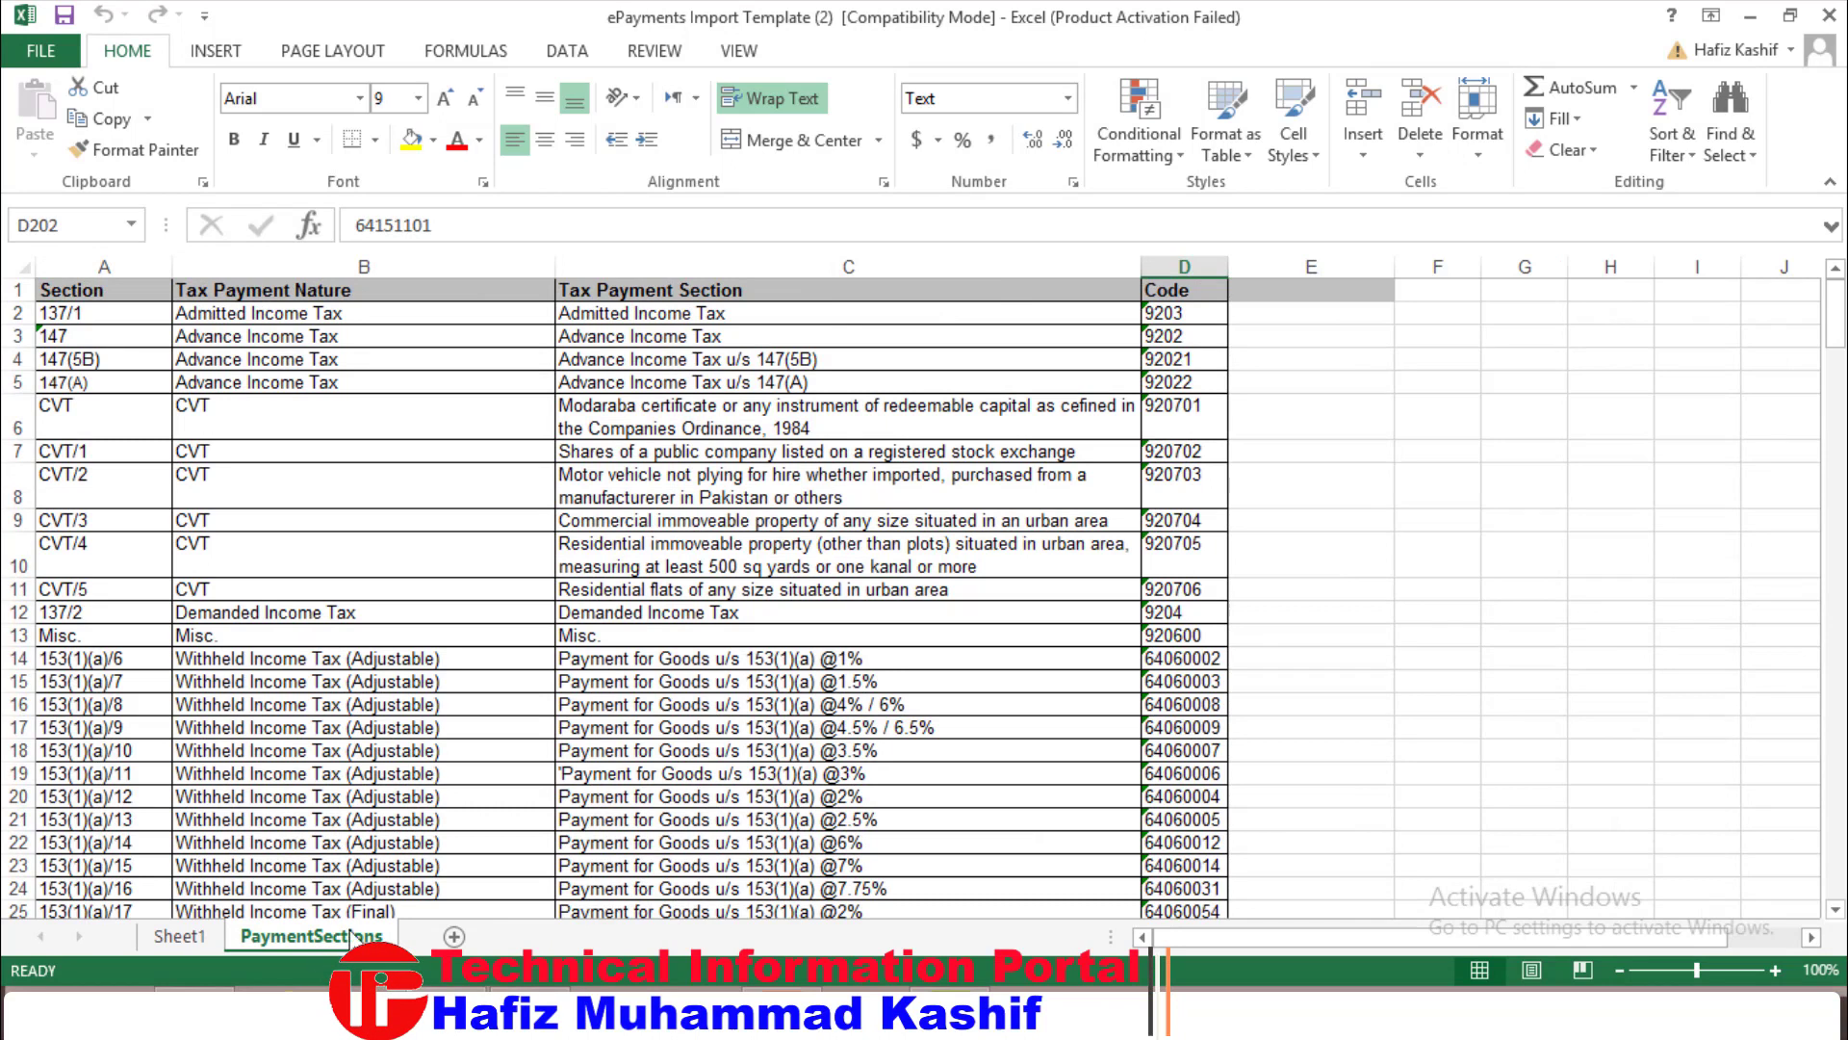
click(112, 287)
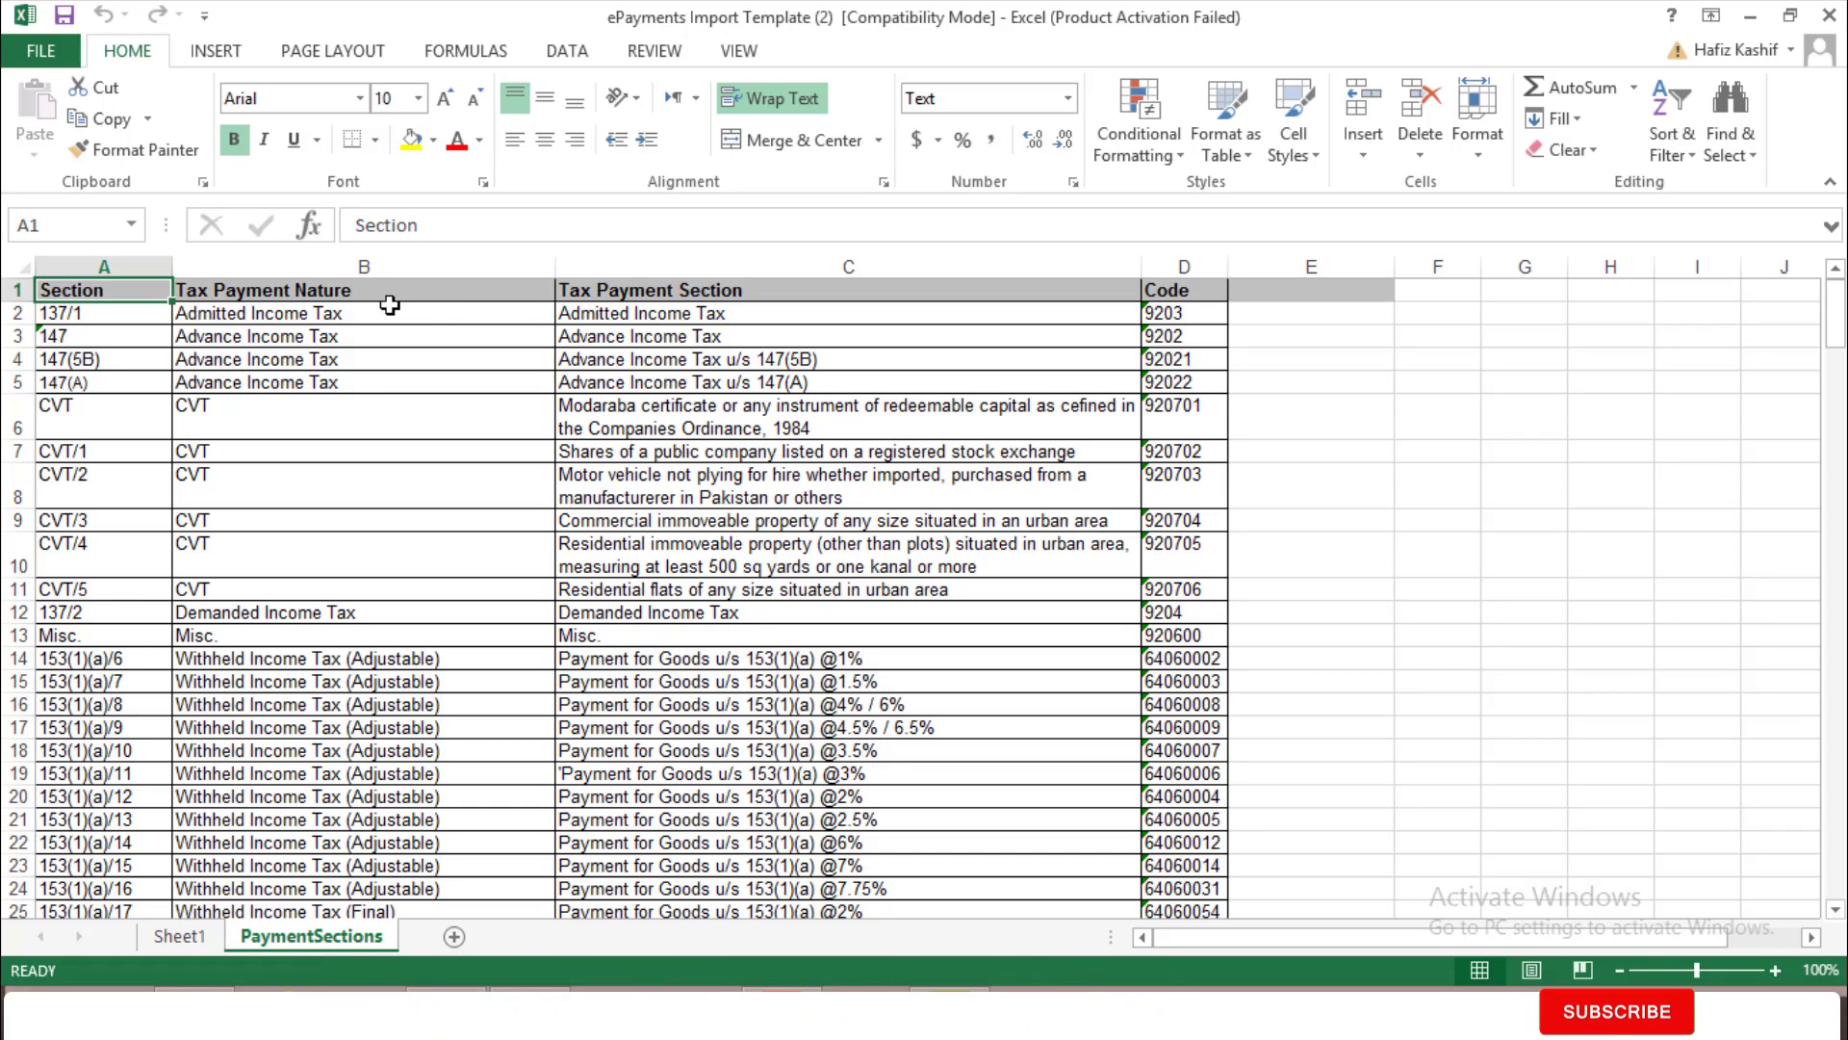
click(756, 293)
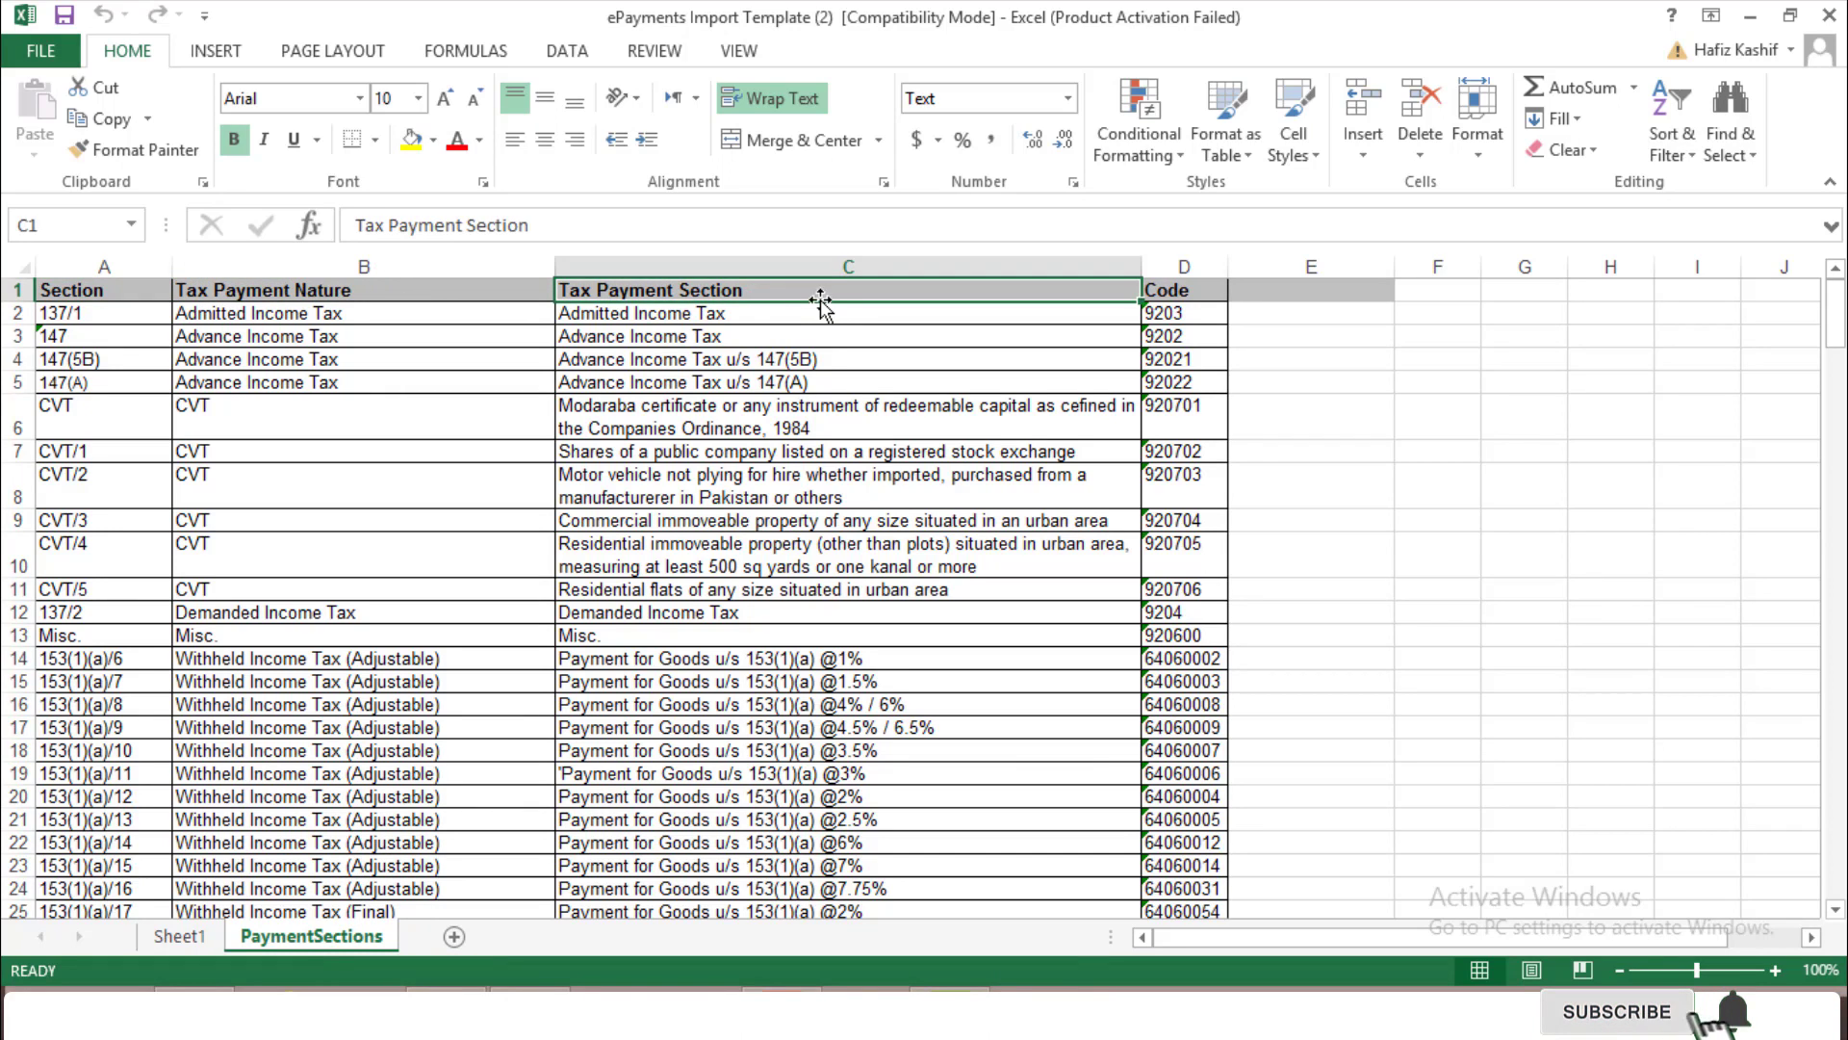
click(1179, 287)
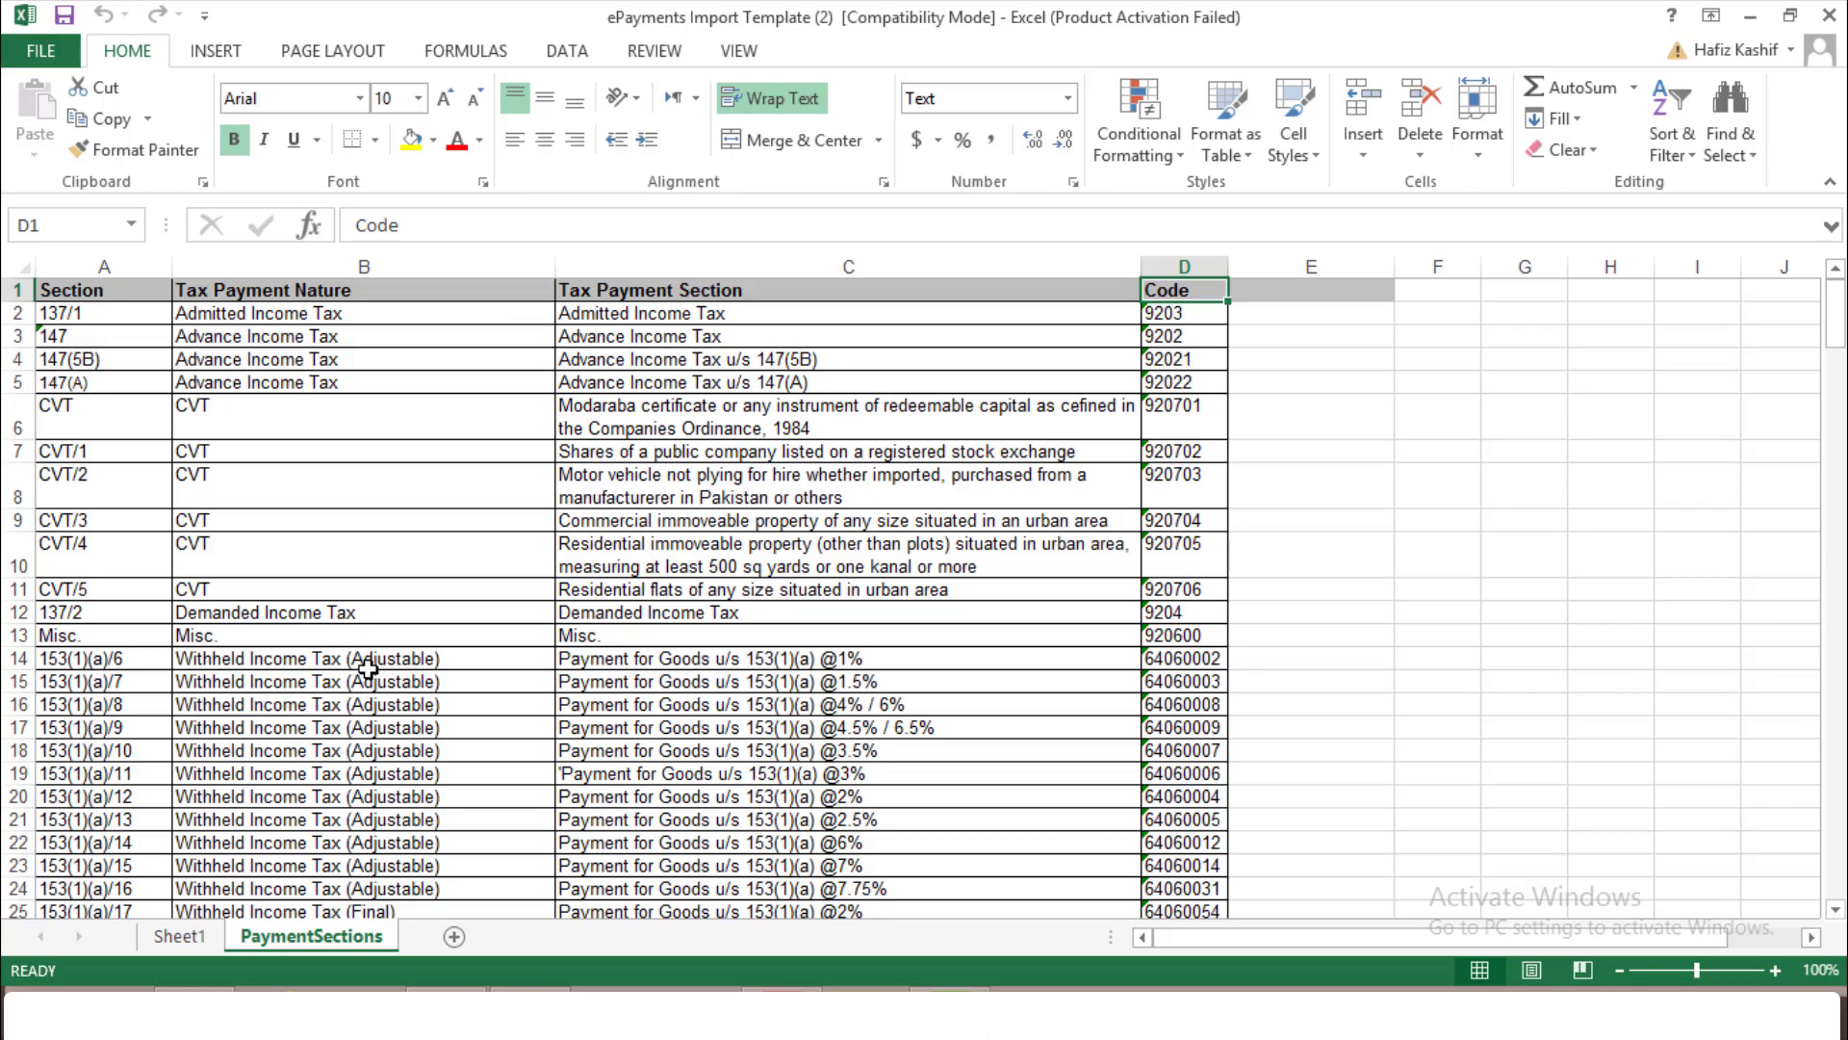
key(ctrl+f)
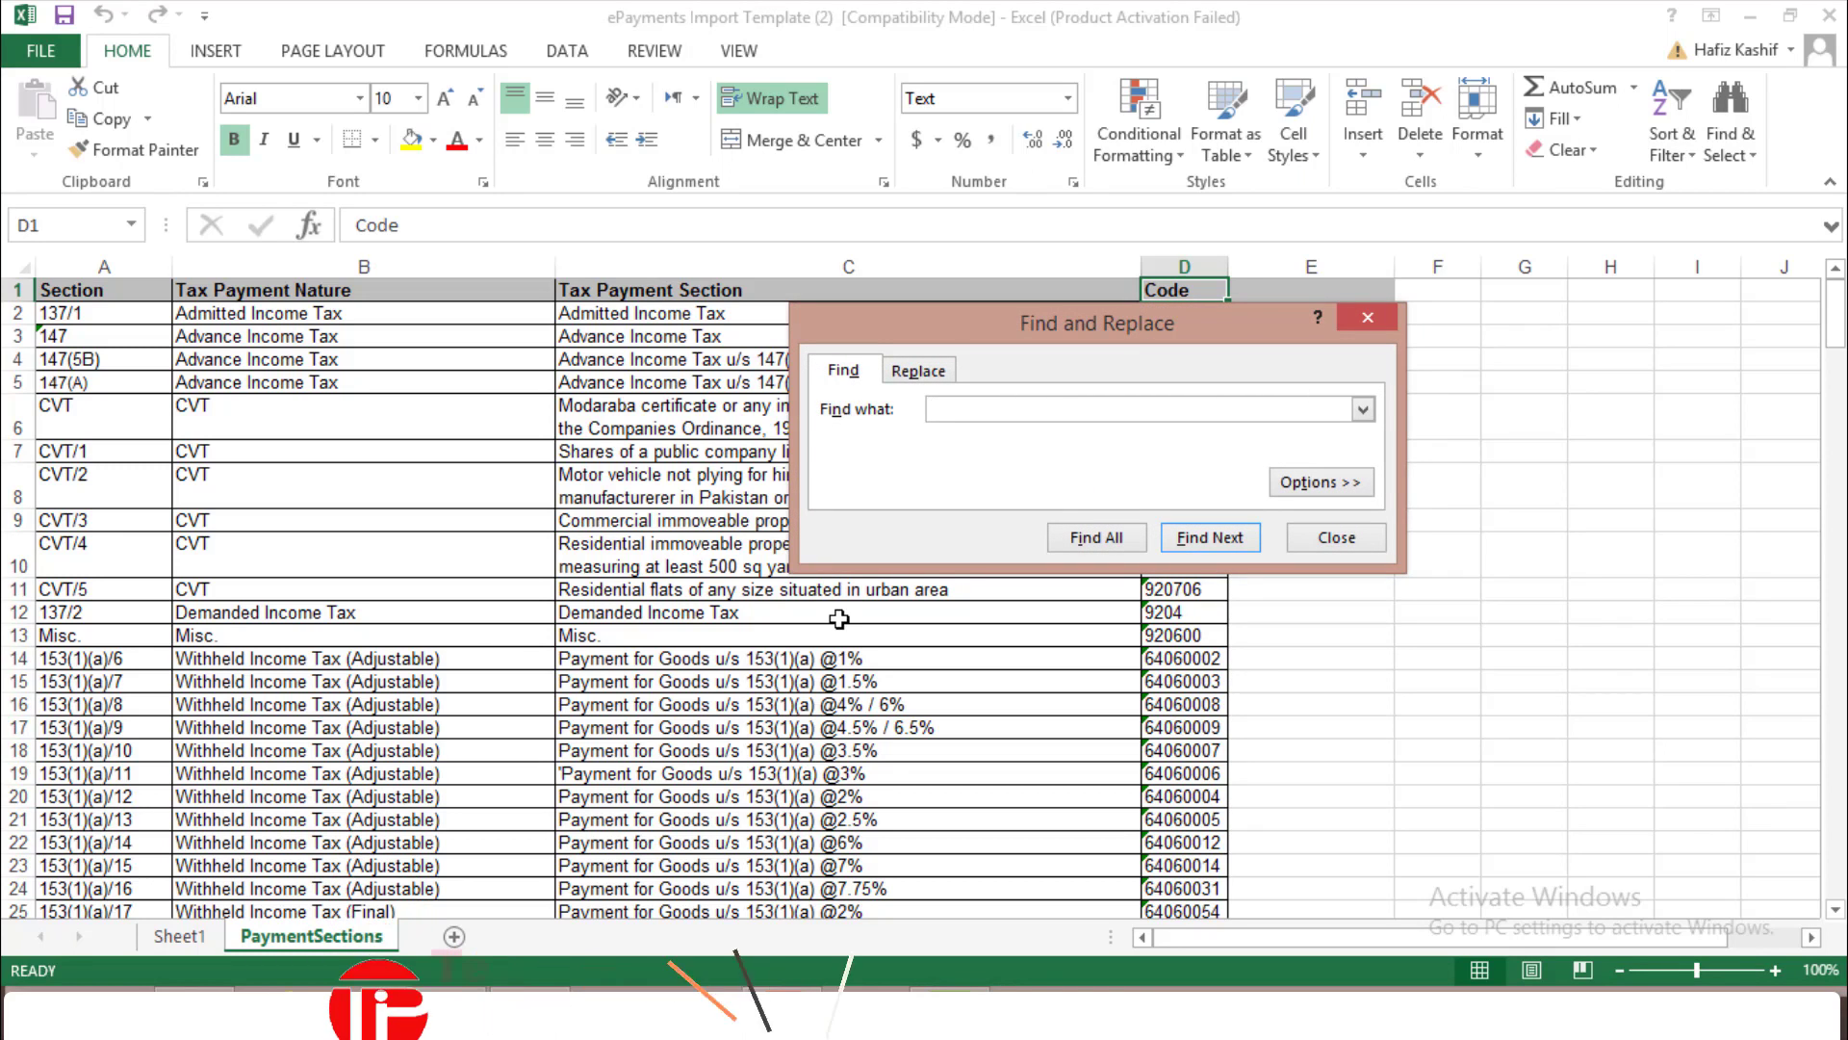
Search the sheet for 4.5 until reaching the Final goods-payment row 118
text(4.5)
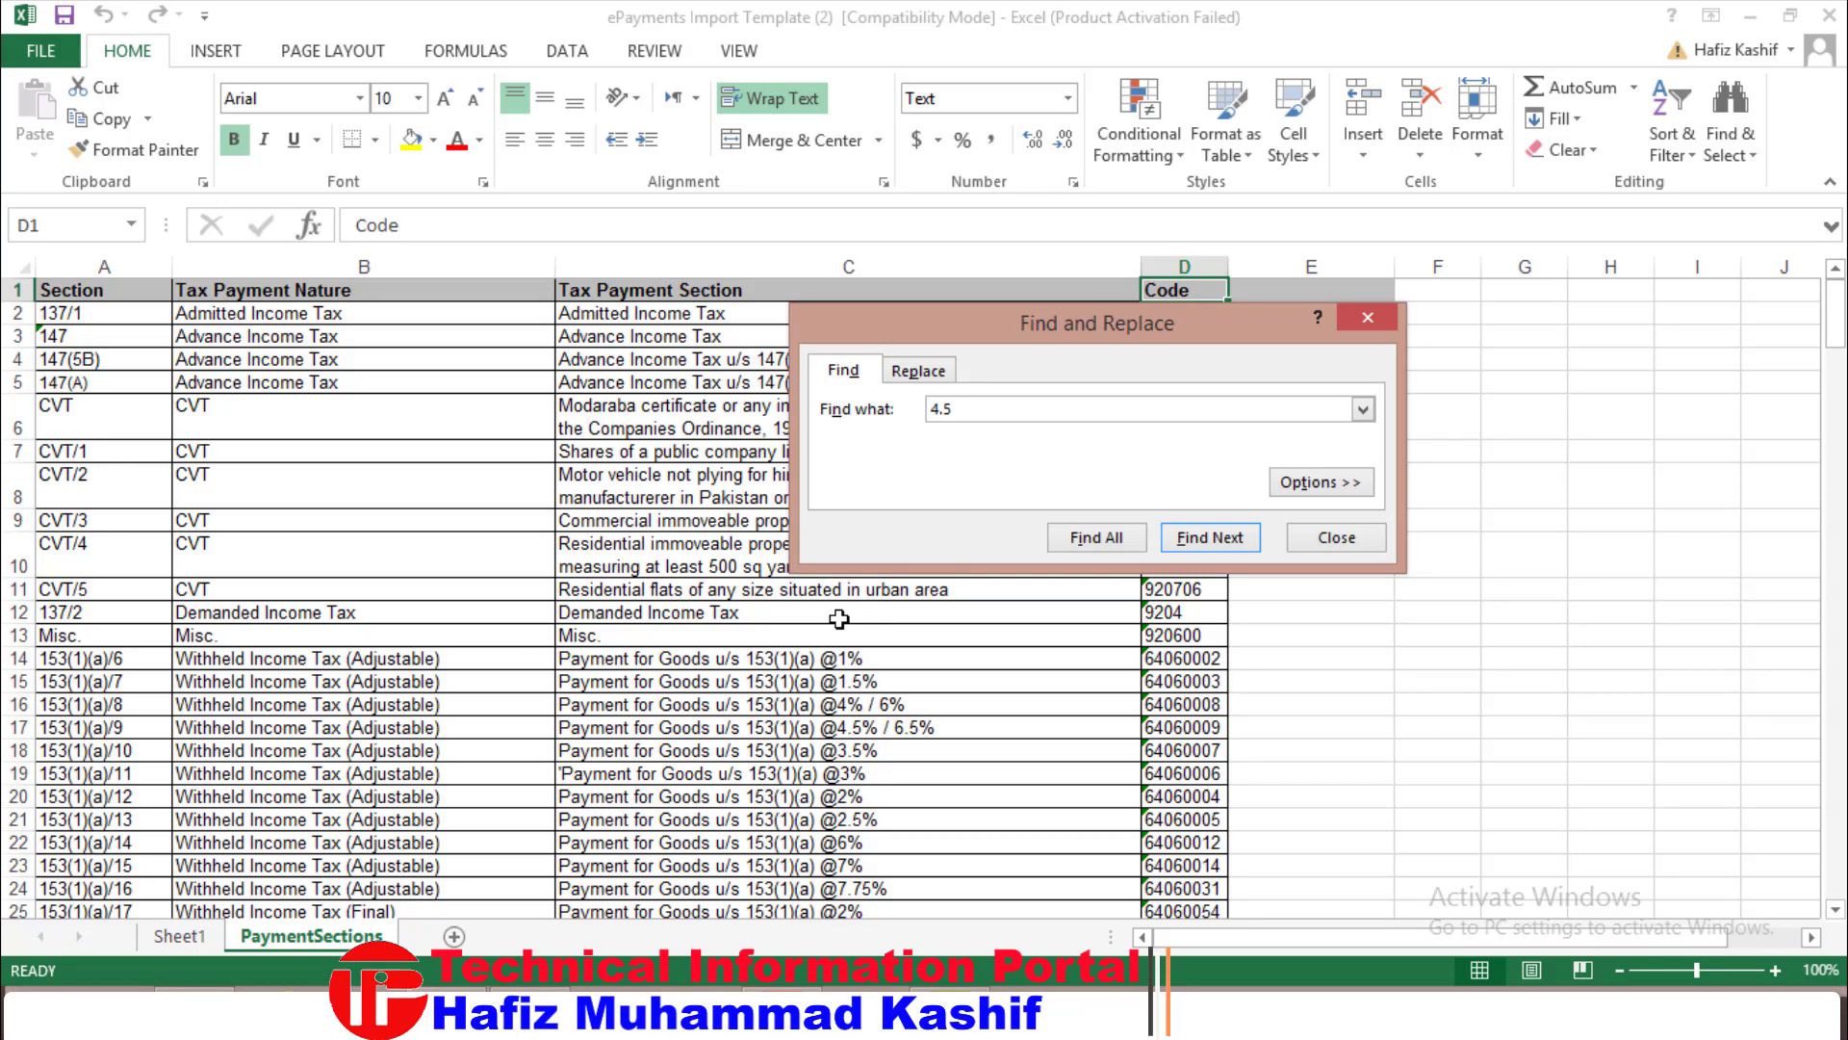
click(1211, 544)
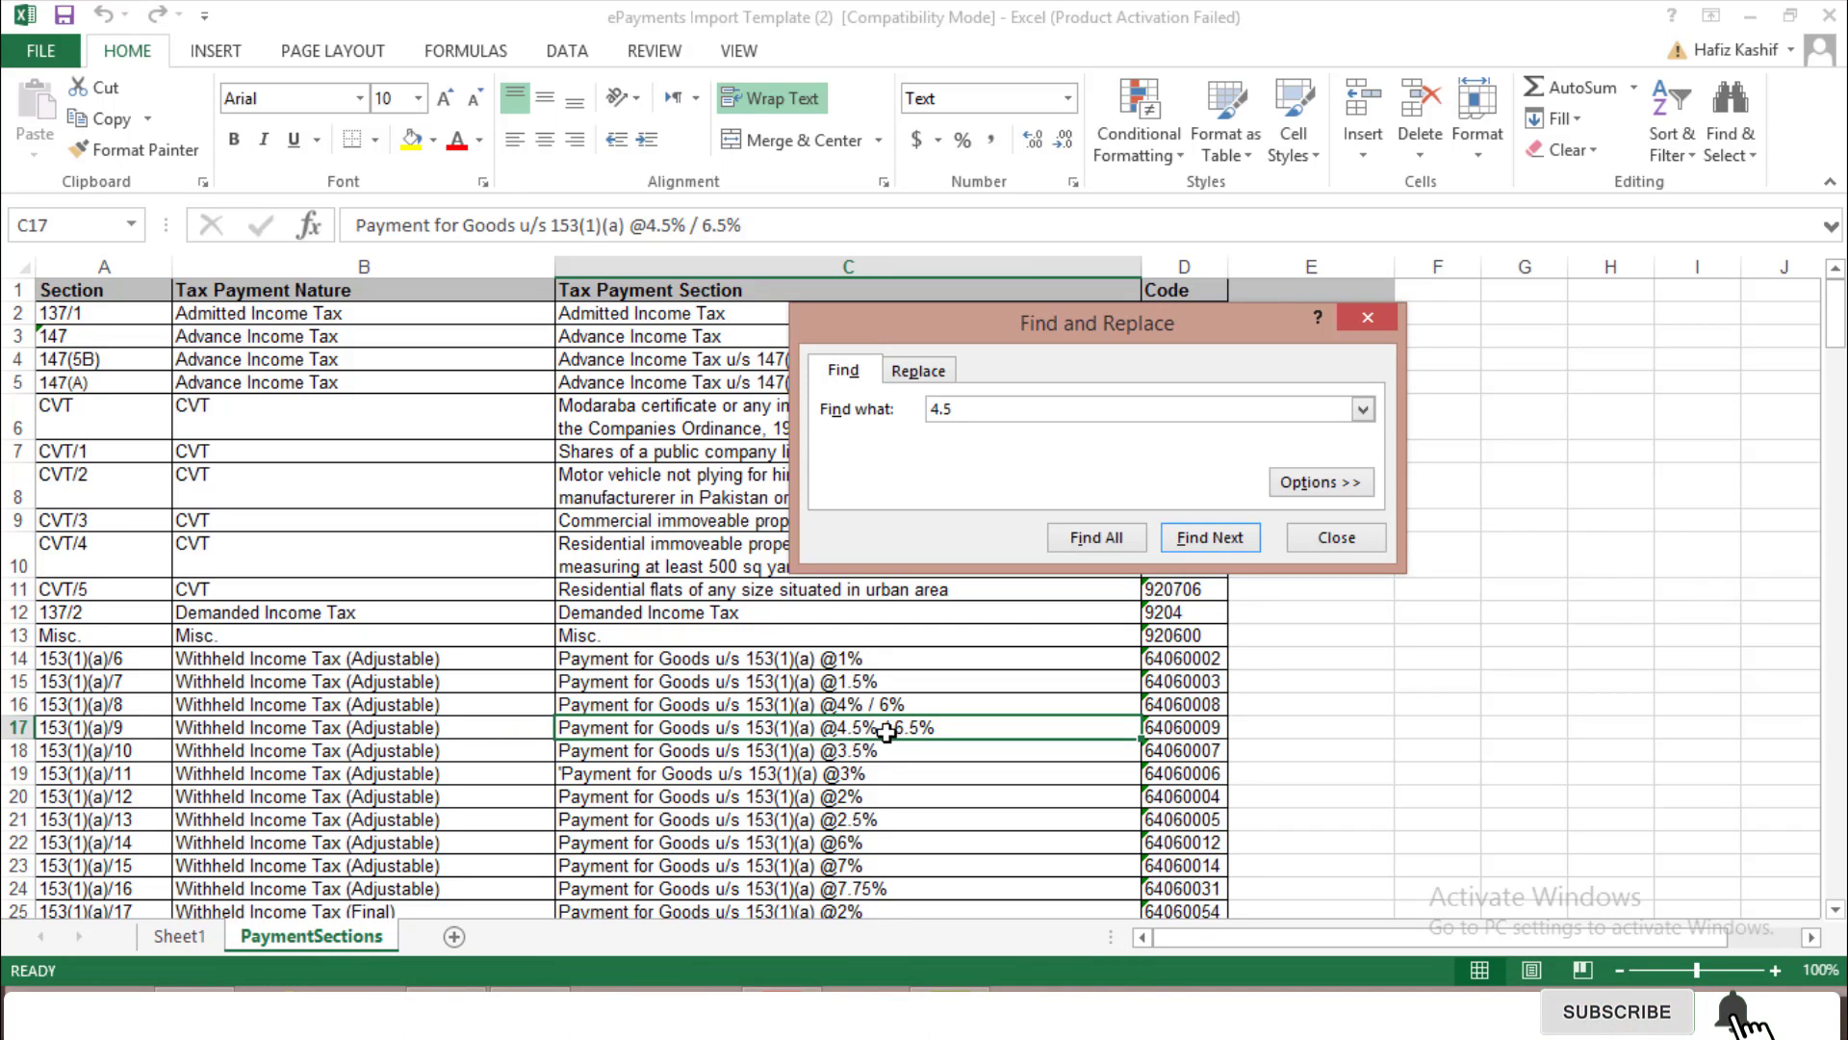
click(101, 738)
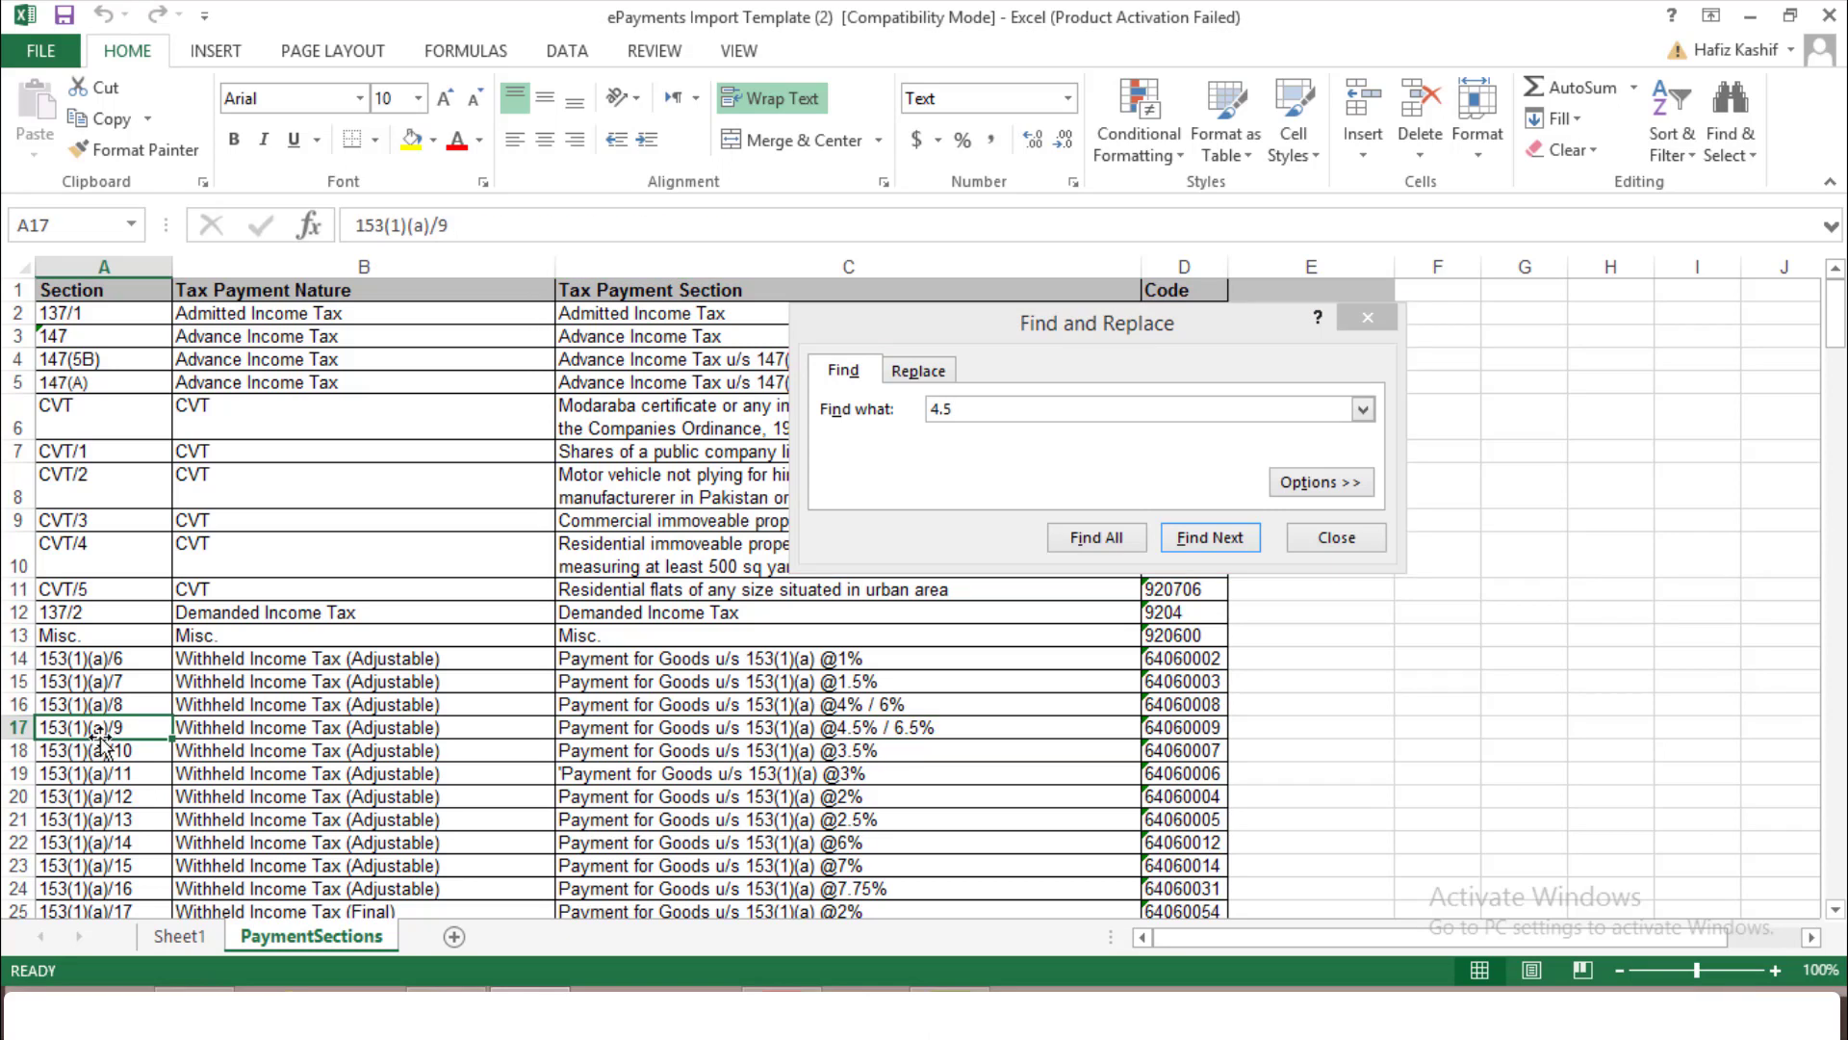
click(404, 727)
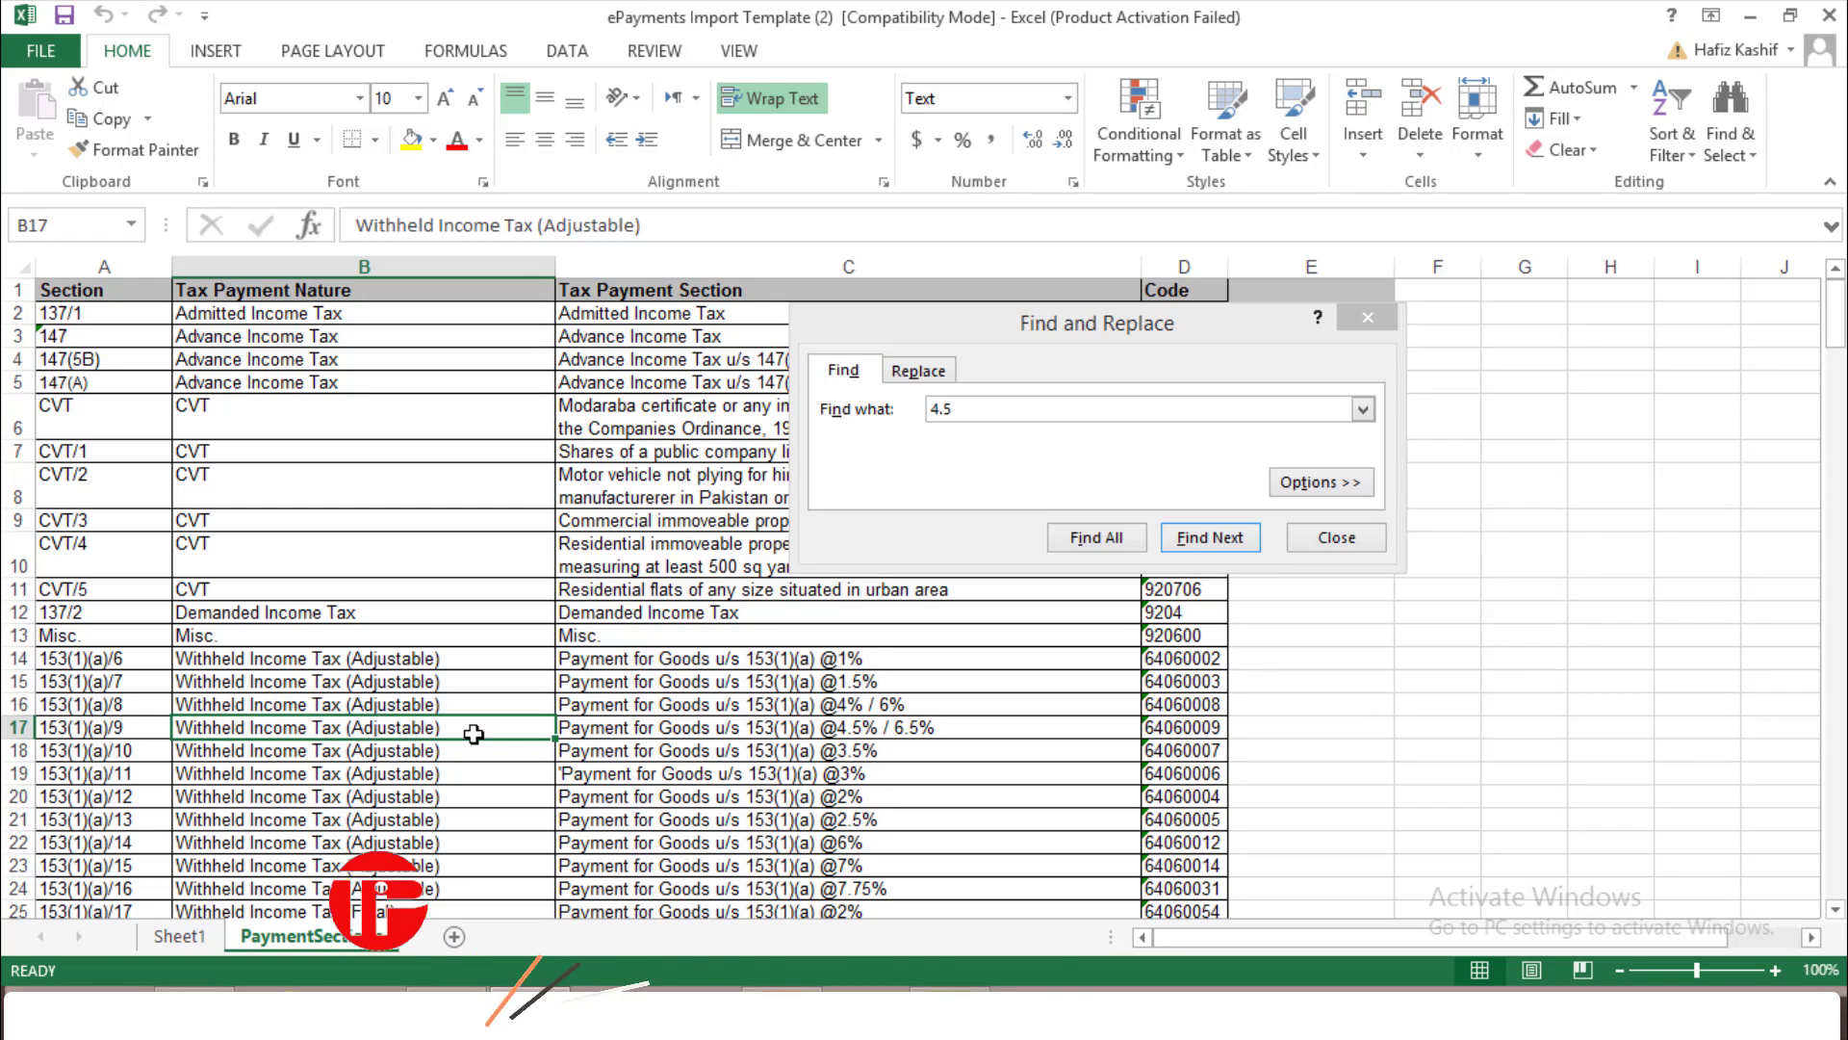
click(1227, 539)
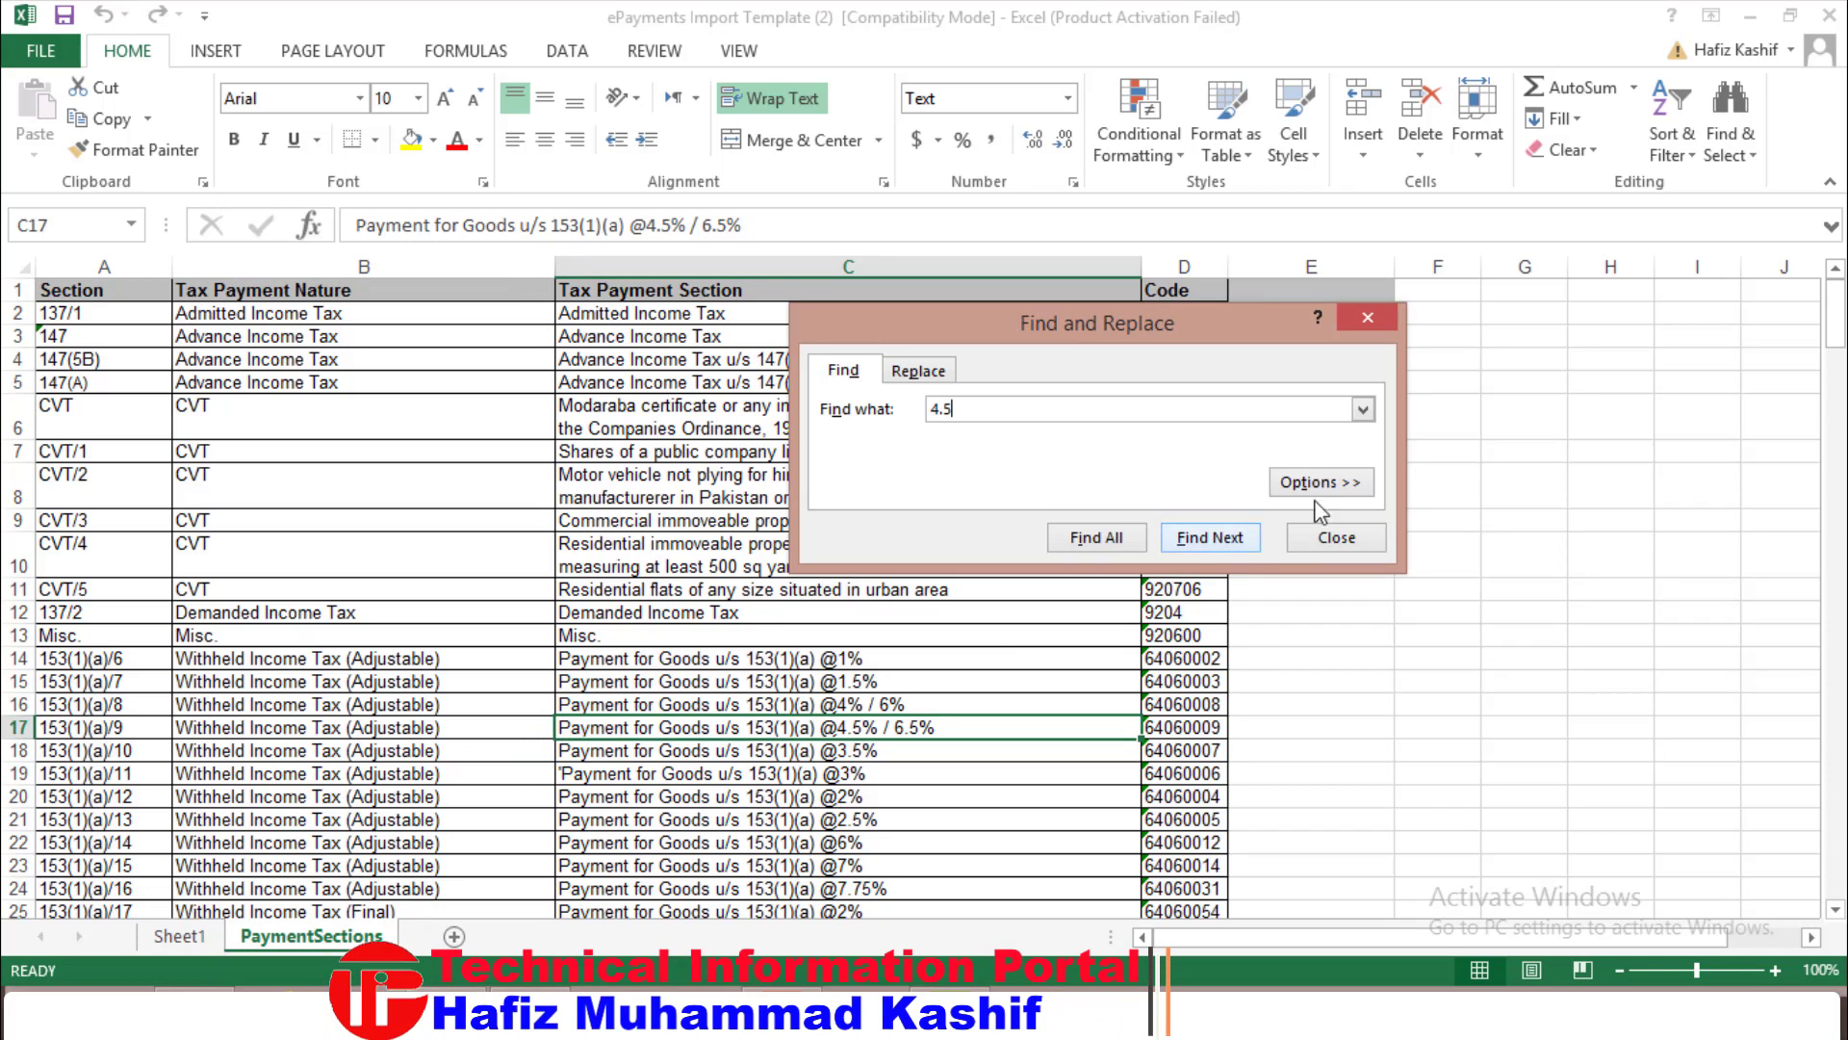
click(1191, 541)
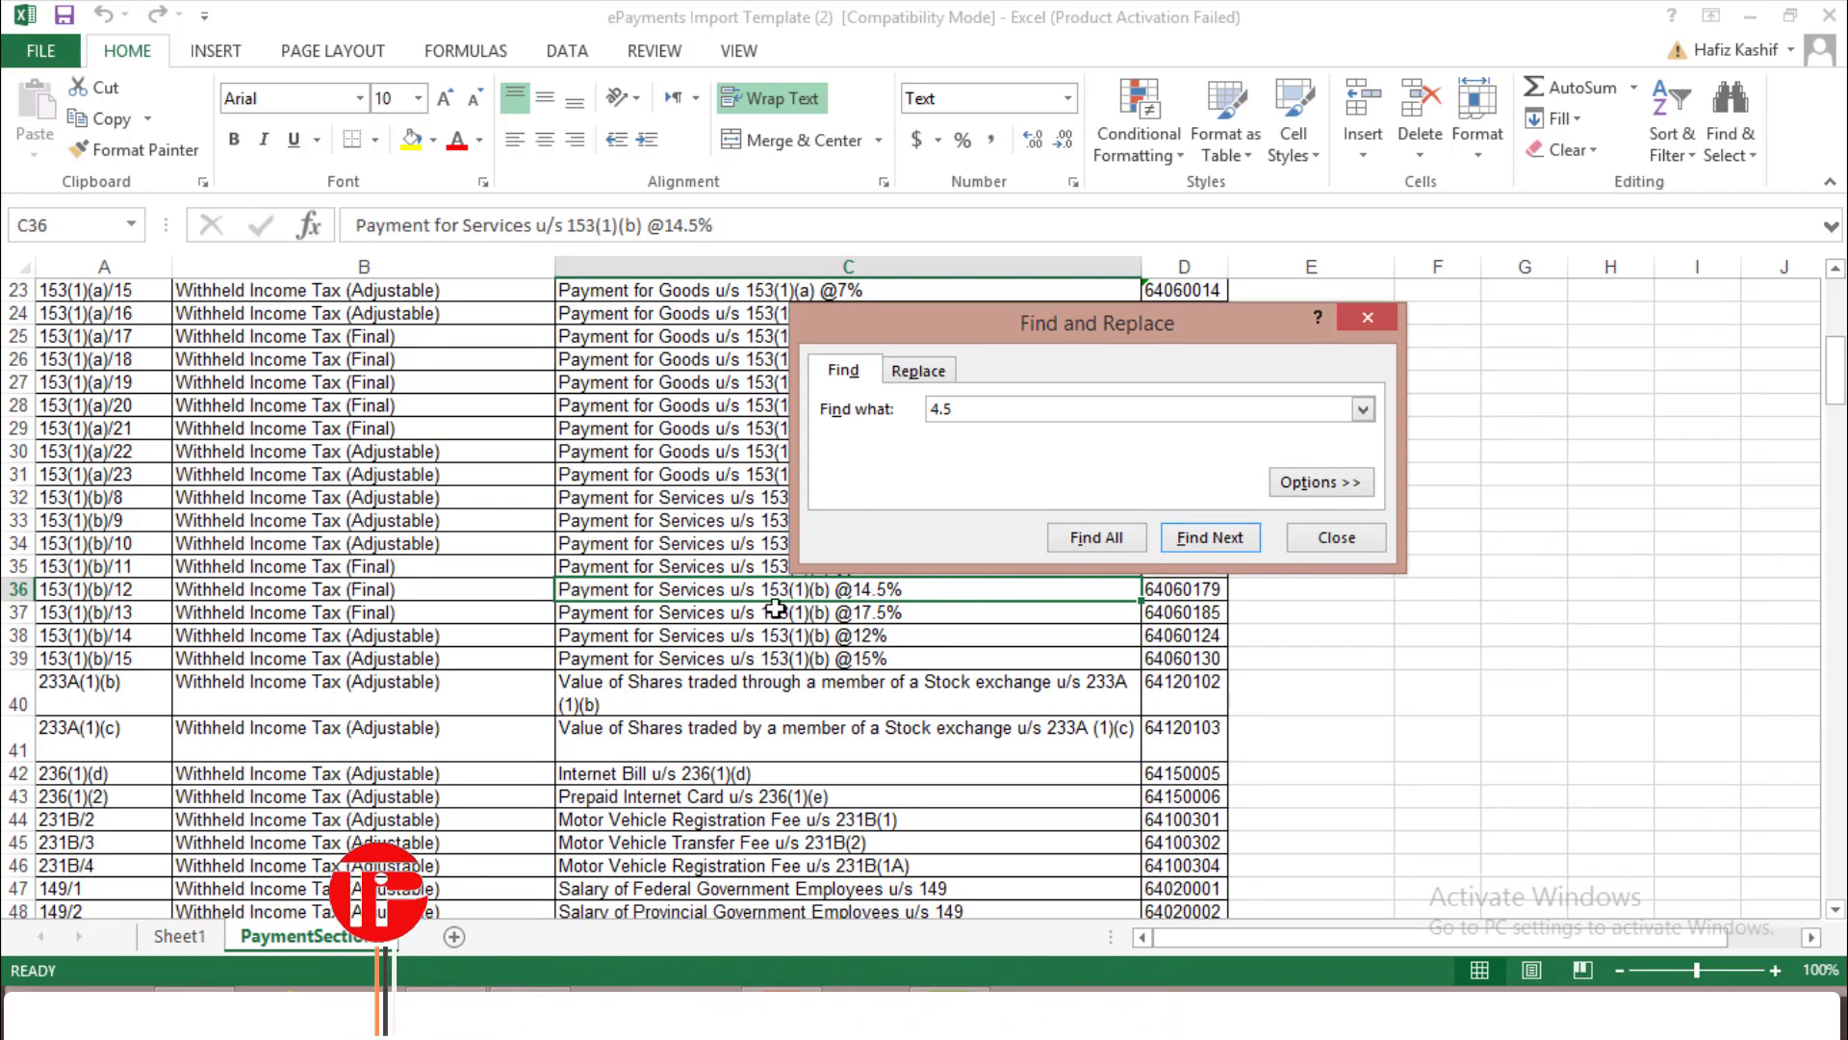
click(1213, 548)
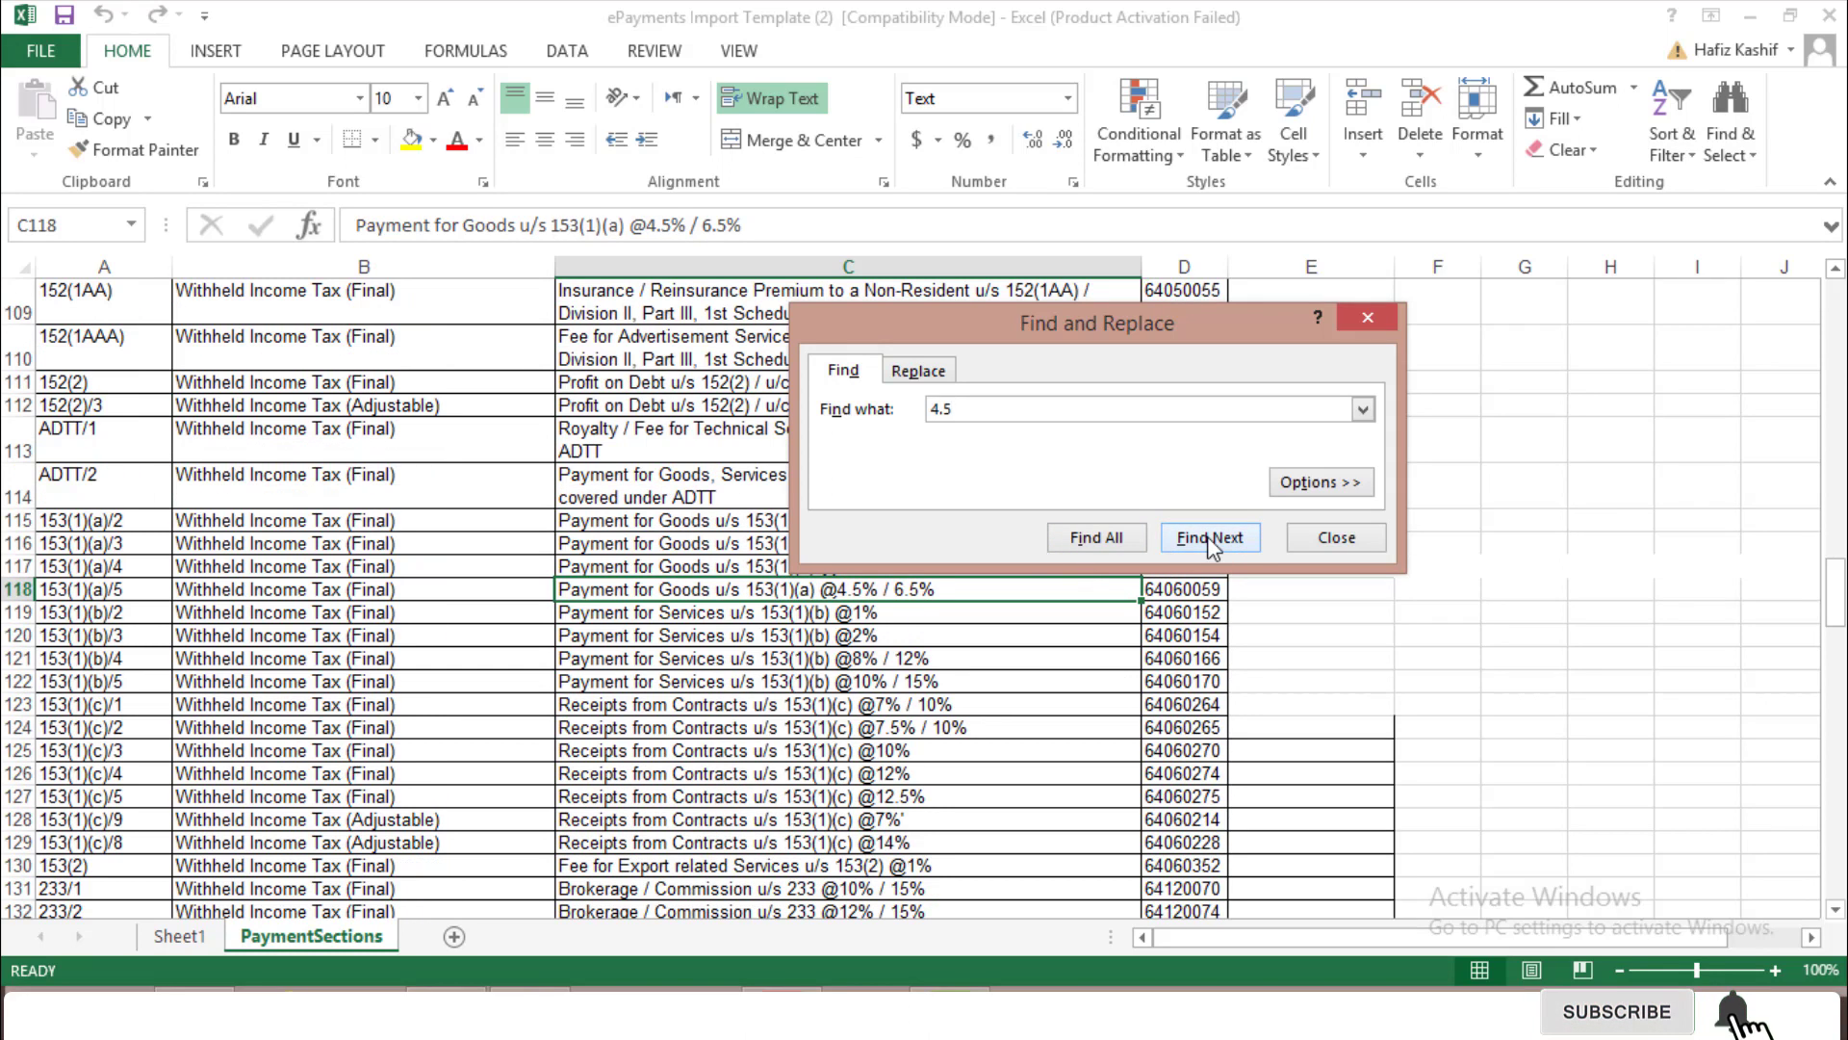
click(1209, 544)
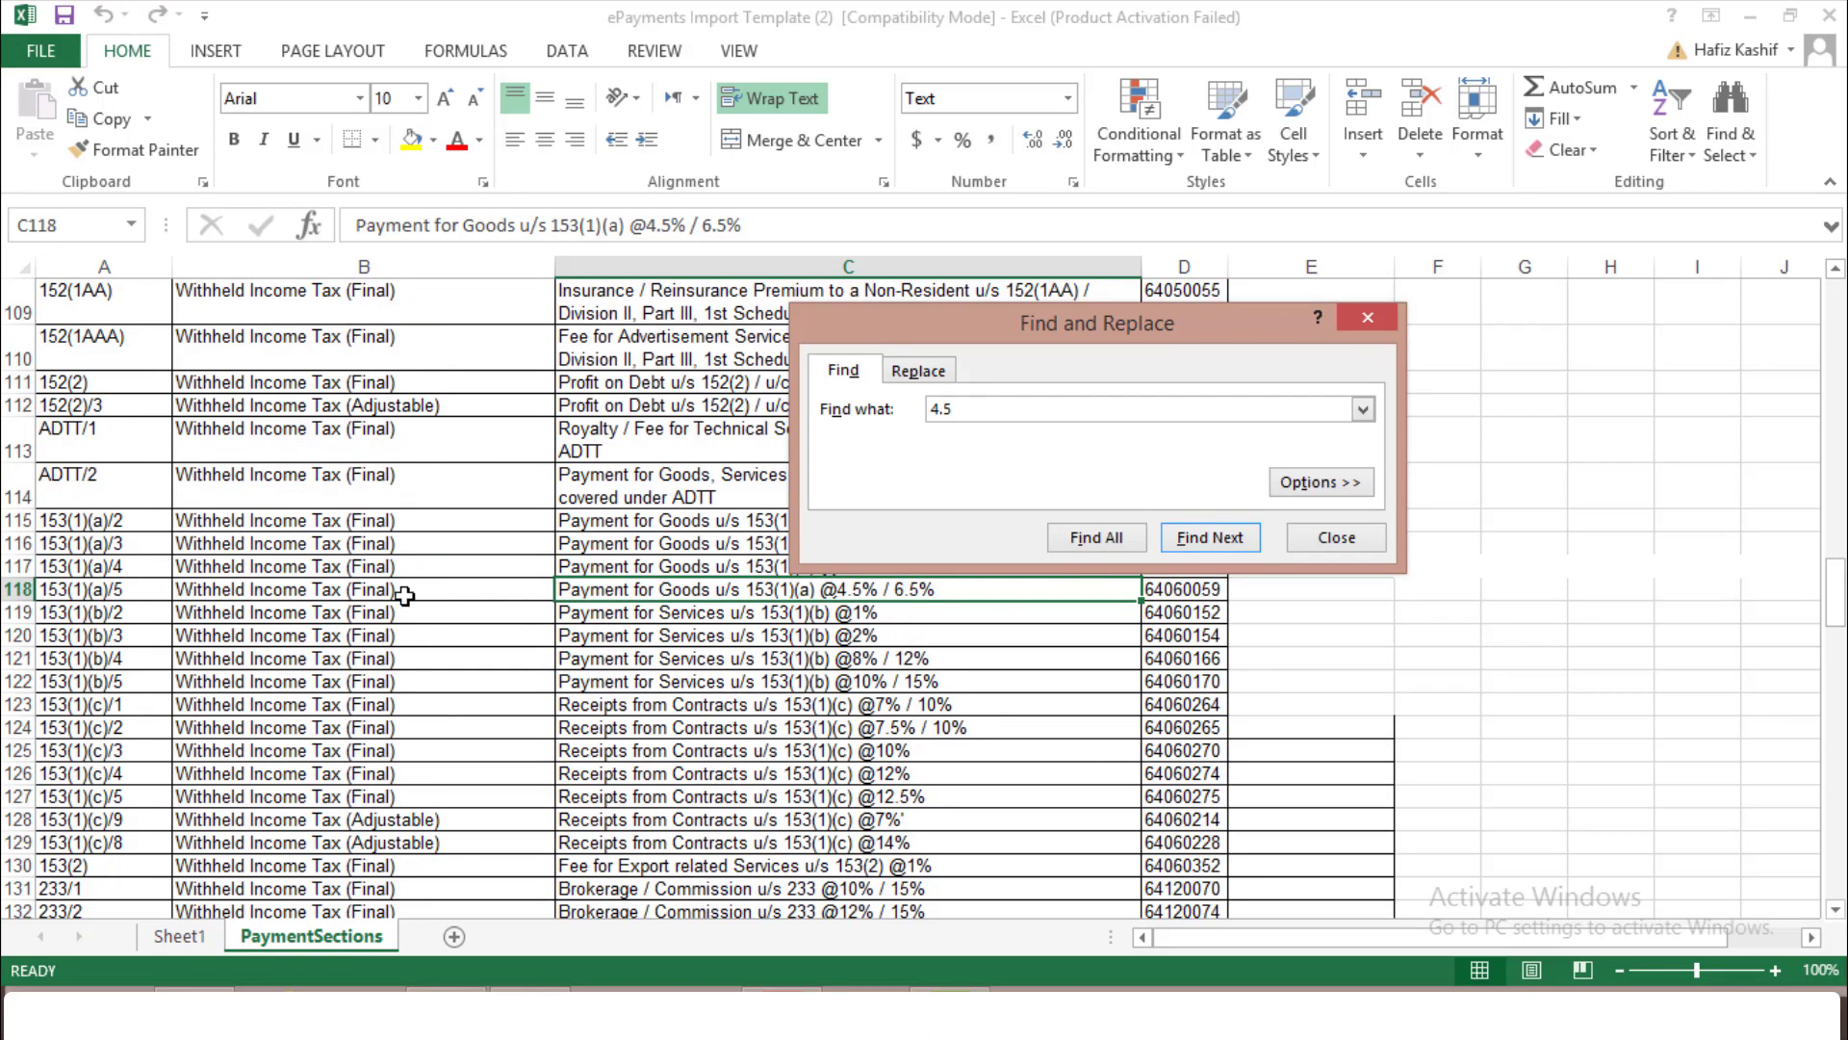
Copy section code 153(1)(a)/5 from A118 and return to Sheet1
click(299, 592)
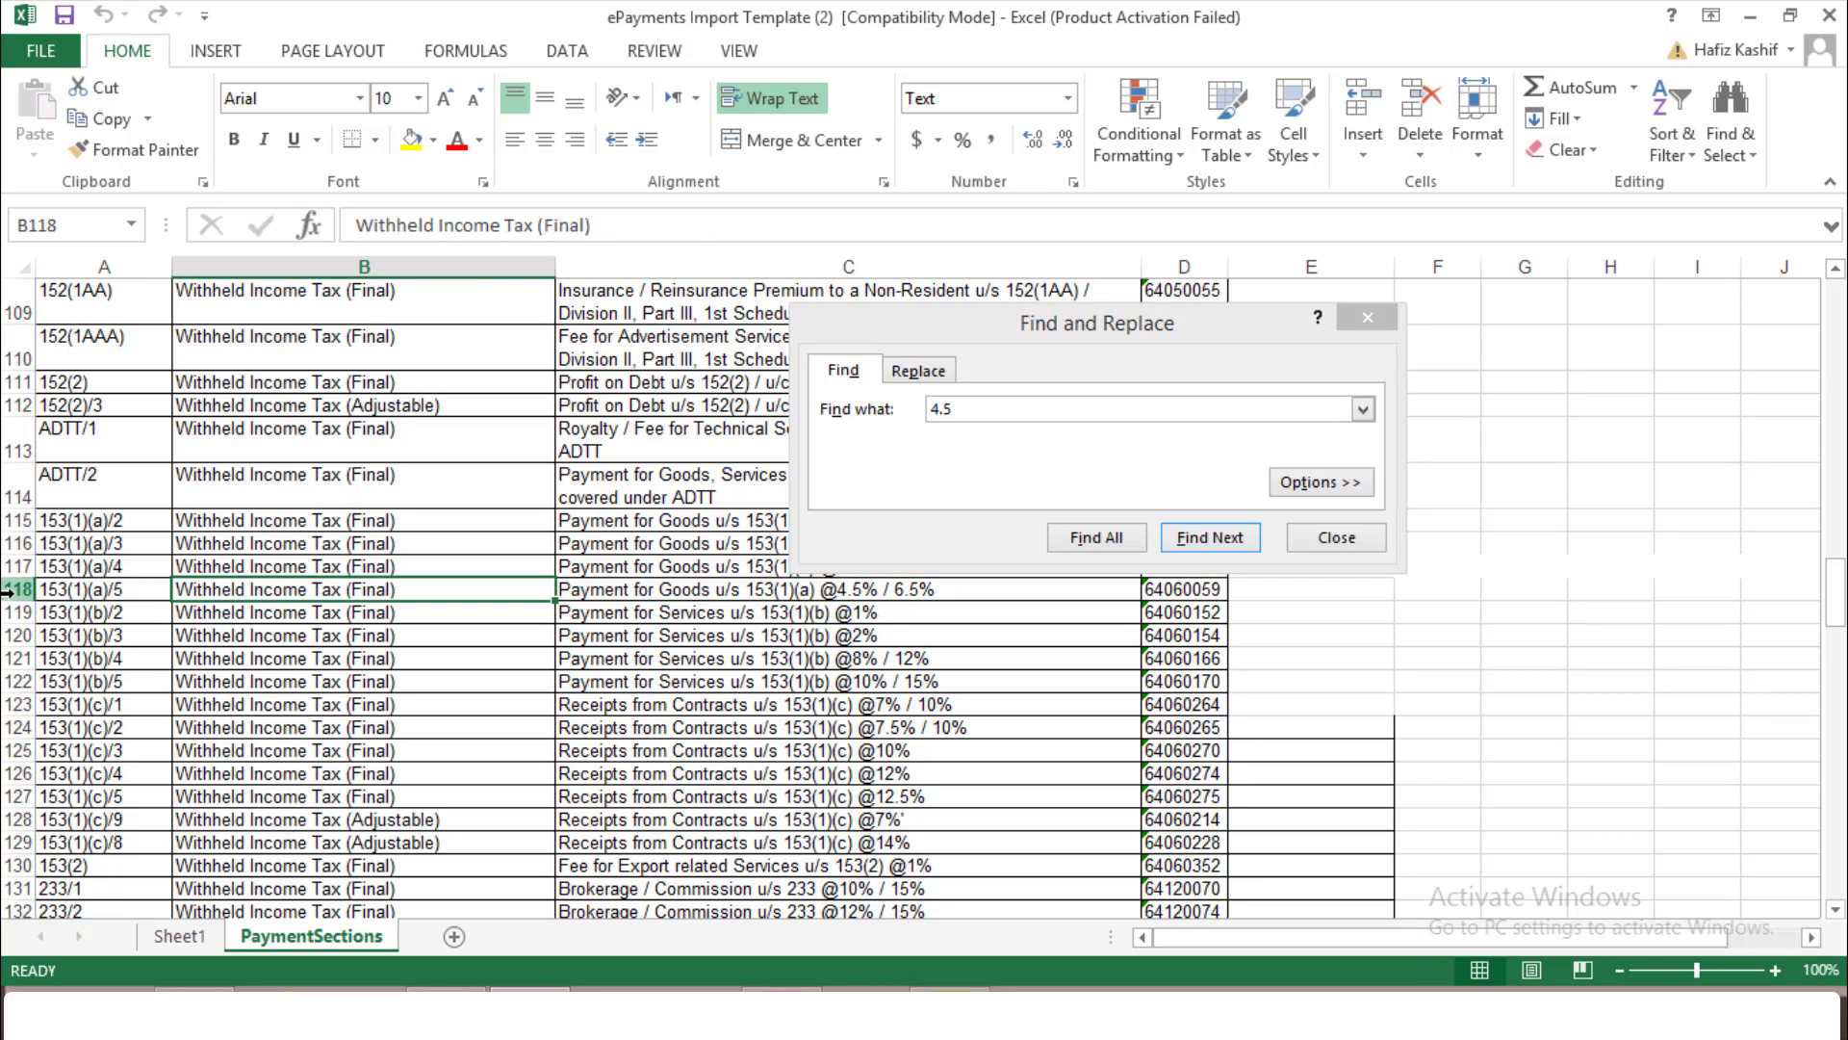
click(12, 589)
click(81, 592)
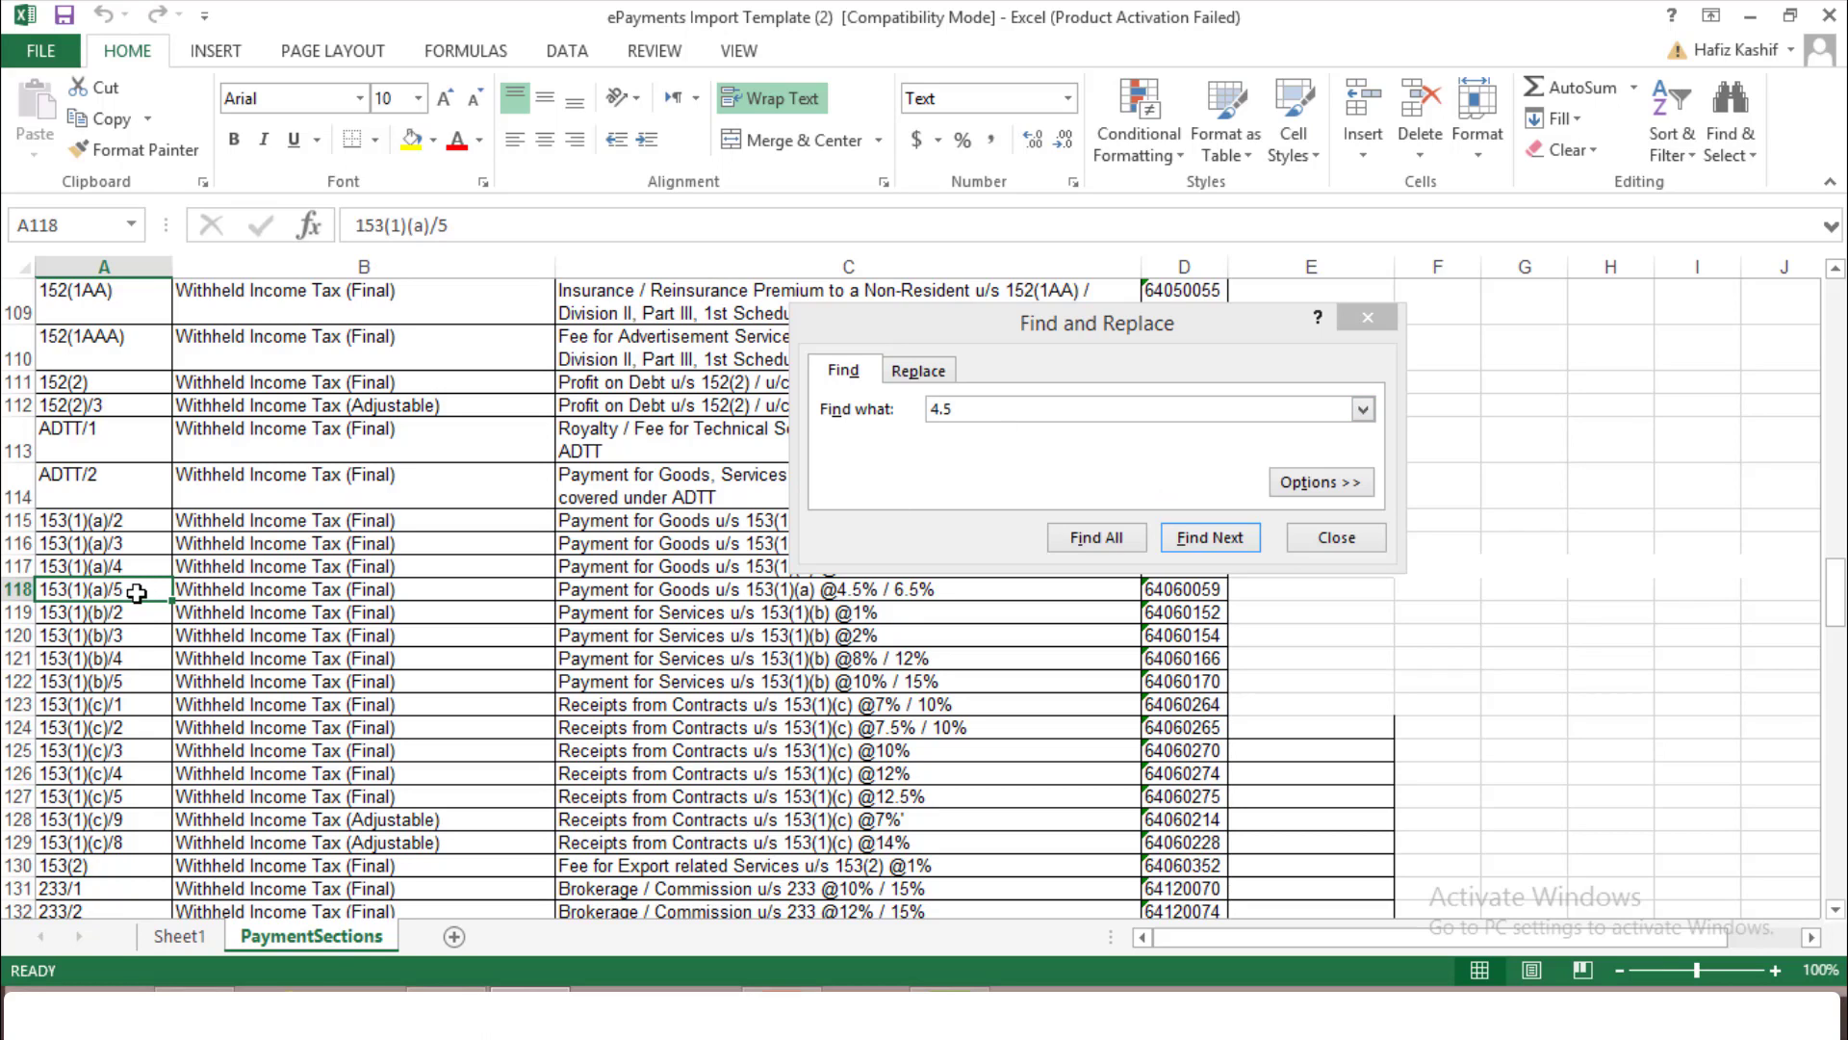
key(ctrl+c)
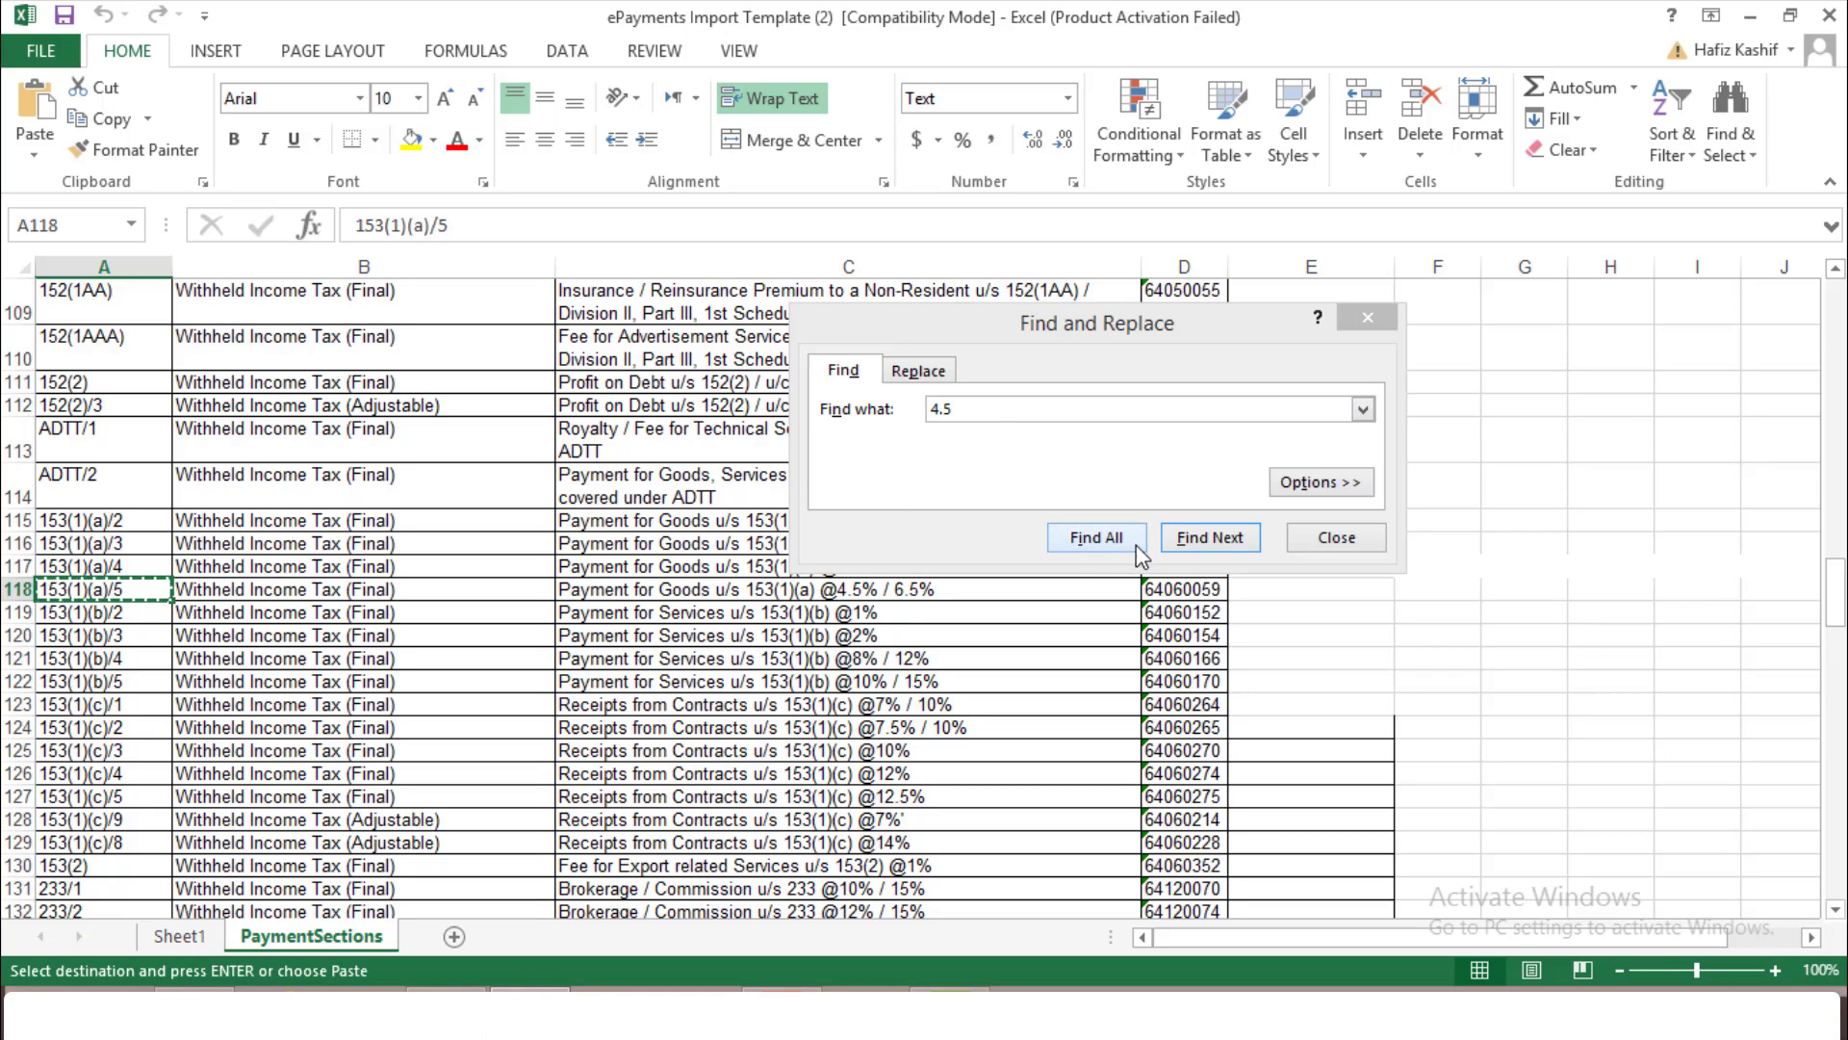
click(1367, 317)
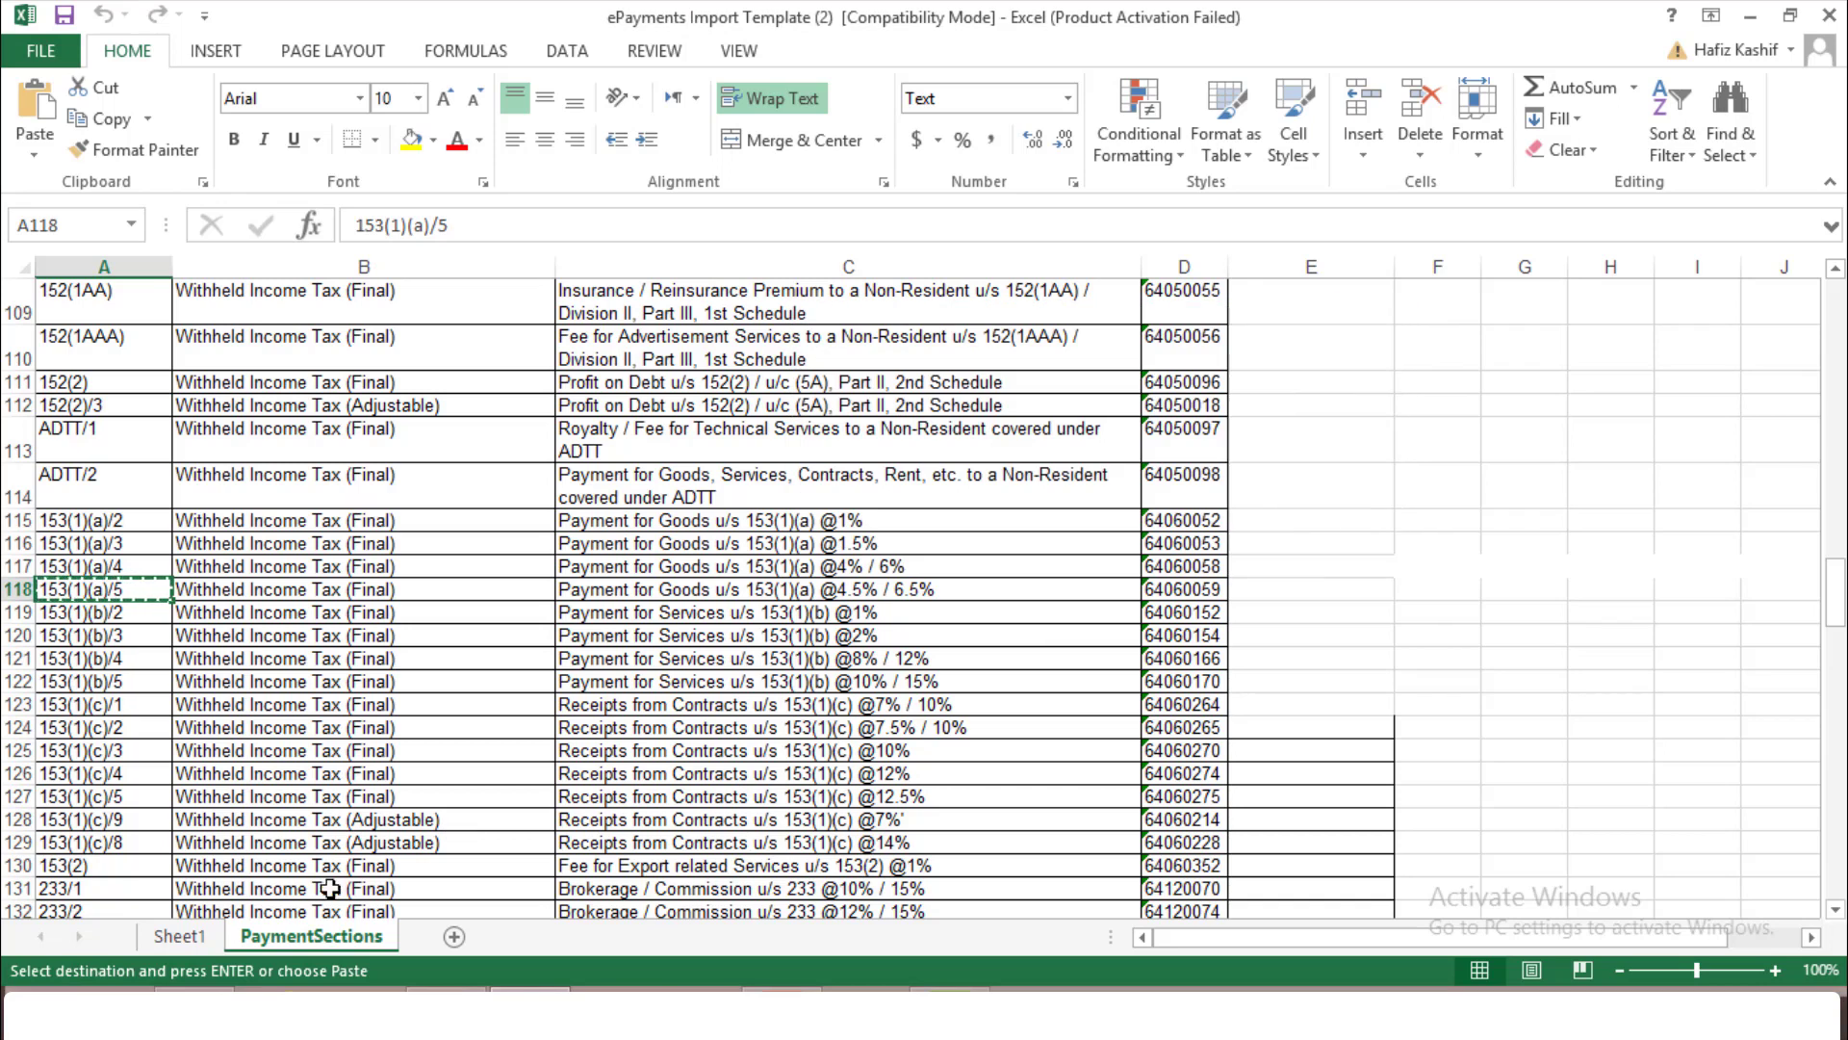
click(172, 935)
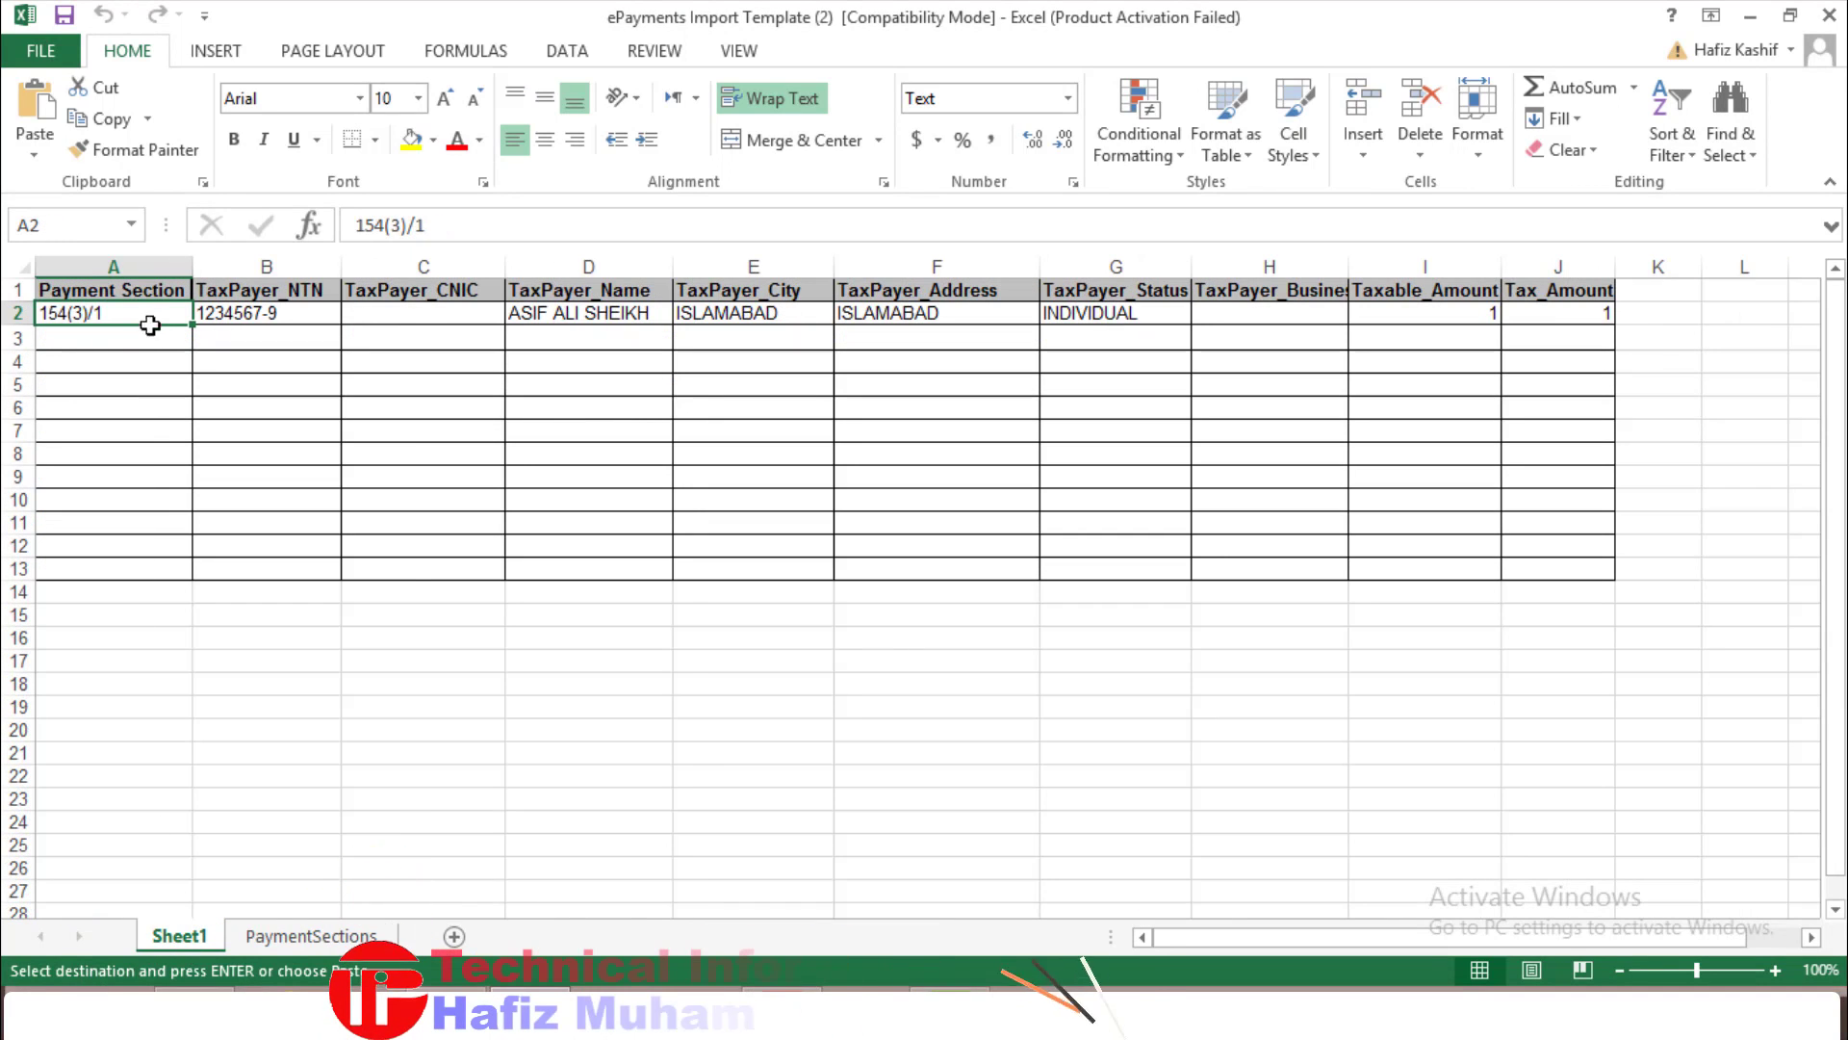
Paste 153(1)(a)/5 into A2 and clear the sample NTN from B2
key(ctrl+v)
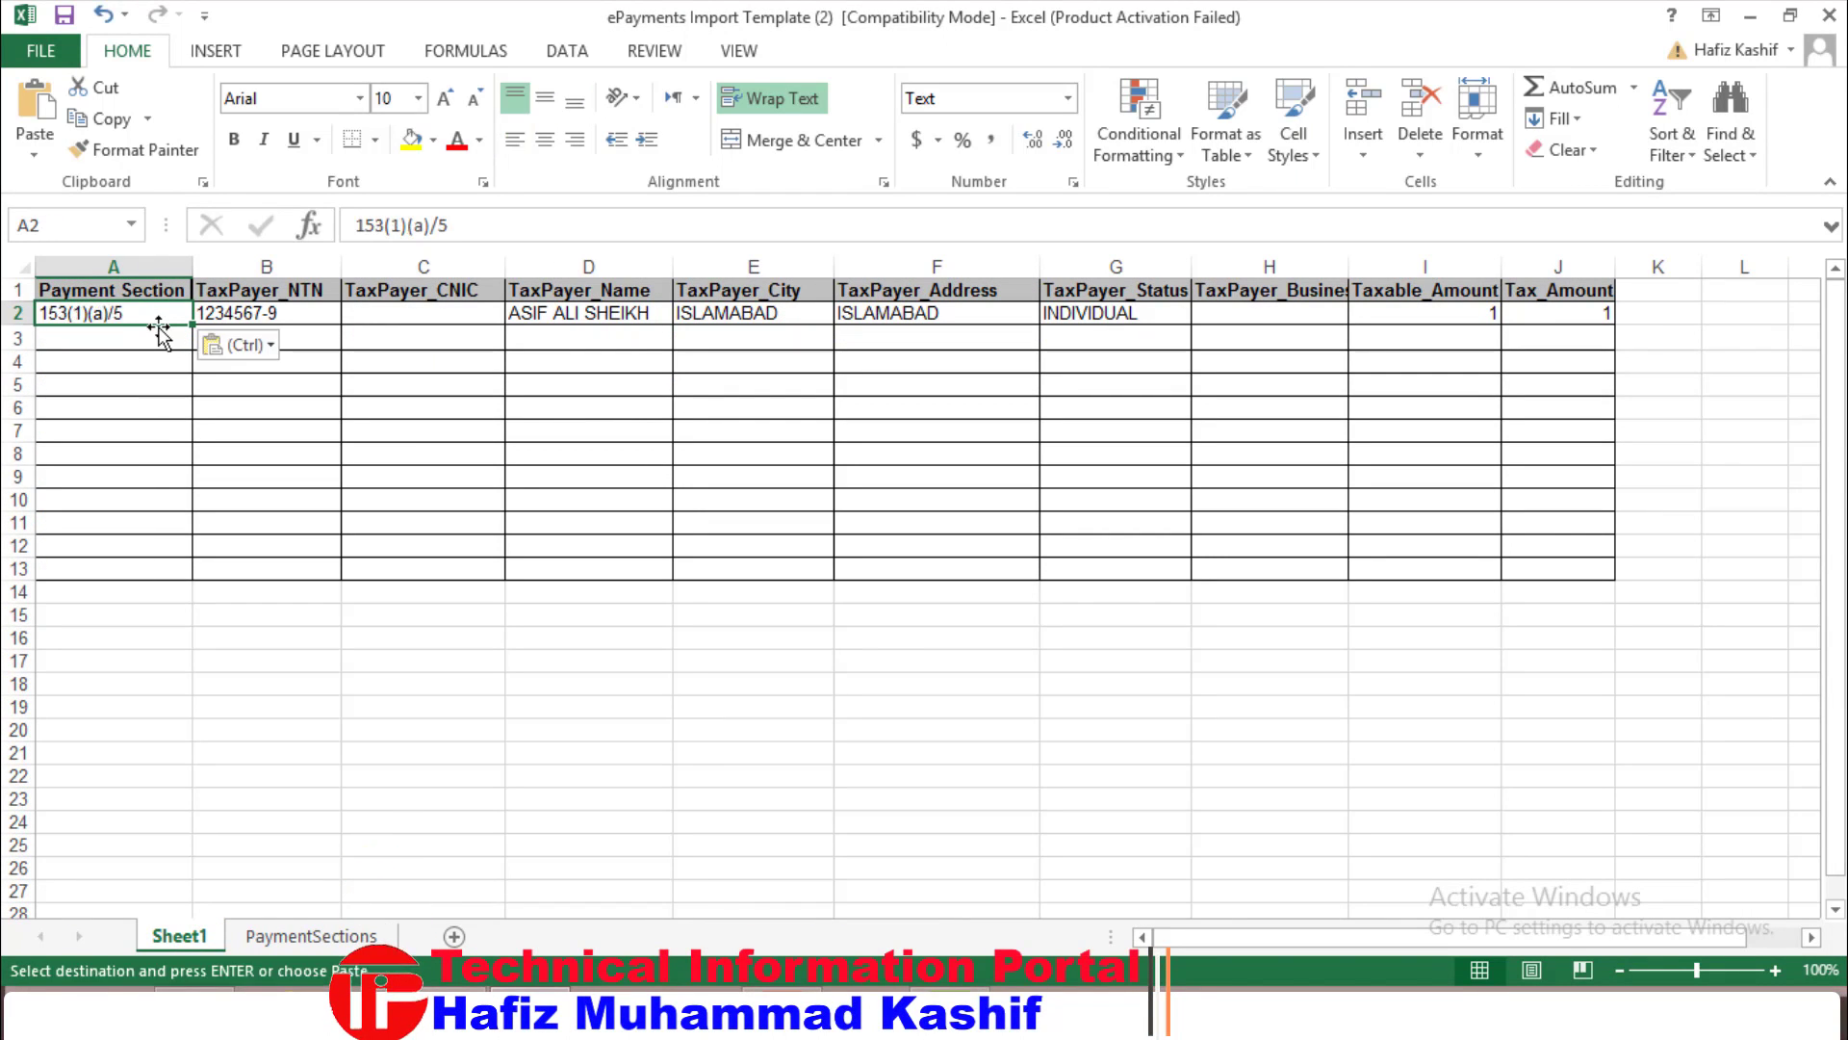
click(276, 312)
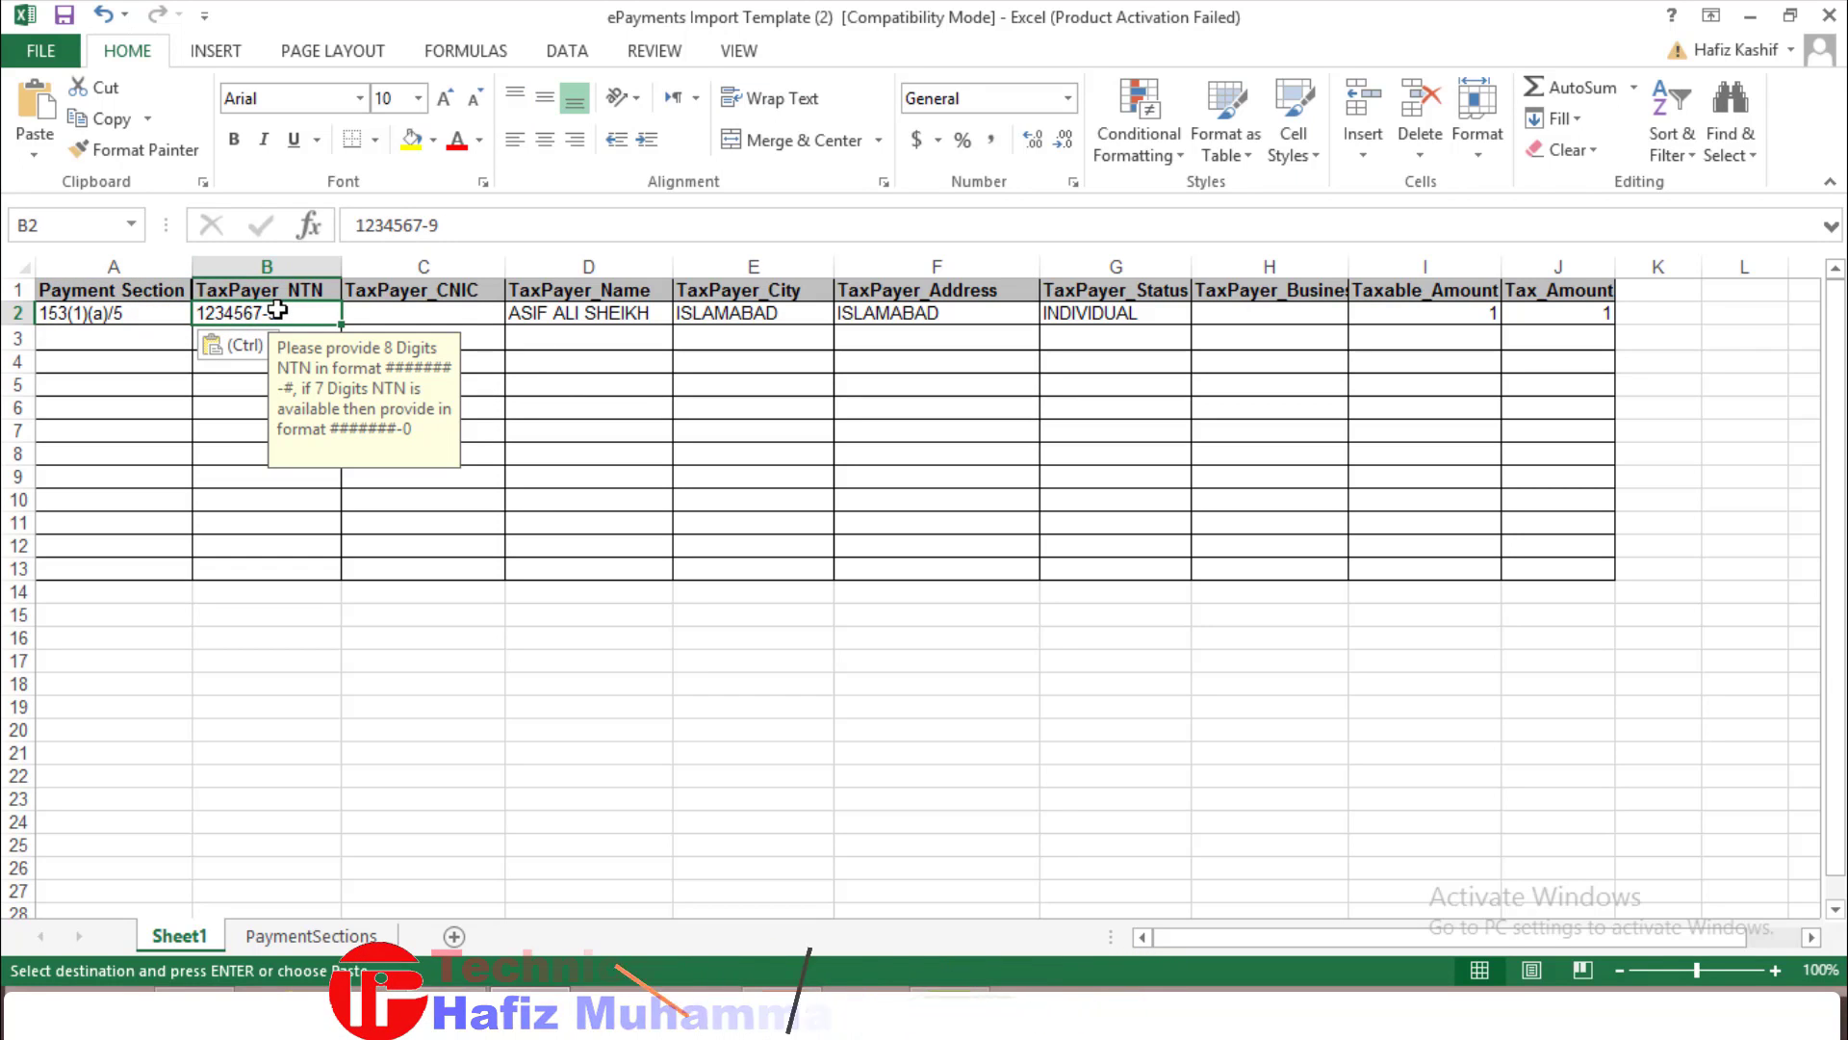
click(378, 314)
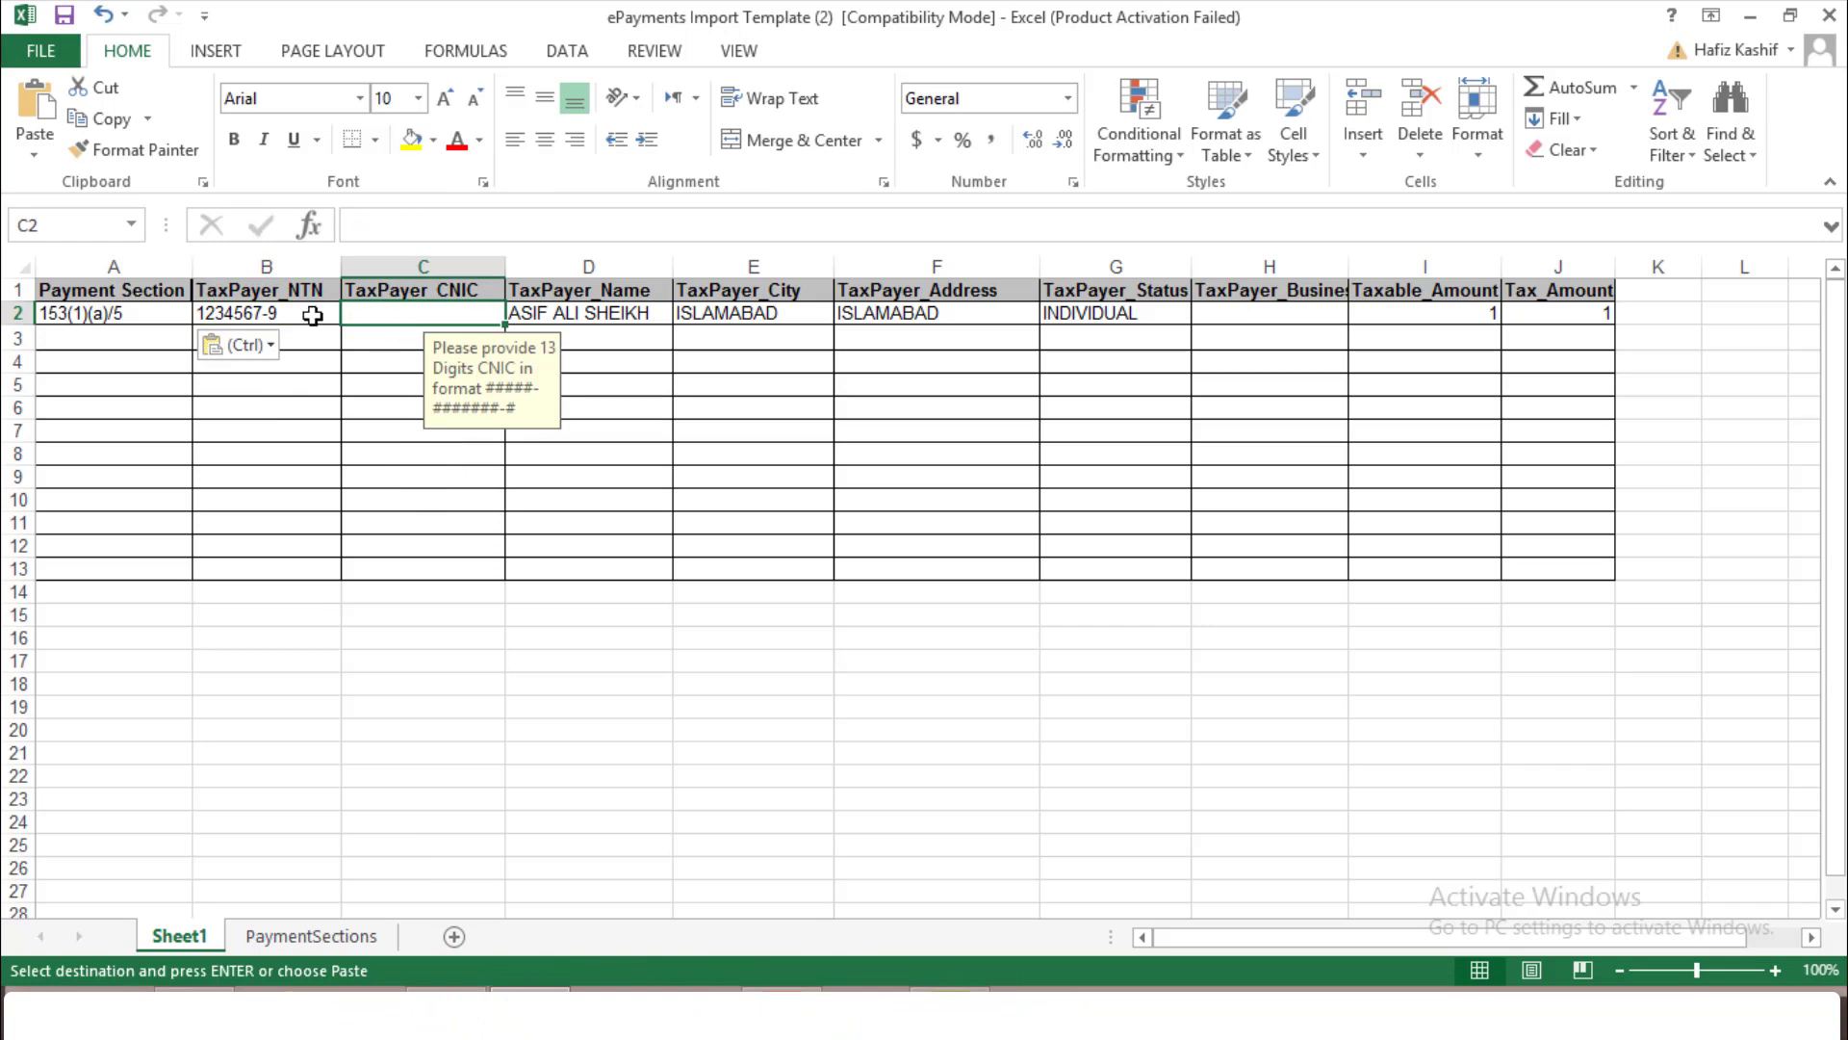
click(278, 315)
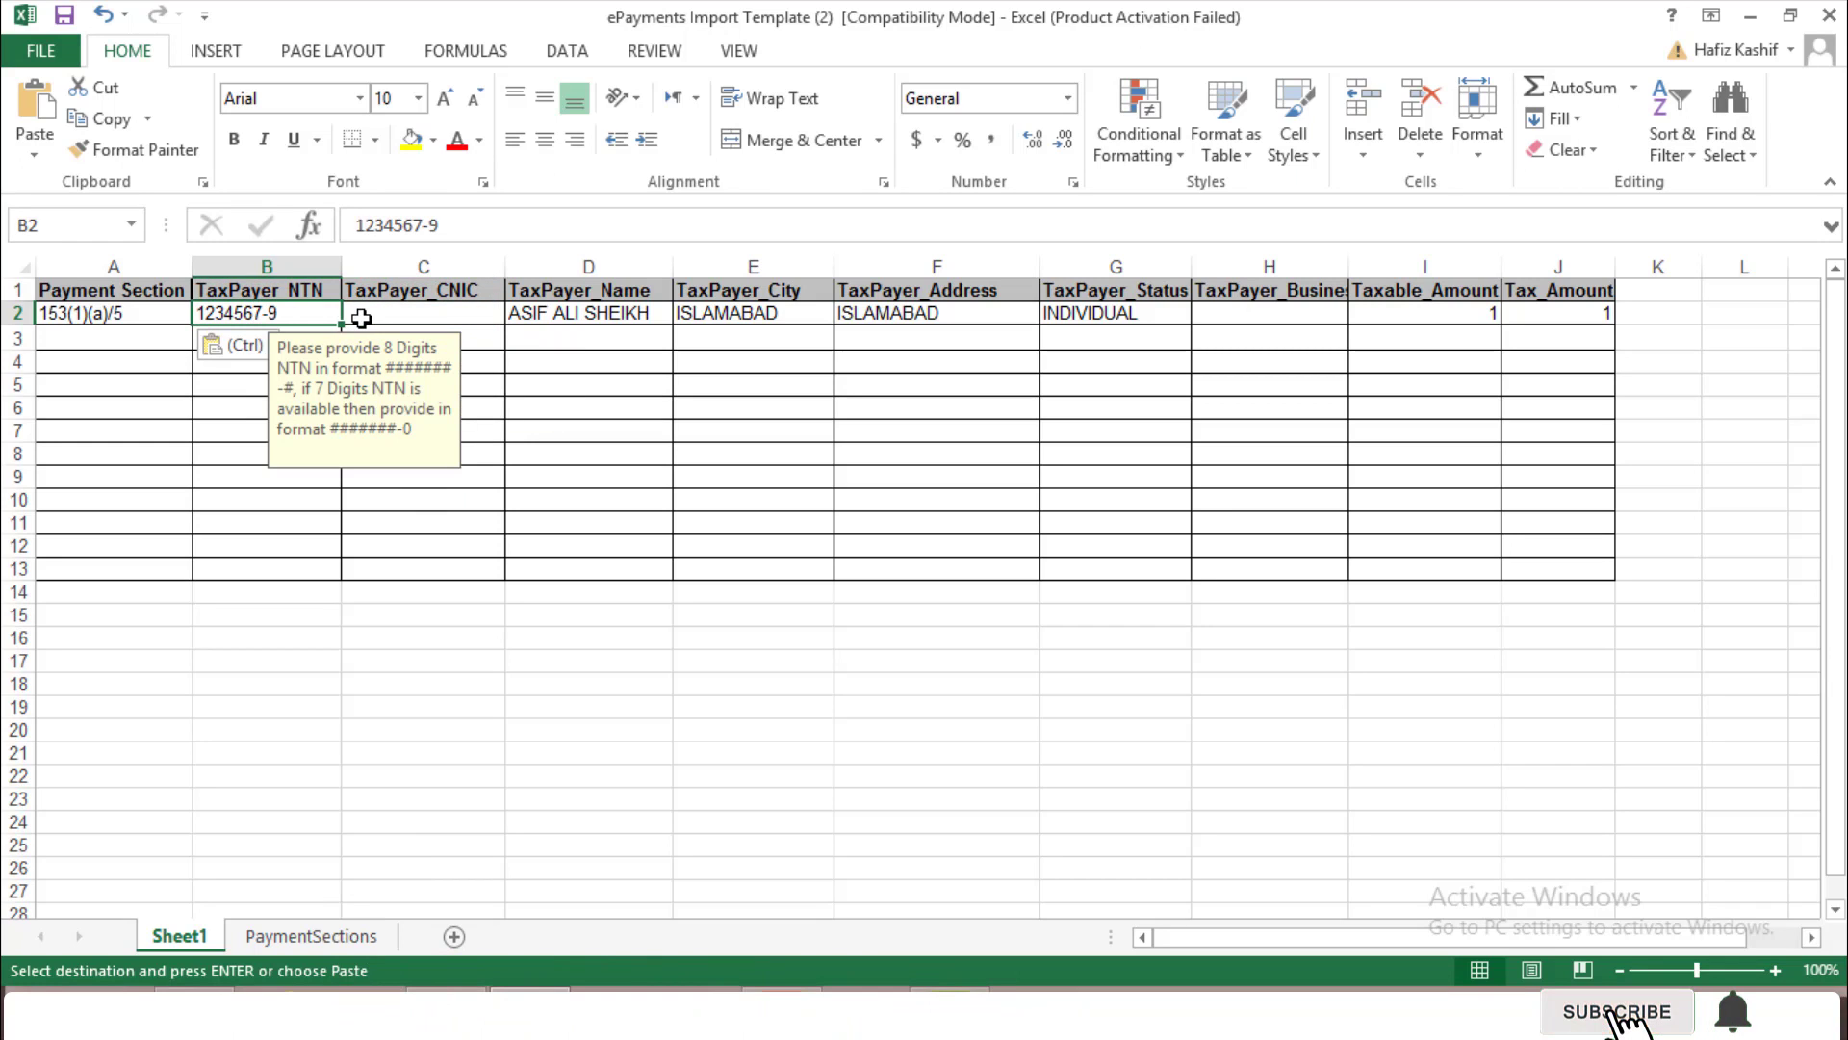
key(Escape)
key(Delete)
Enter the taxpayer's CNIC in cell C2
click(361, 317)
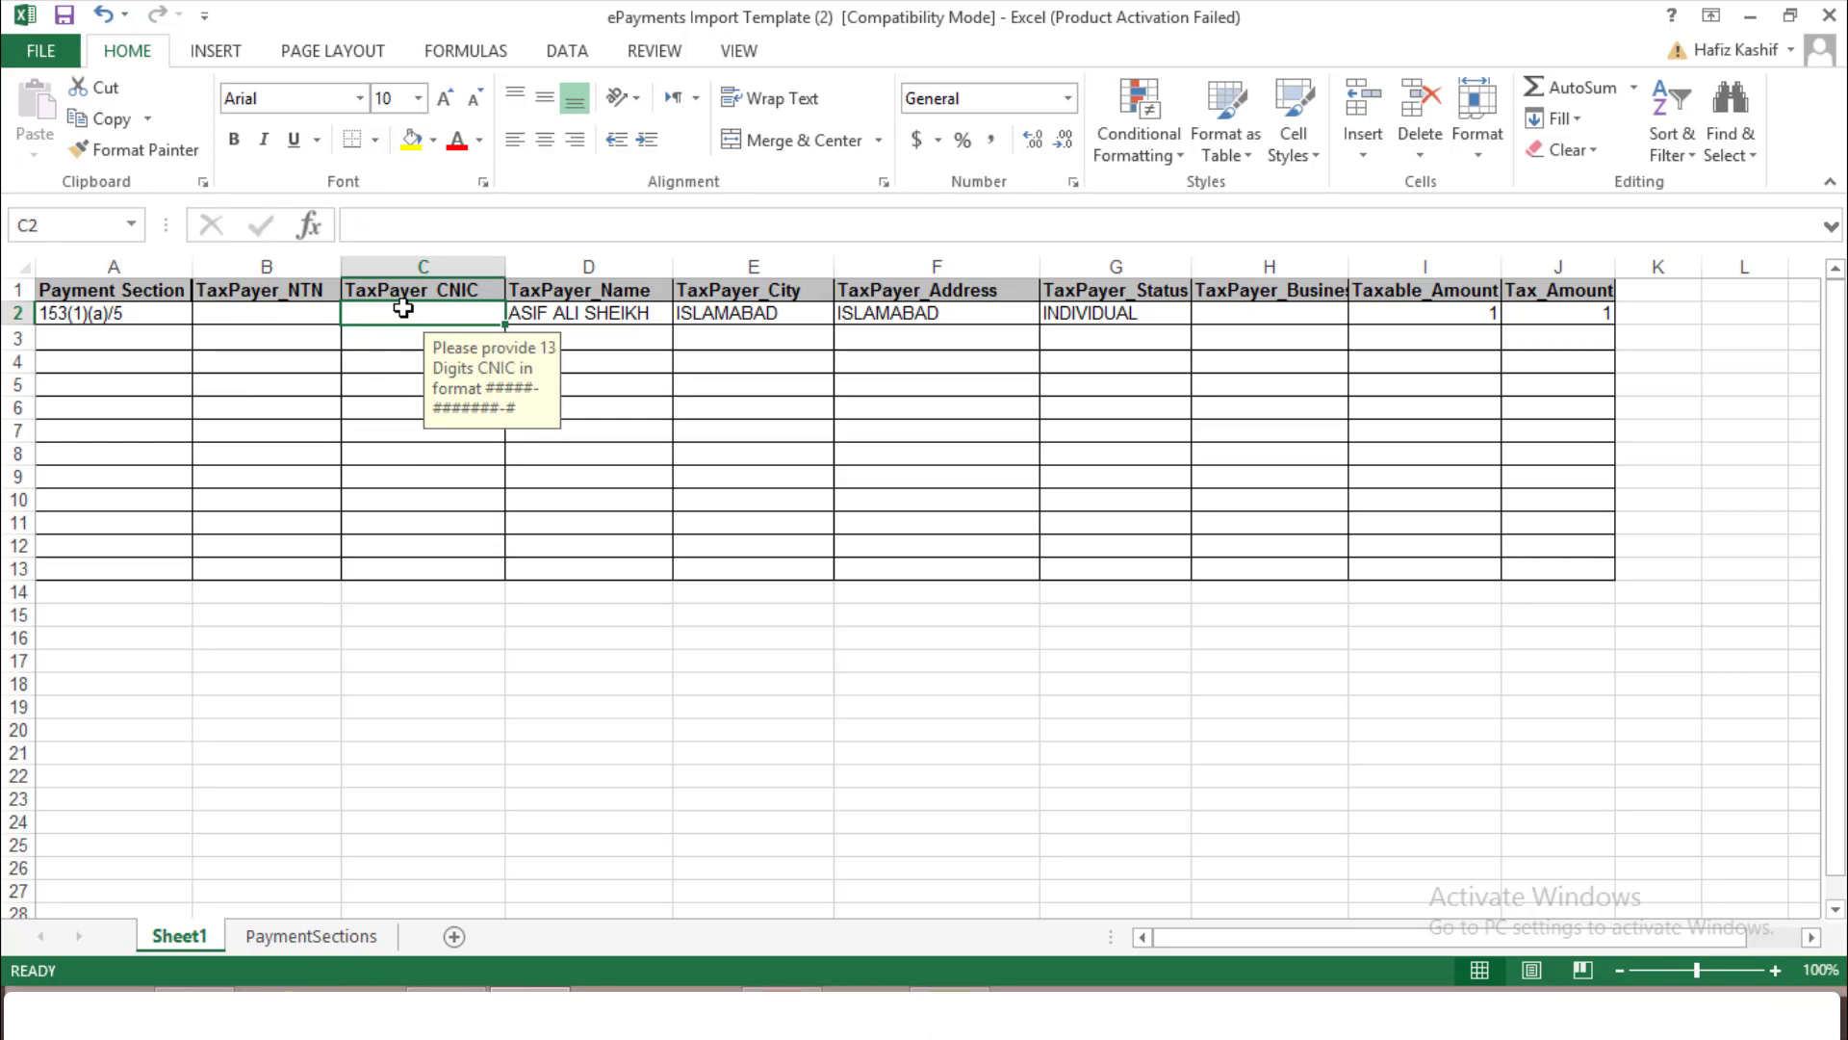
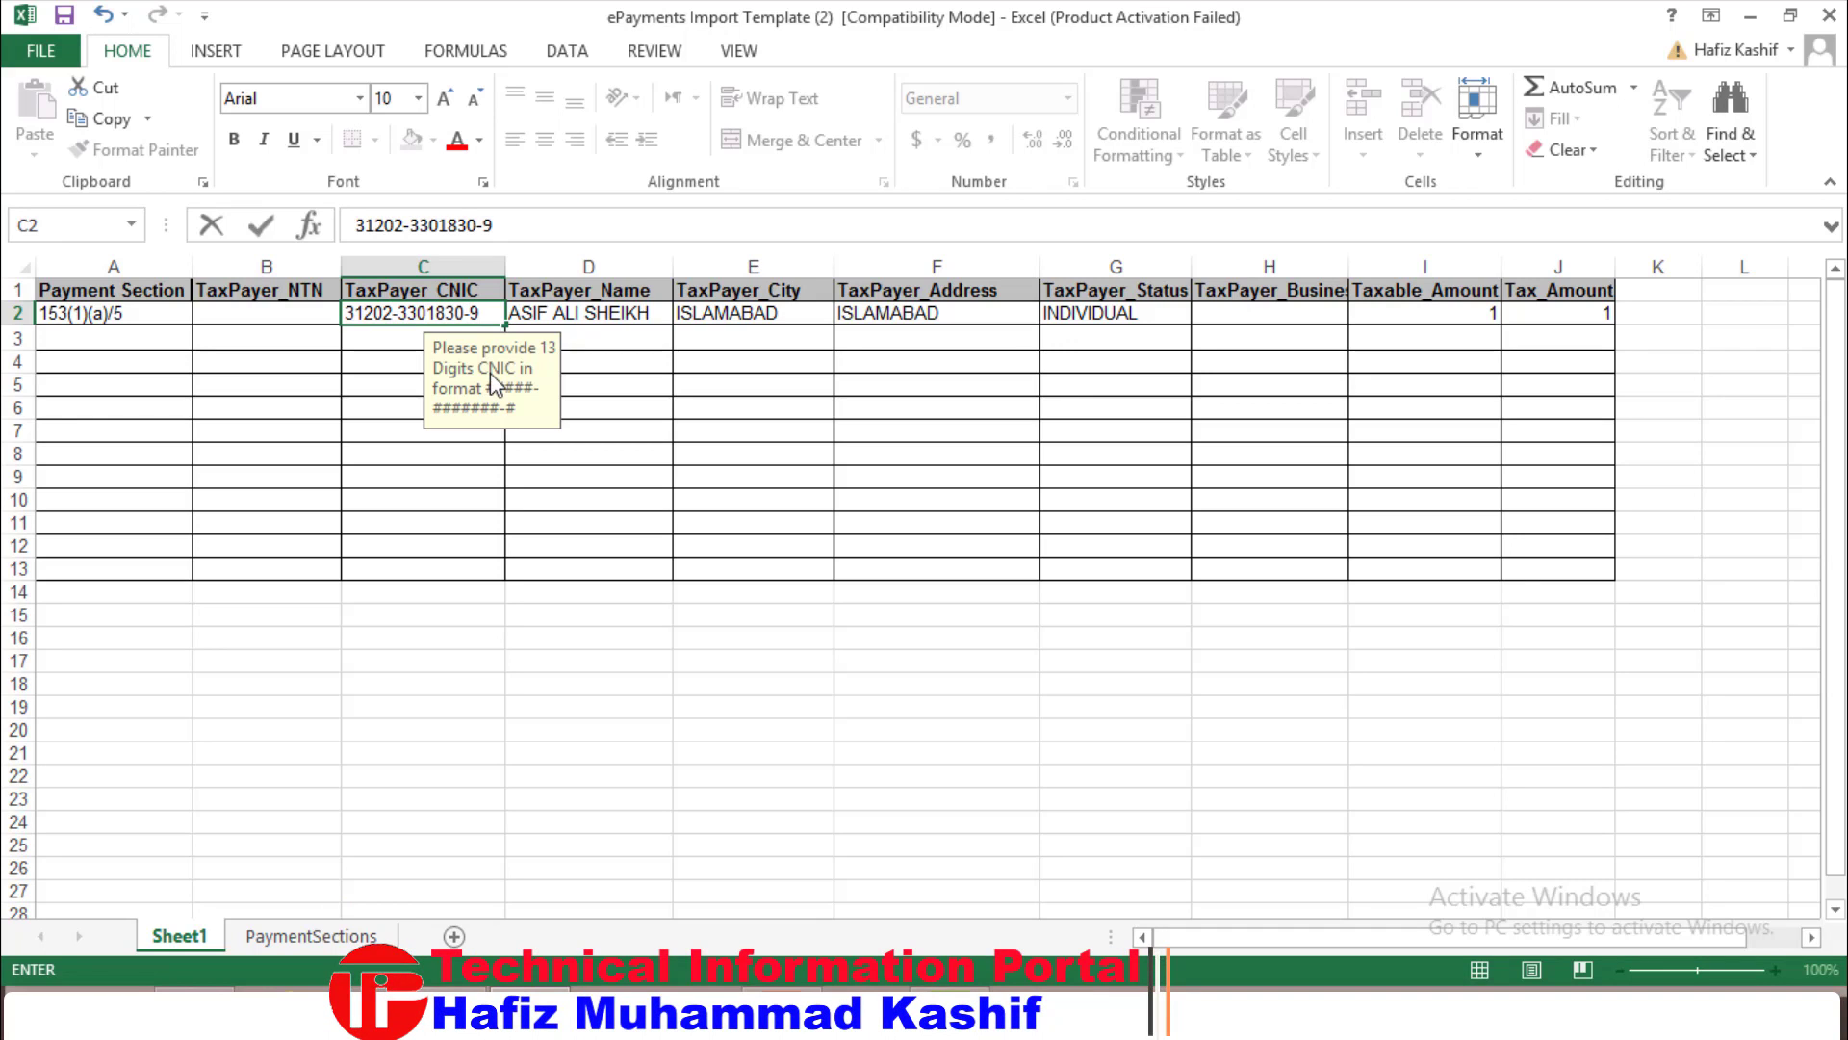
key(Tab)
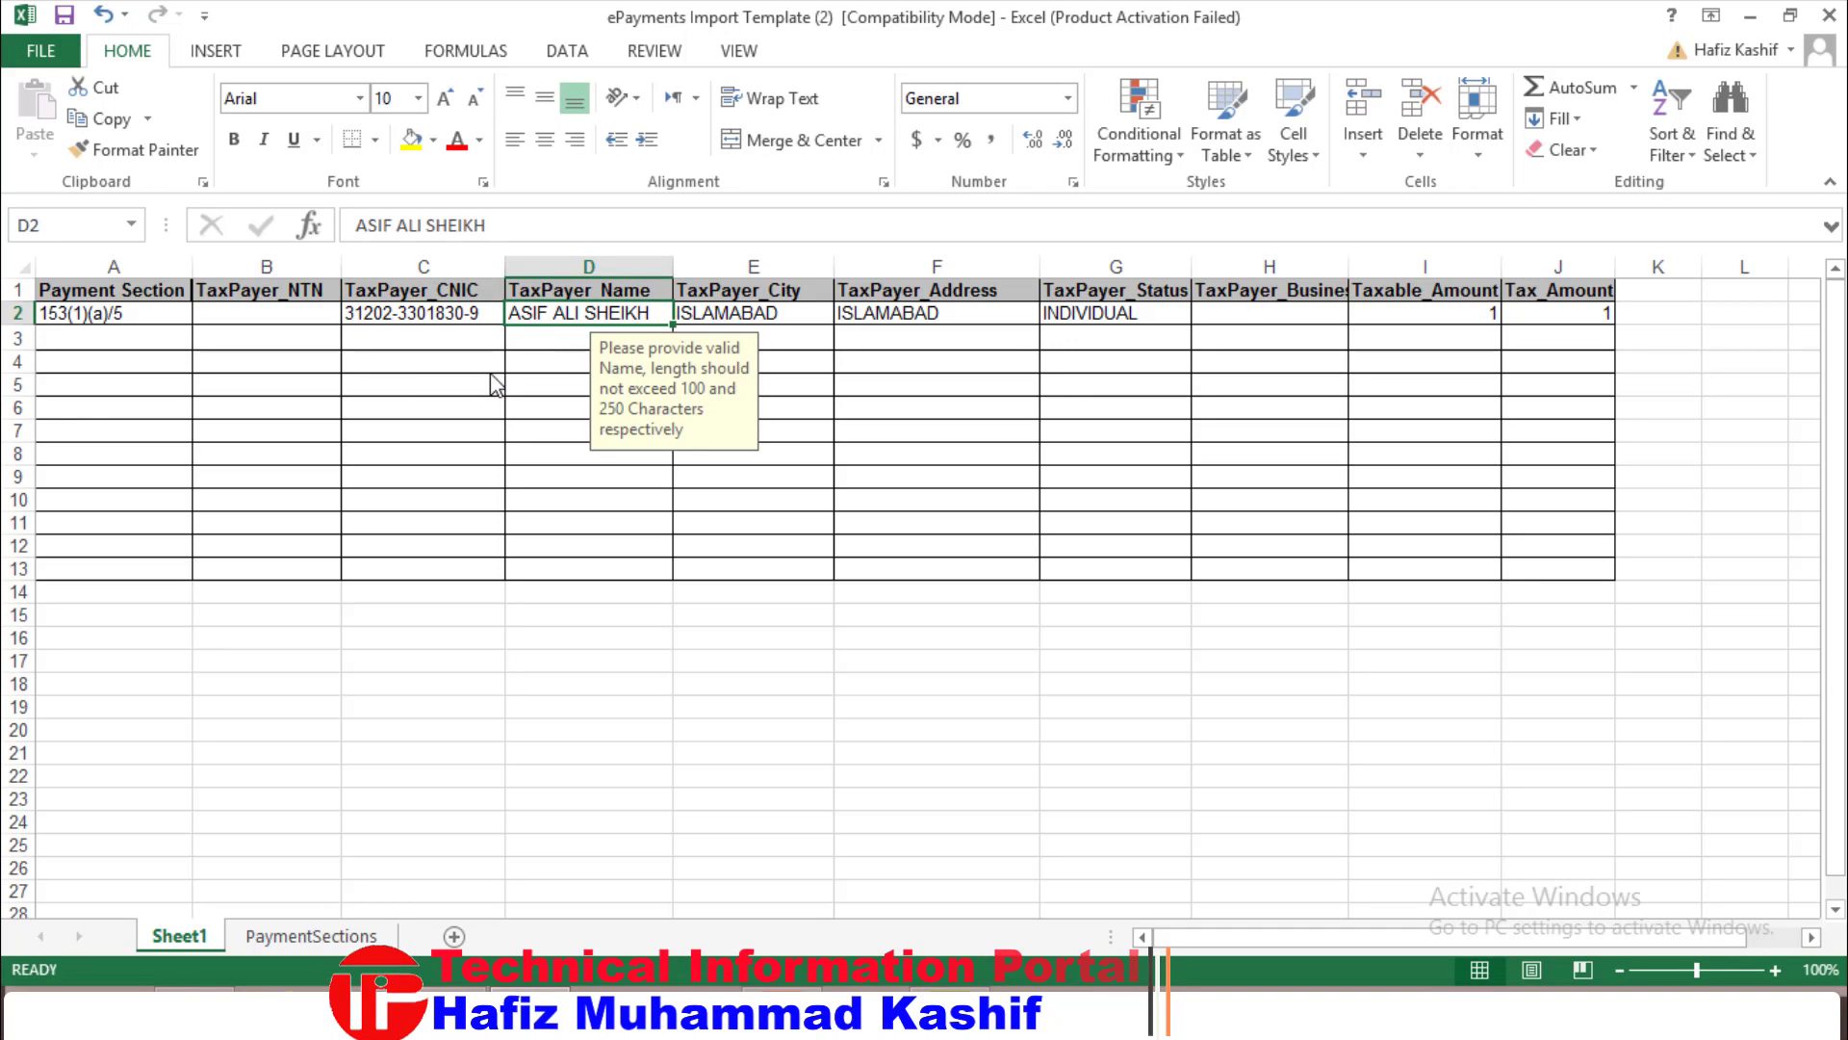
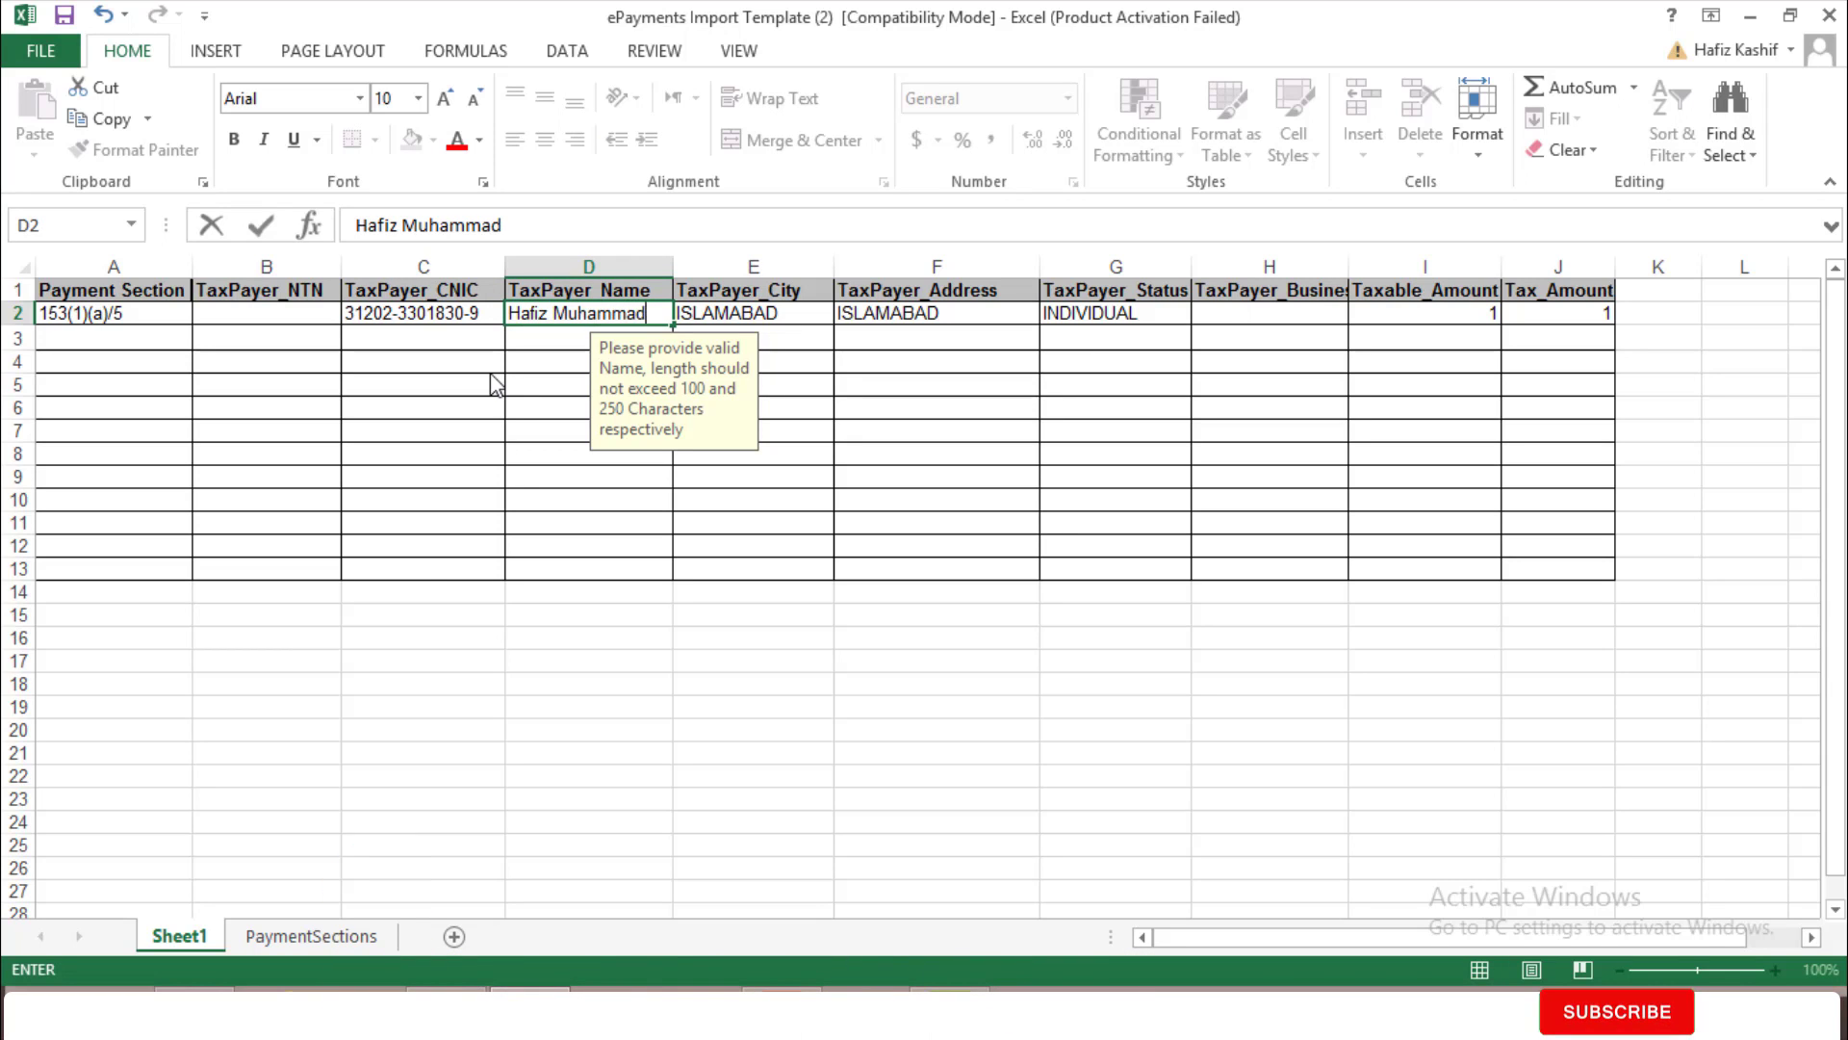
Fill in the taxpayer's name, plus Bahawalpur as city and address, in row 2
key(Tab)
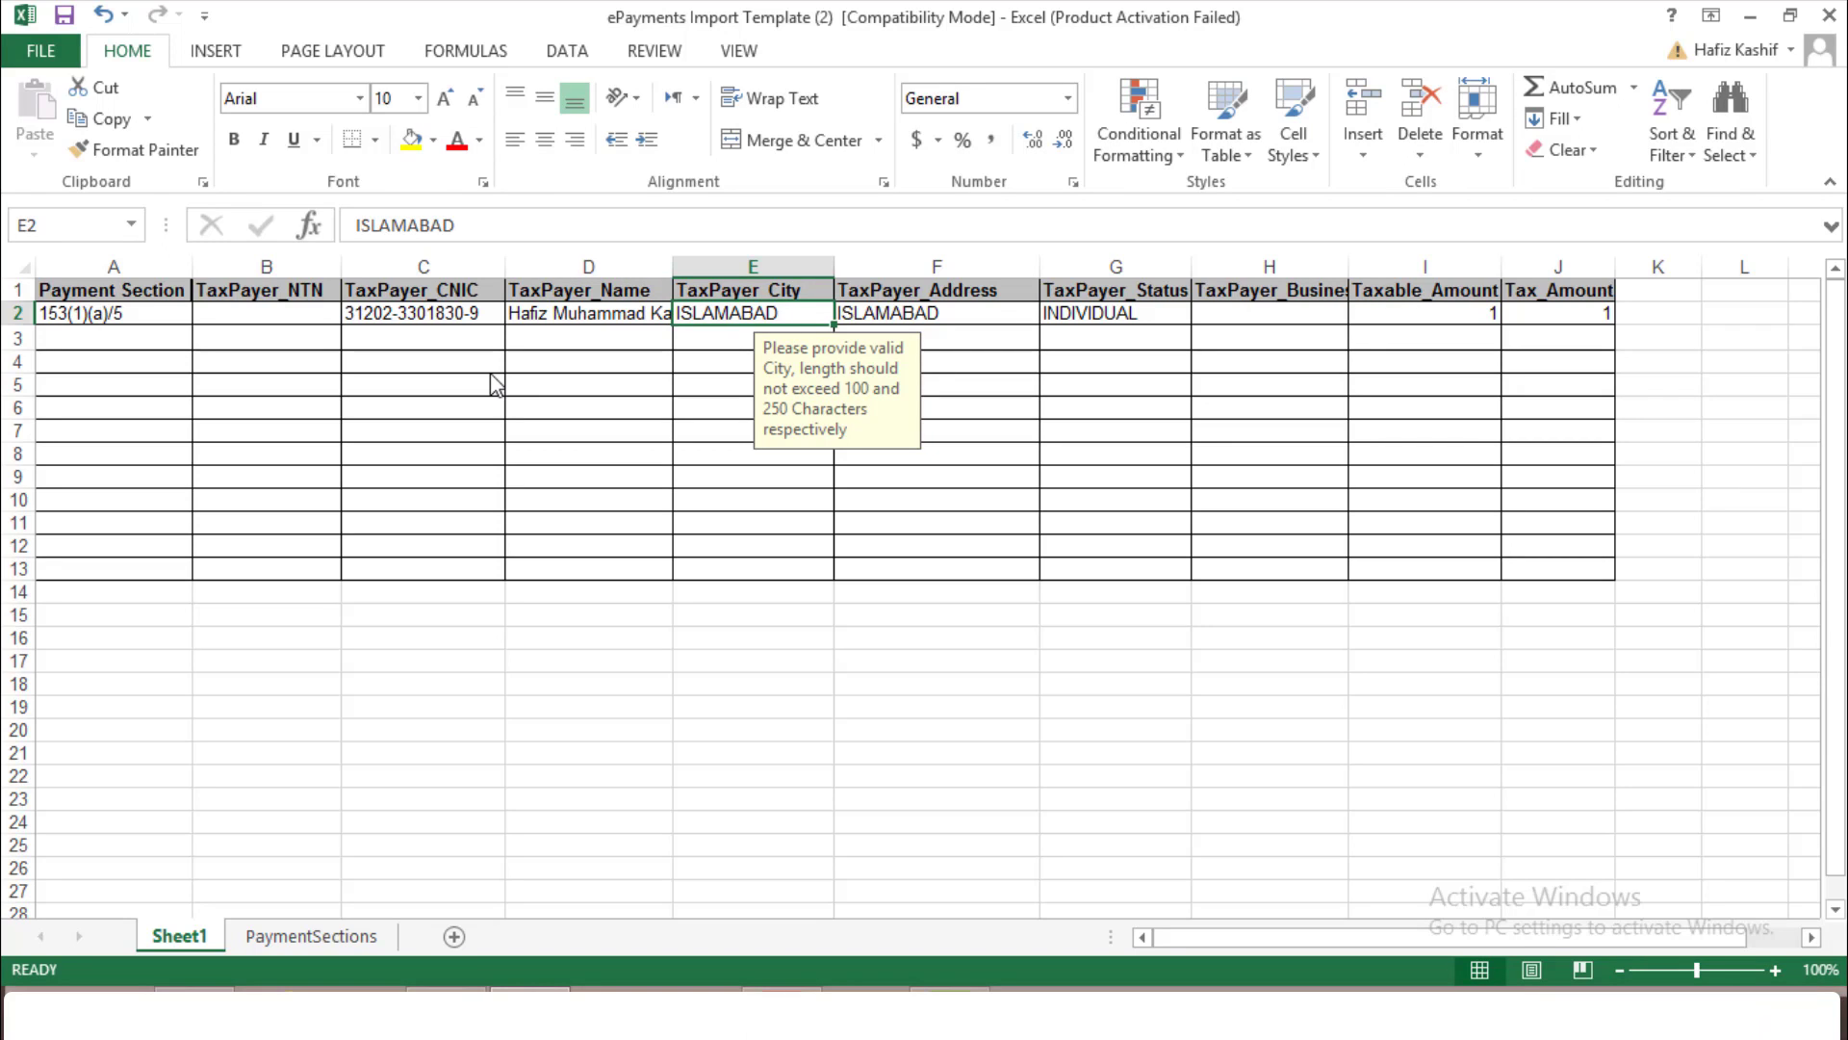
text(Bahawalpur)
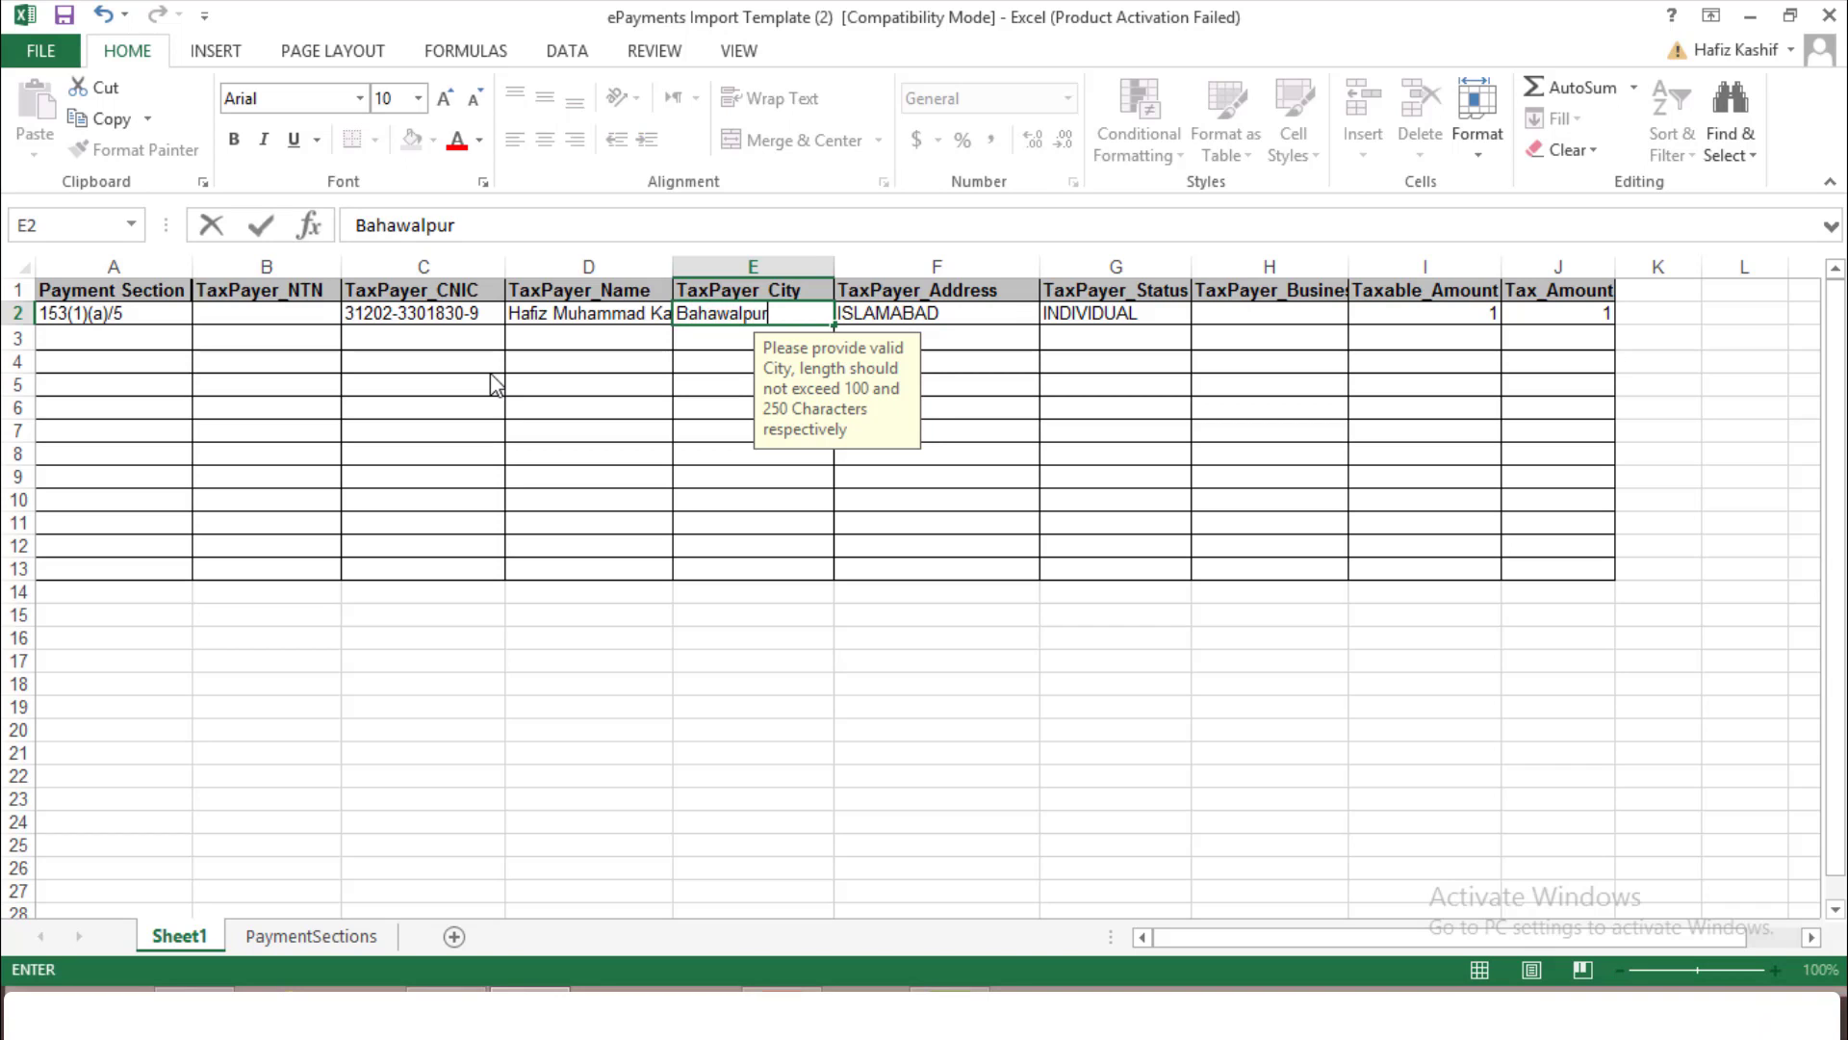
key(Tab)
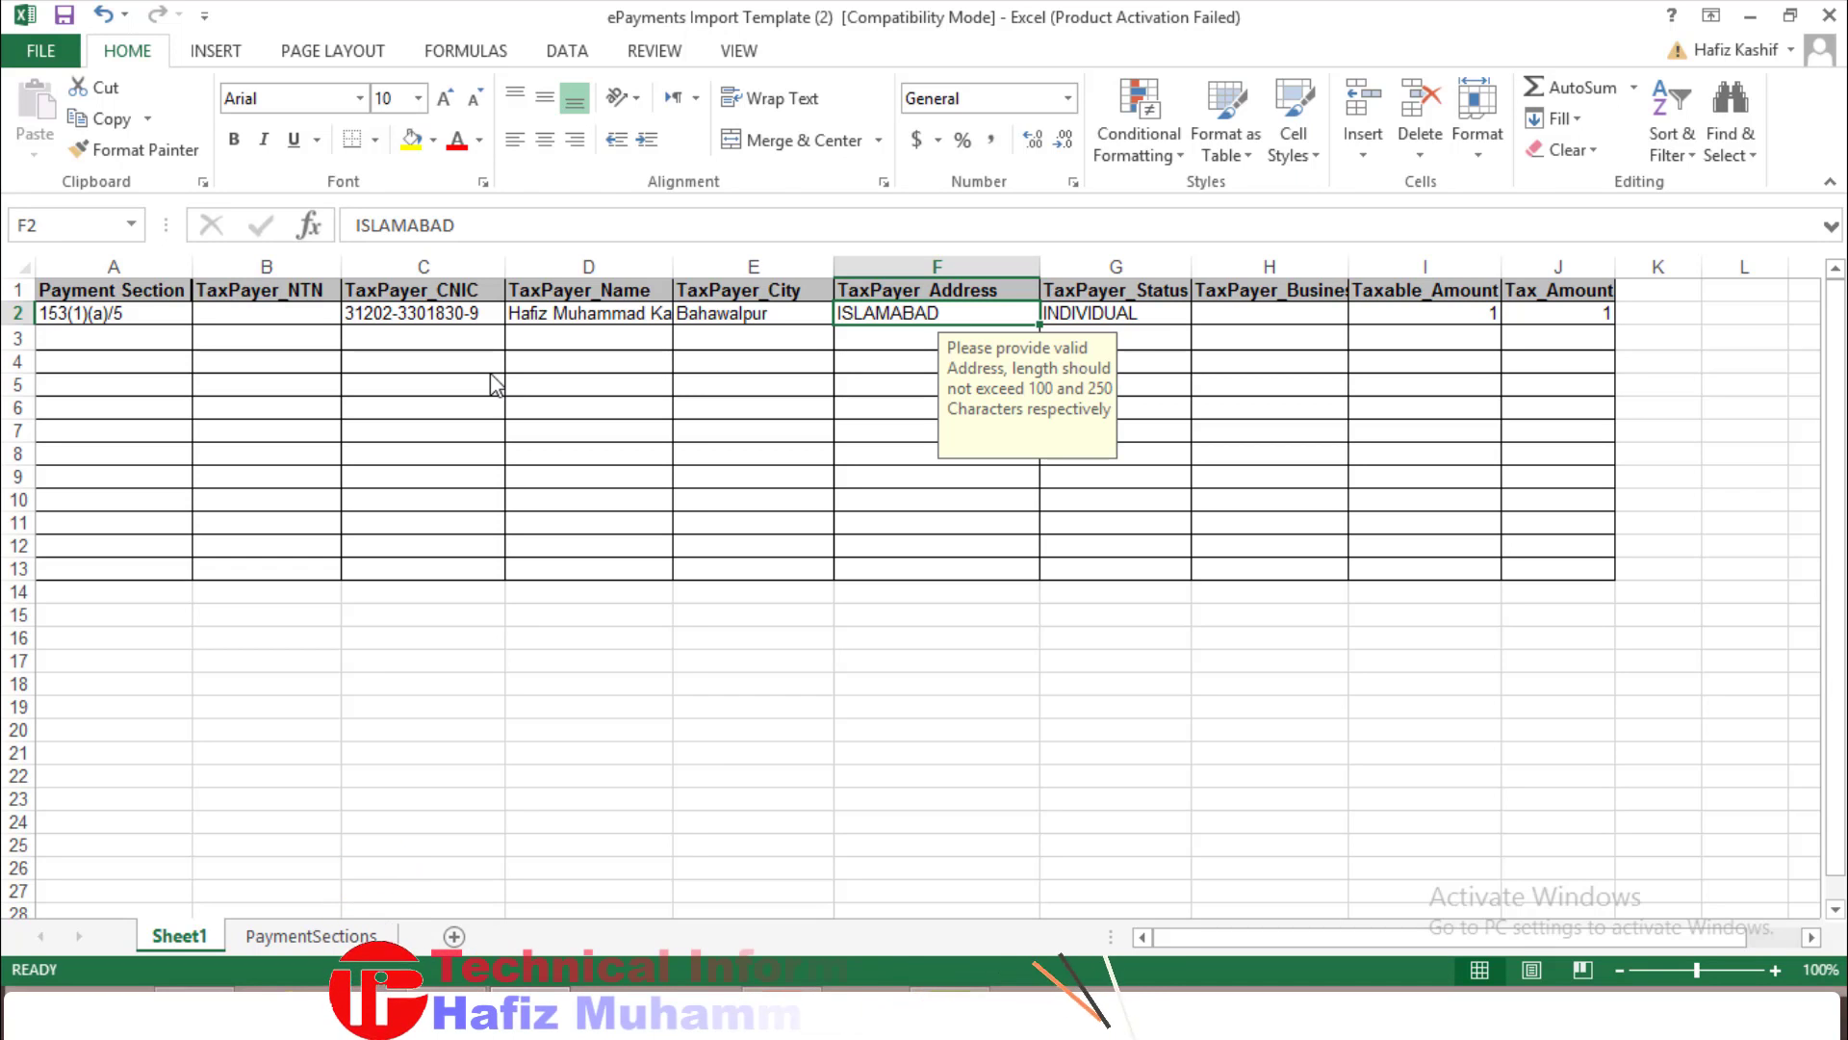
text(Bah)
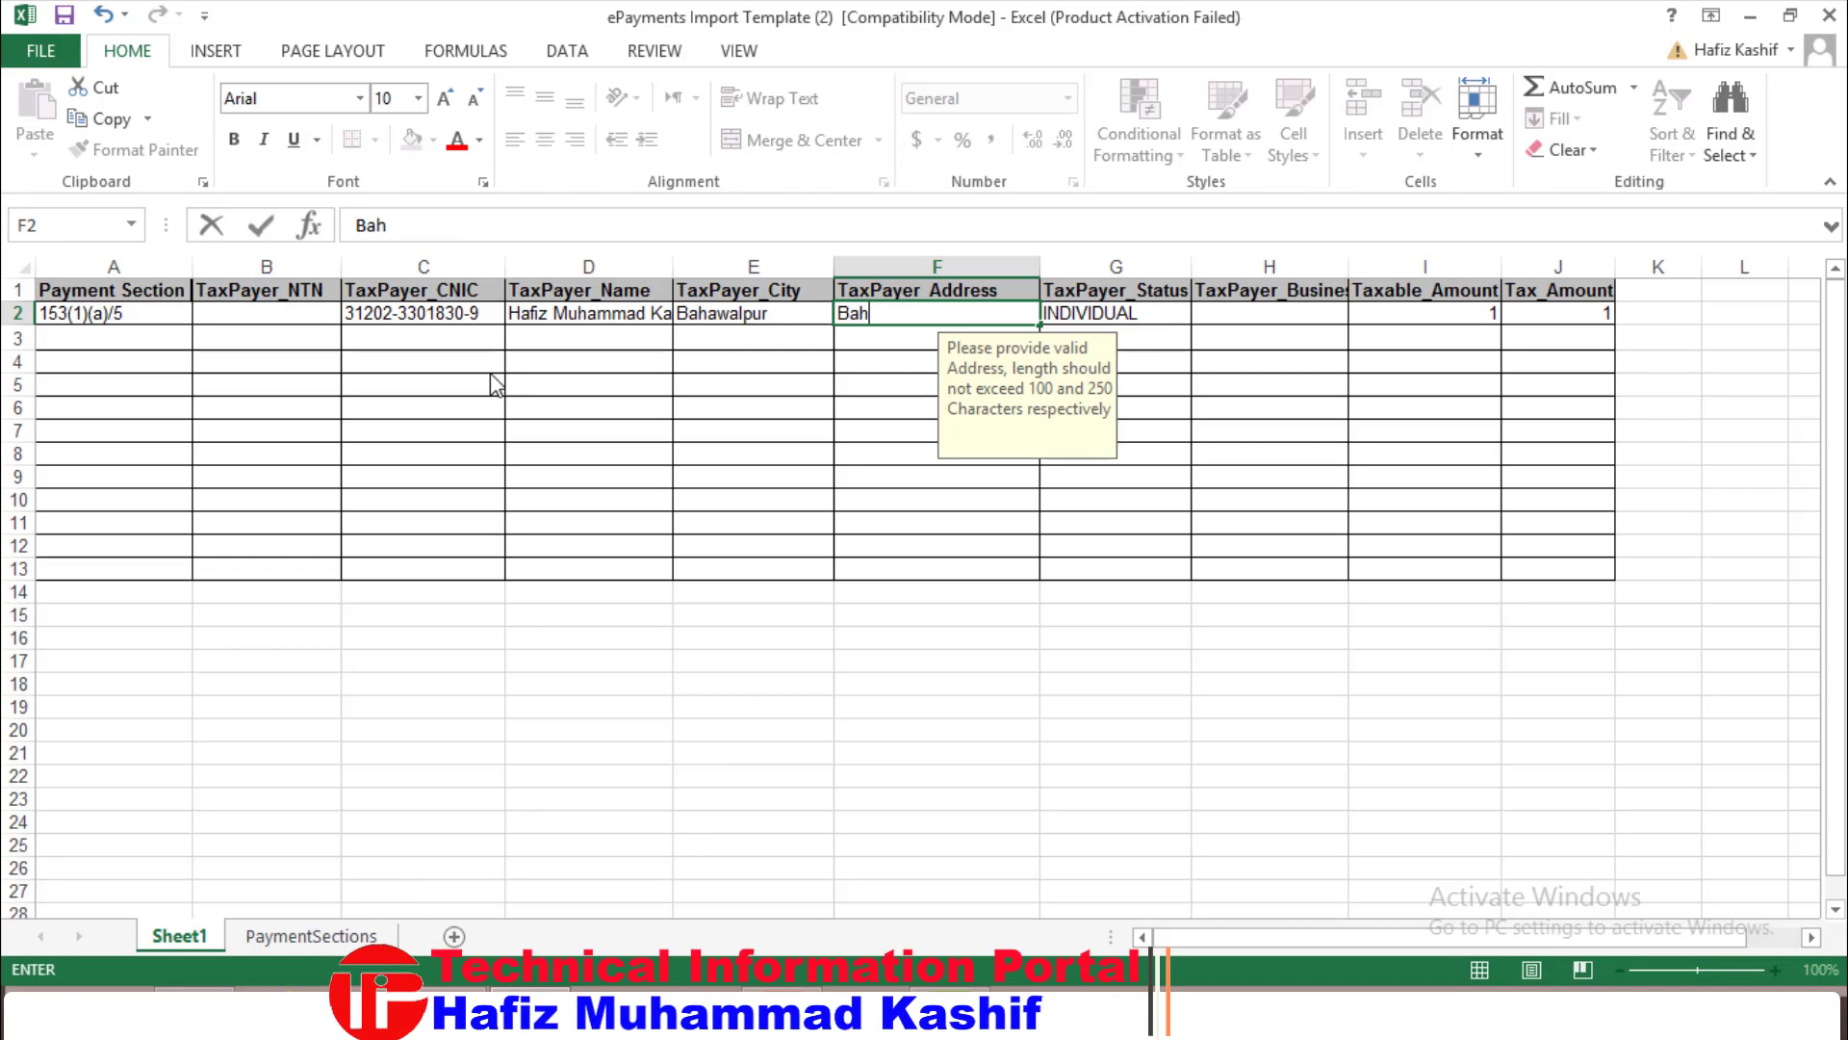
text(awalpur)
key(Tab)
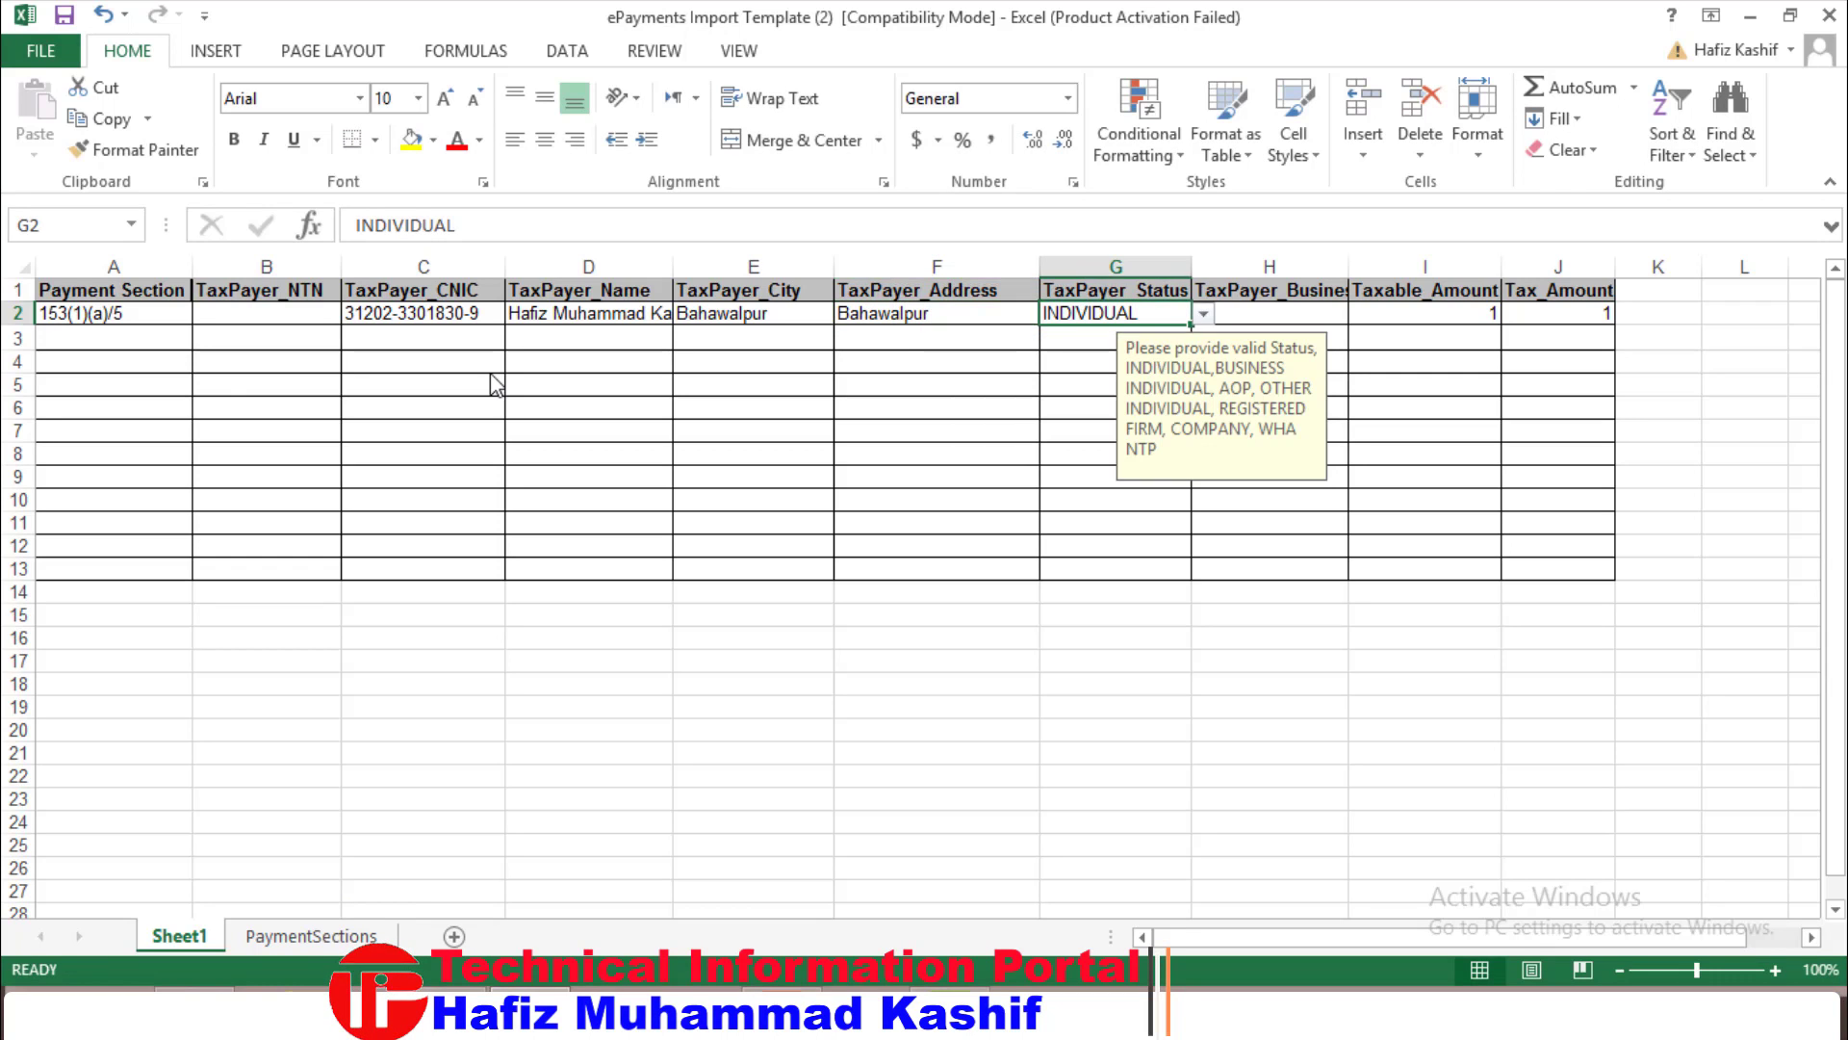
Keep INDIVIDUAL as the taxpayer status in G2
click(1203, 314)
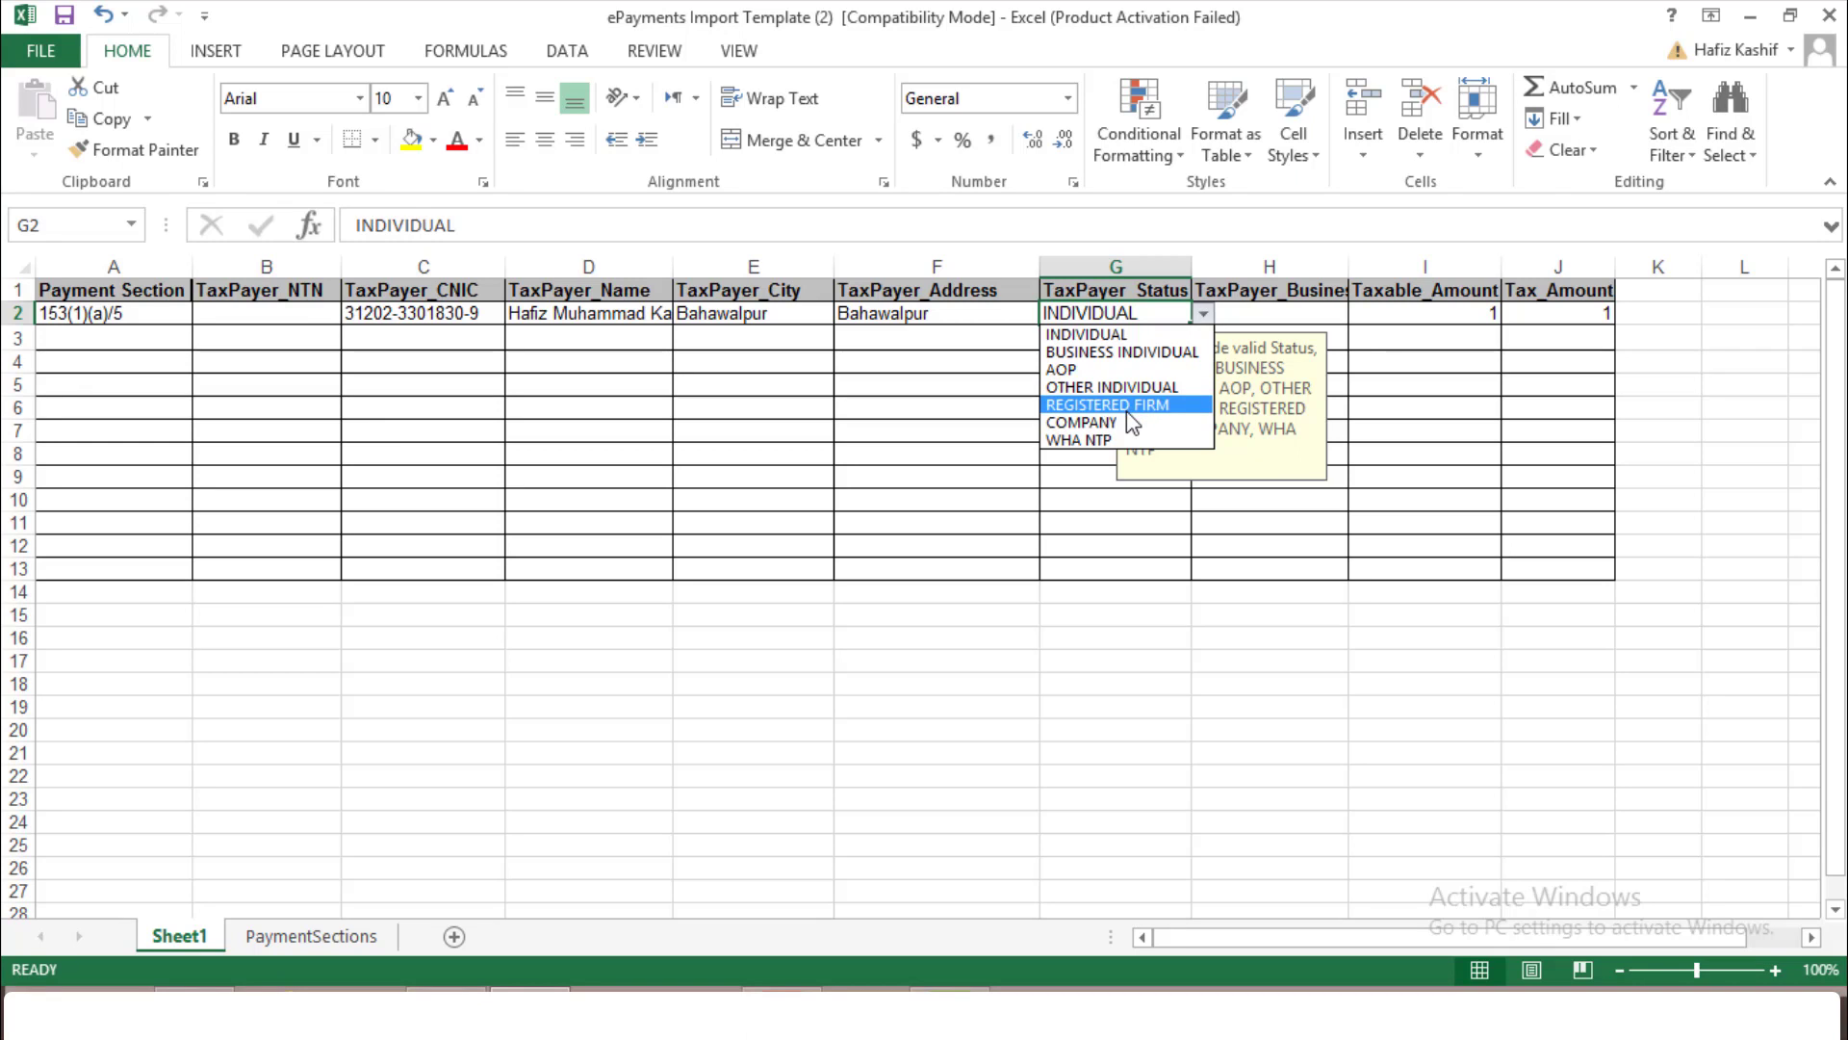
click(1122, 335)
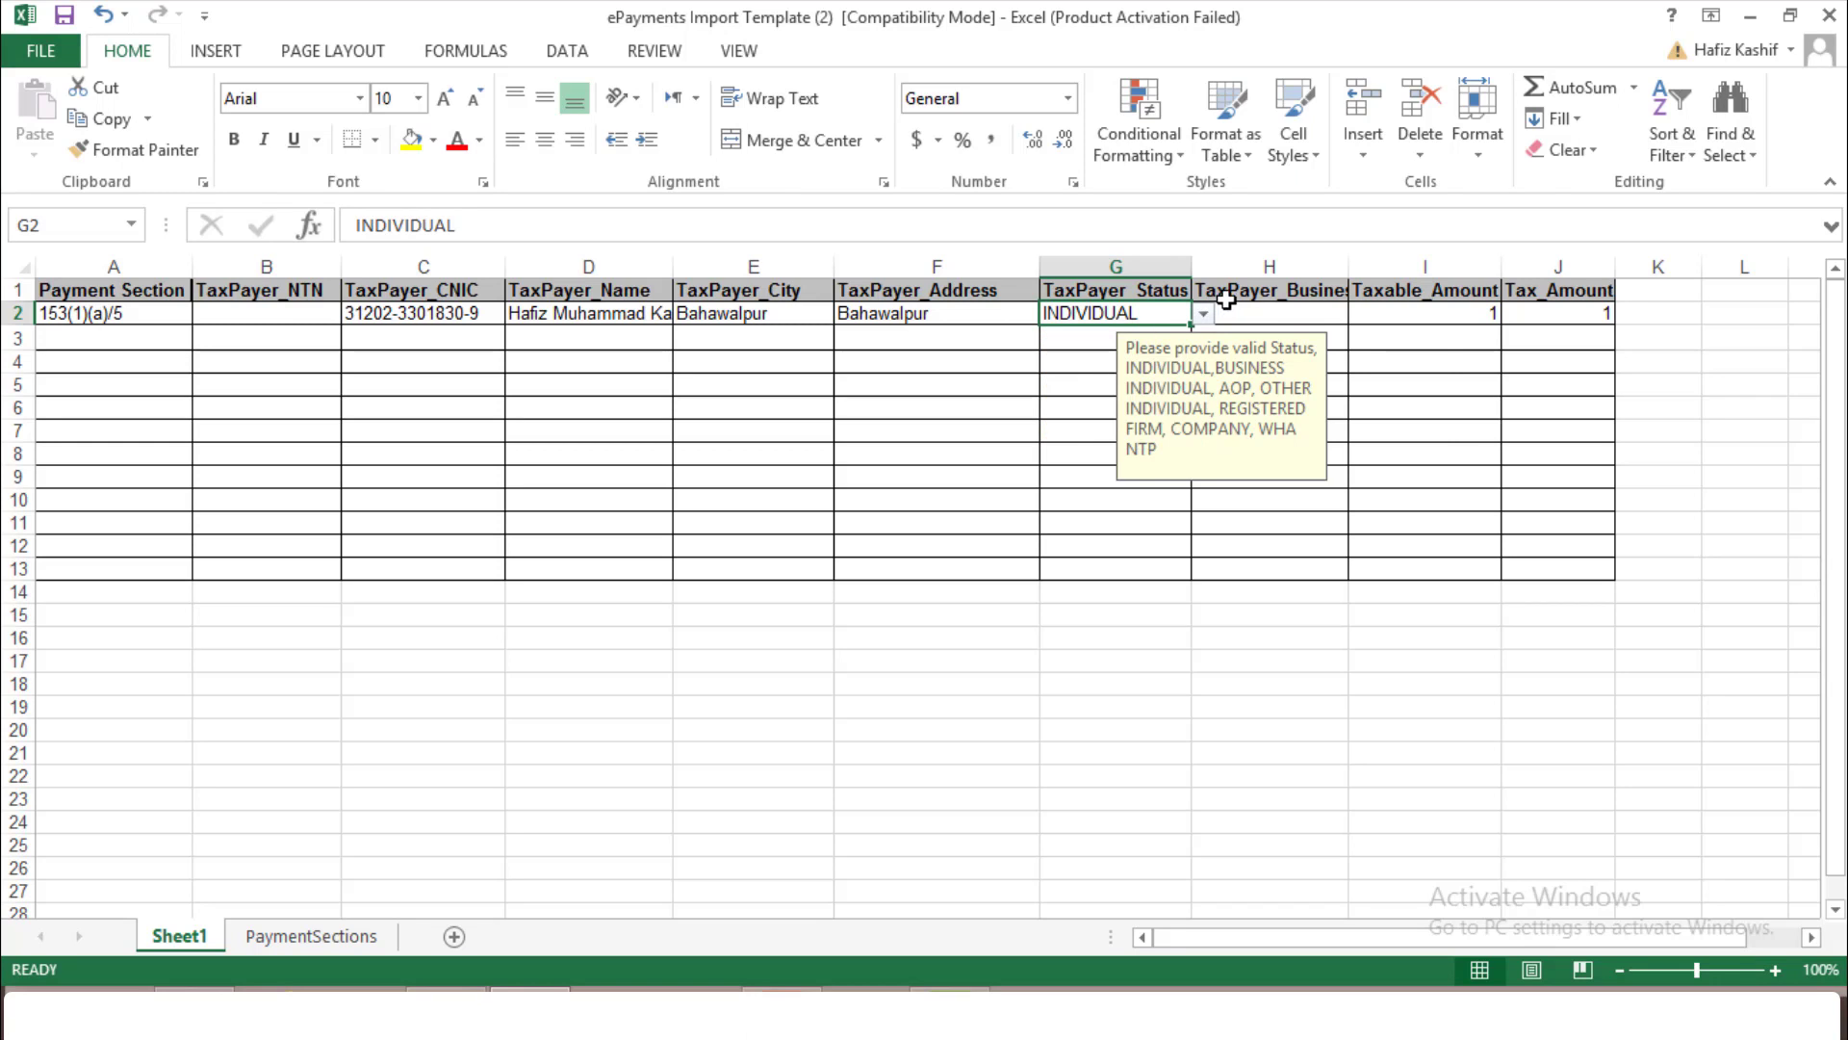
click(1251, 313)
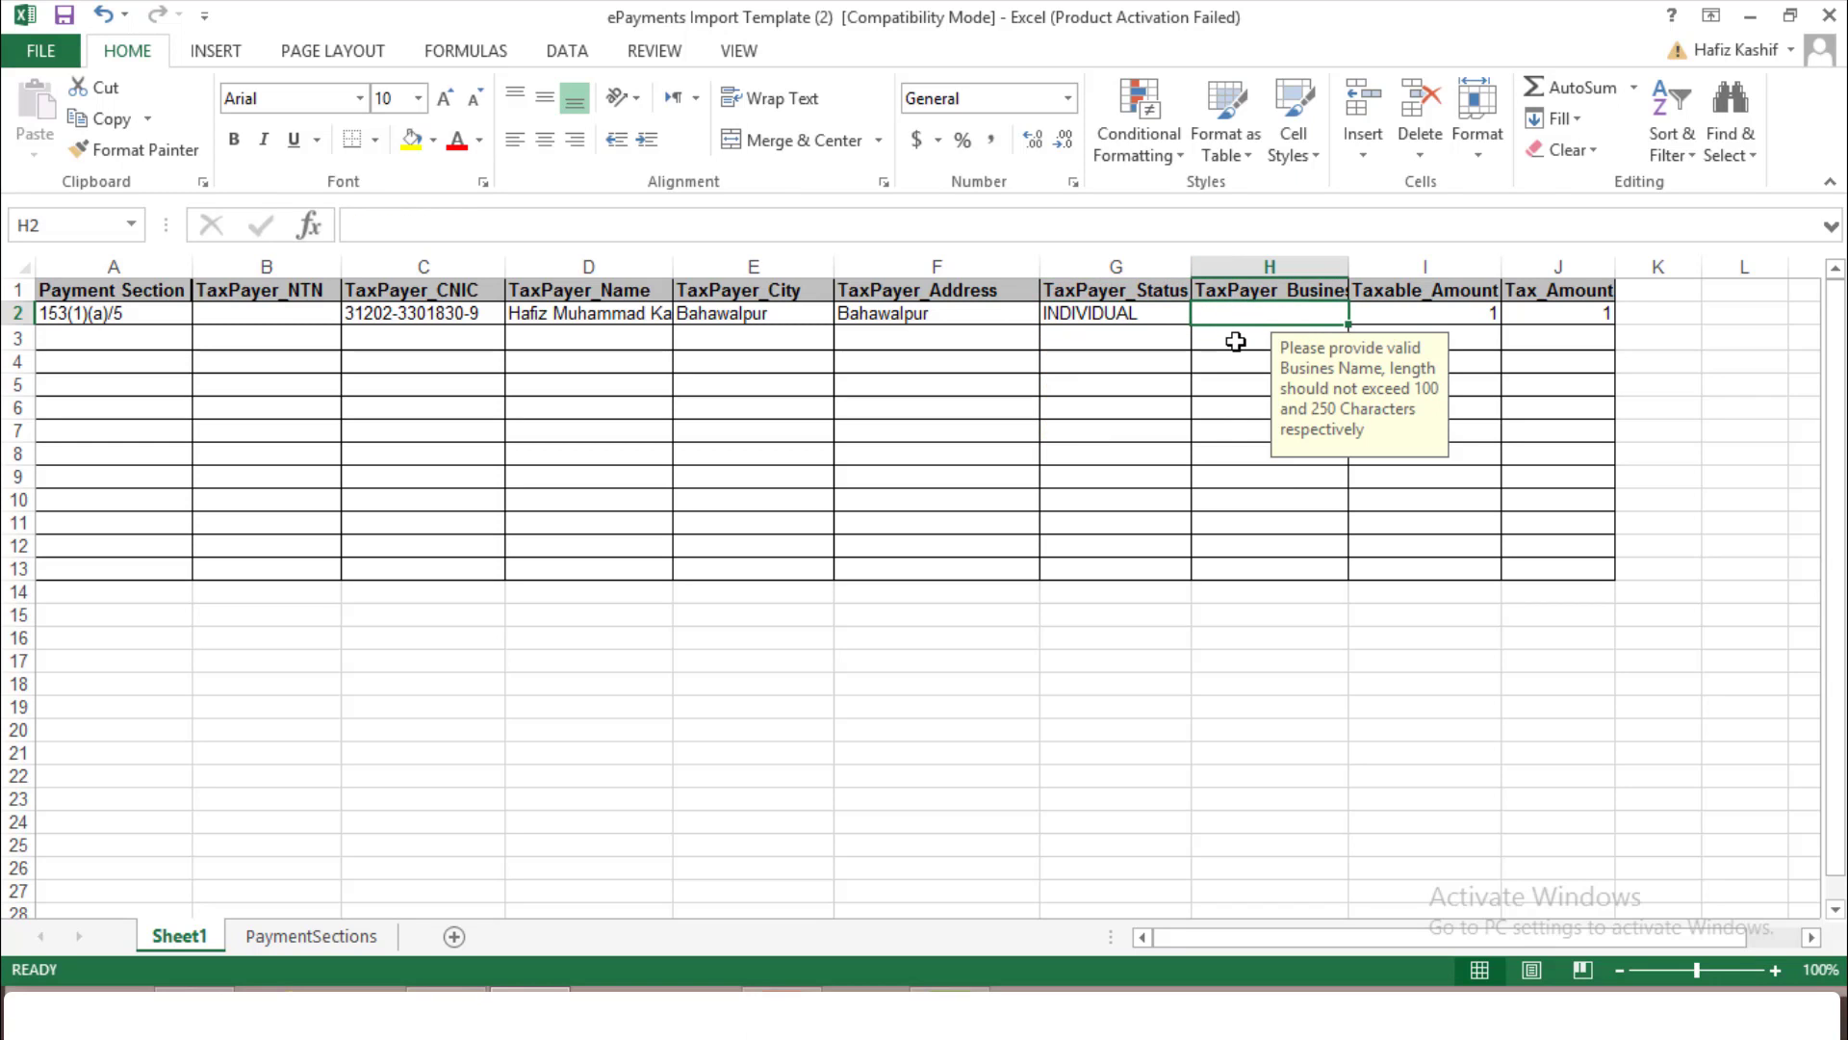
Enter Taxable_Amount 100000 and Tax_Amount 4500 in row 2
key(Tab)
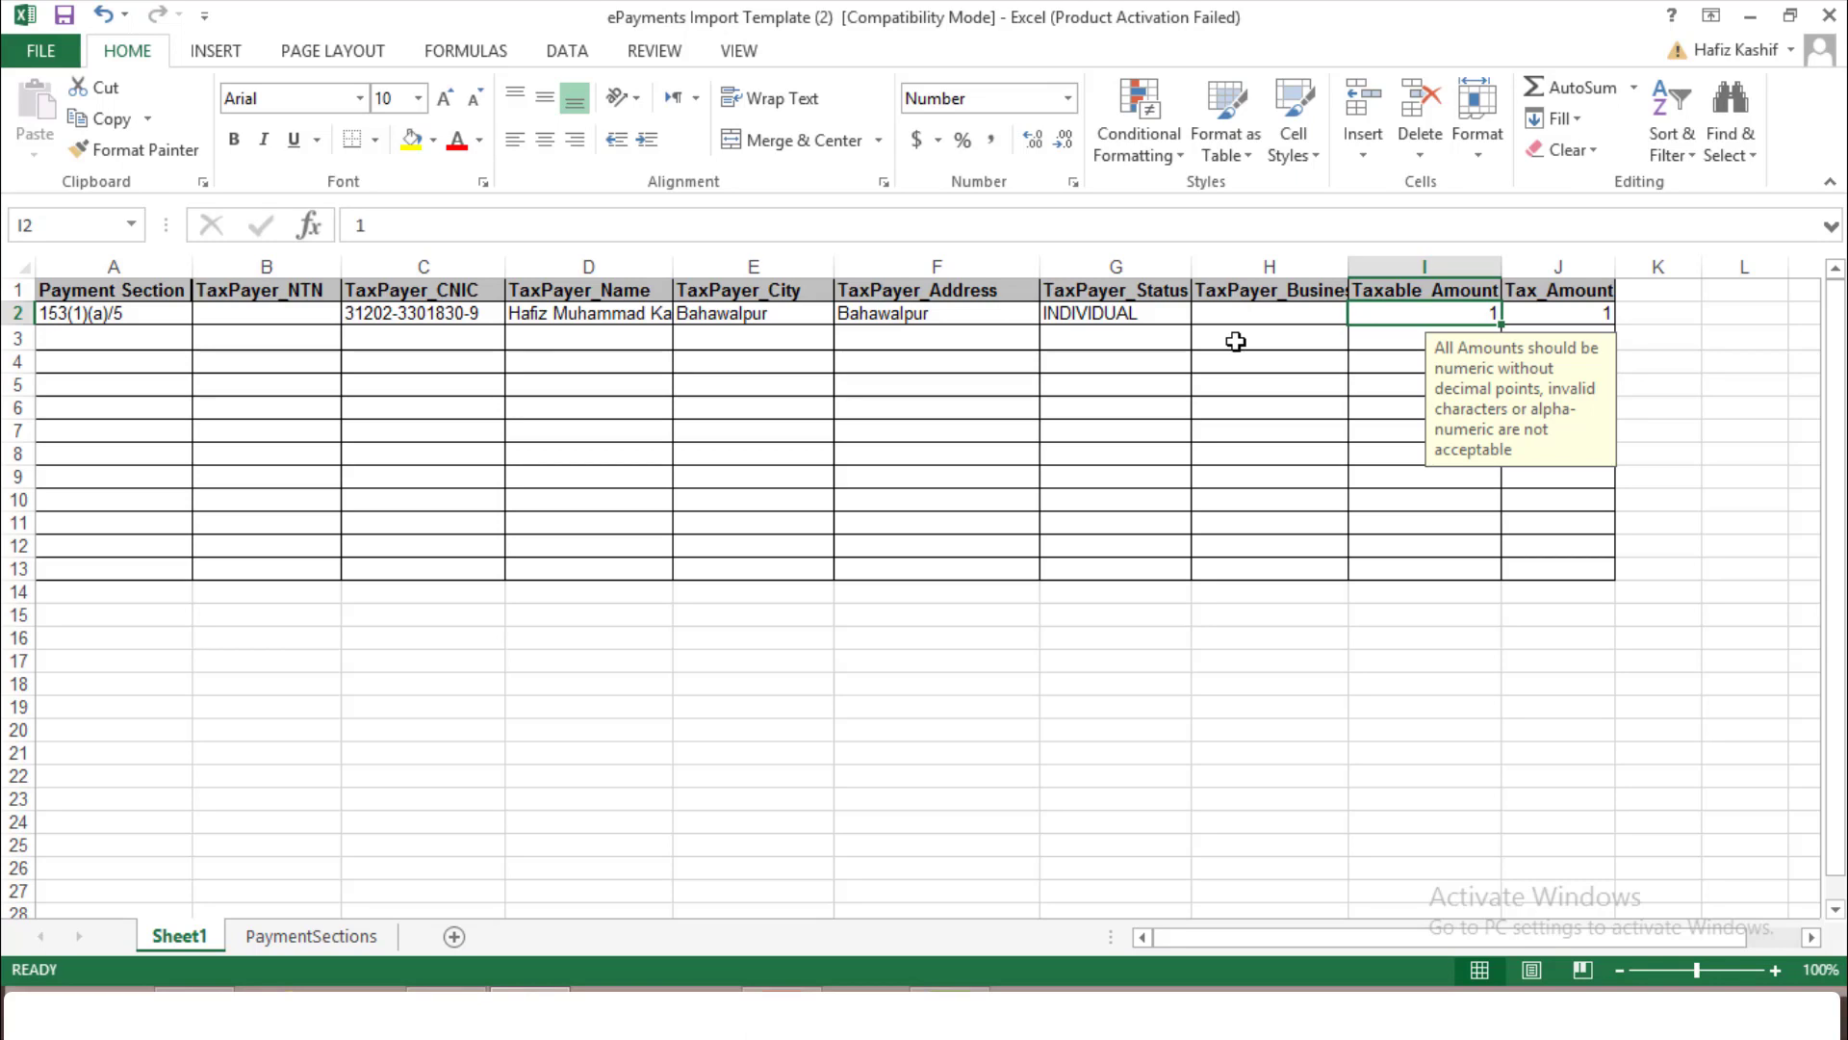
text(100000)
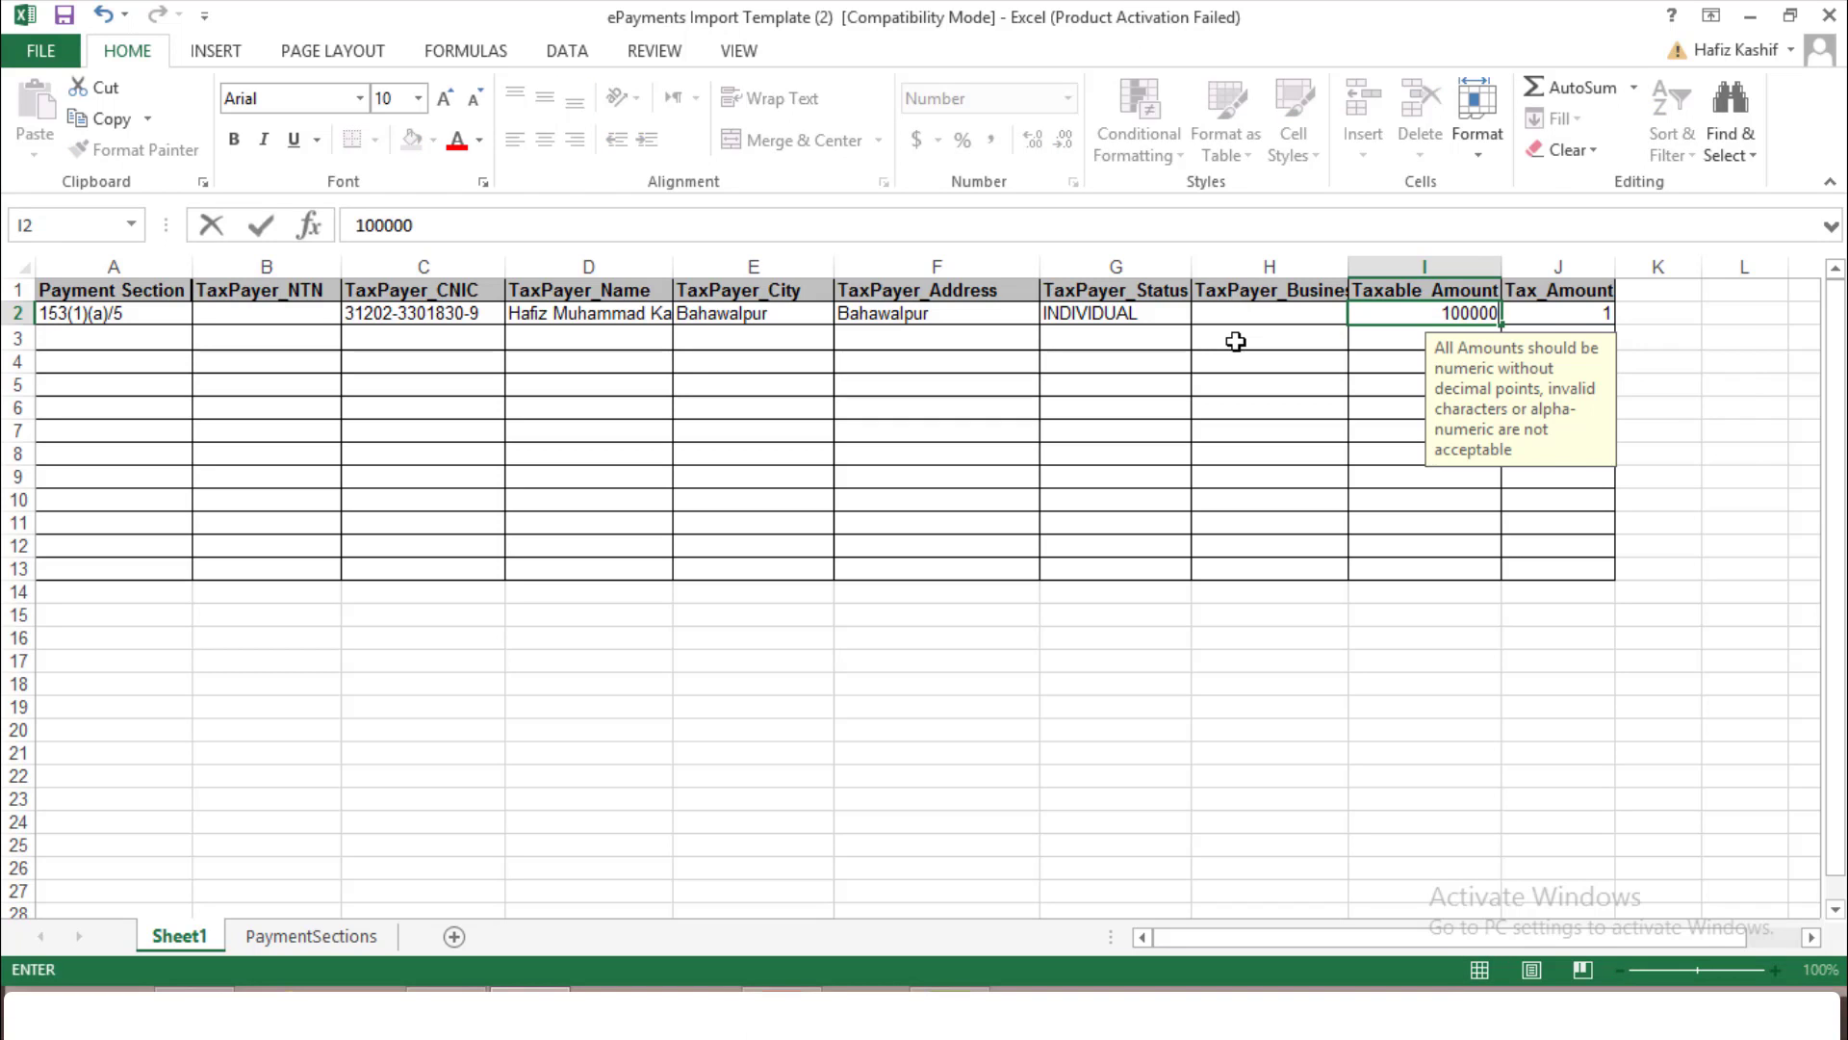
key(Tab)
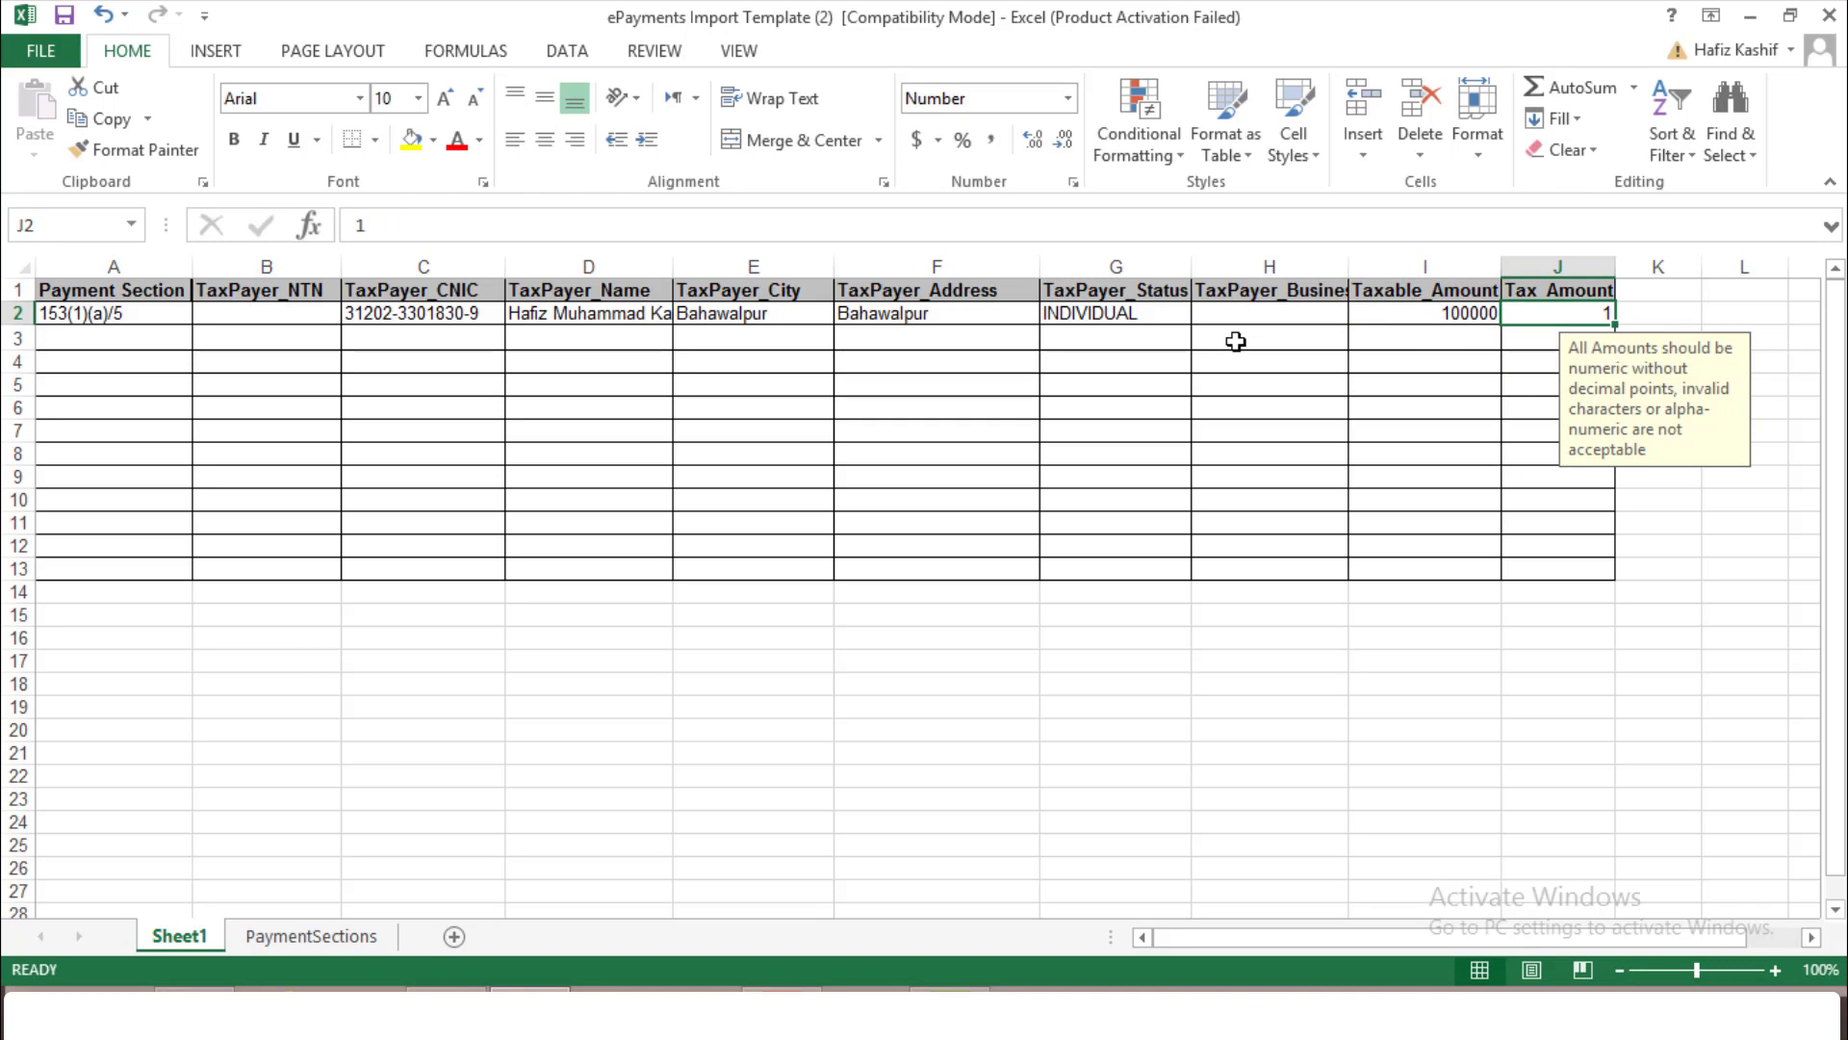
text(4500)
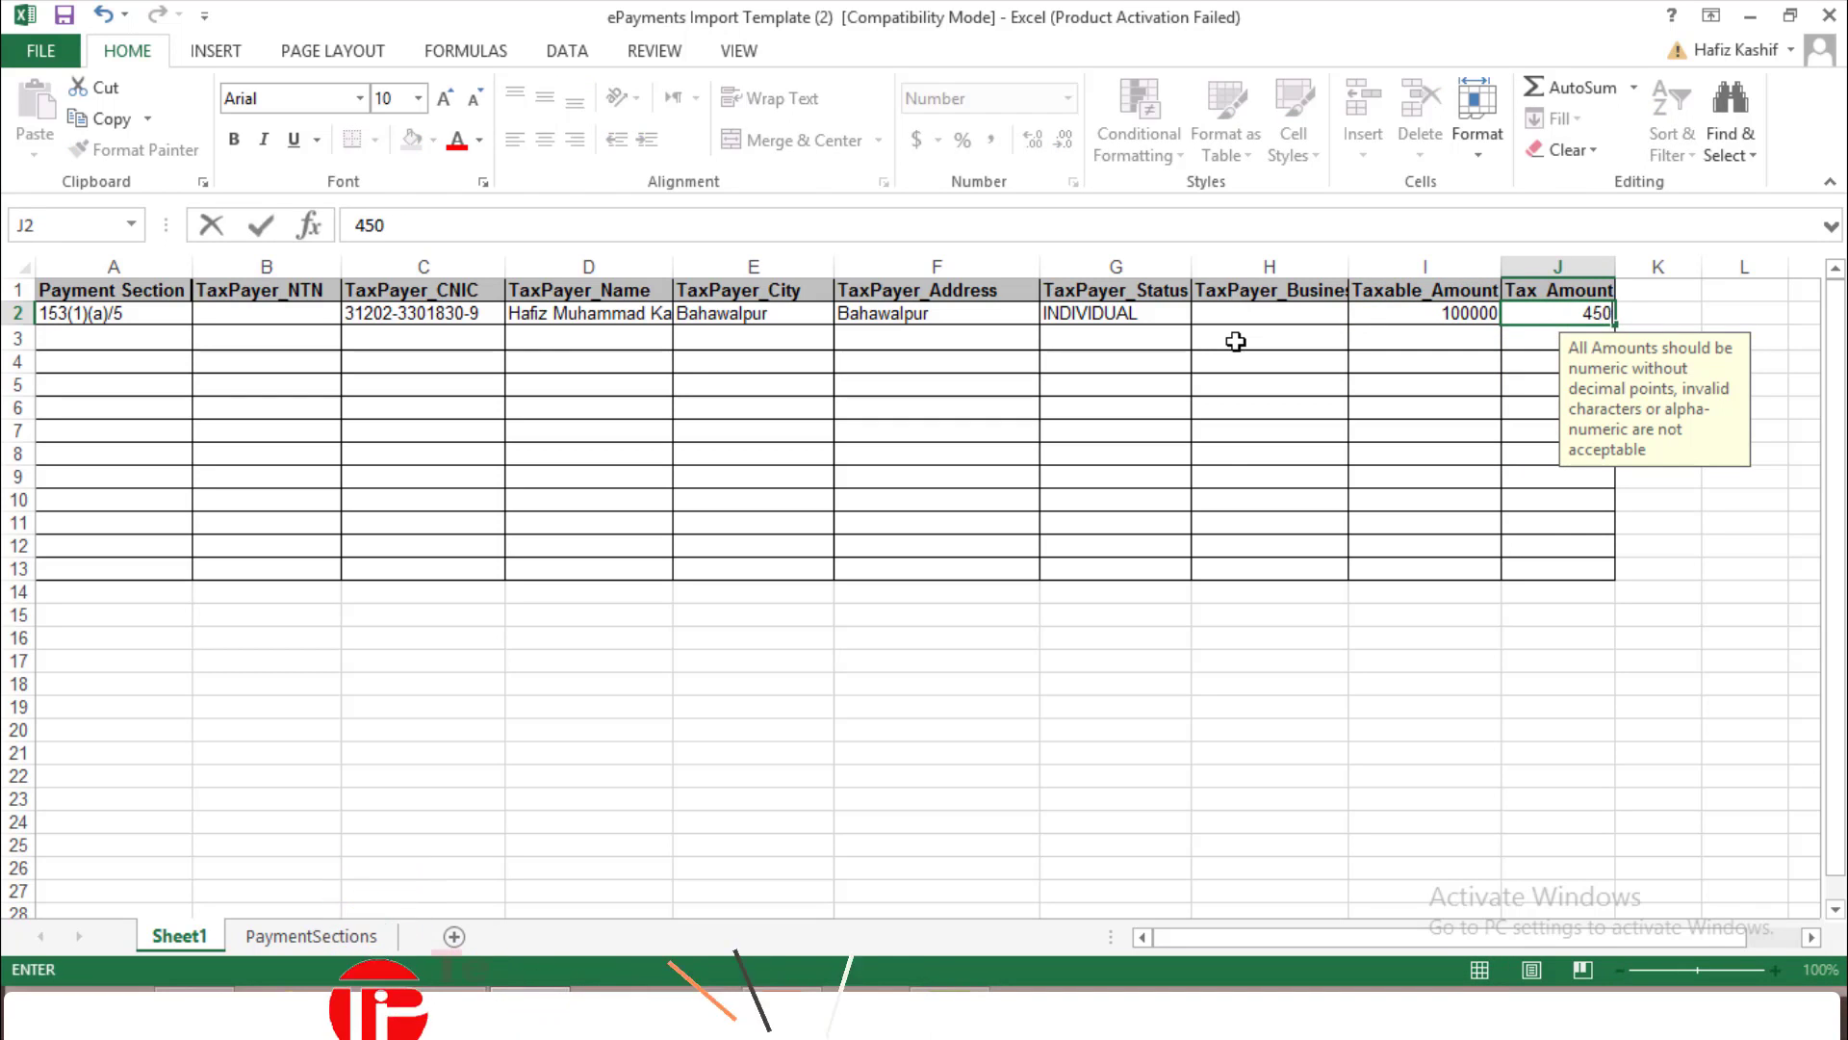
key(Return)
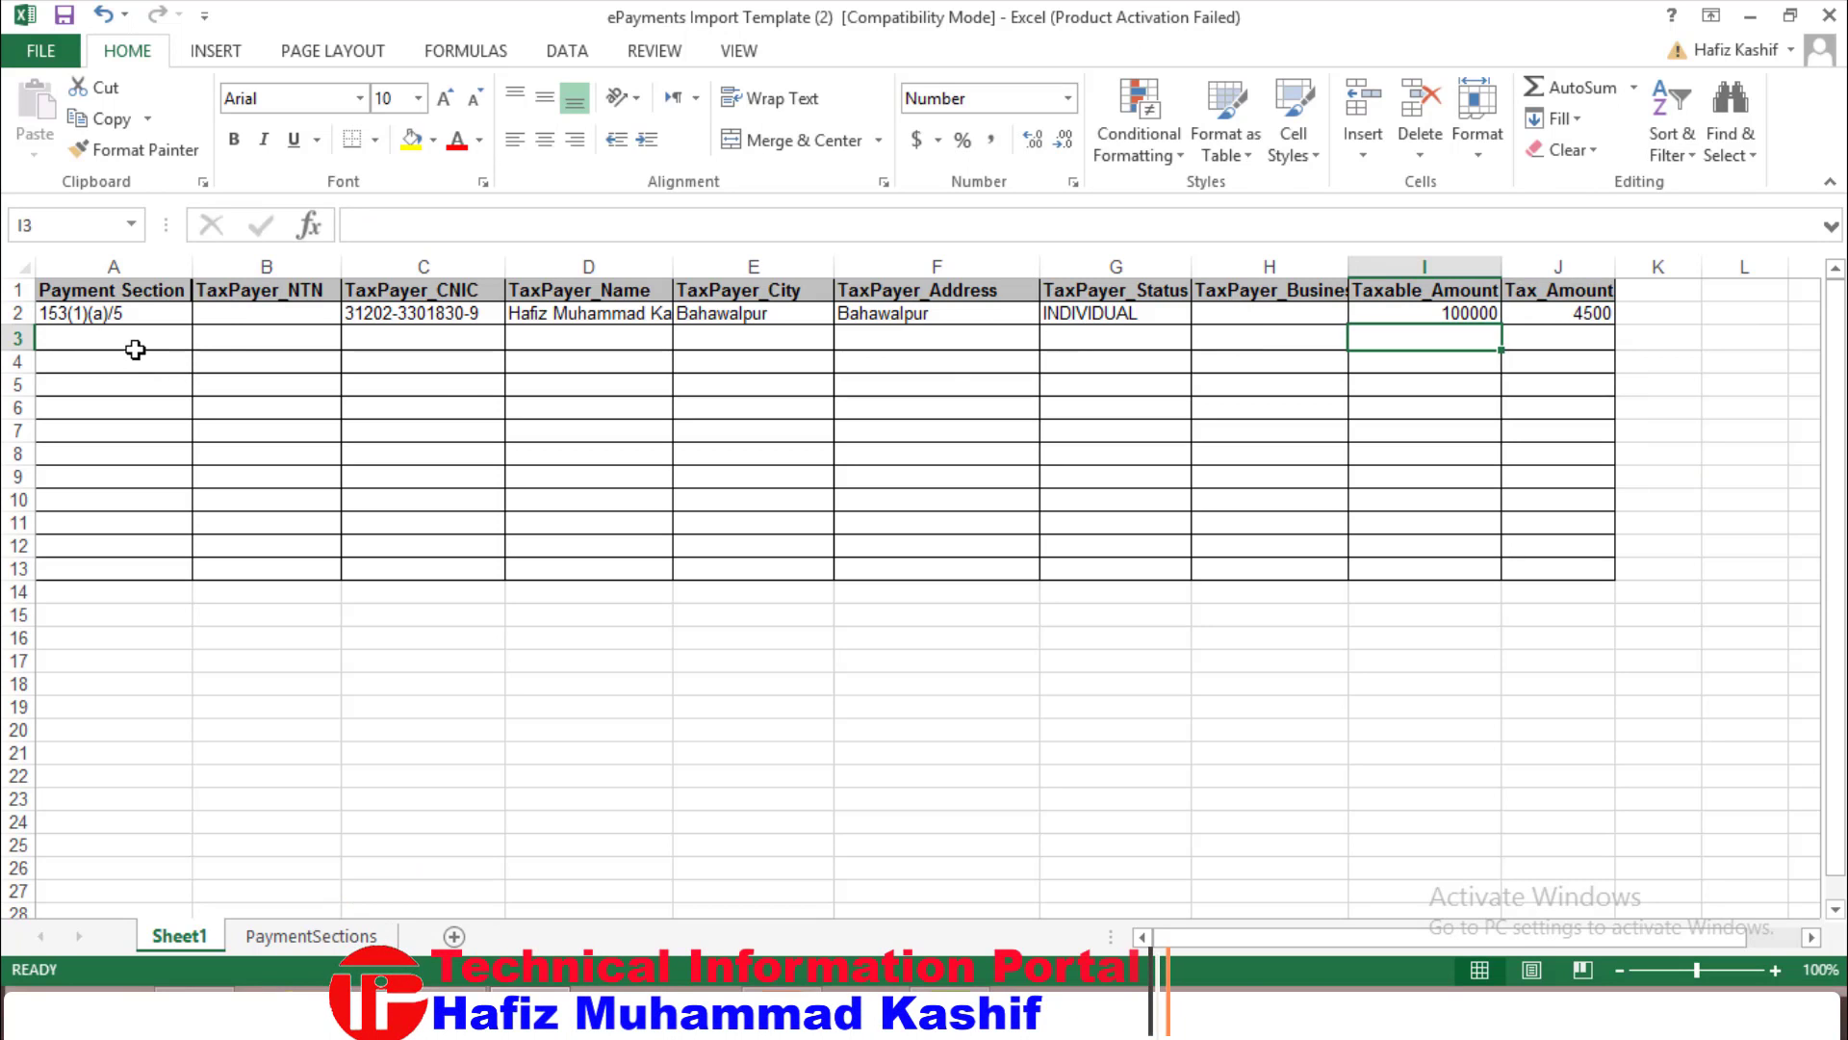
click(137, 335)
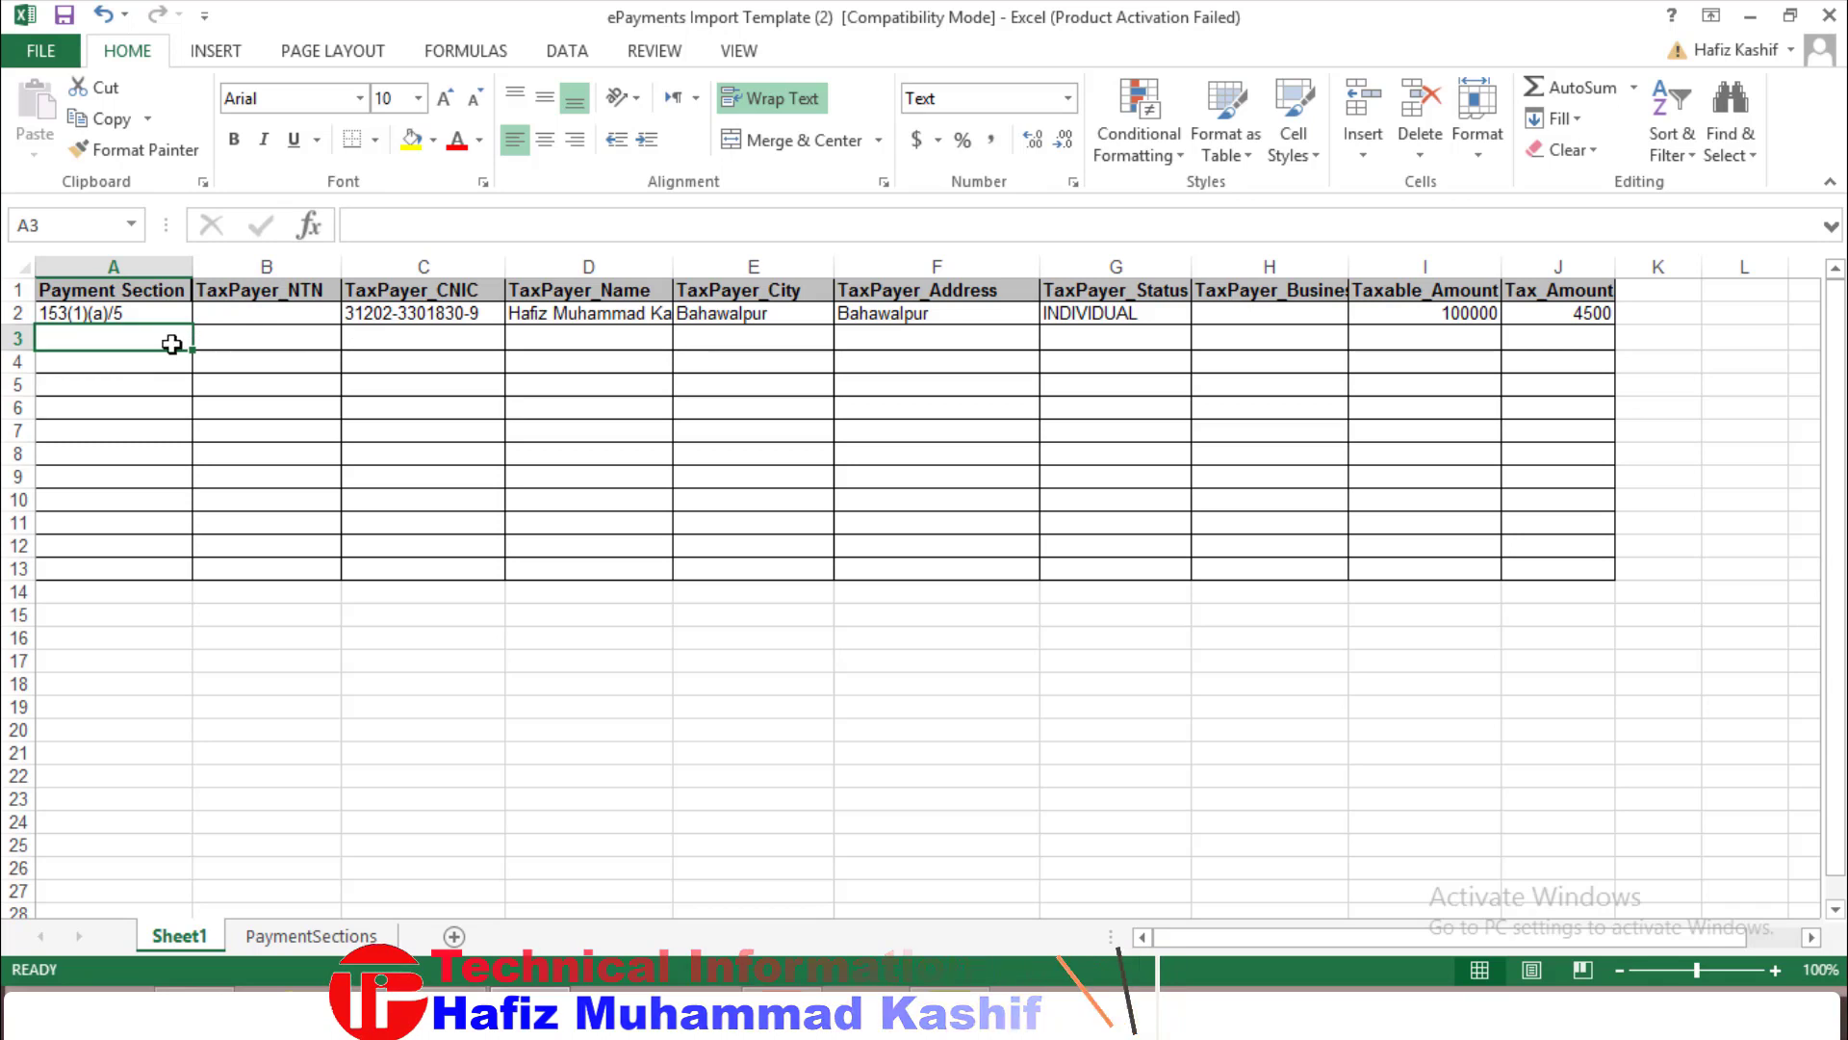
click(111, 385)
click(107, 500)
click(112, 430)
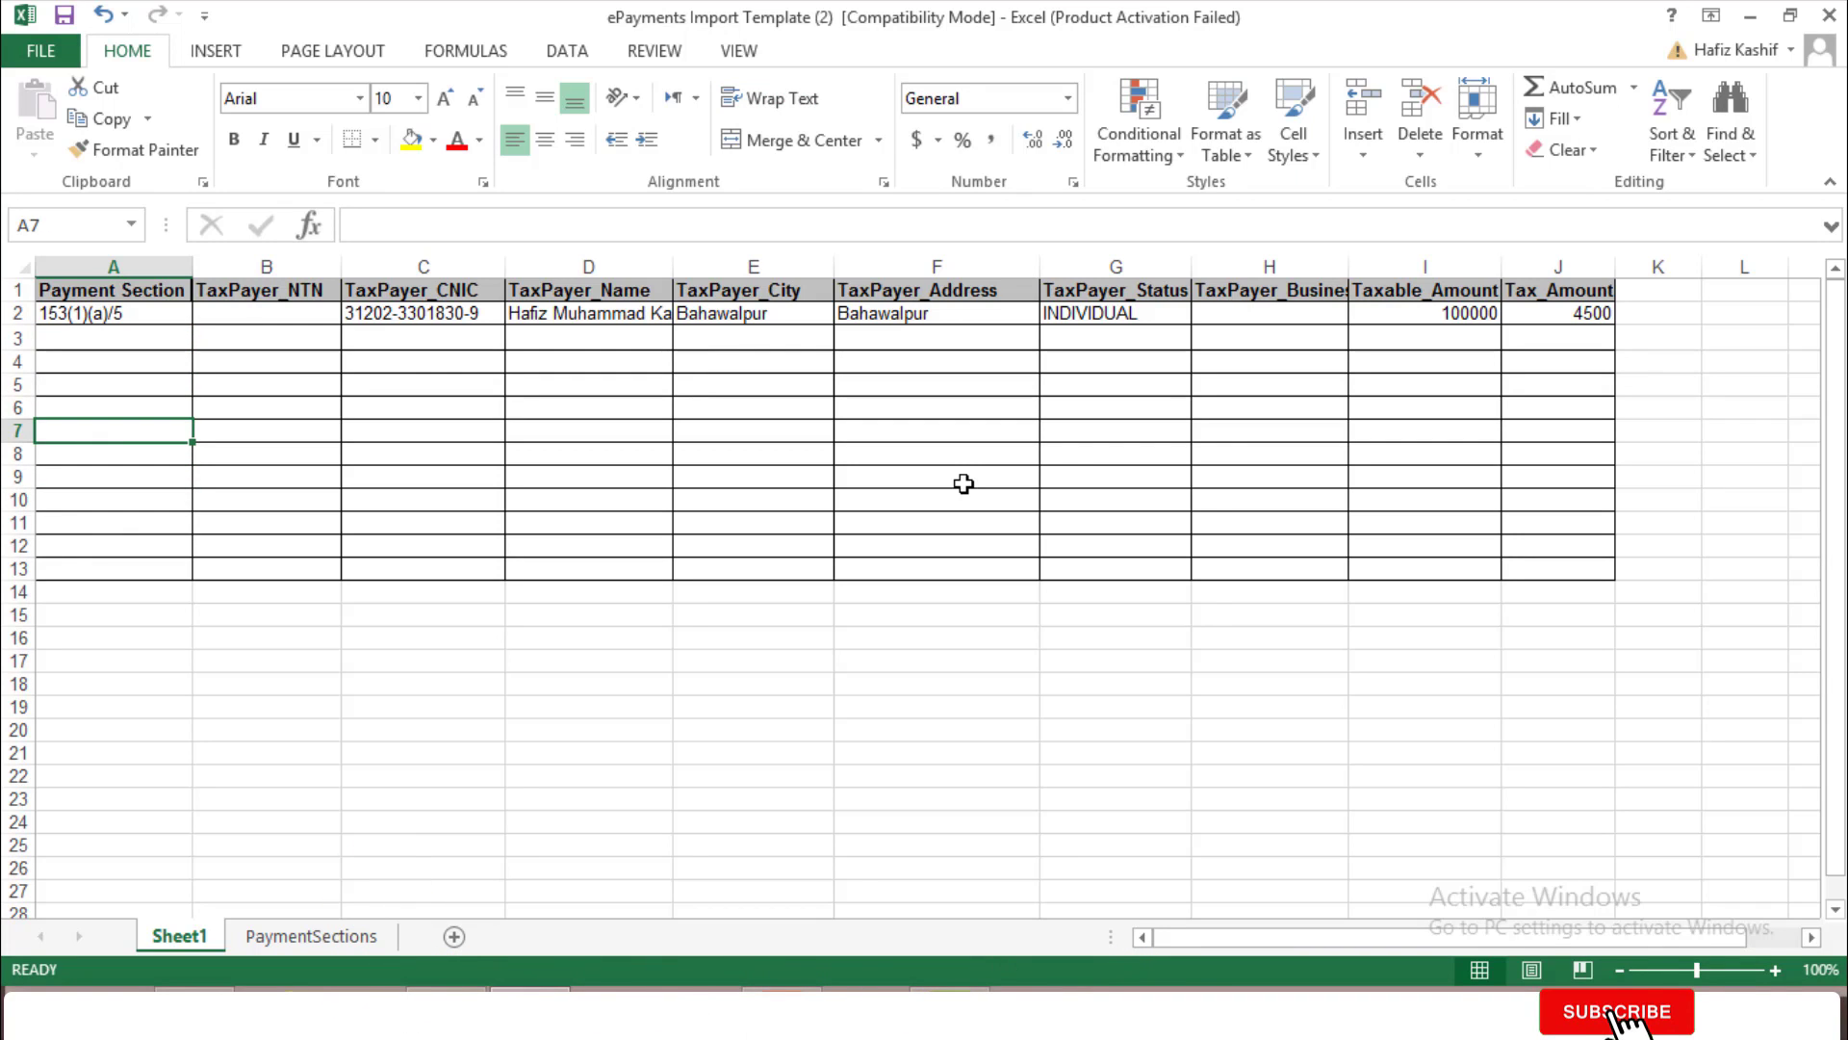
Save the workbook to the Desktop as ePayments Import Template, replacing the old copy, and close Excel
key(F12)
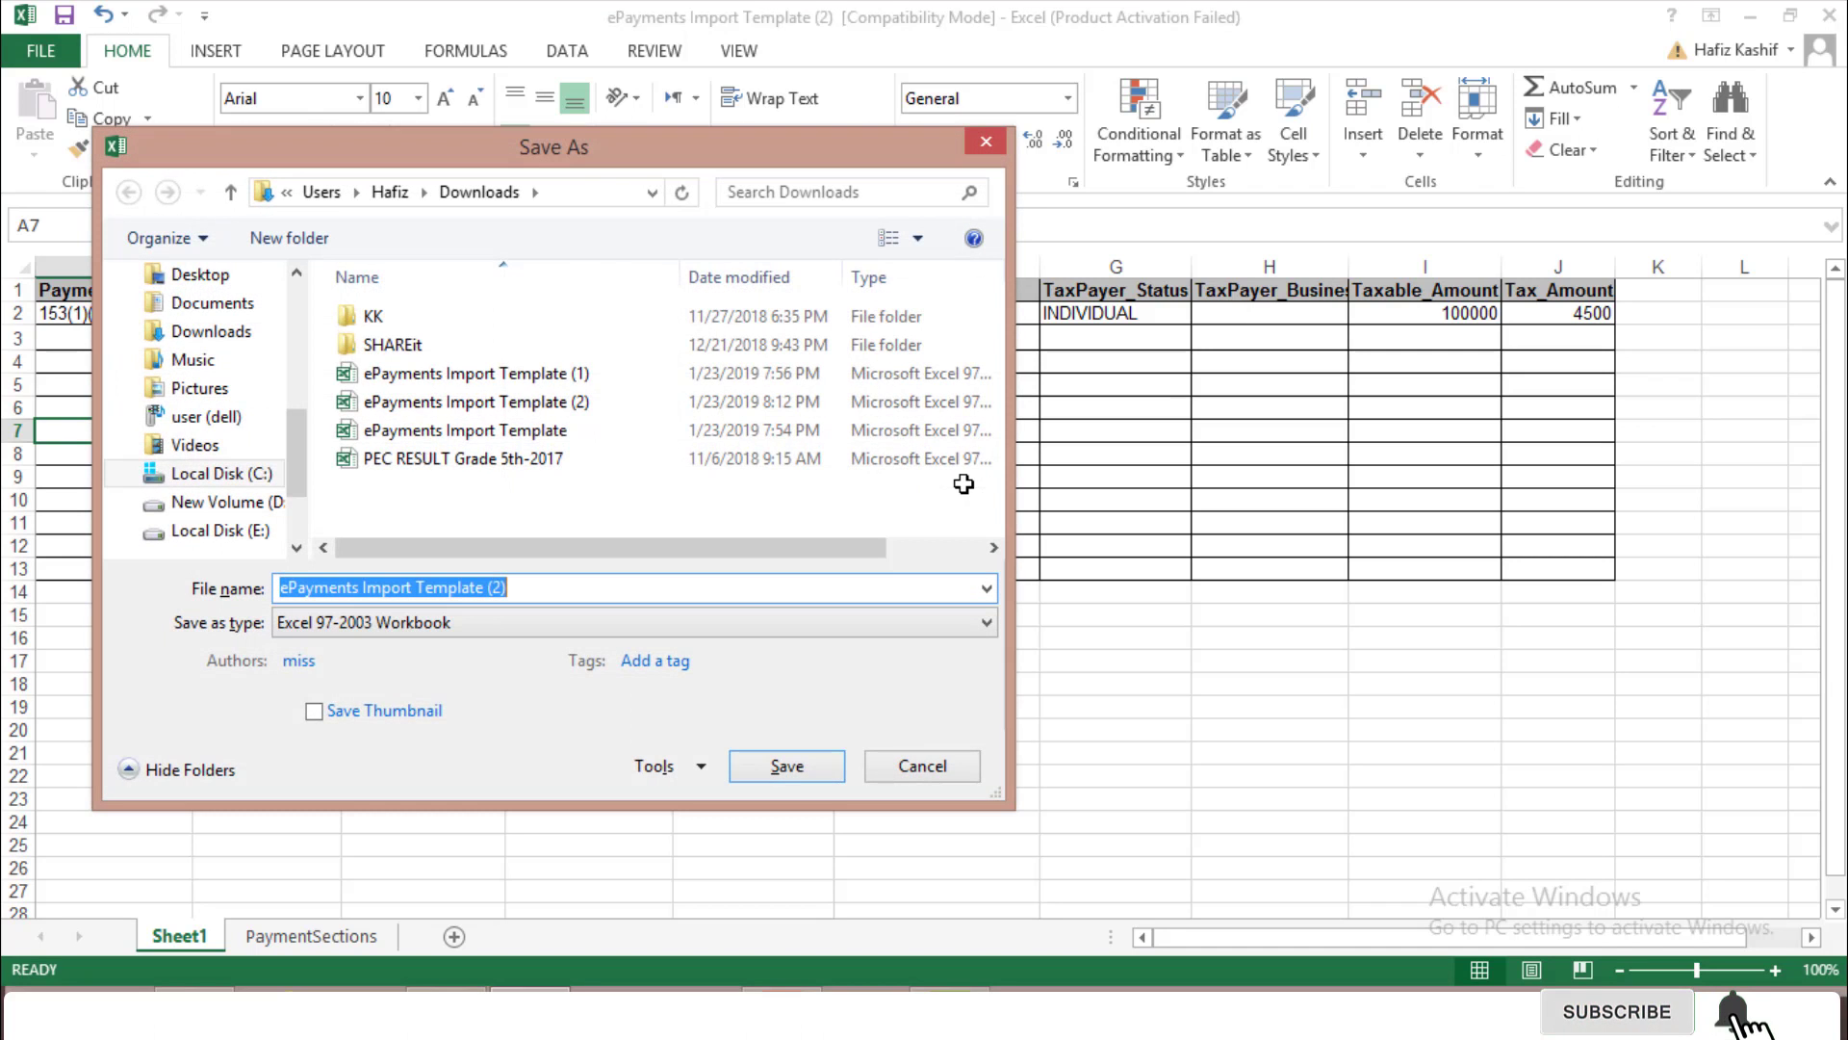
scroll(303, 442, up, 5)
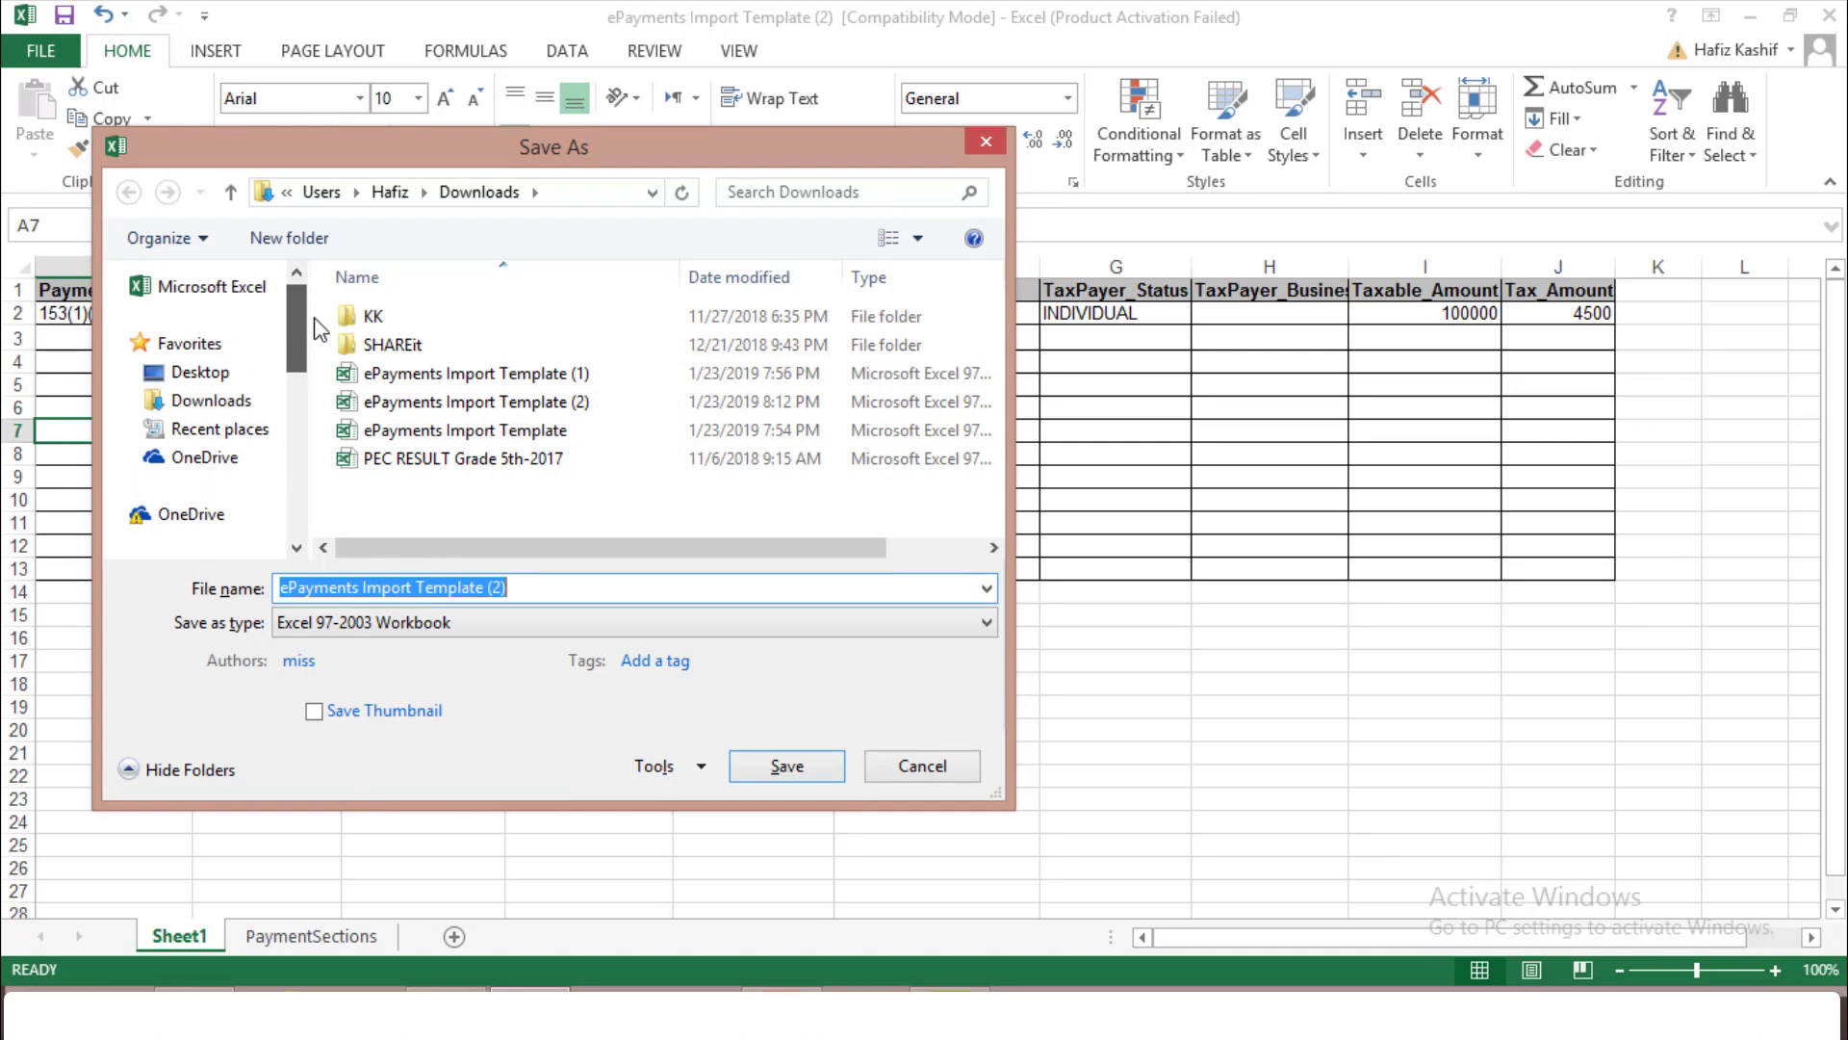
click(246, 371)
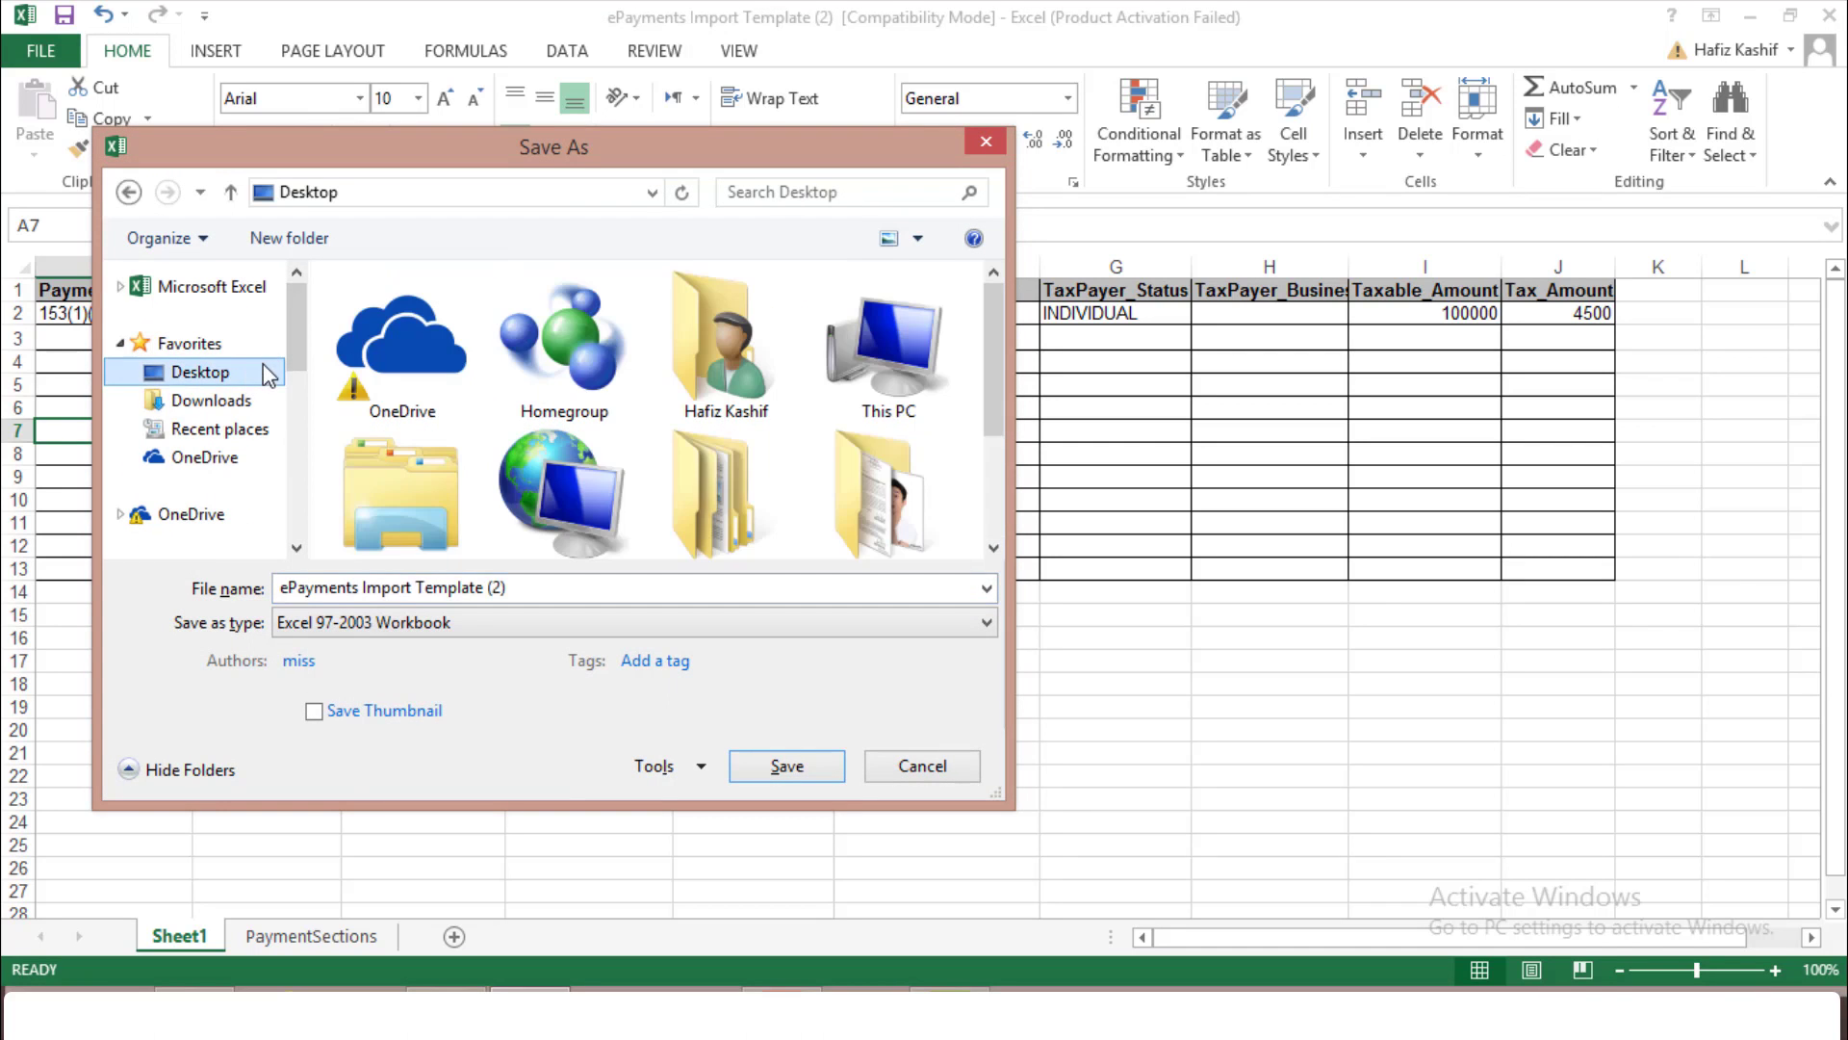
click(541, 587)
key(BackSpace)
key(BackSpace)
key(BackSpace)
key(BackSpace)
click(775, 765)
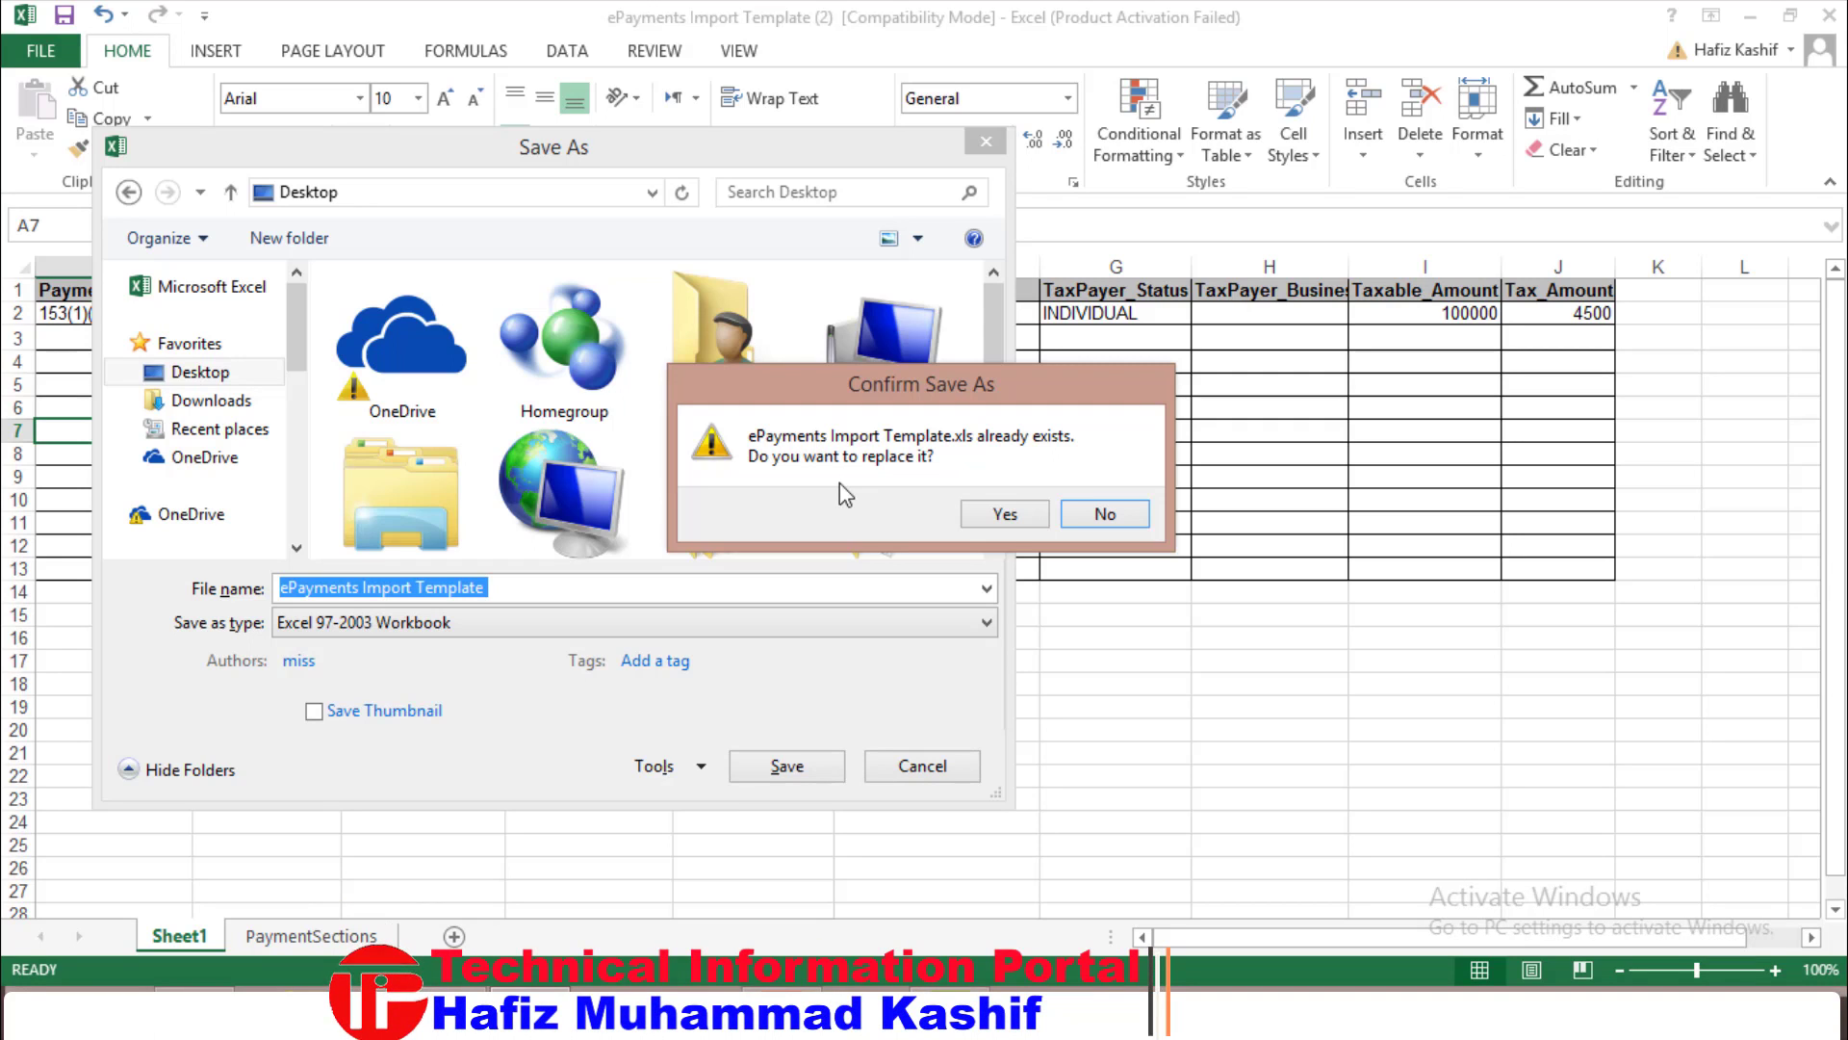
click(1005, 515)
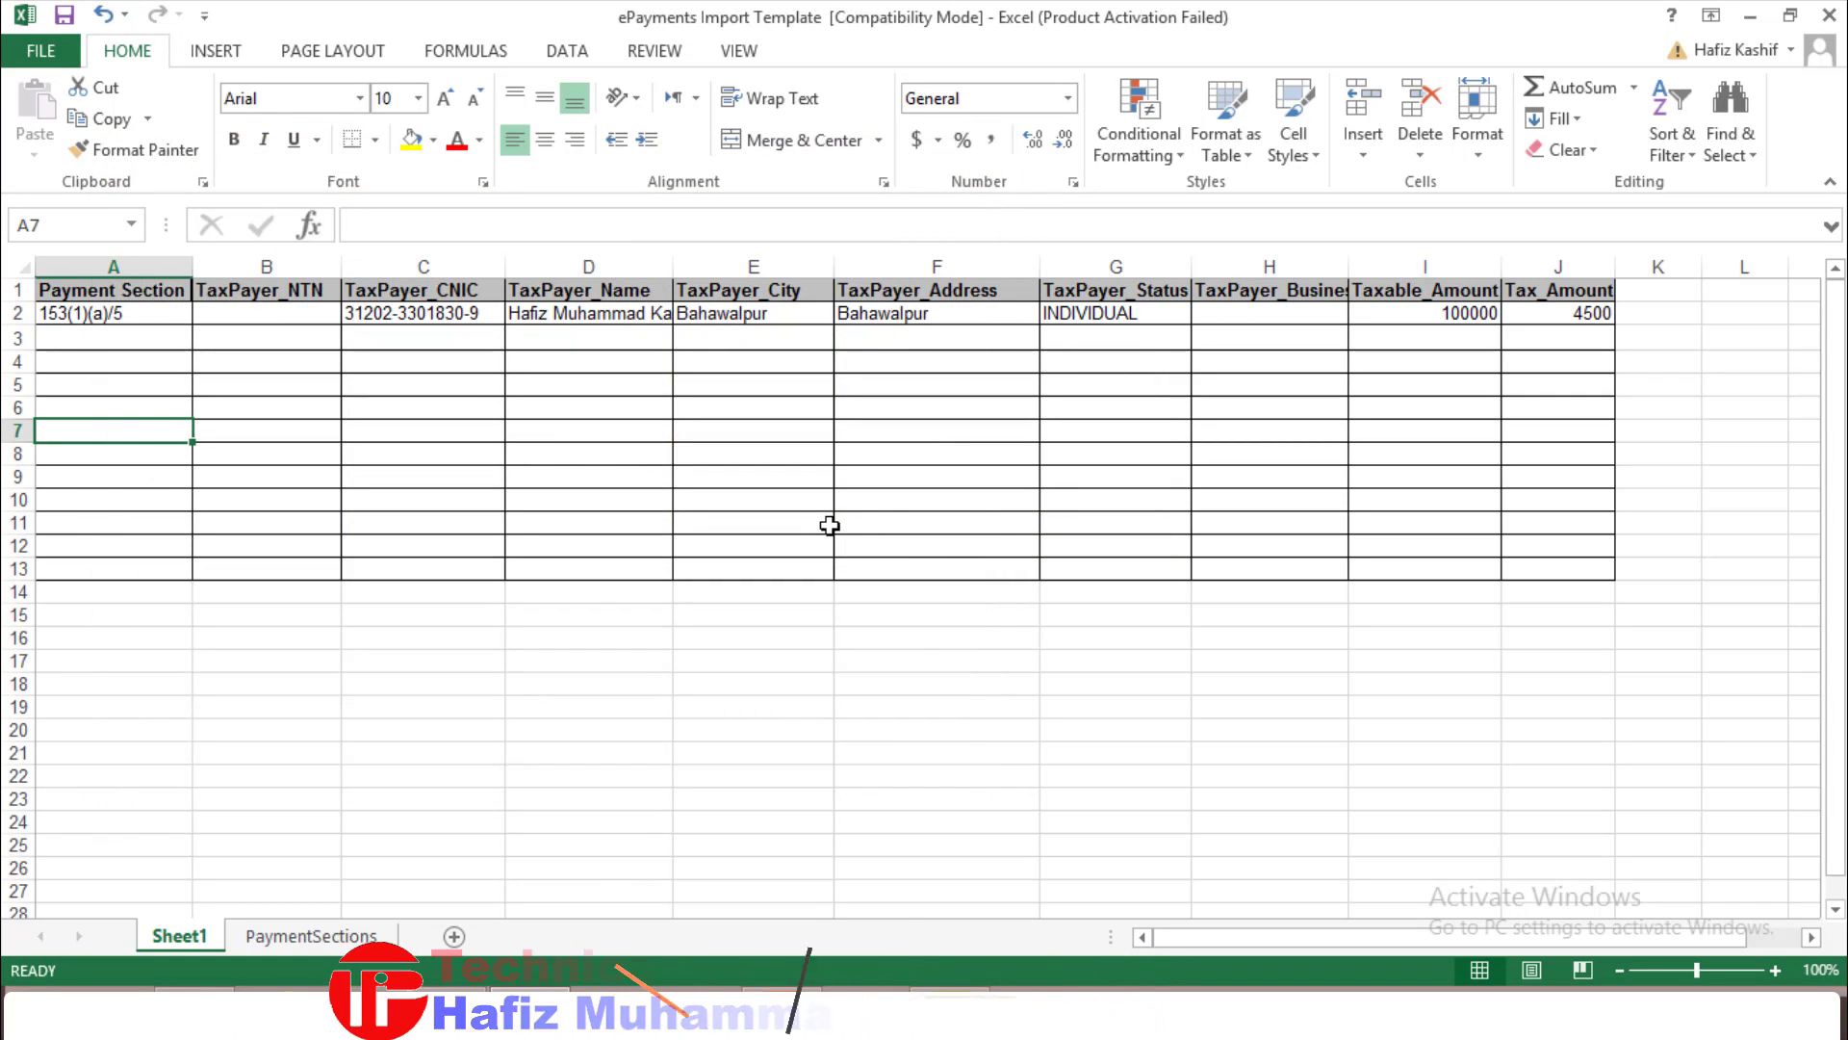
click(1828, 17)
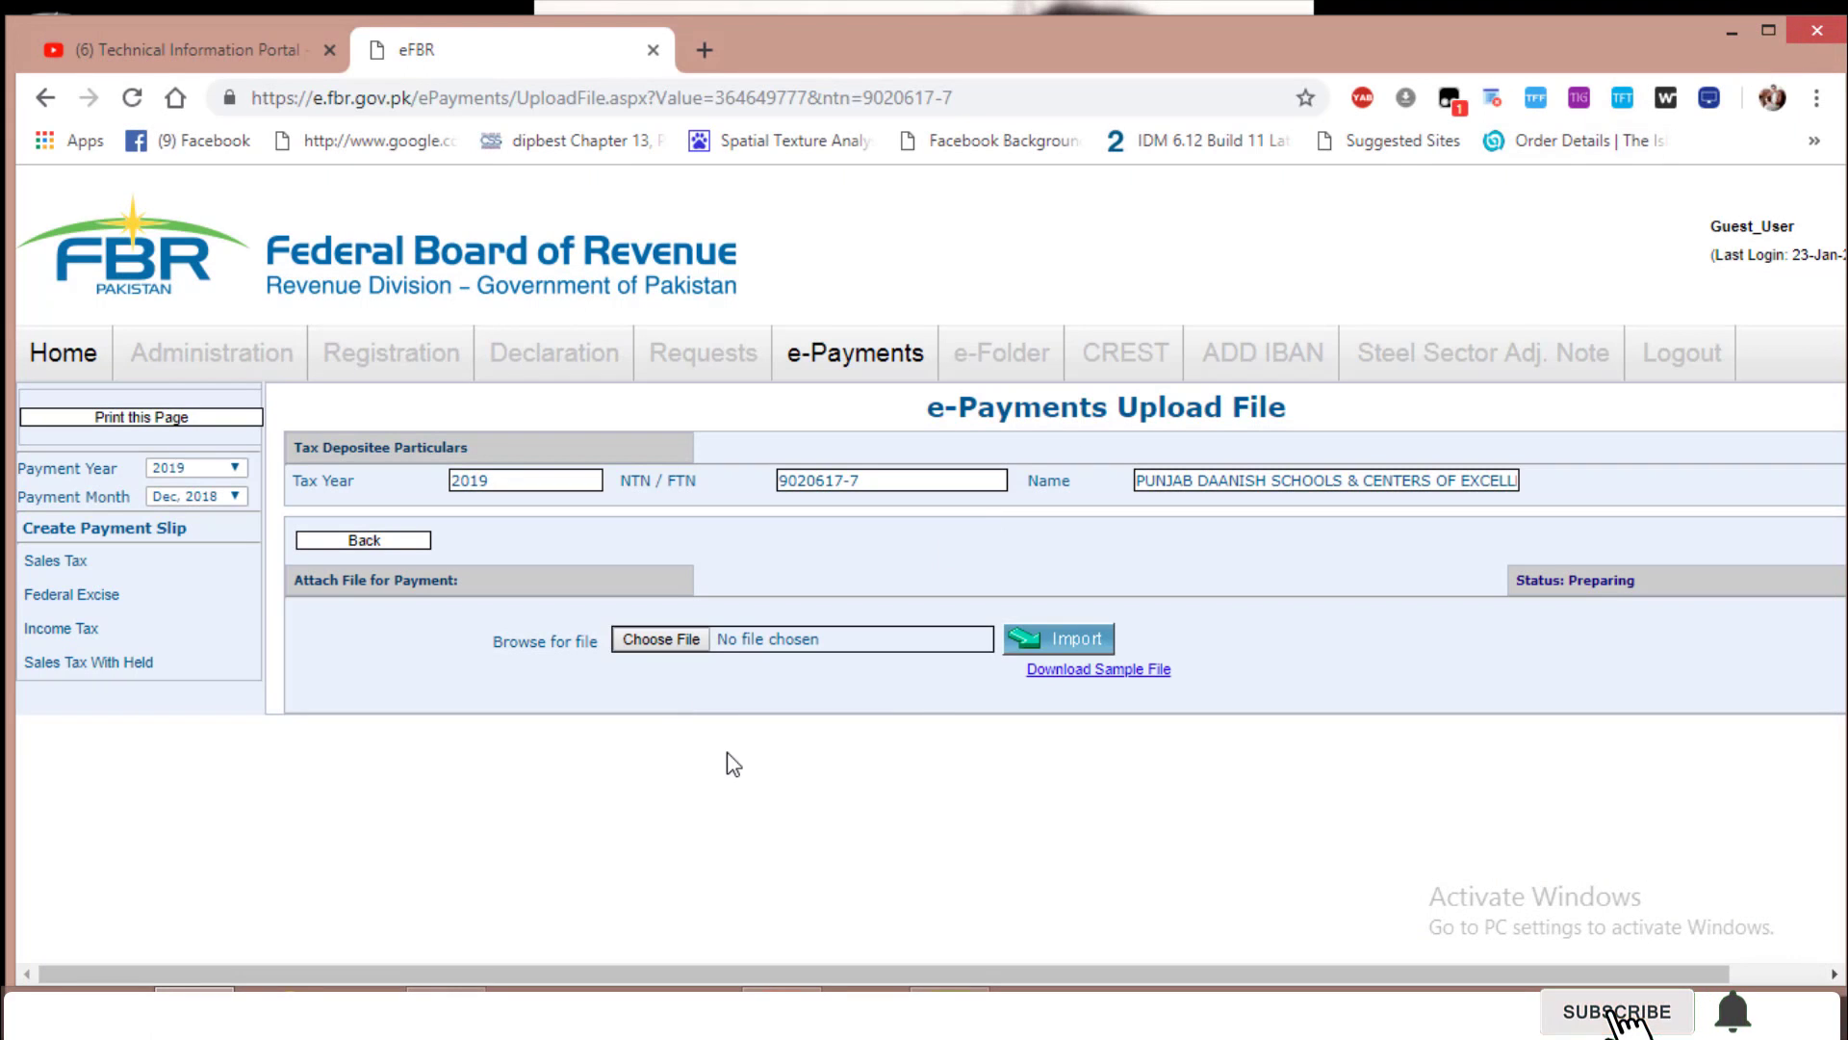
Attach ePayments Import Template.xls from the Desktop and import it
click(681, 639)
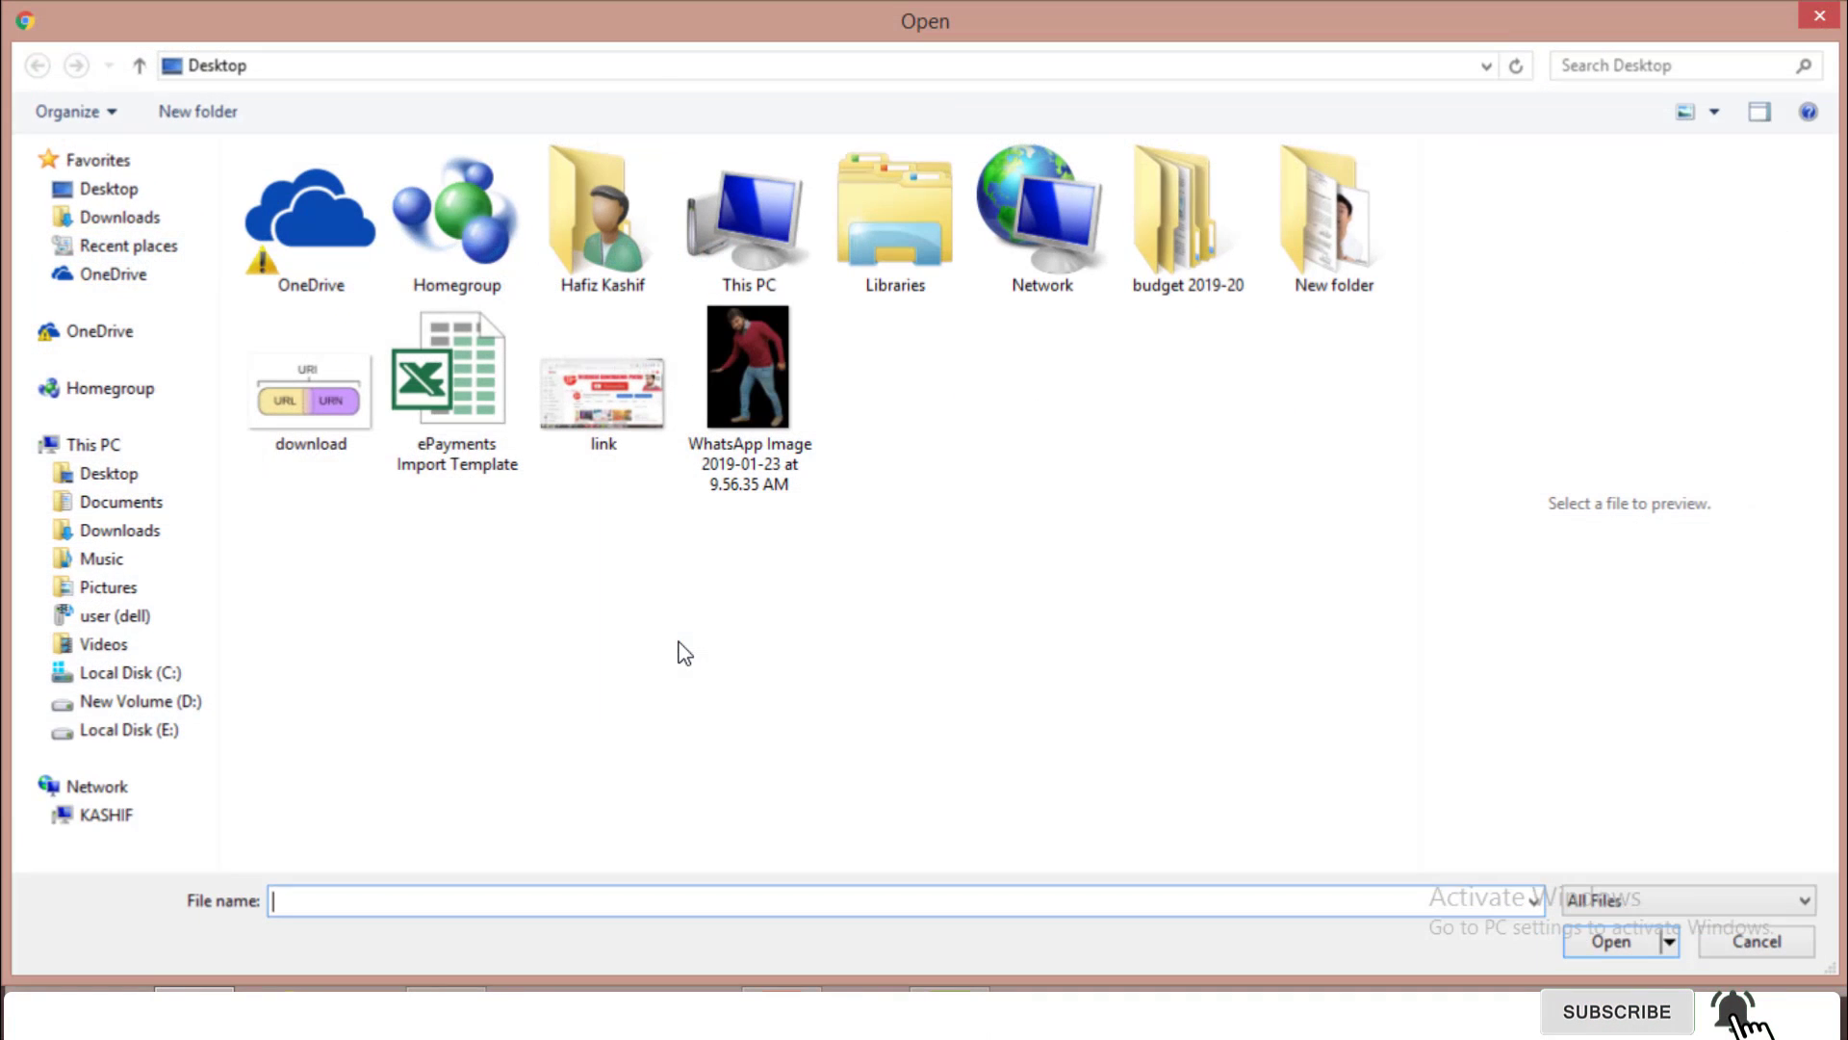
double_click(461, 402)
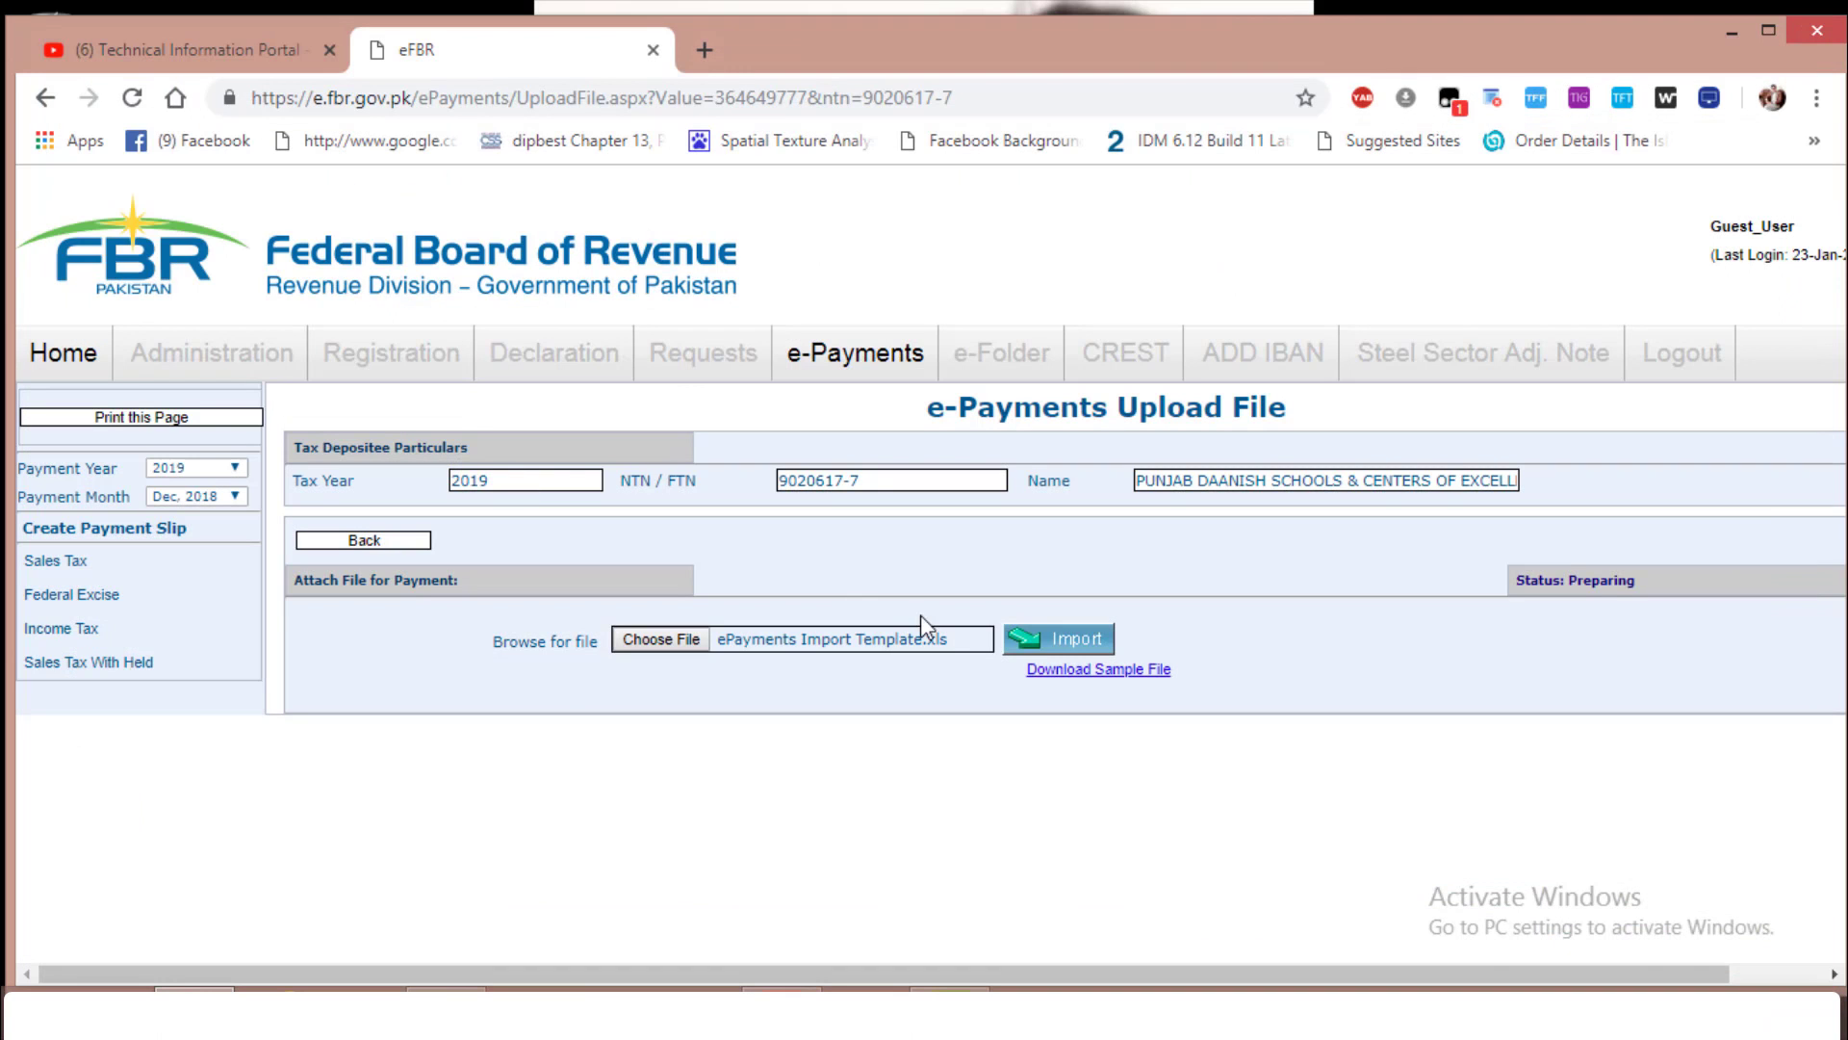
click(1056, 650)
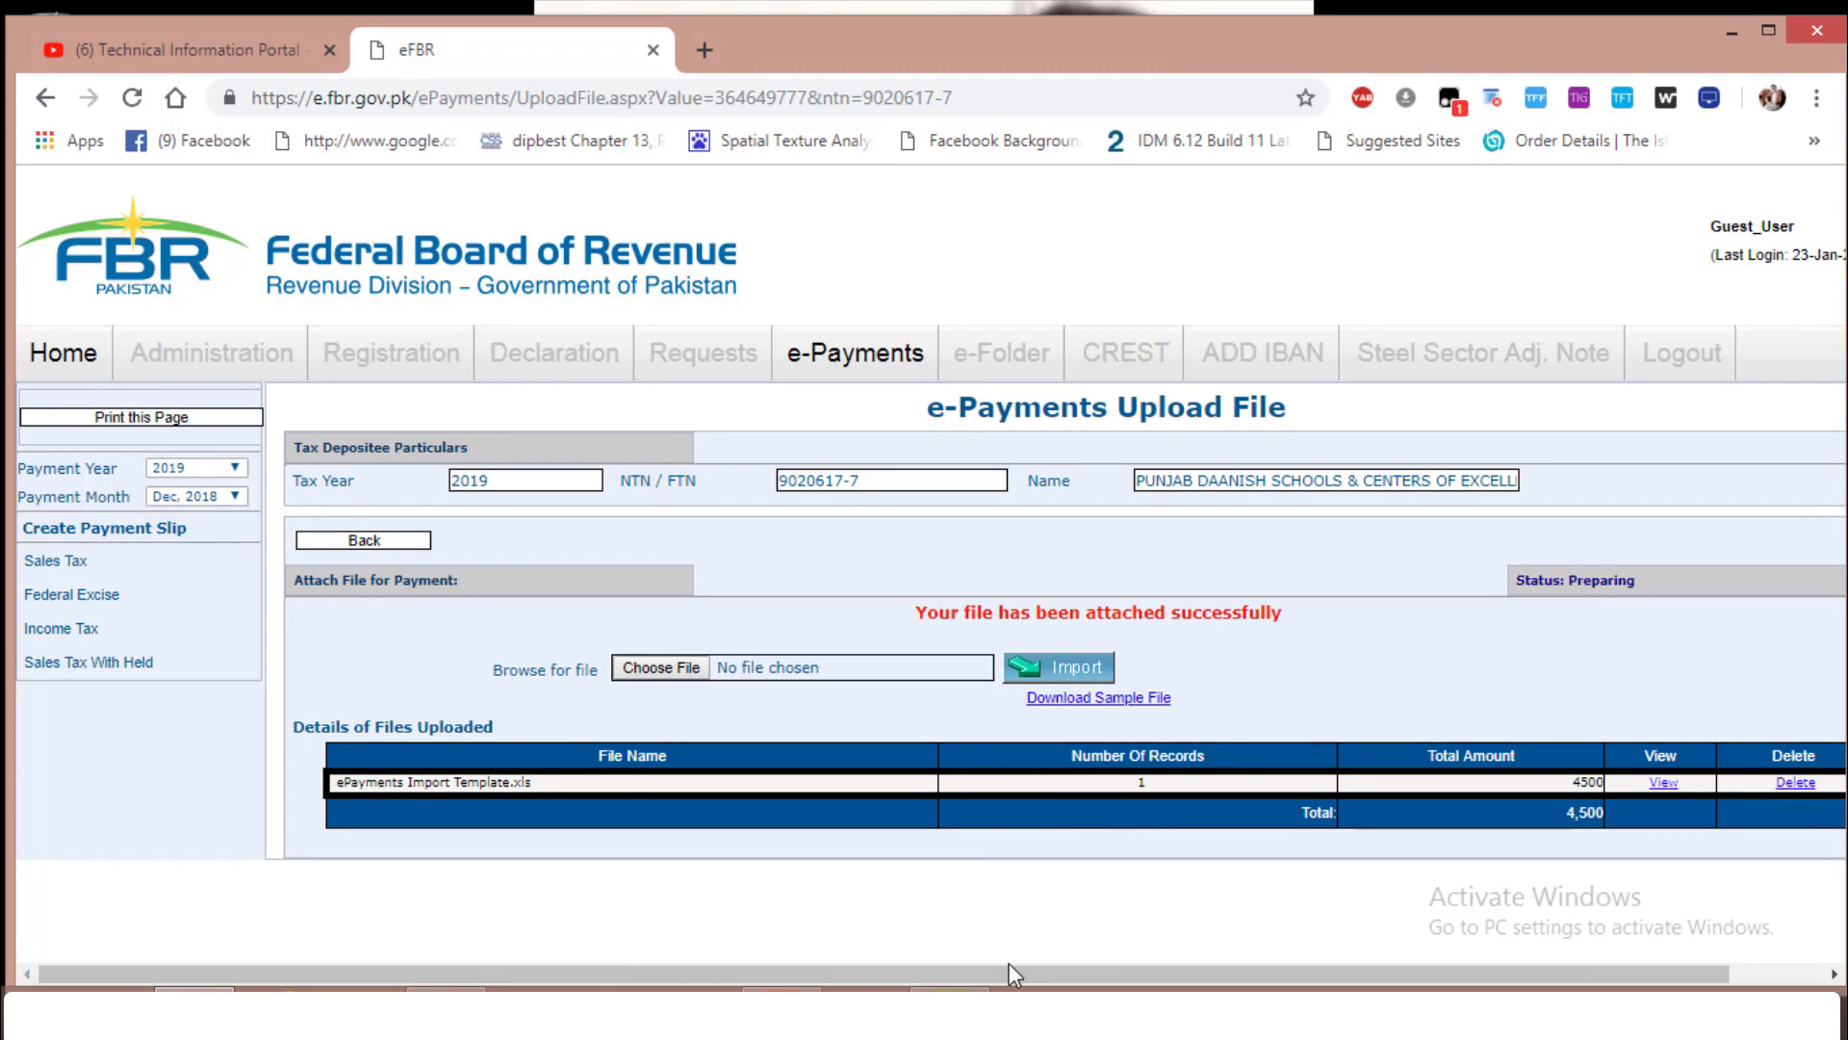
Review the import summary of 1 record totalling 4,500 and show the record's details
drag(1008, 968, 1042, 962)
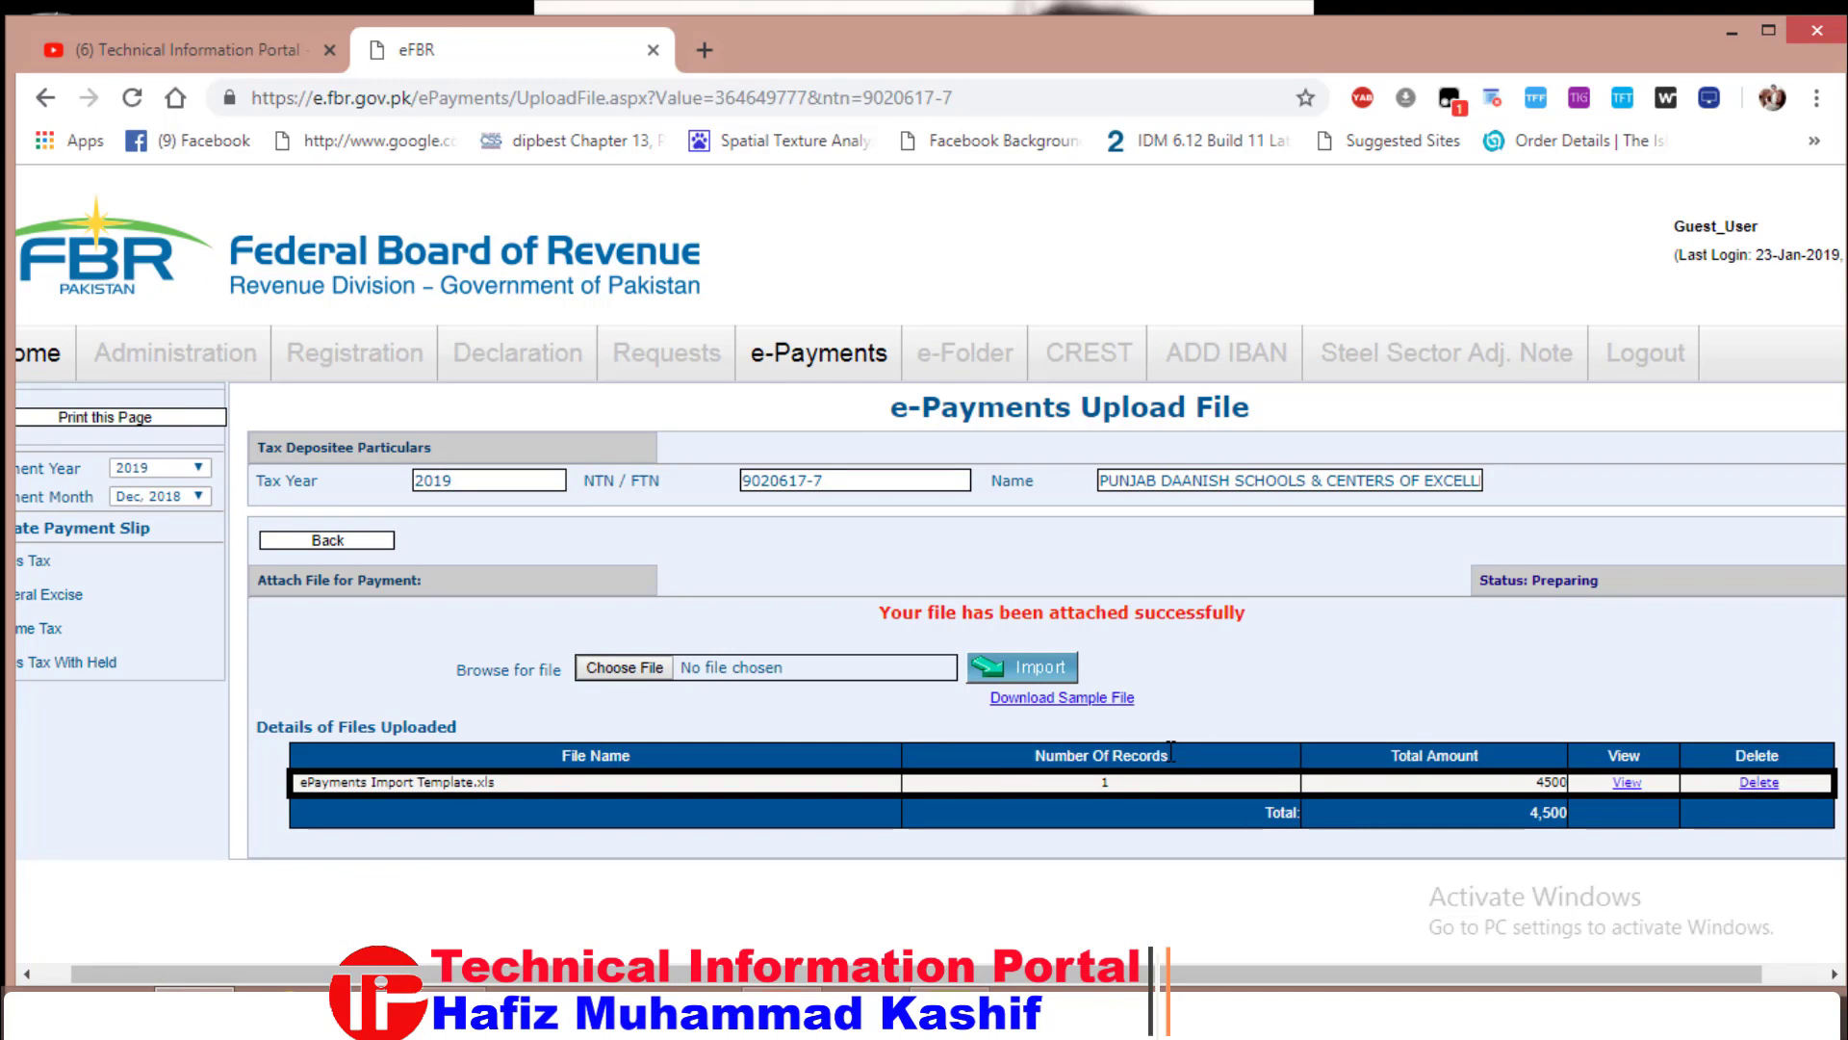
drag(1124, 783, 1083, 778)
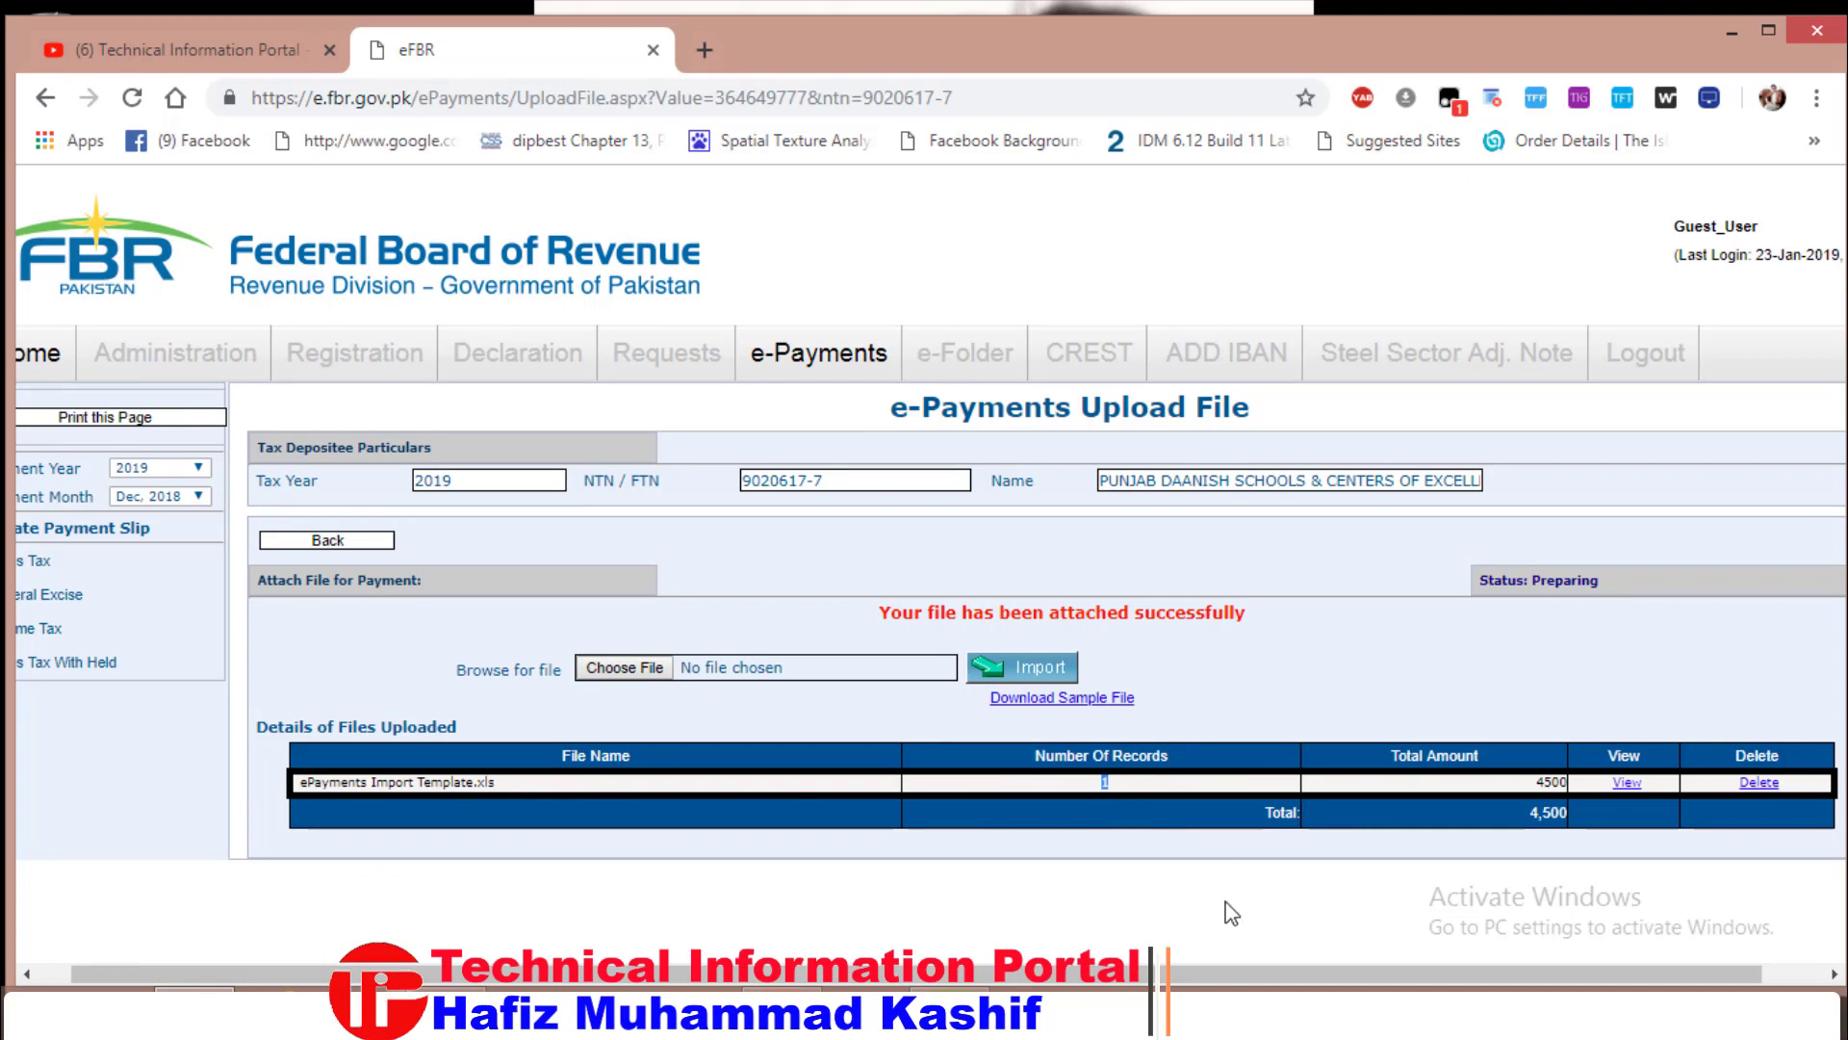
drag(1193, 966, 1268, 978)
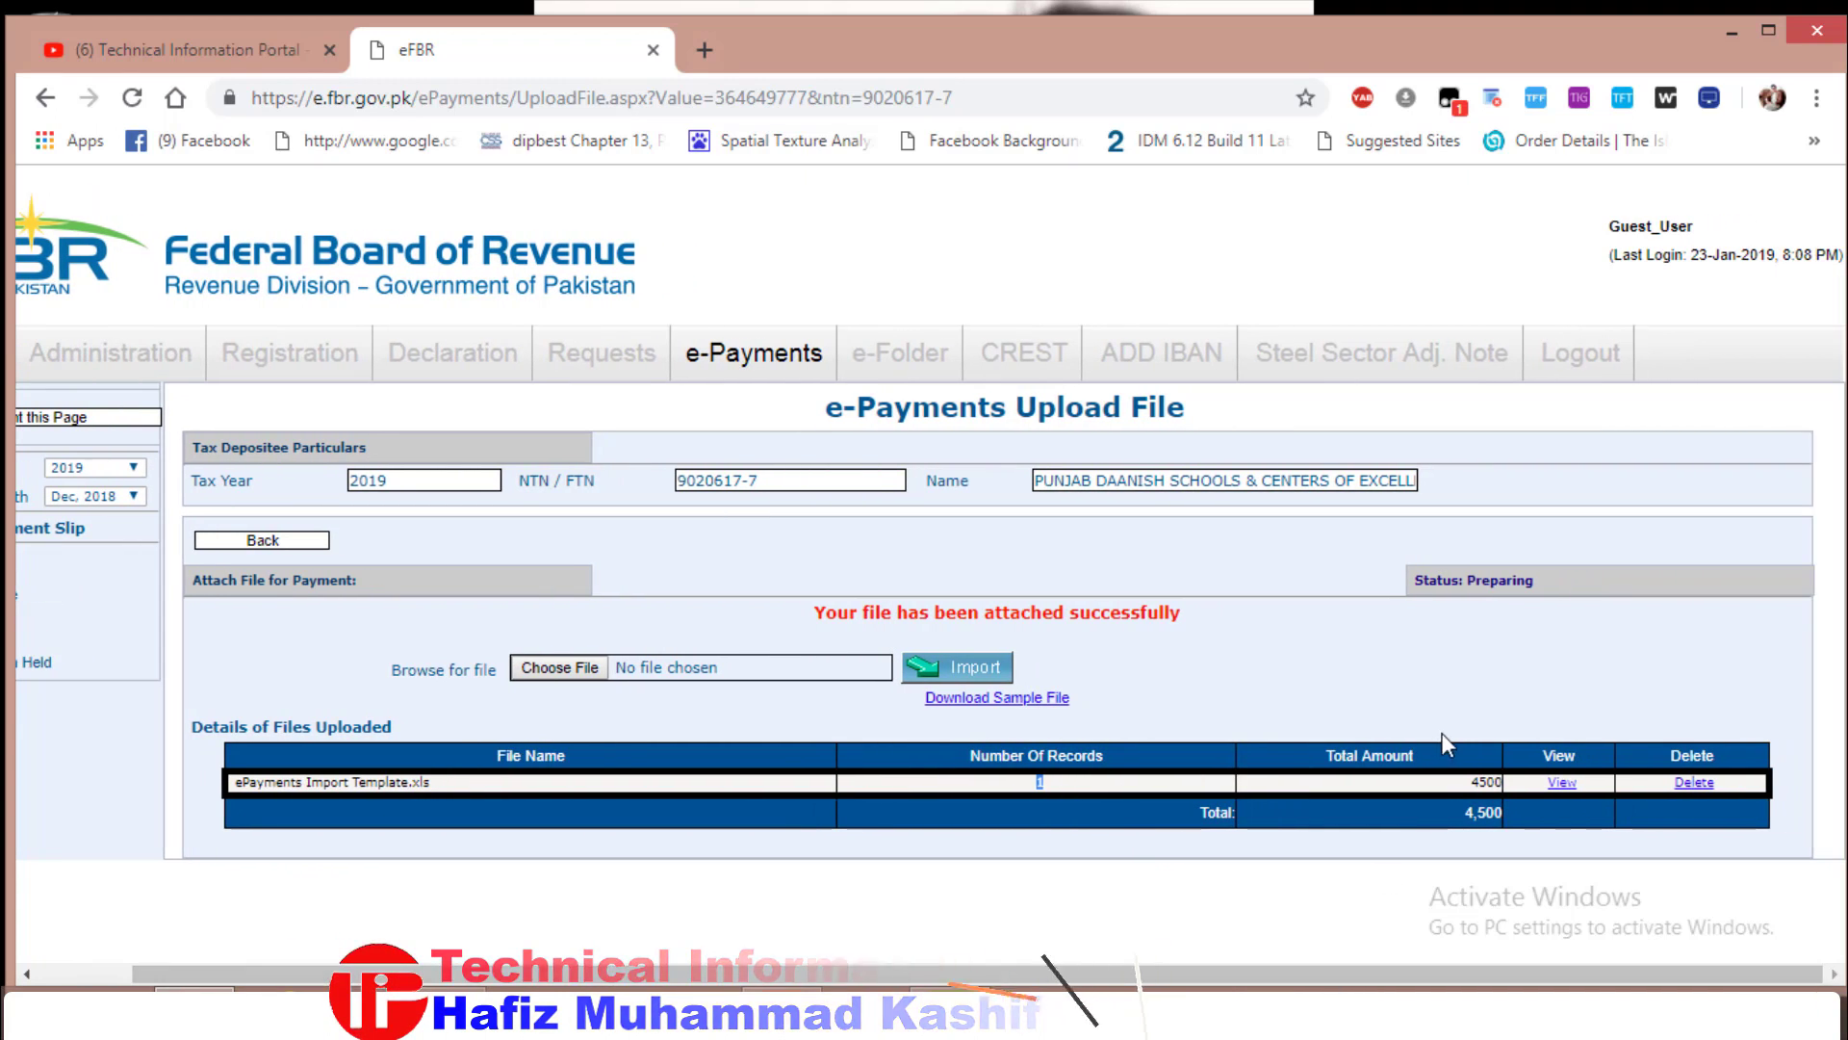
drag(1463, 782, 1495, 783)
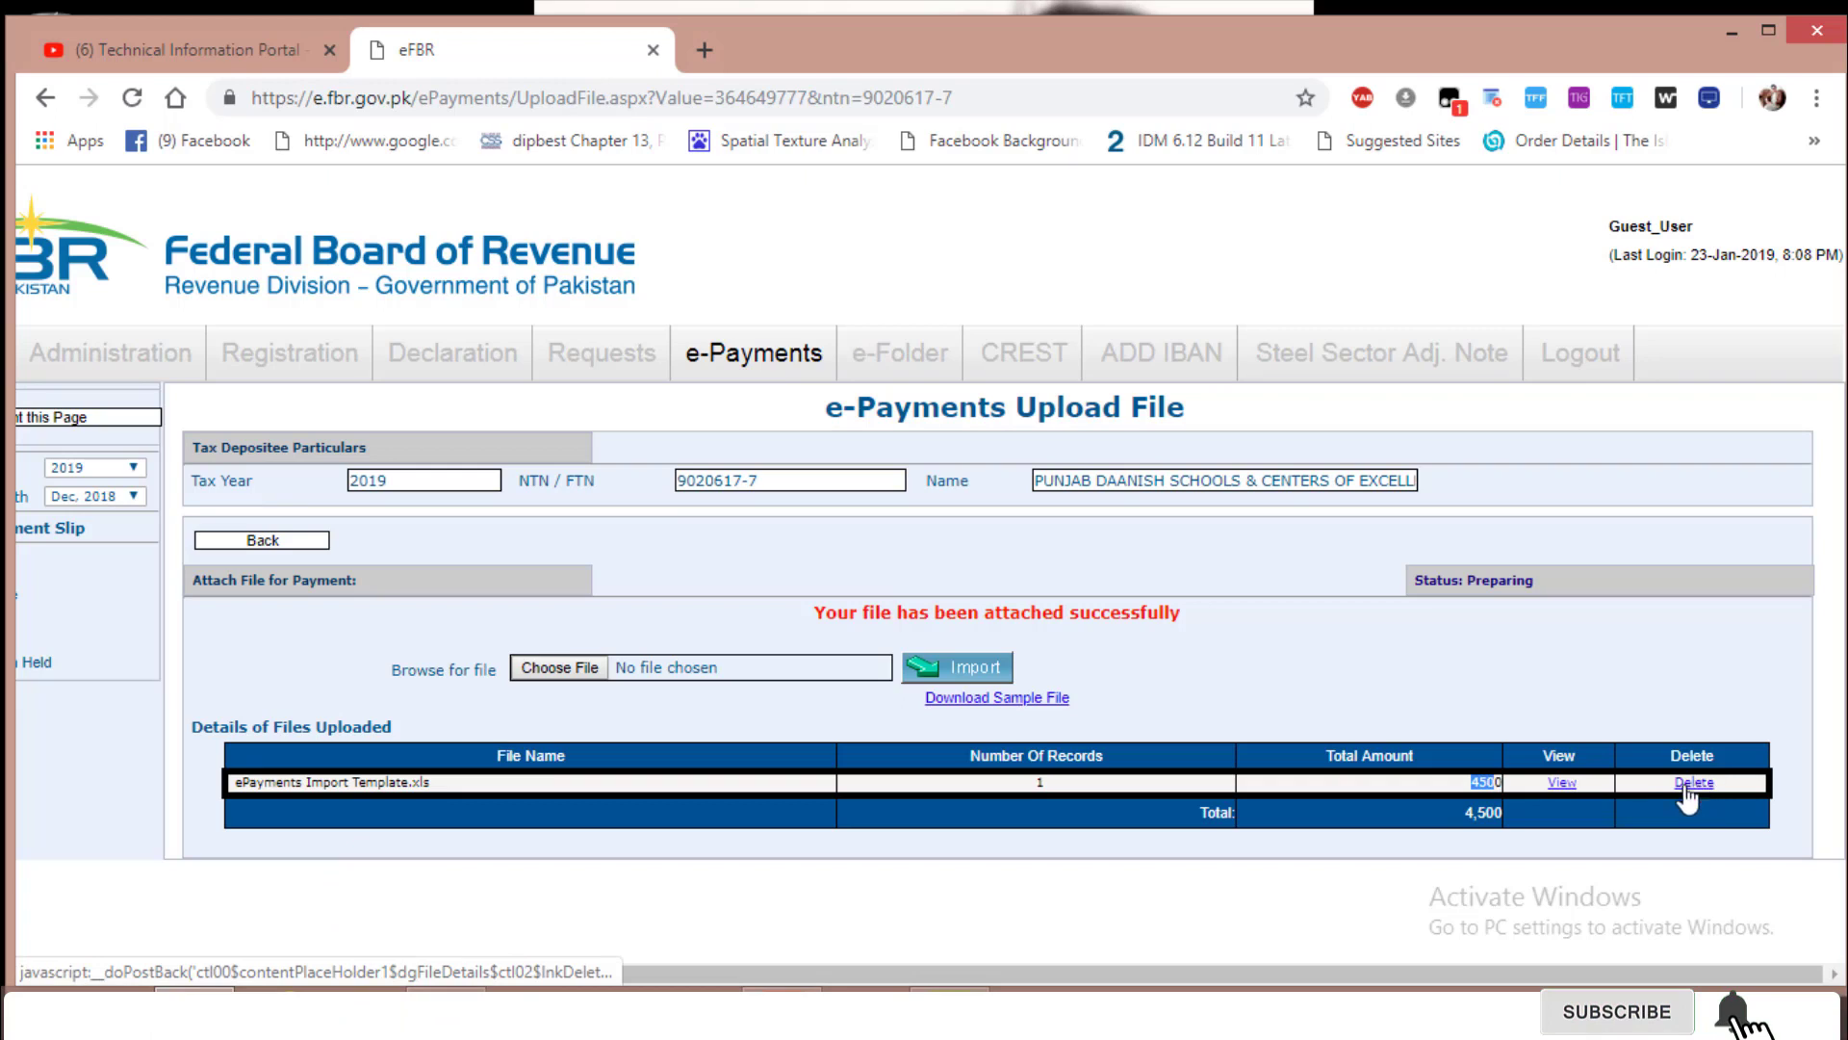
click(1602, 849)
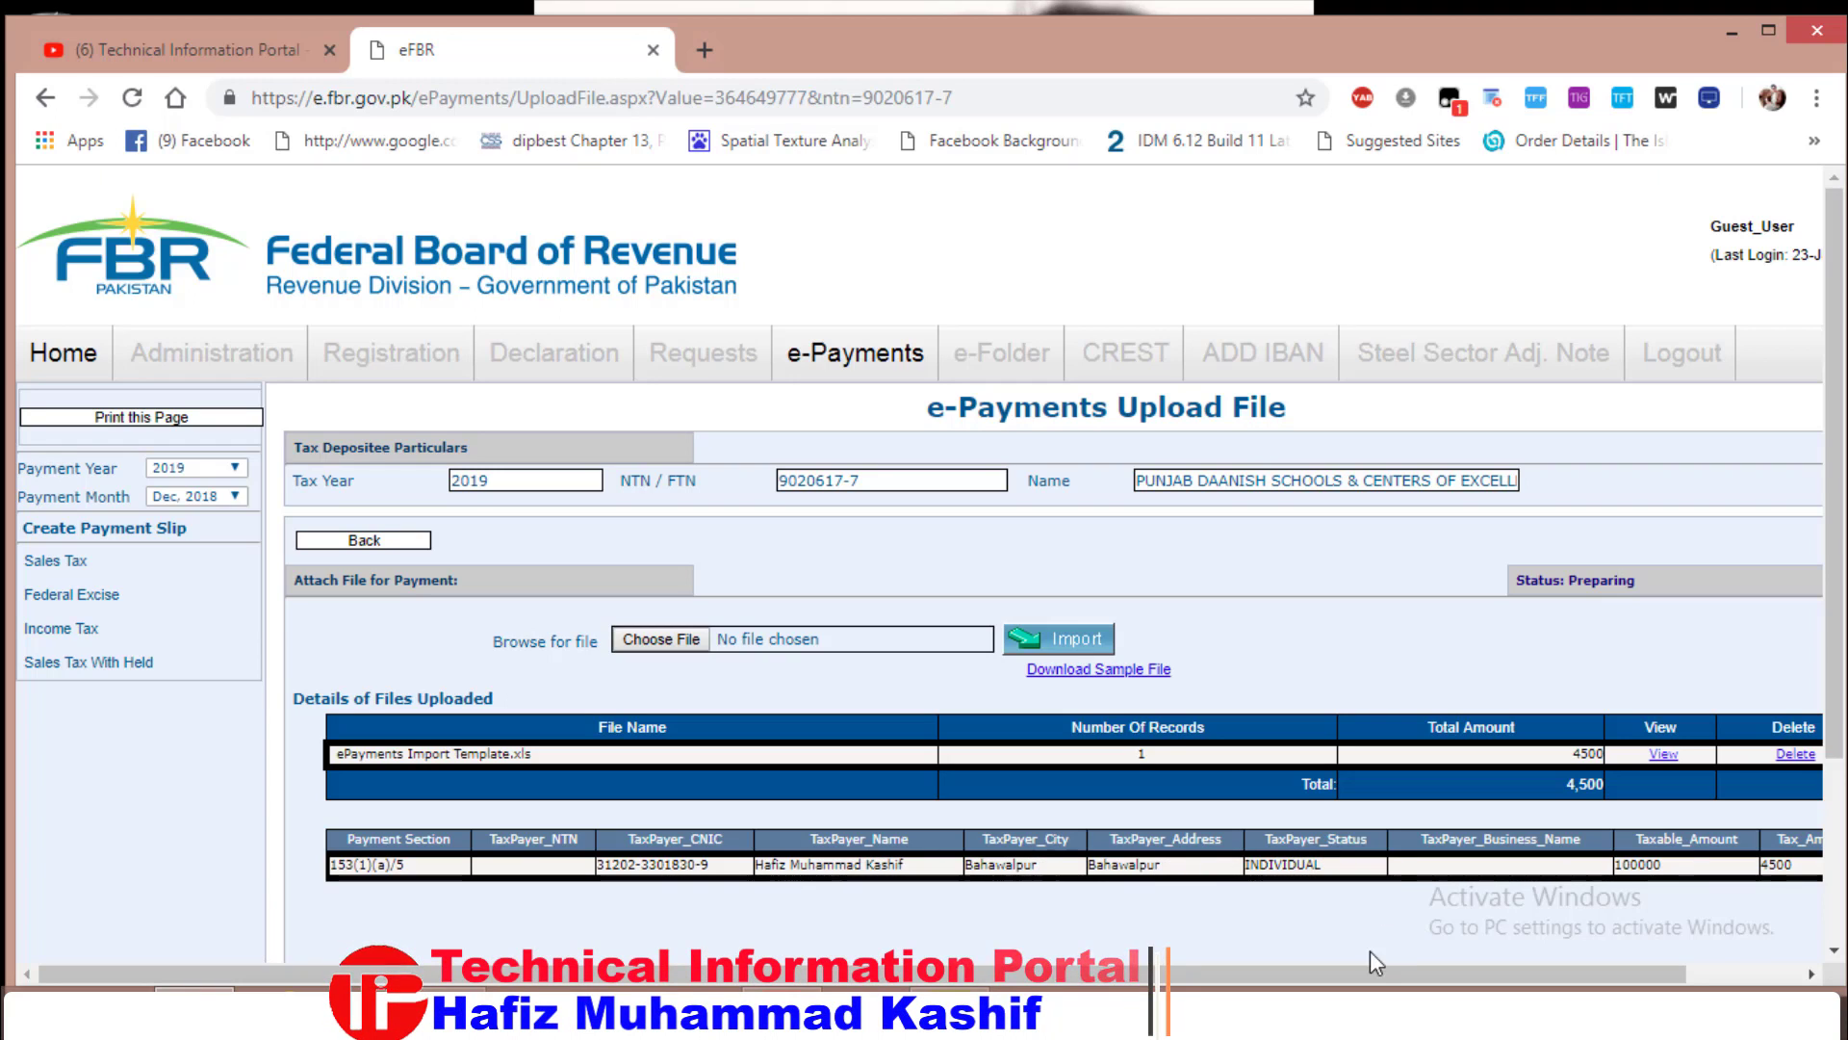
drag(1386, 974, 1505, 974)
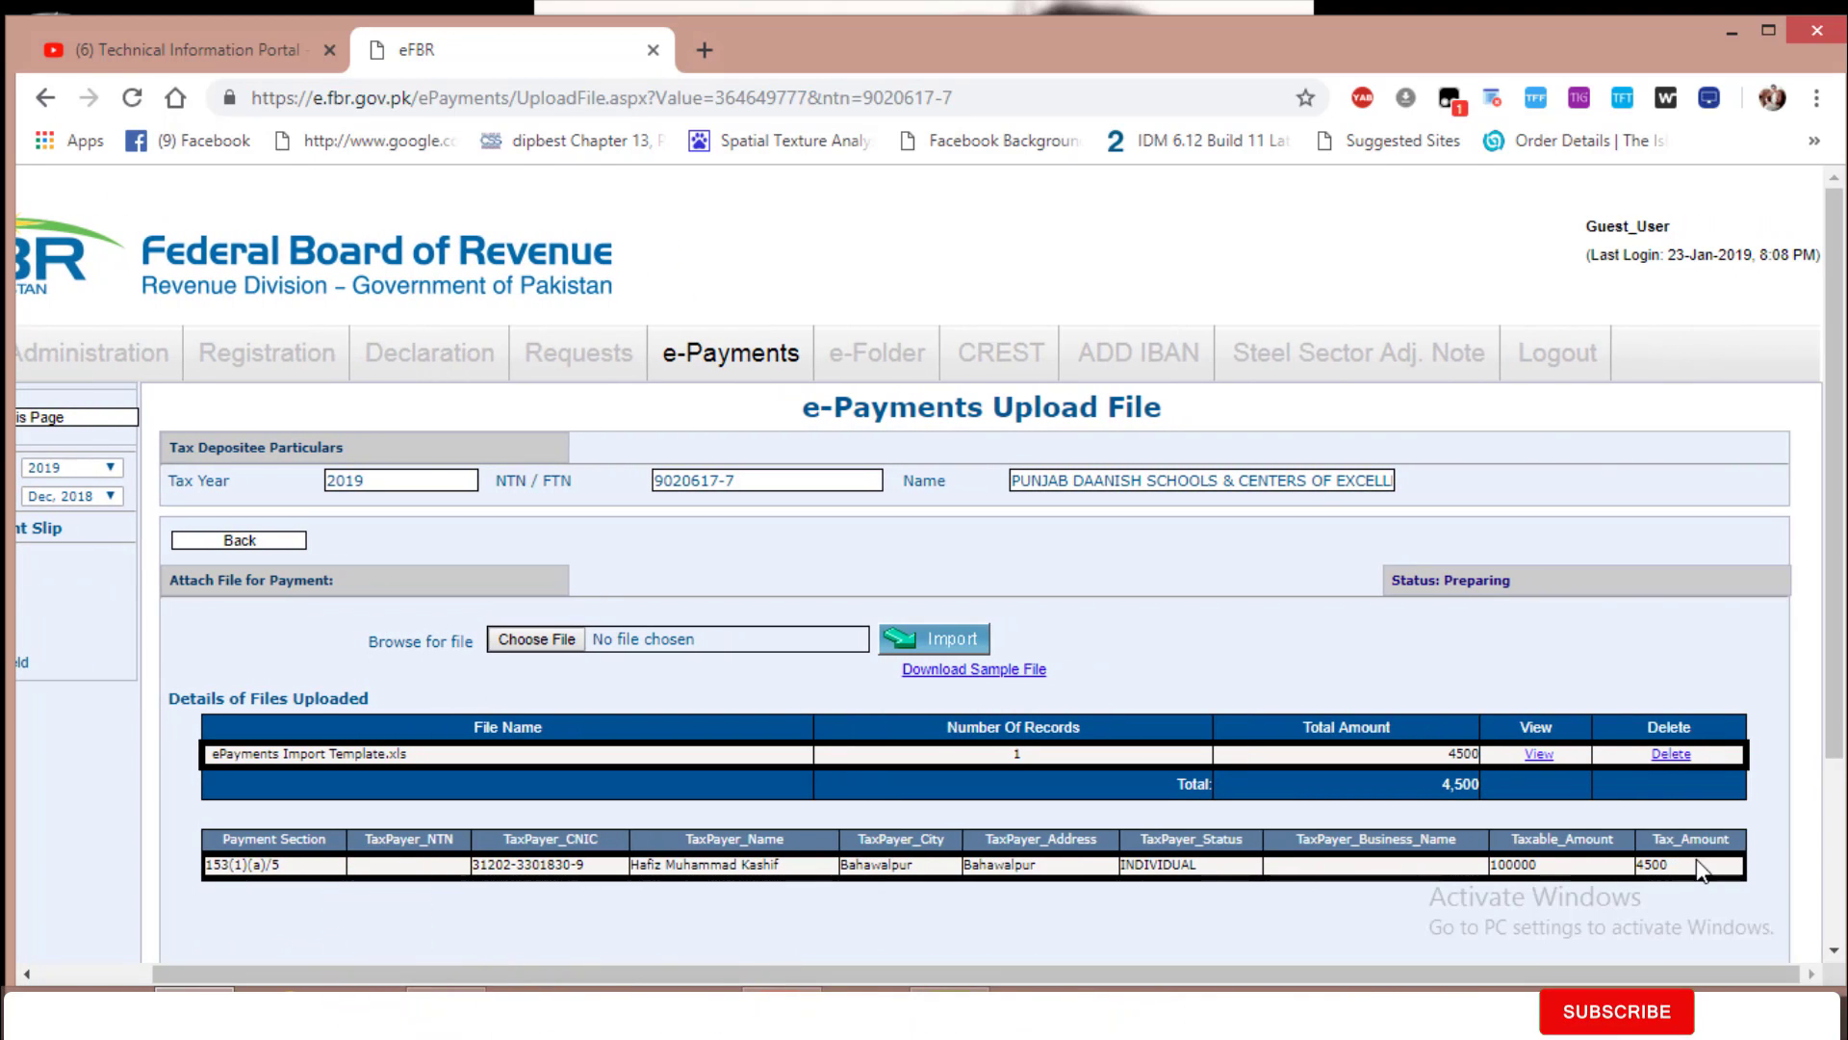
scroll(755, 953, left, 3)
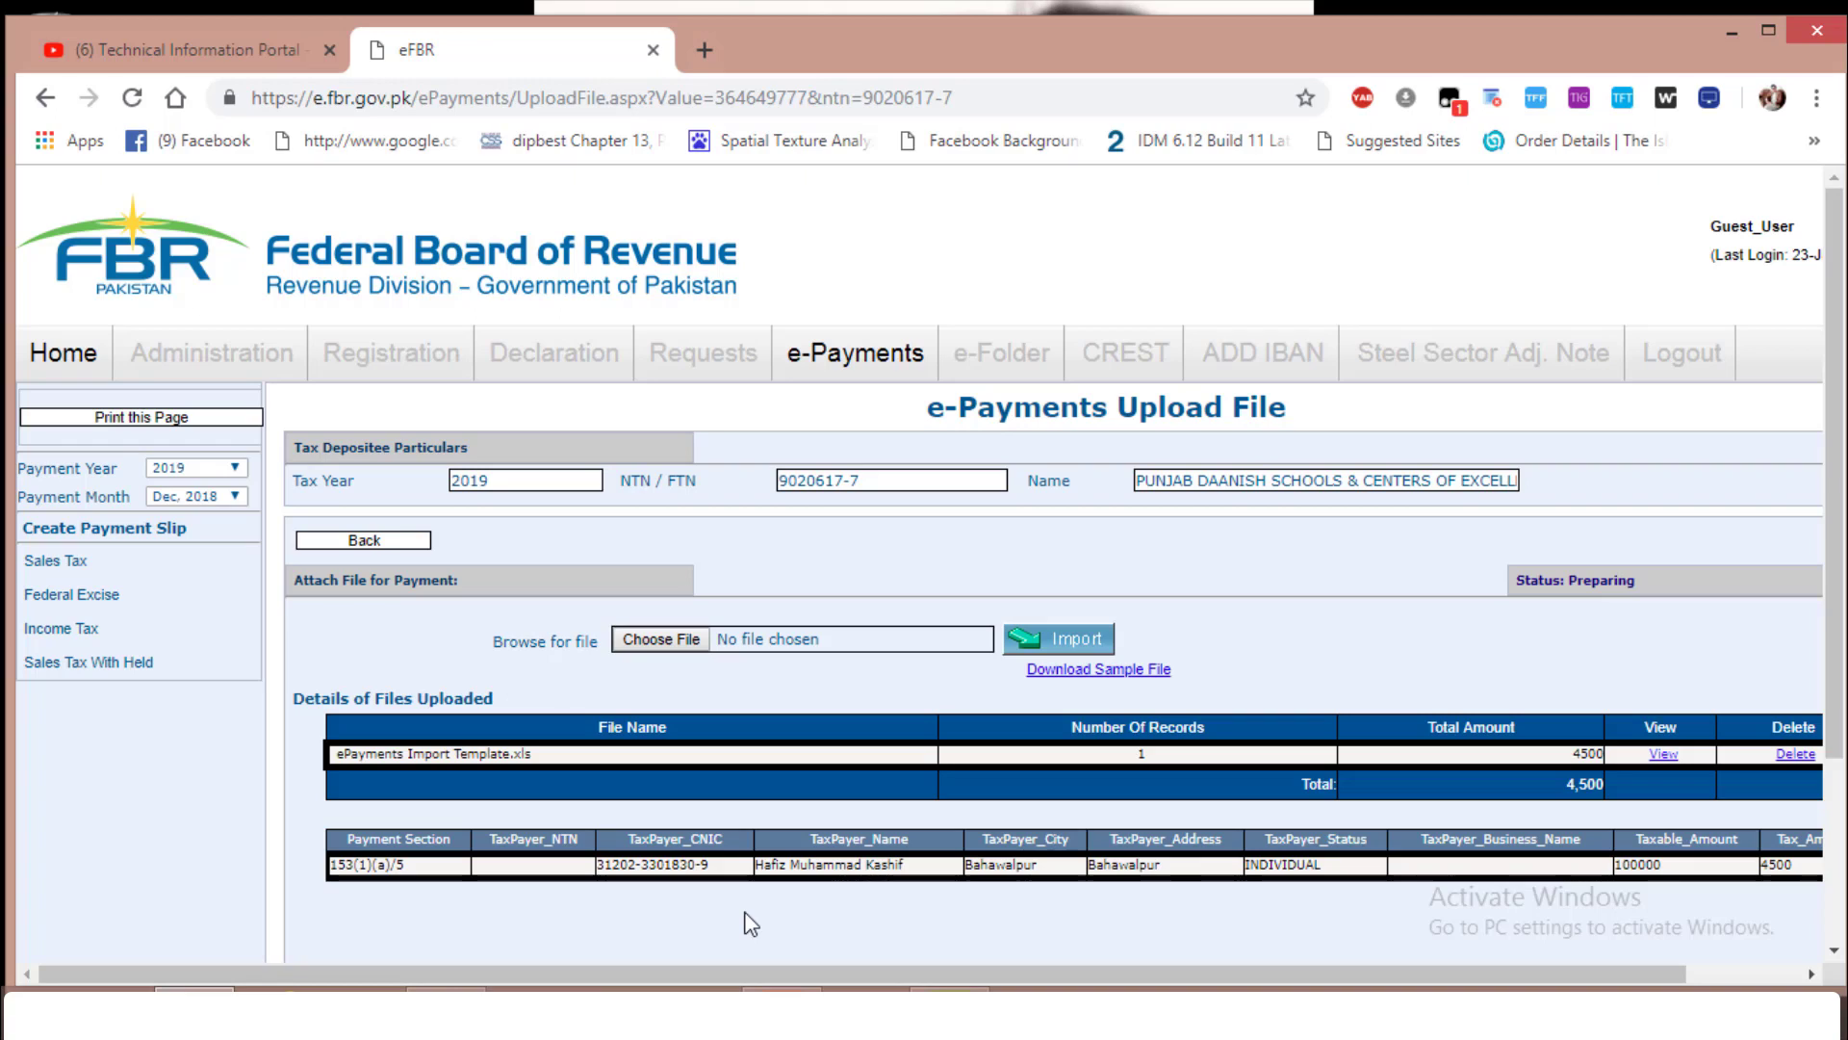
Return to the Income Tax e-Payments form and set the payment mode to Cheque
click(378, 540)
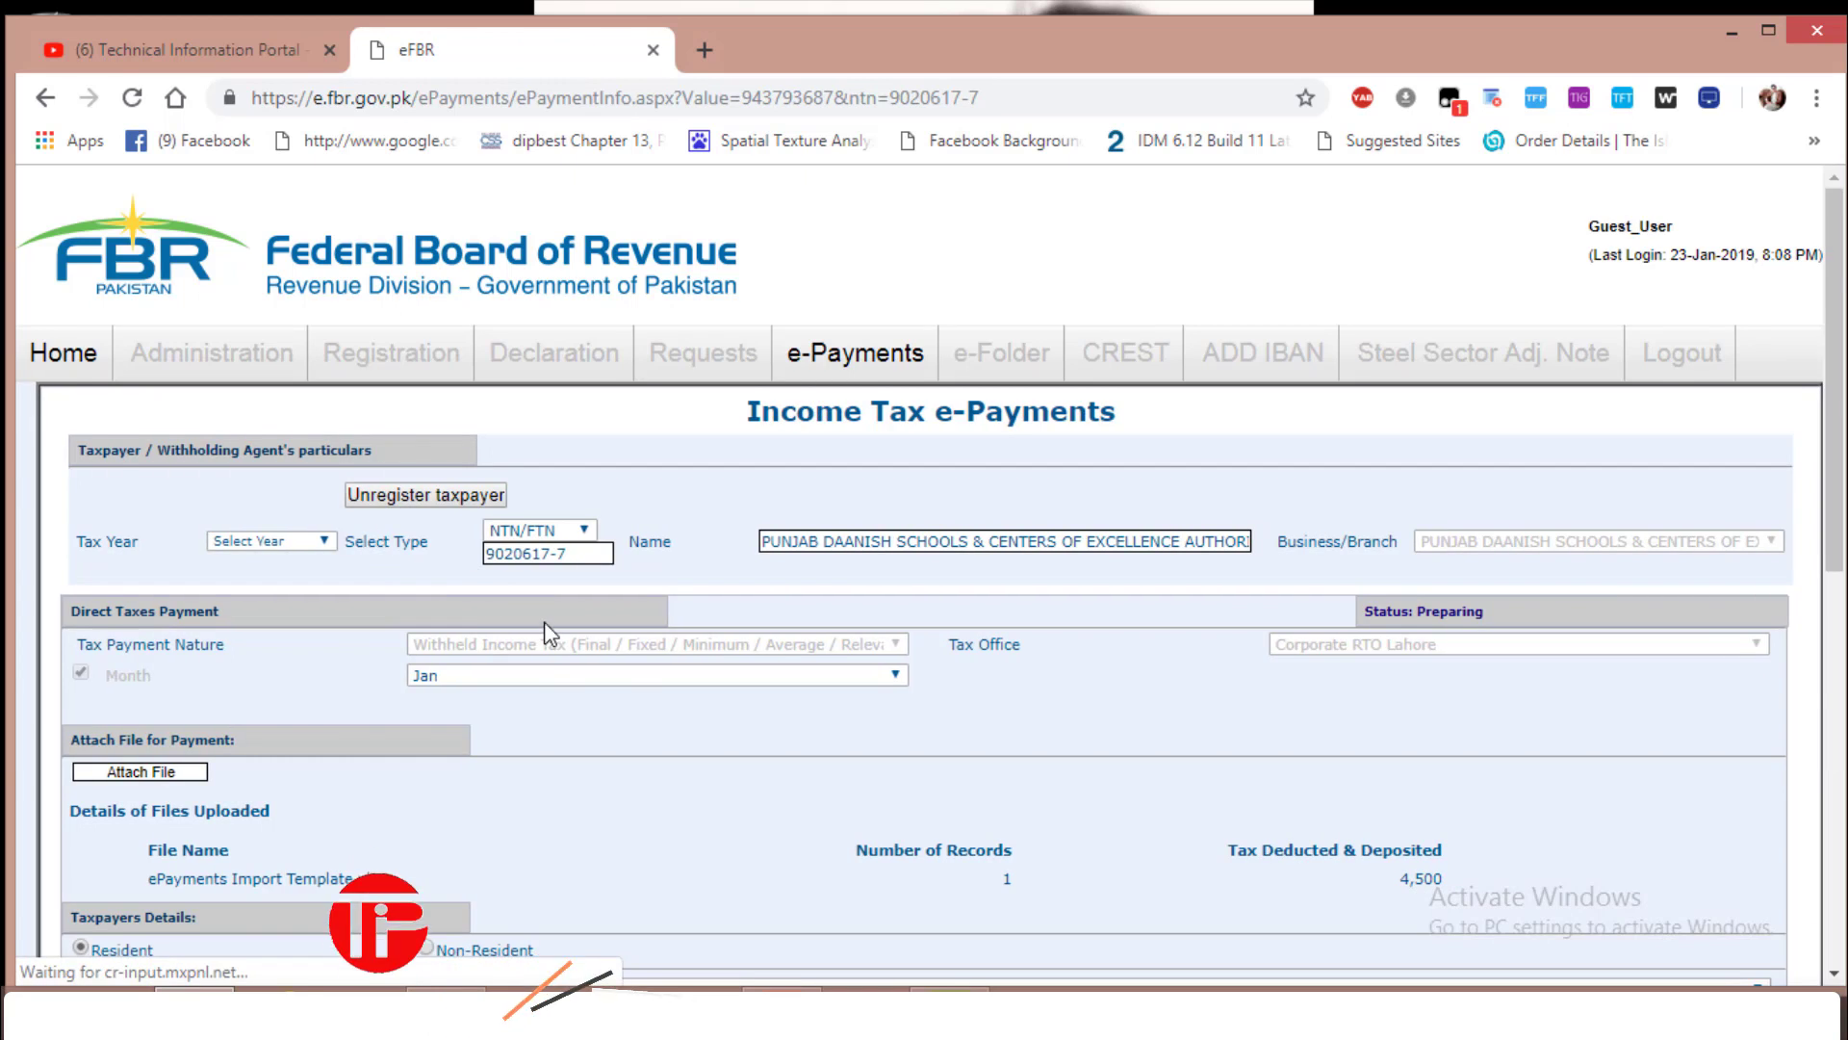
scroll(551, 637, down, 2)
scroll(551, 637, down, 4)
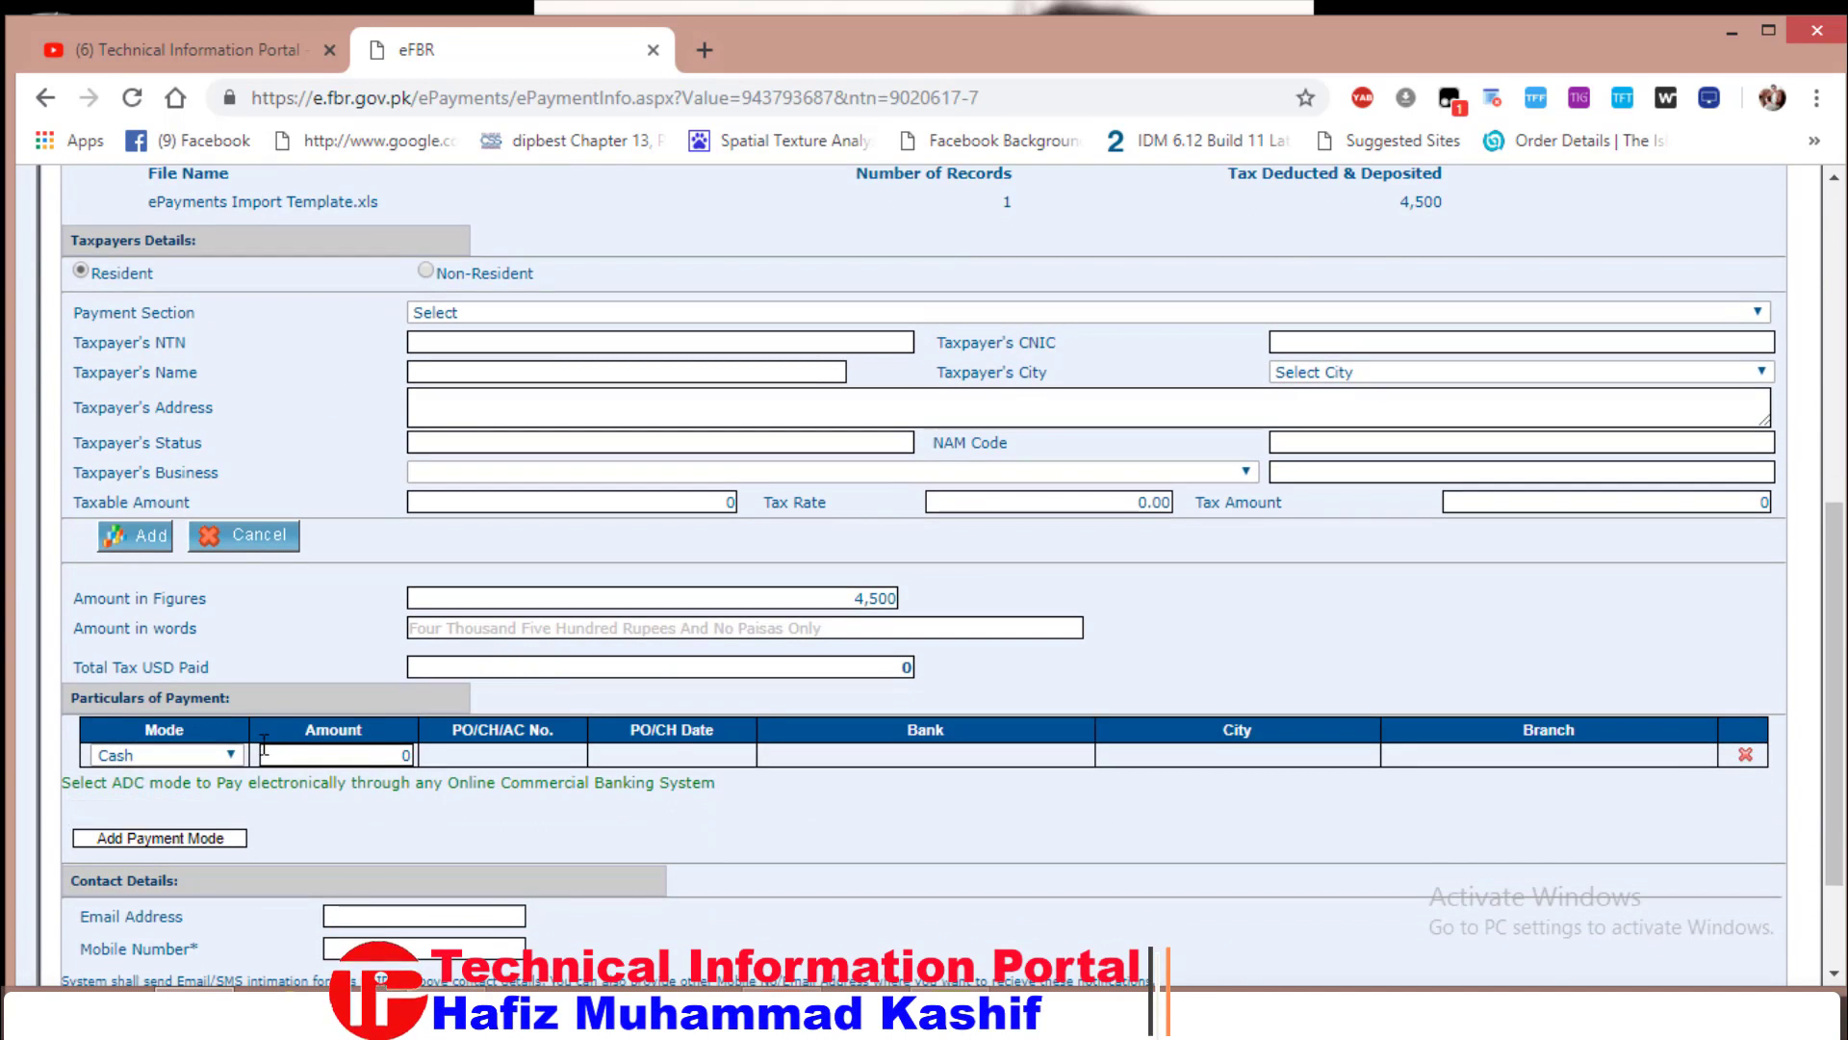
scroll(220, 689, down, 1)
click(231, 619)
click(231, 620)
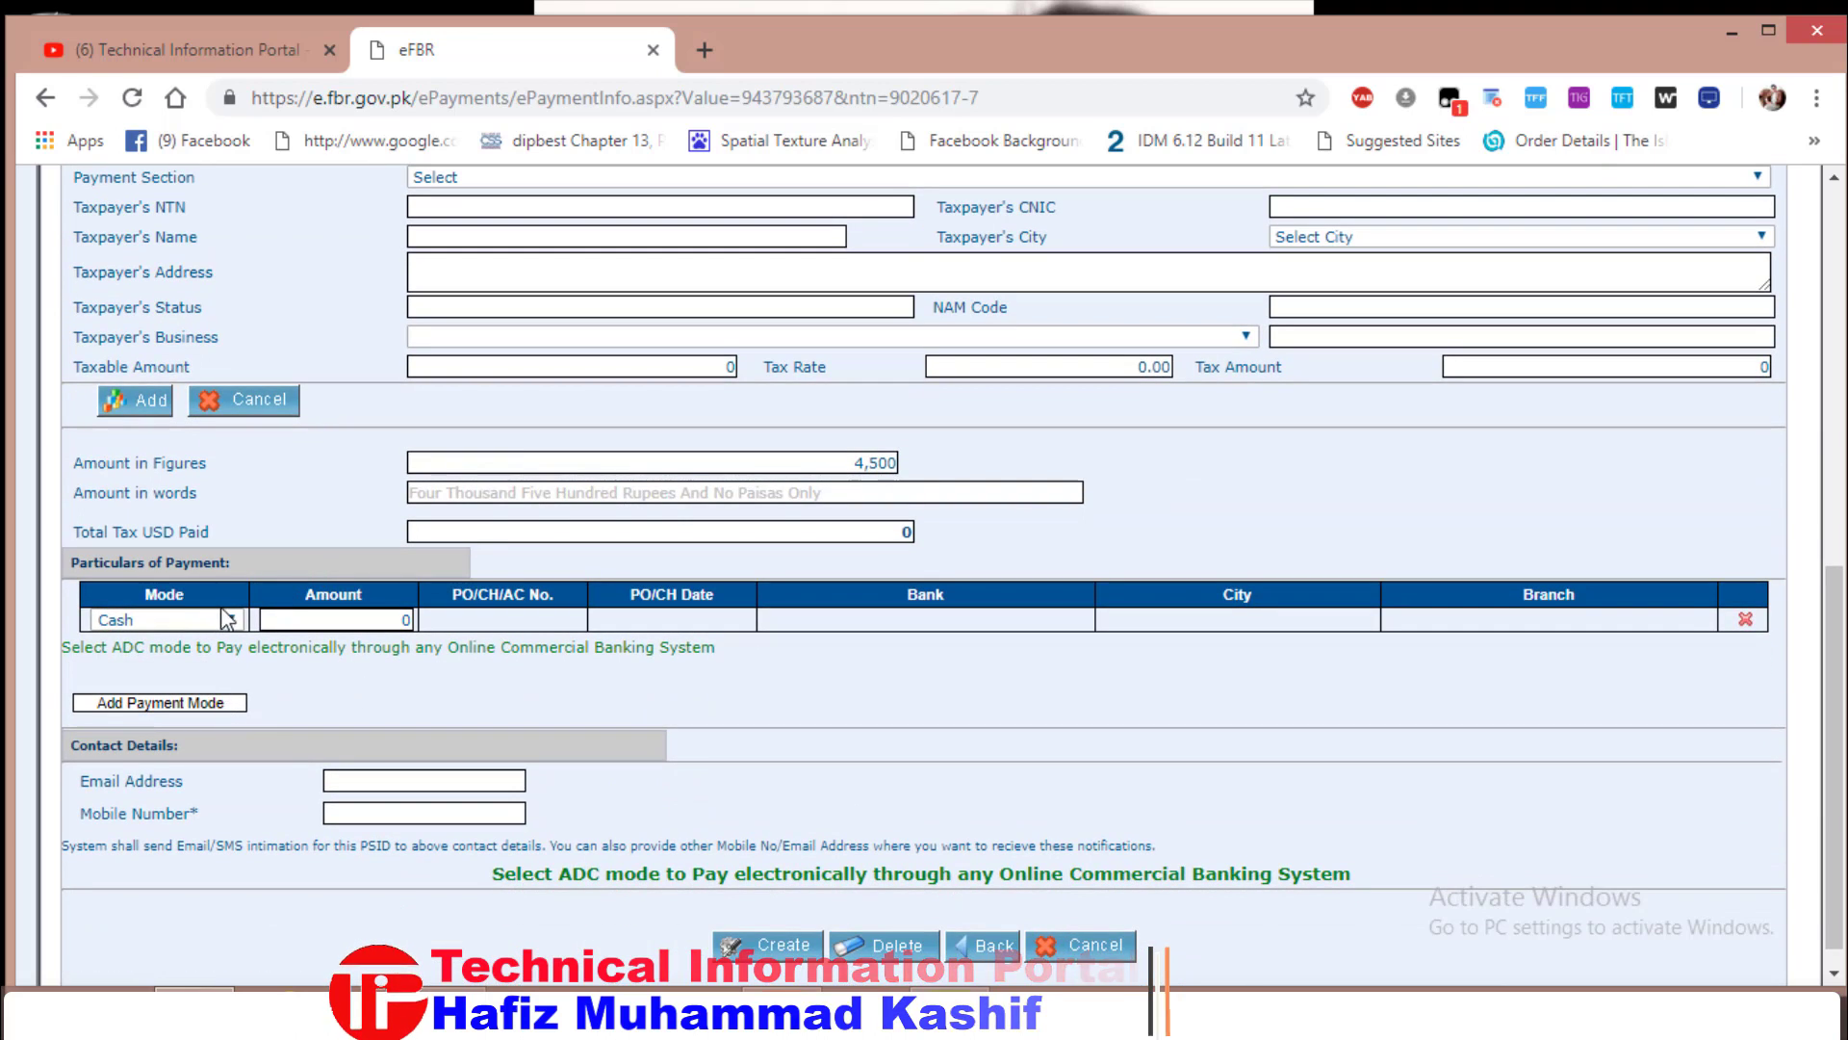
click(231, 620)
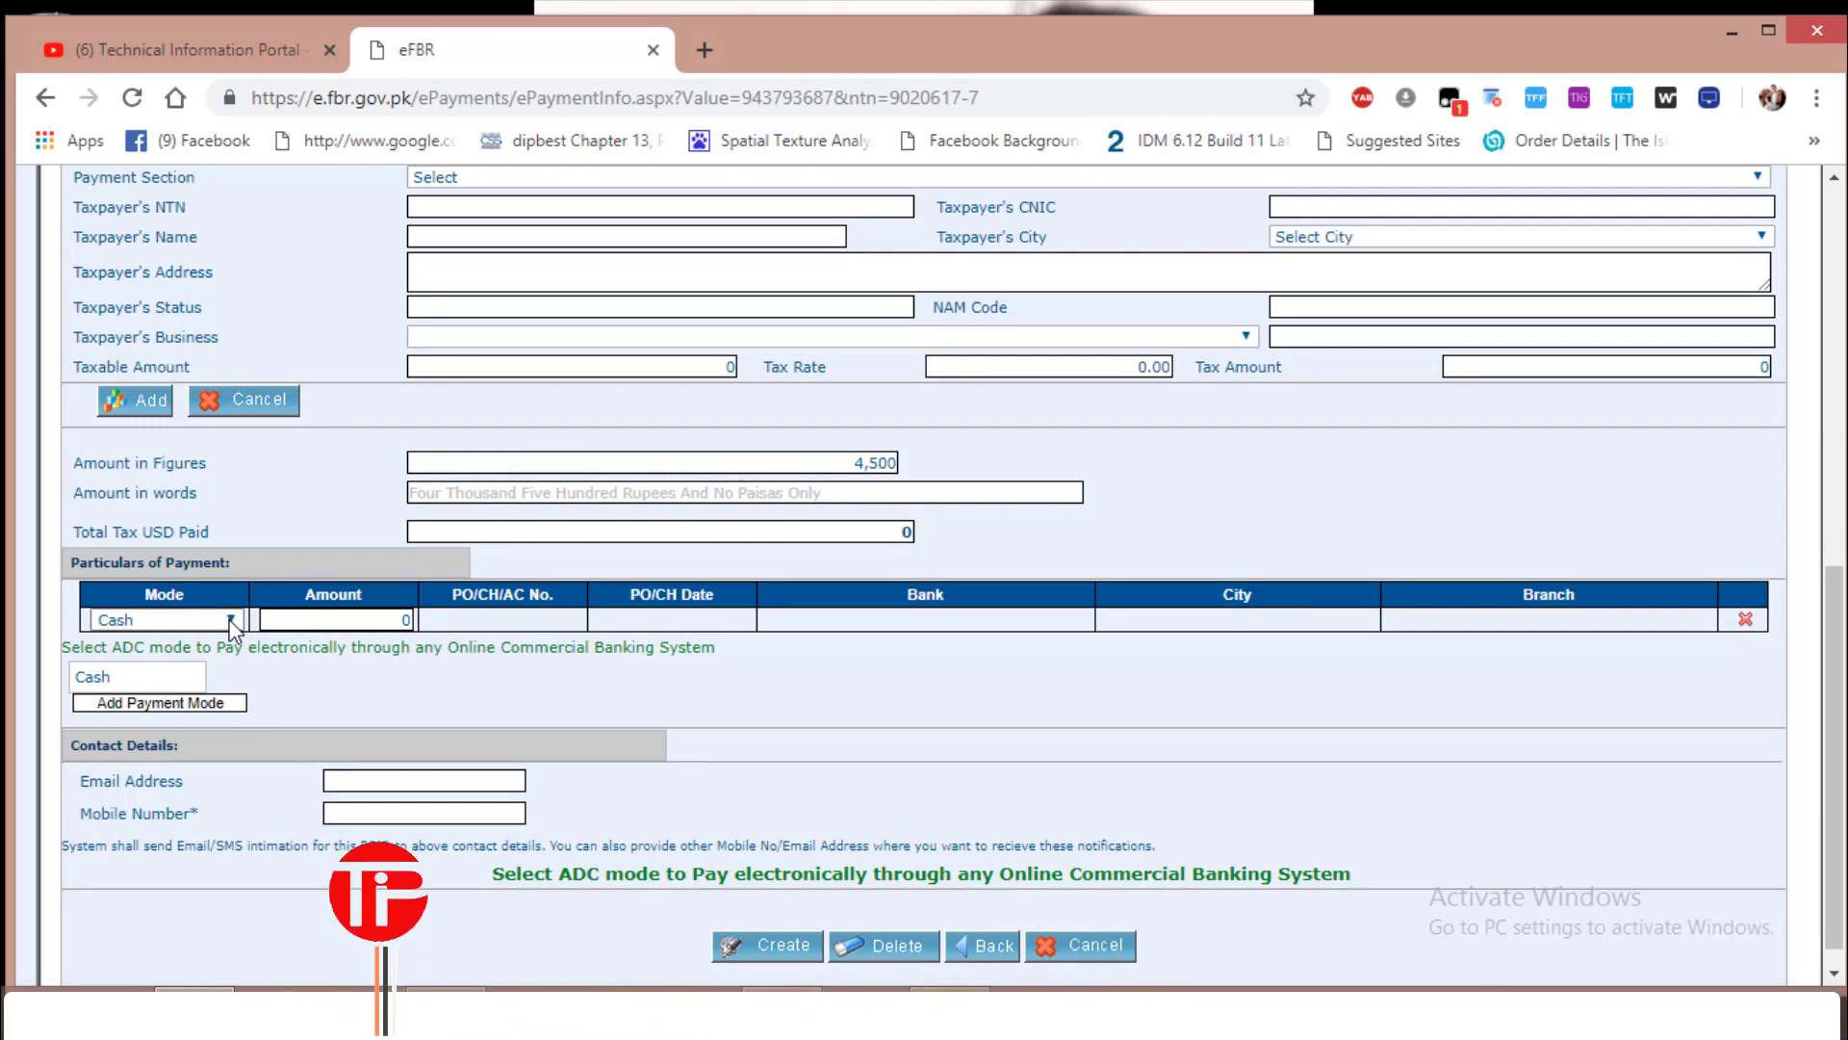
click(231, 623)
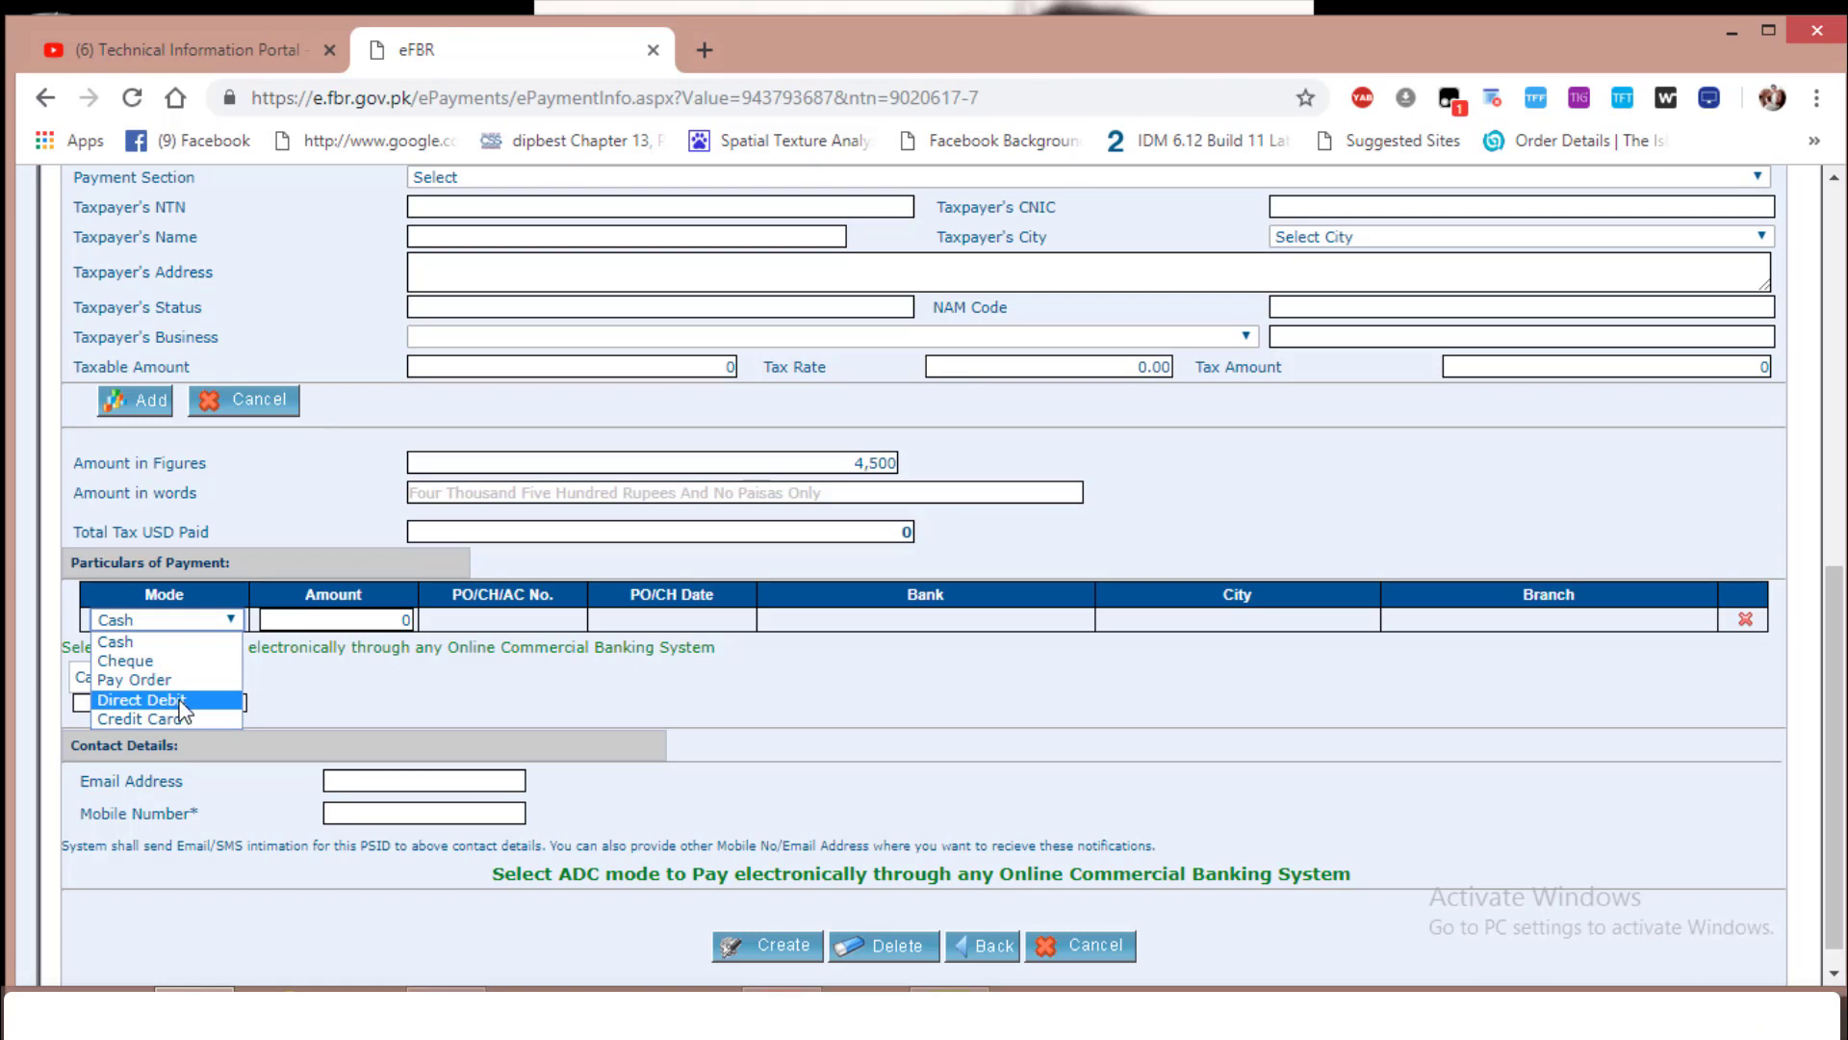
click(130, 661)
Try the Cheque row's amount, cheque number and bank fields
click(343, 621)
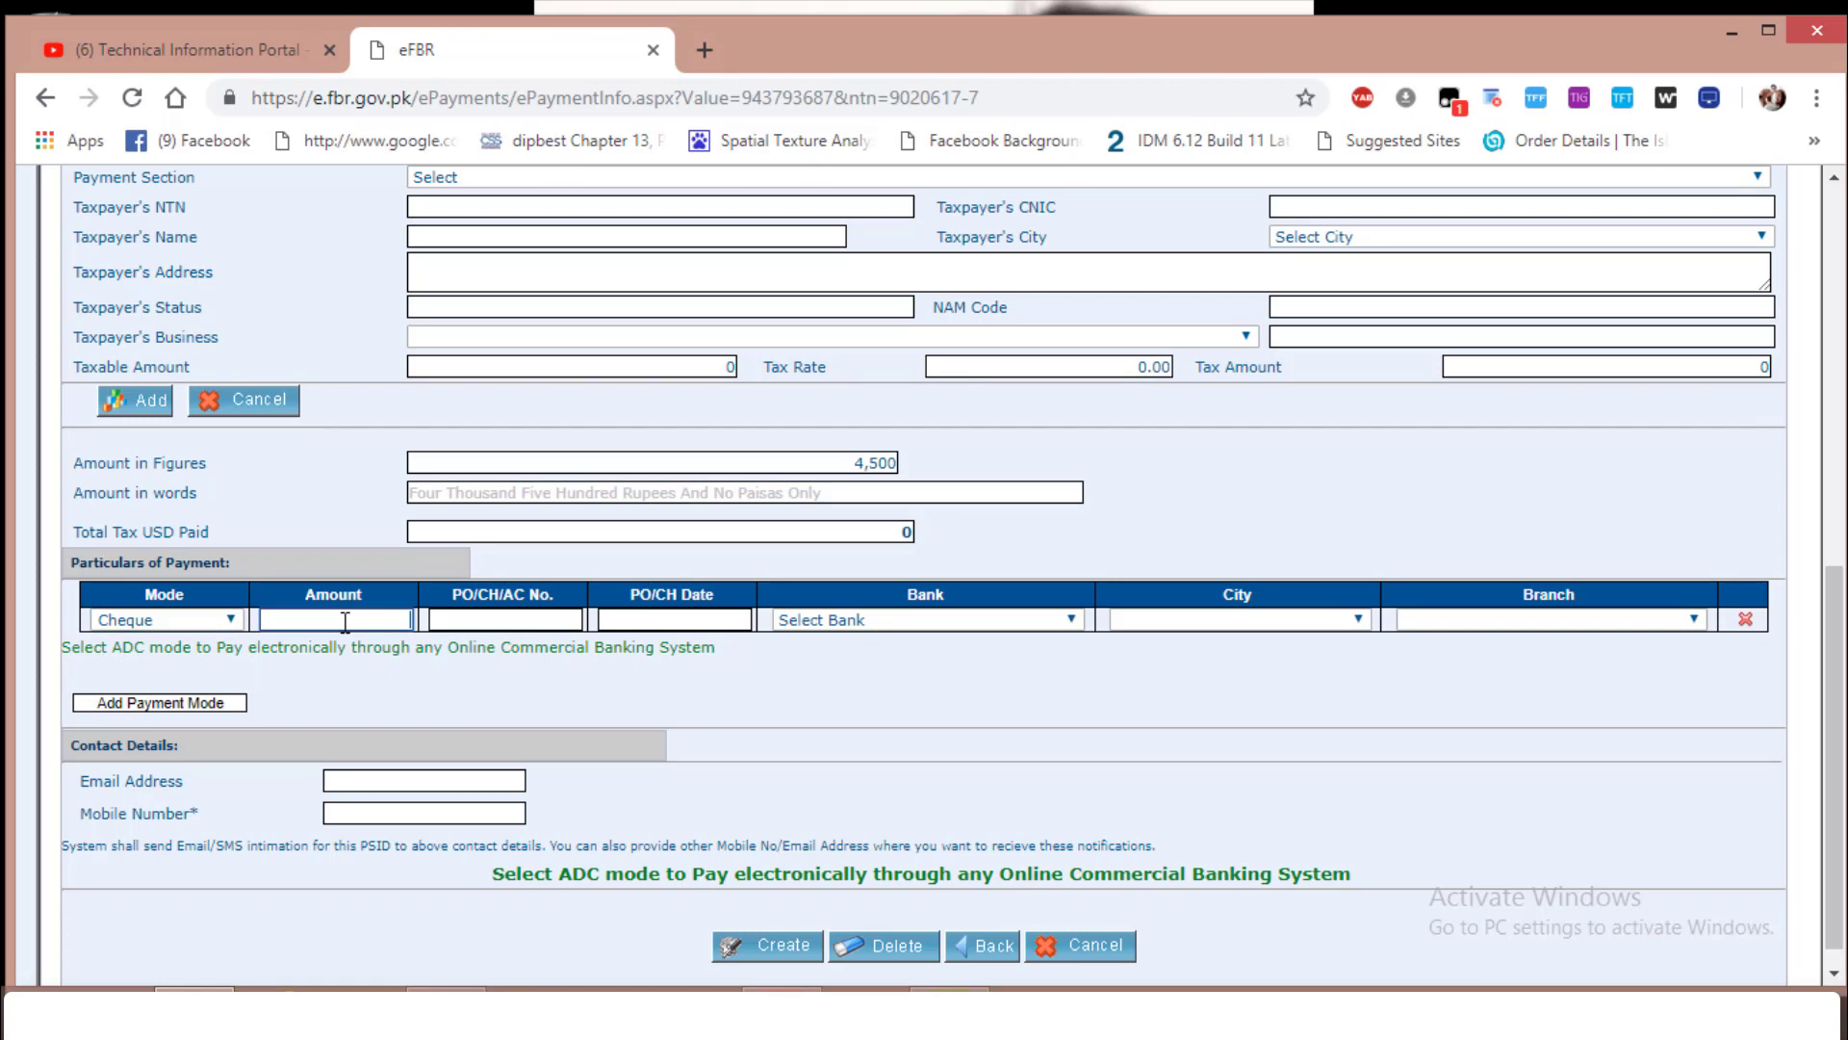
click(499, 623)
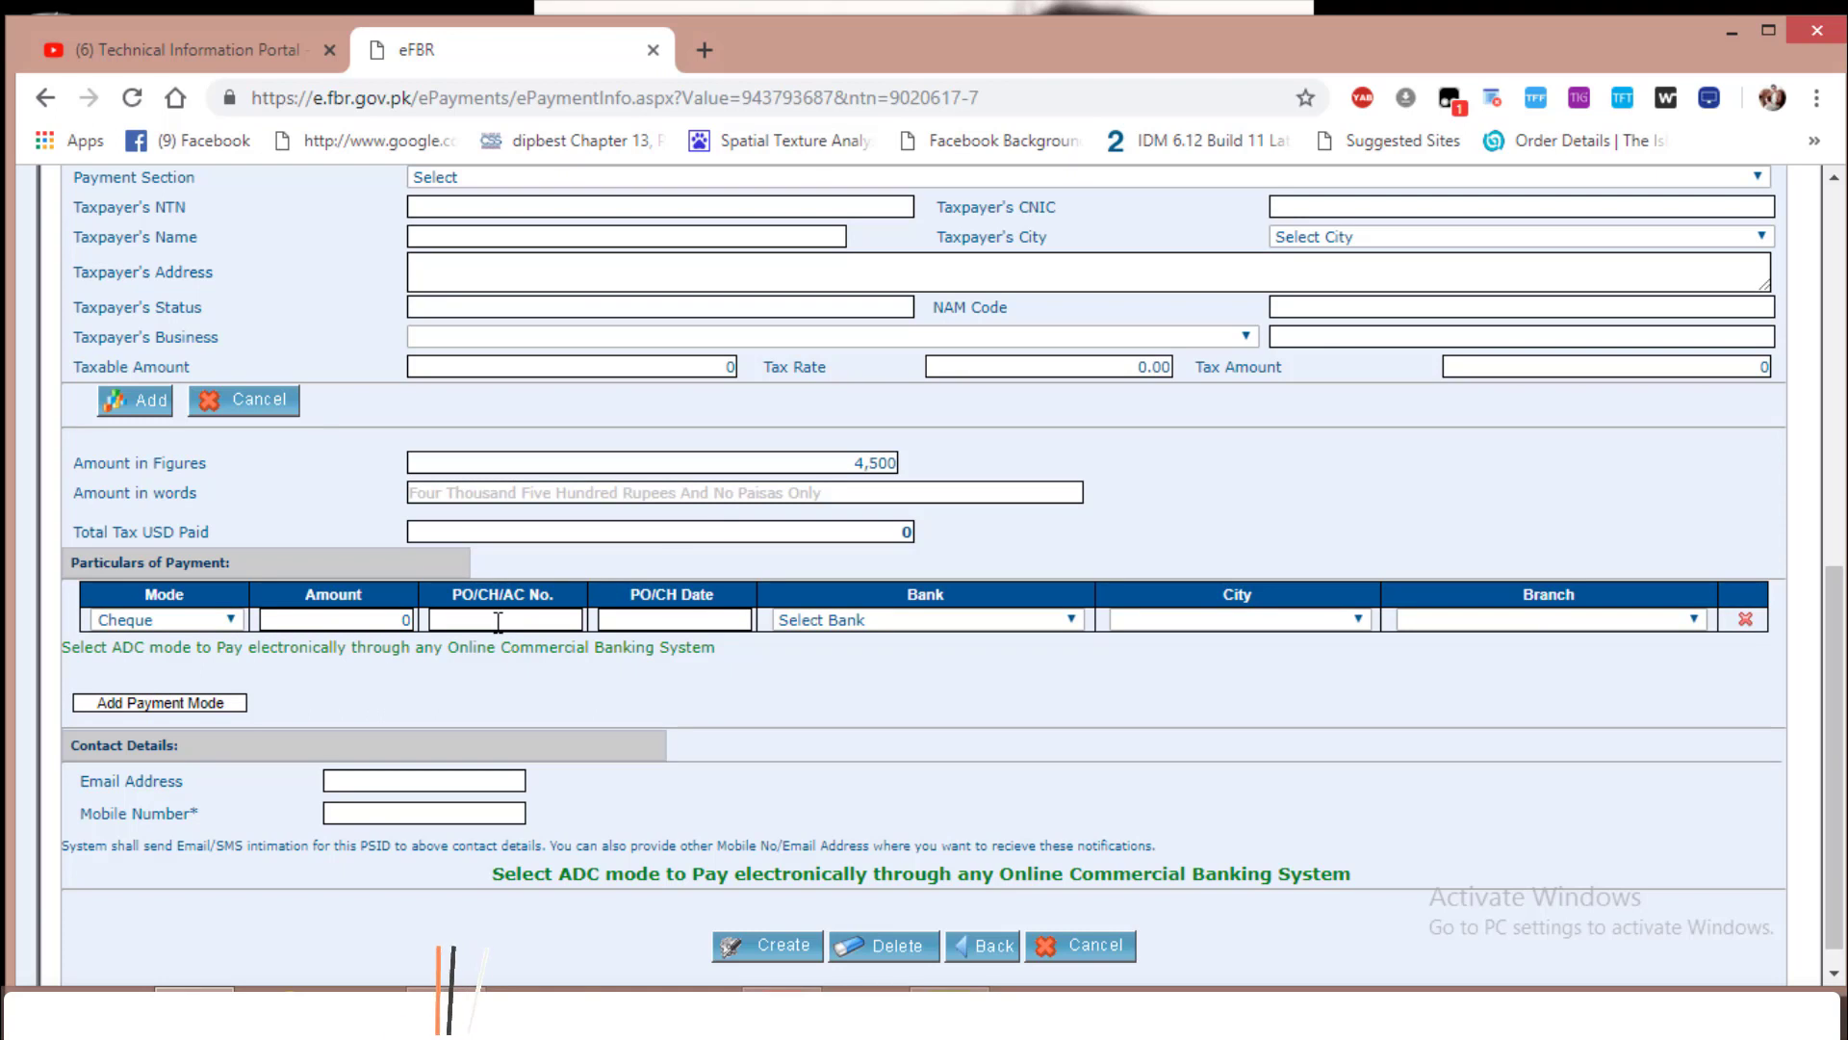
click(651, 624)
click(855, 621)
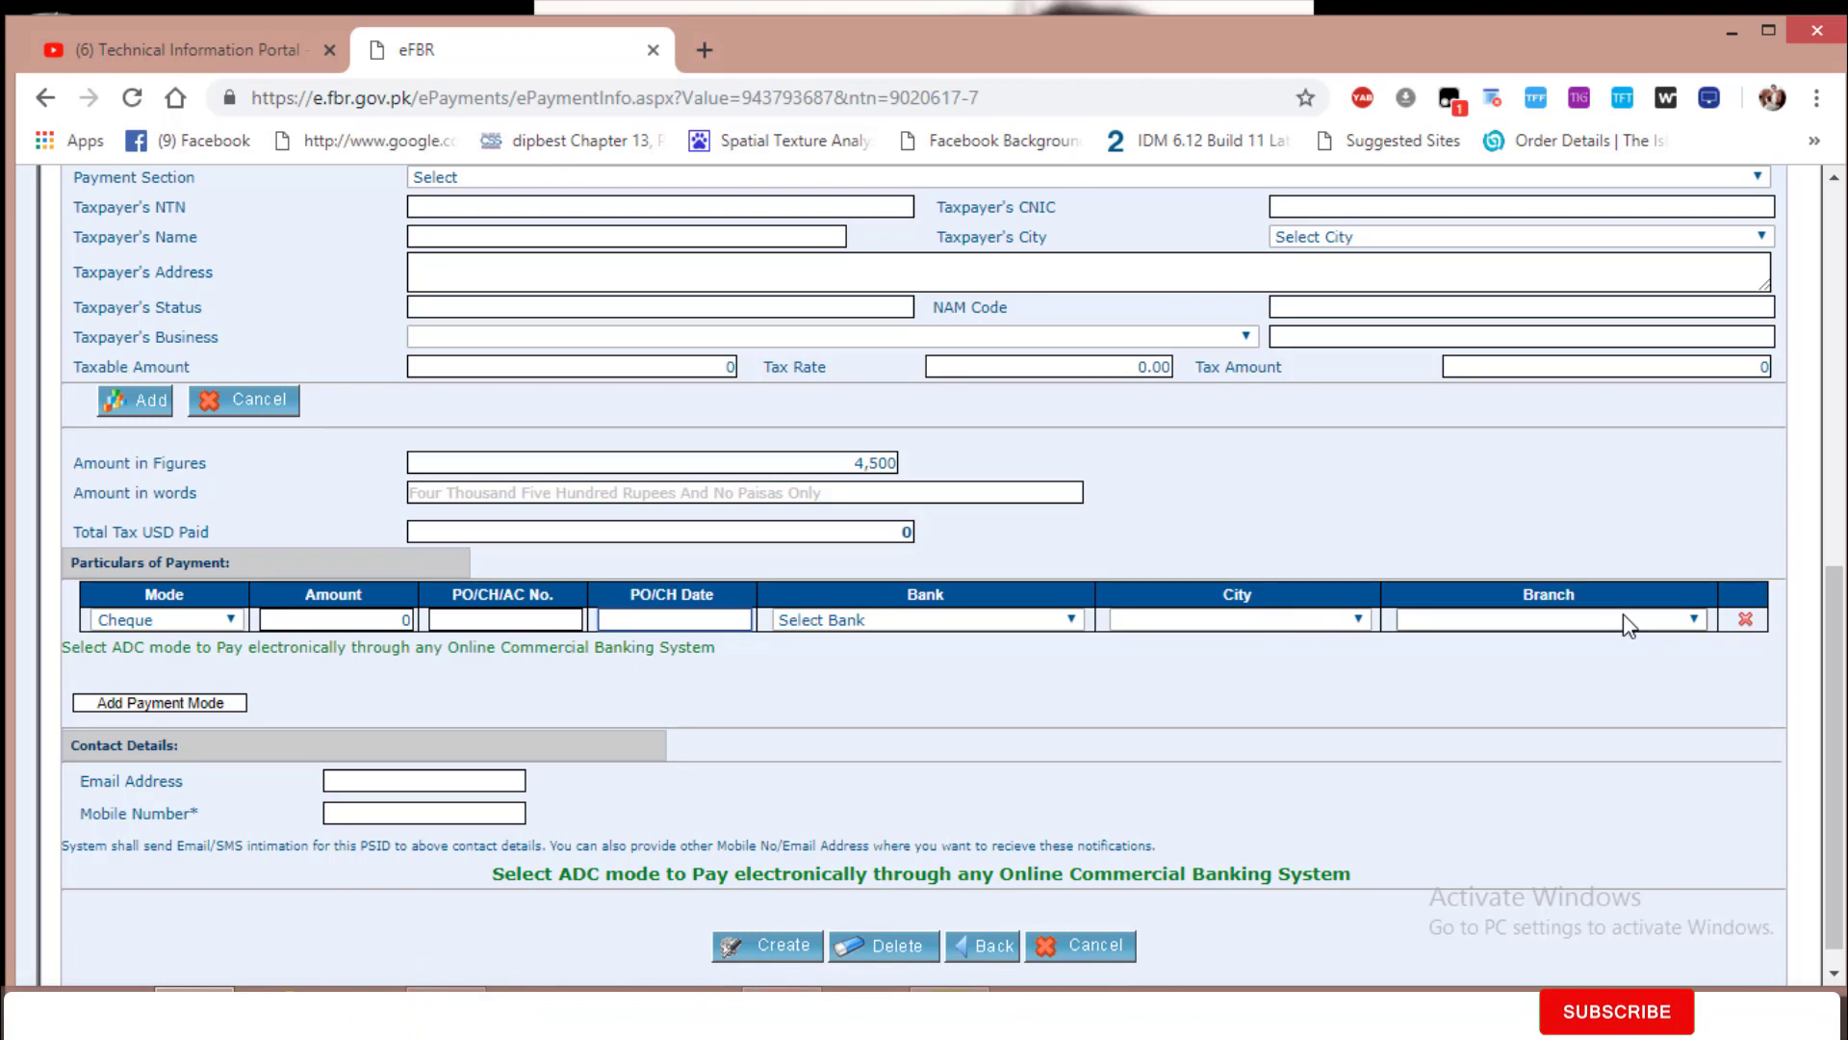
Switch the payment mode back to Cash with an amount of 4,500
click(227, 624)
click(158, 642)
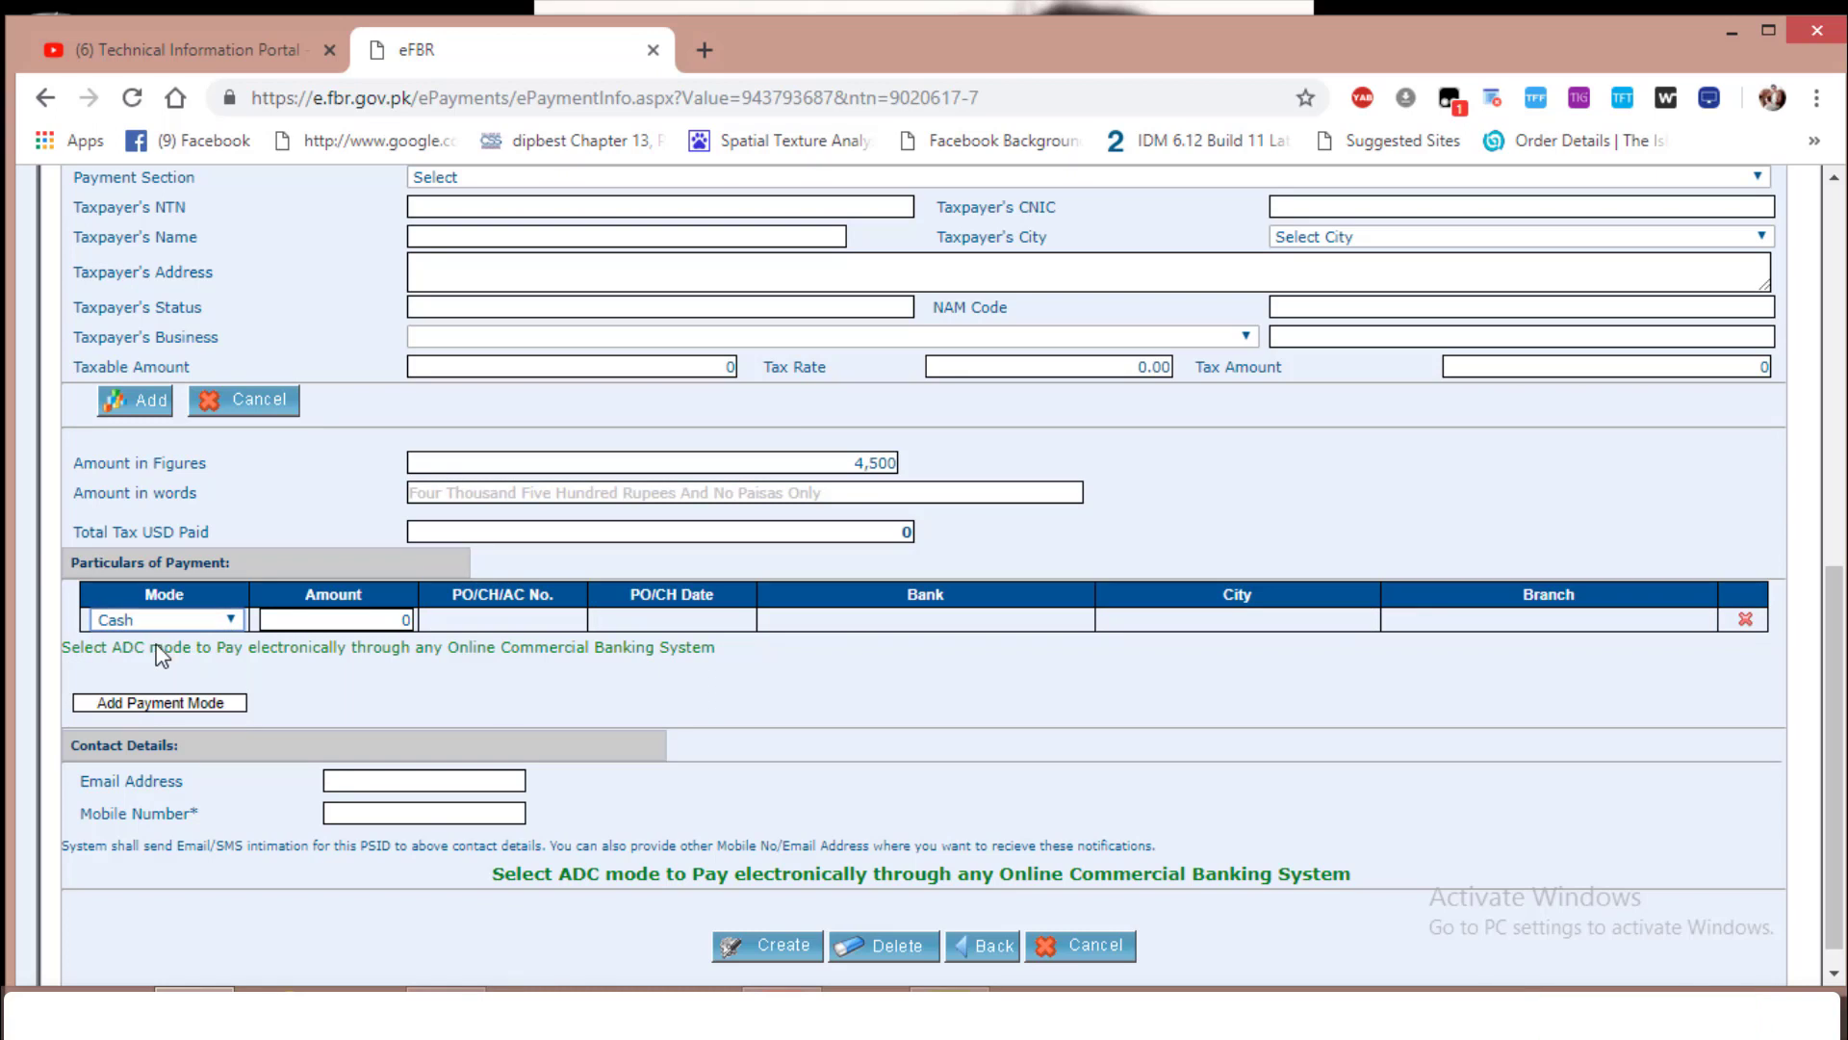
click(393, 616)
scroll(821, 702, down, 1)
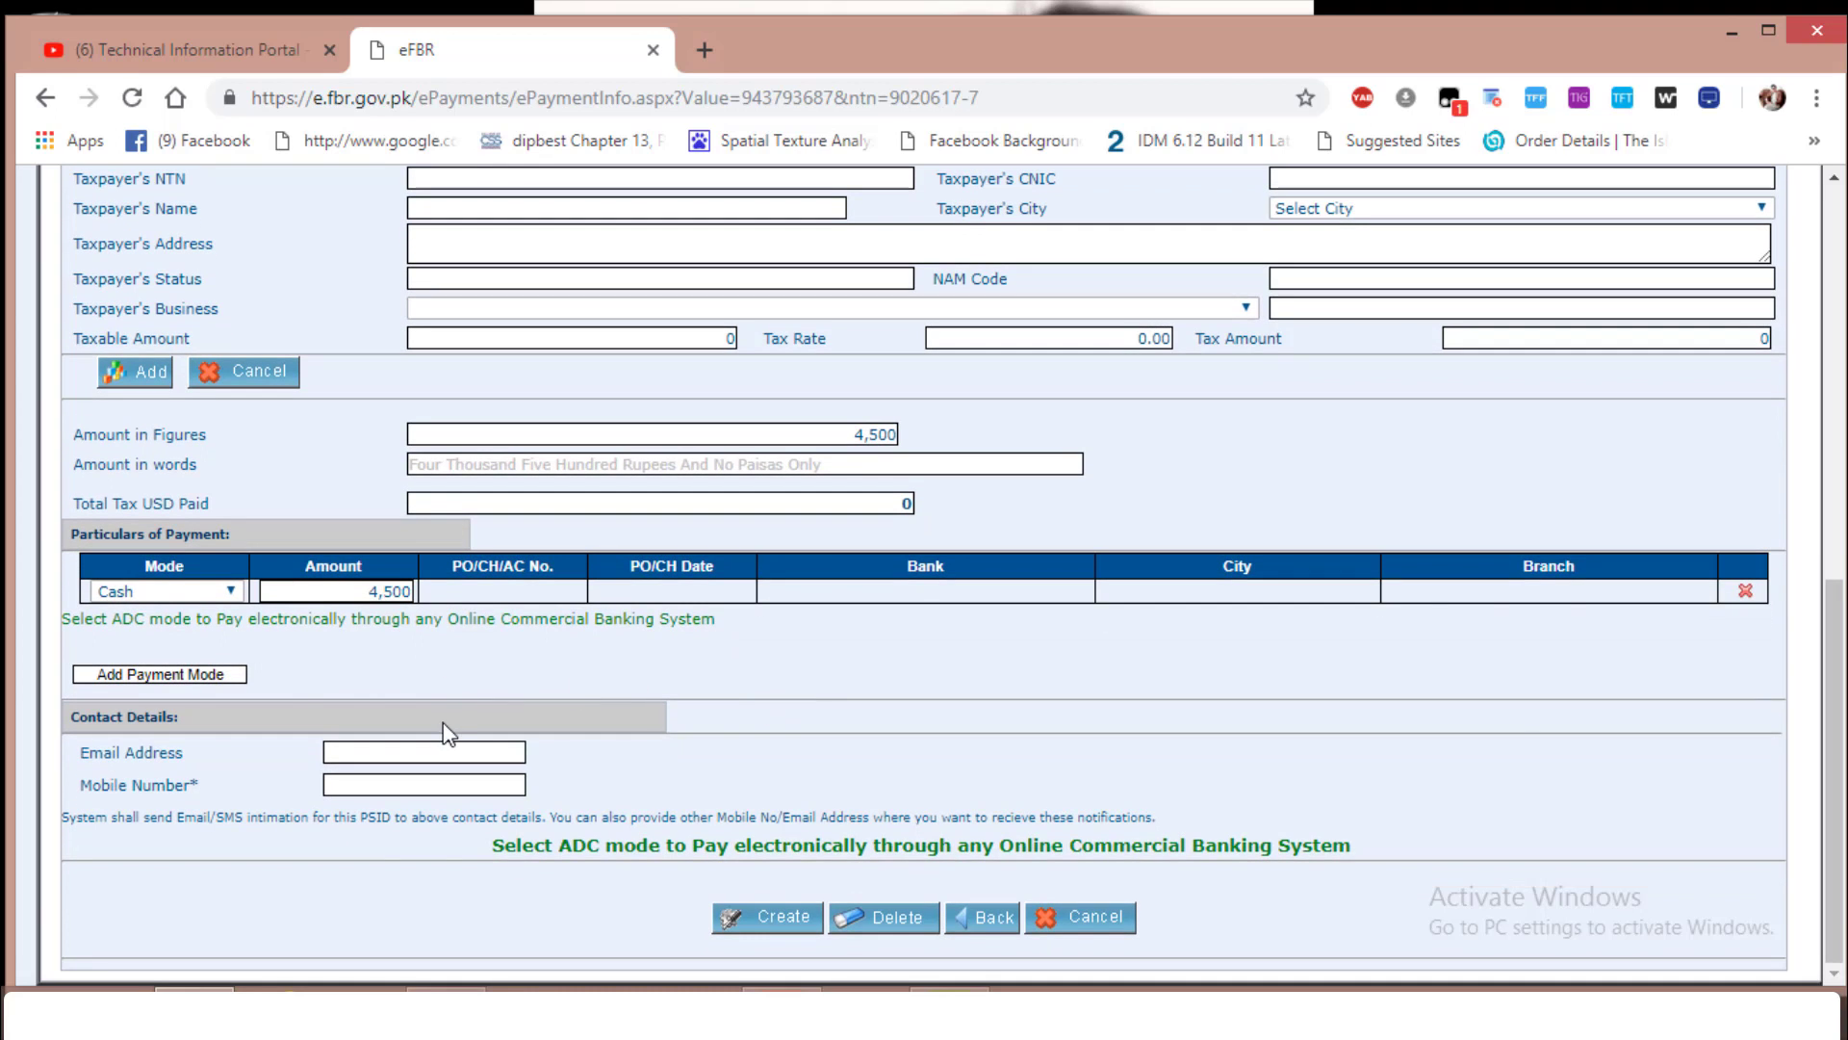
Autofill the contact email and mobile number from saved details, then submit the form for creation
click(433, 754)
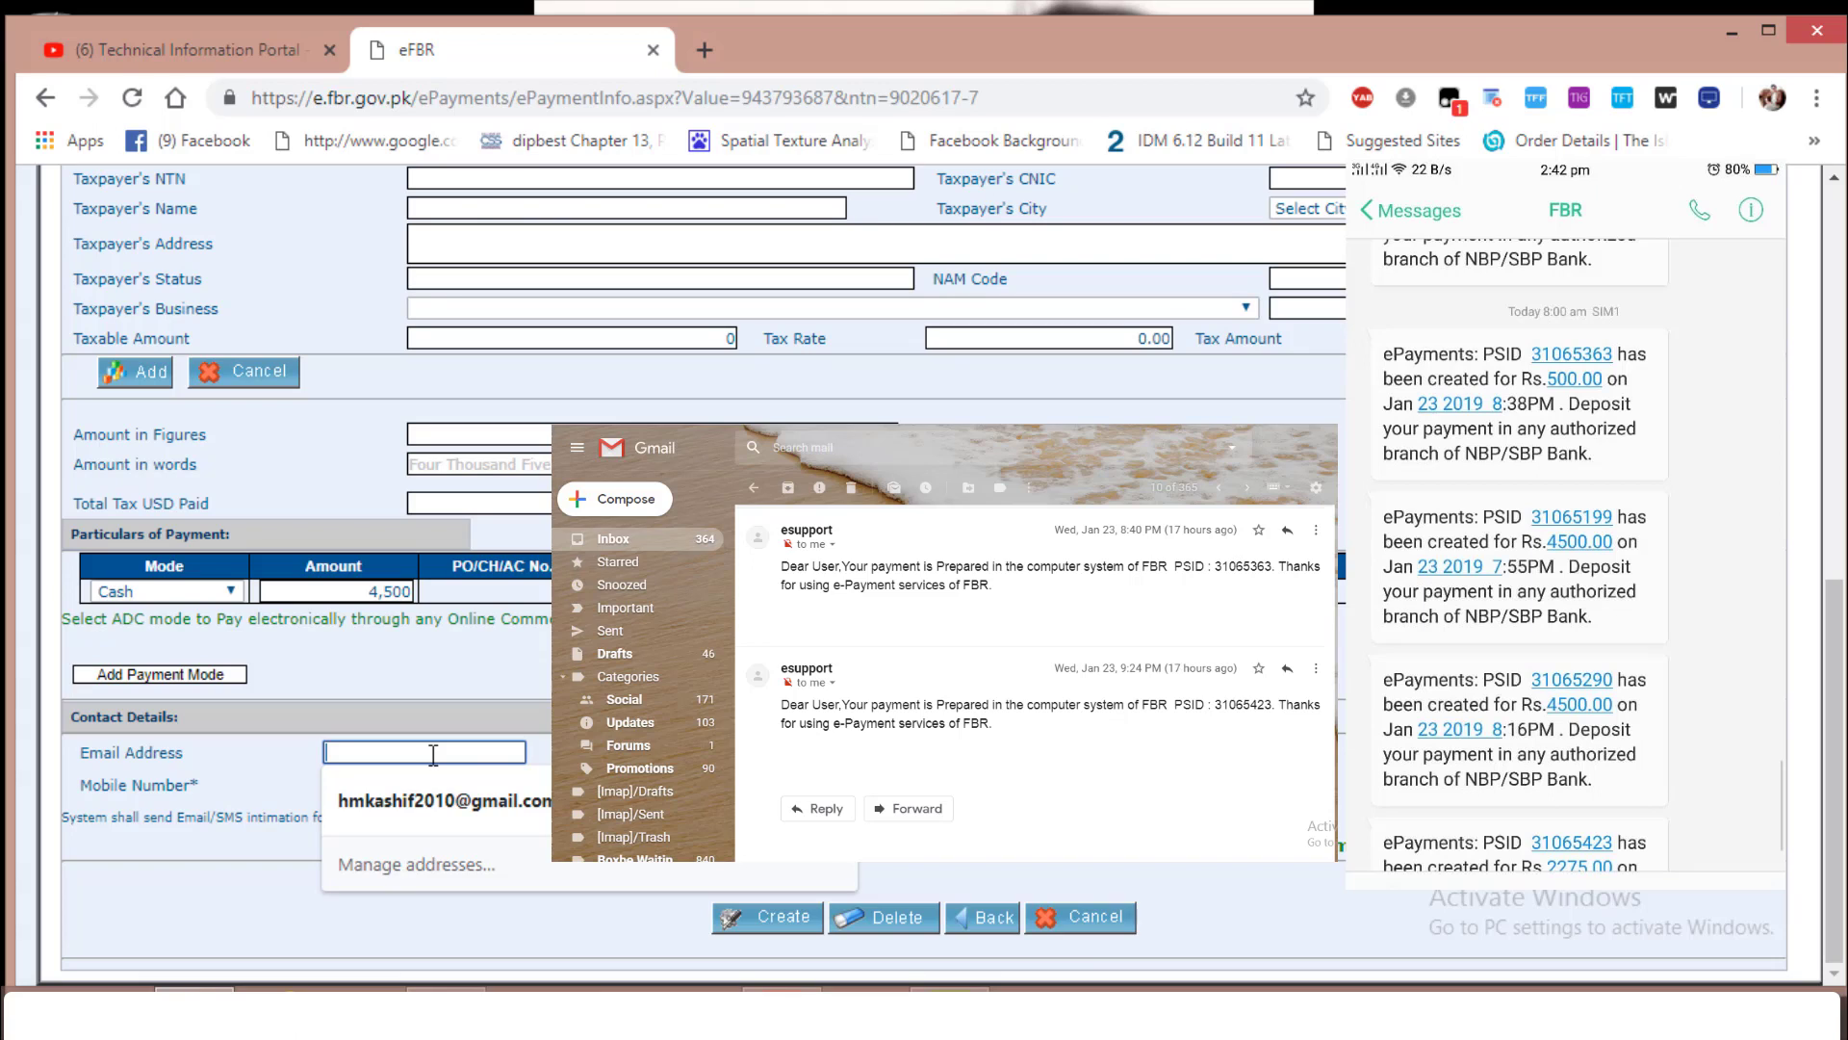
click(458, 804)
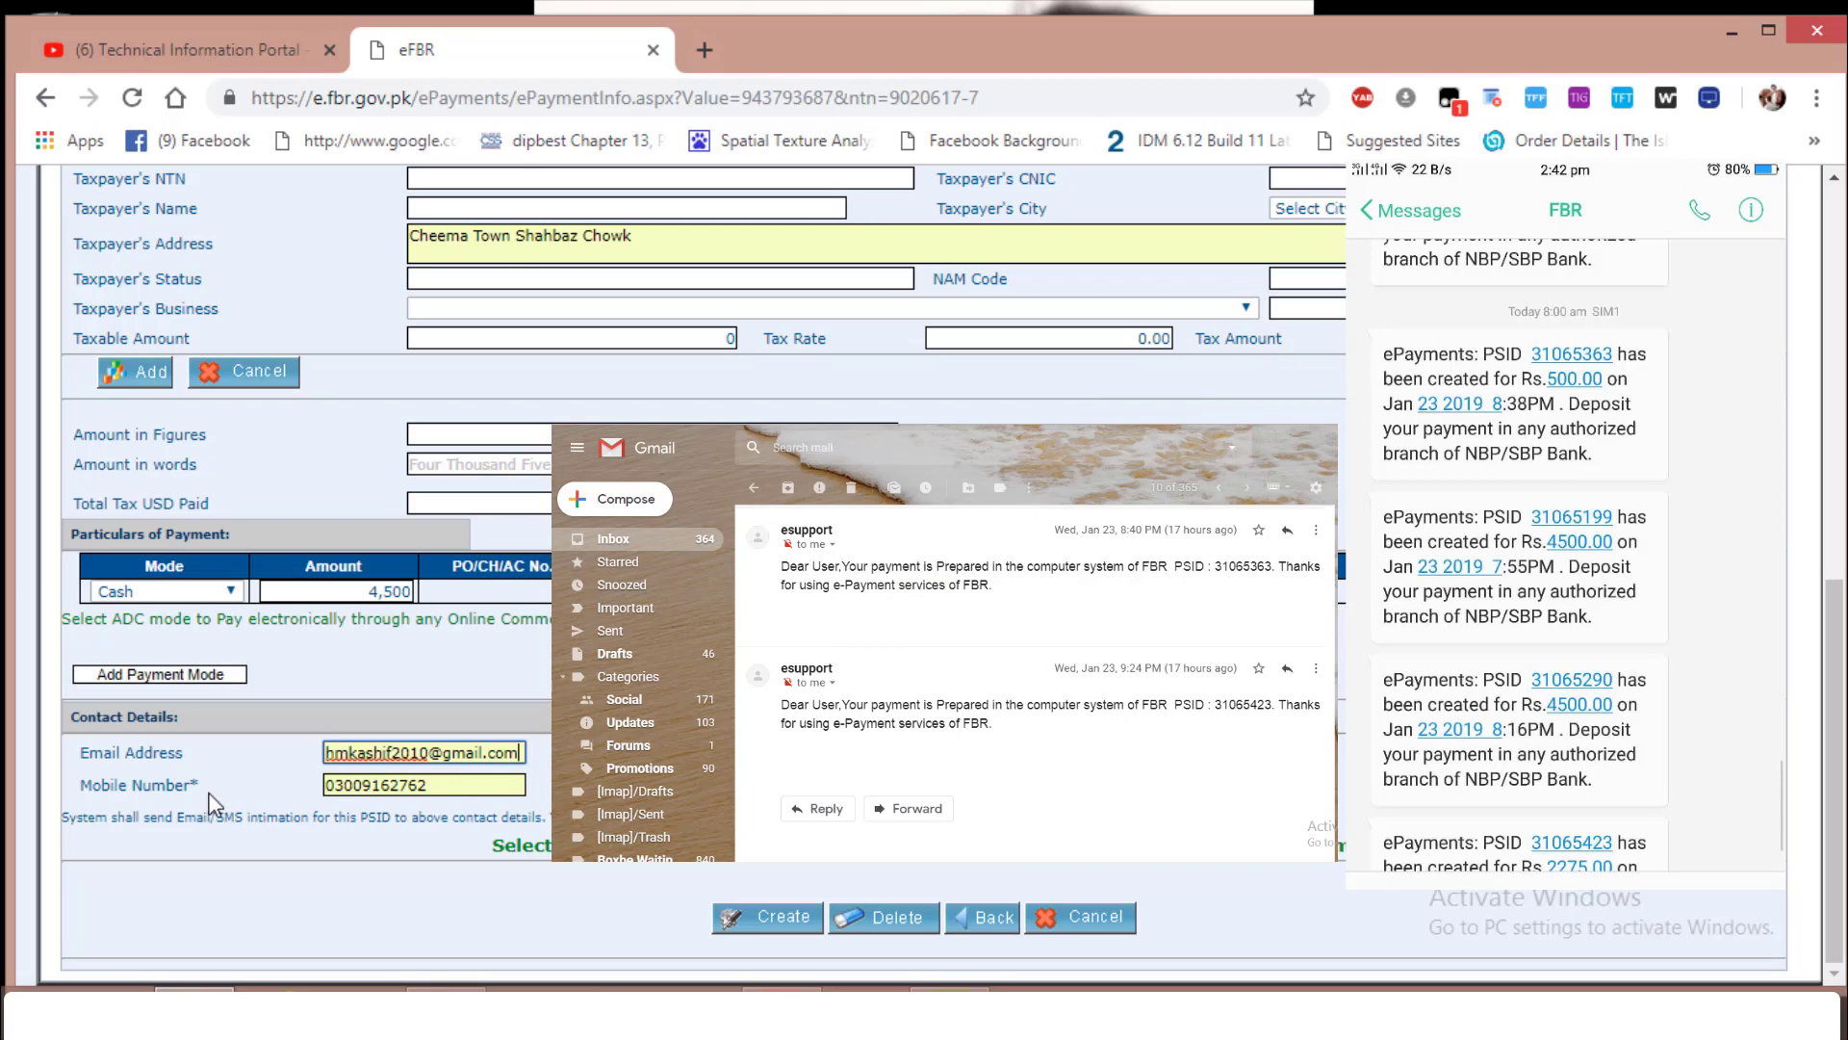
click(441, 787)
click(308, 794)
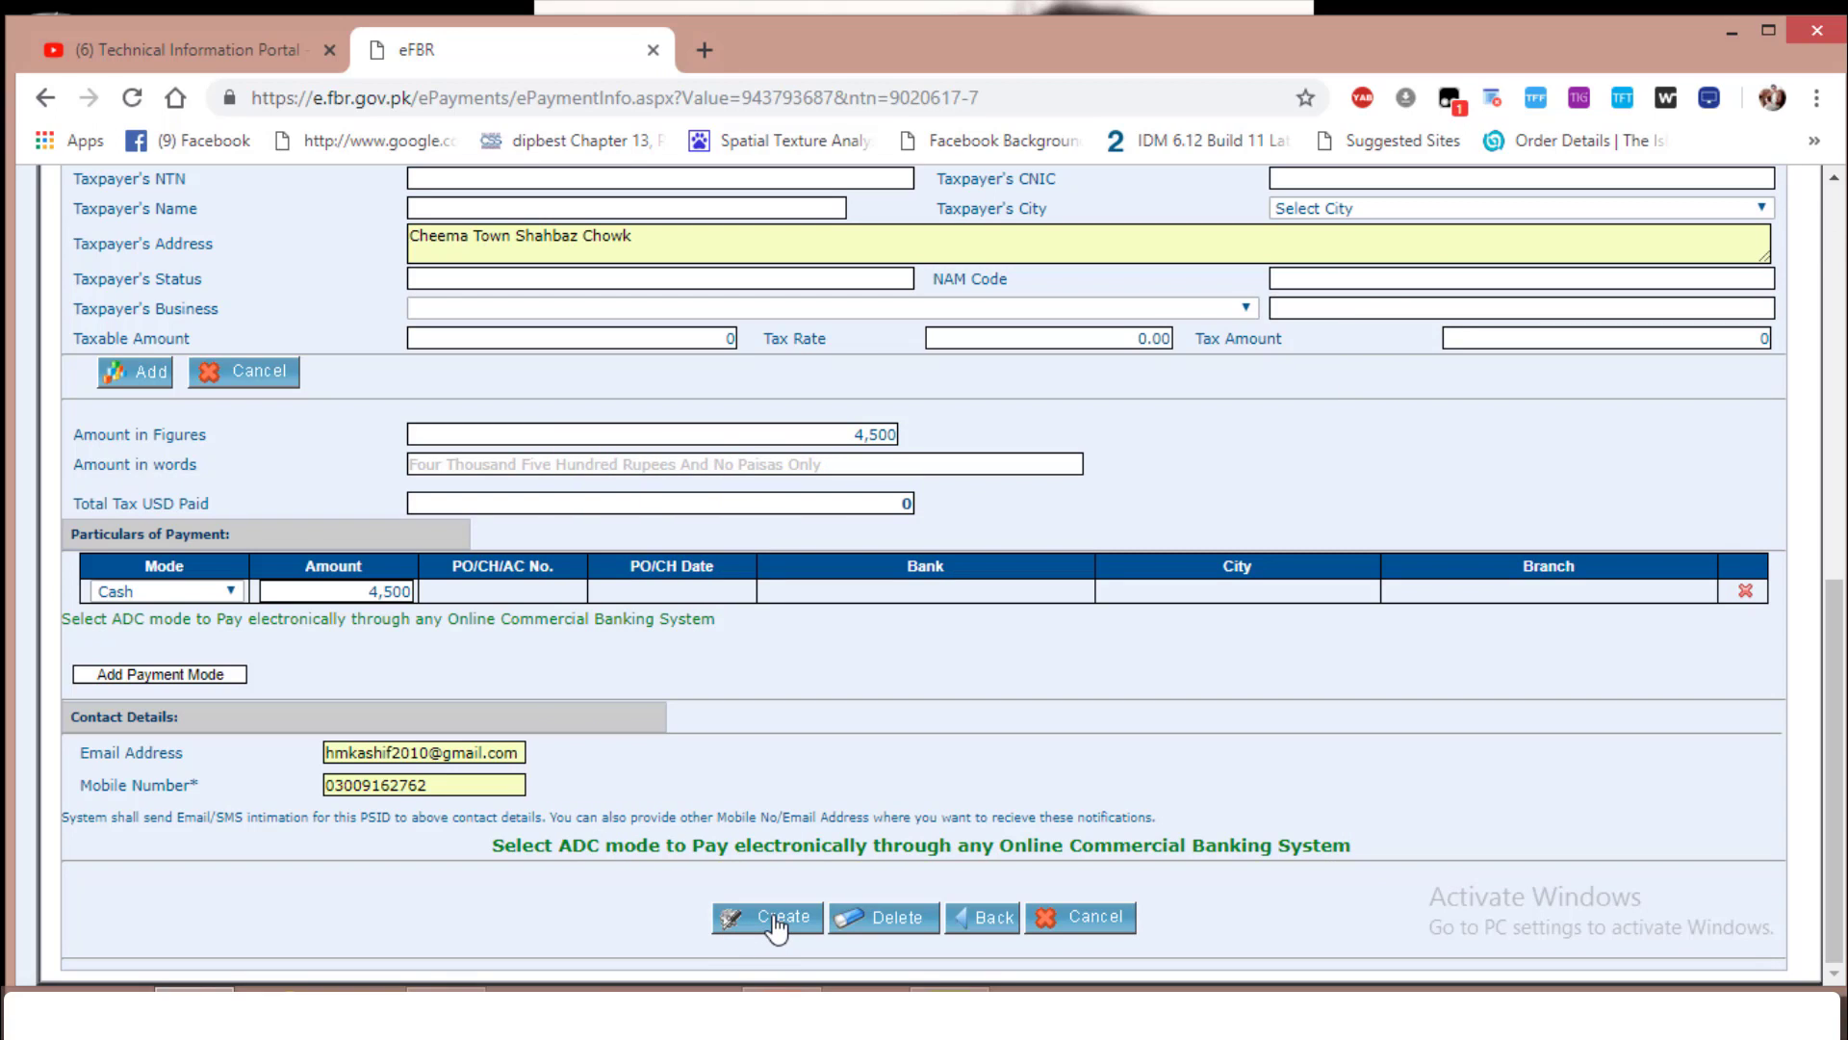
click(776, 922)
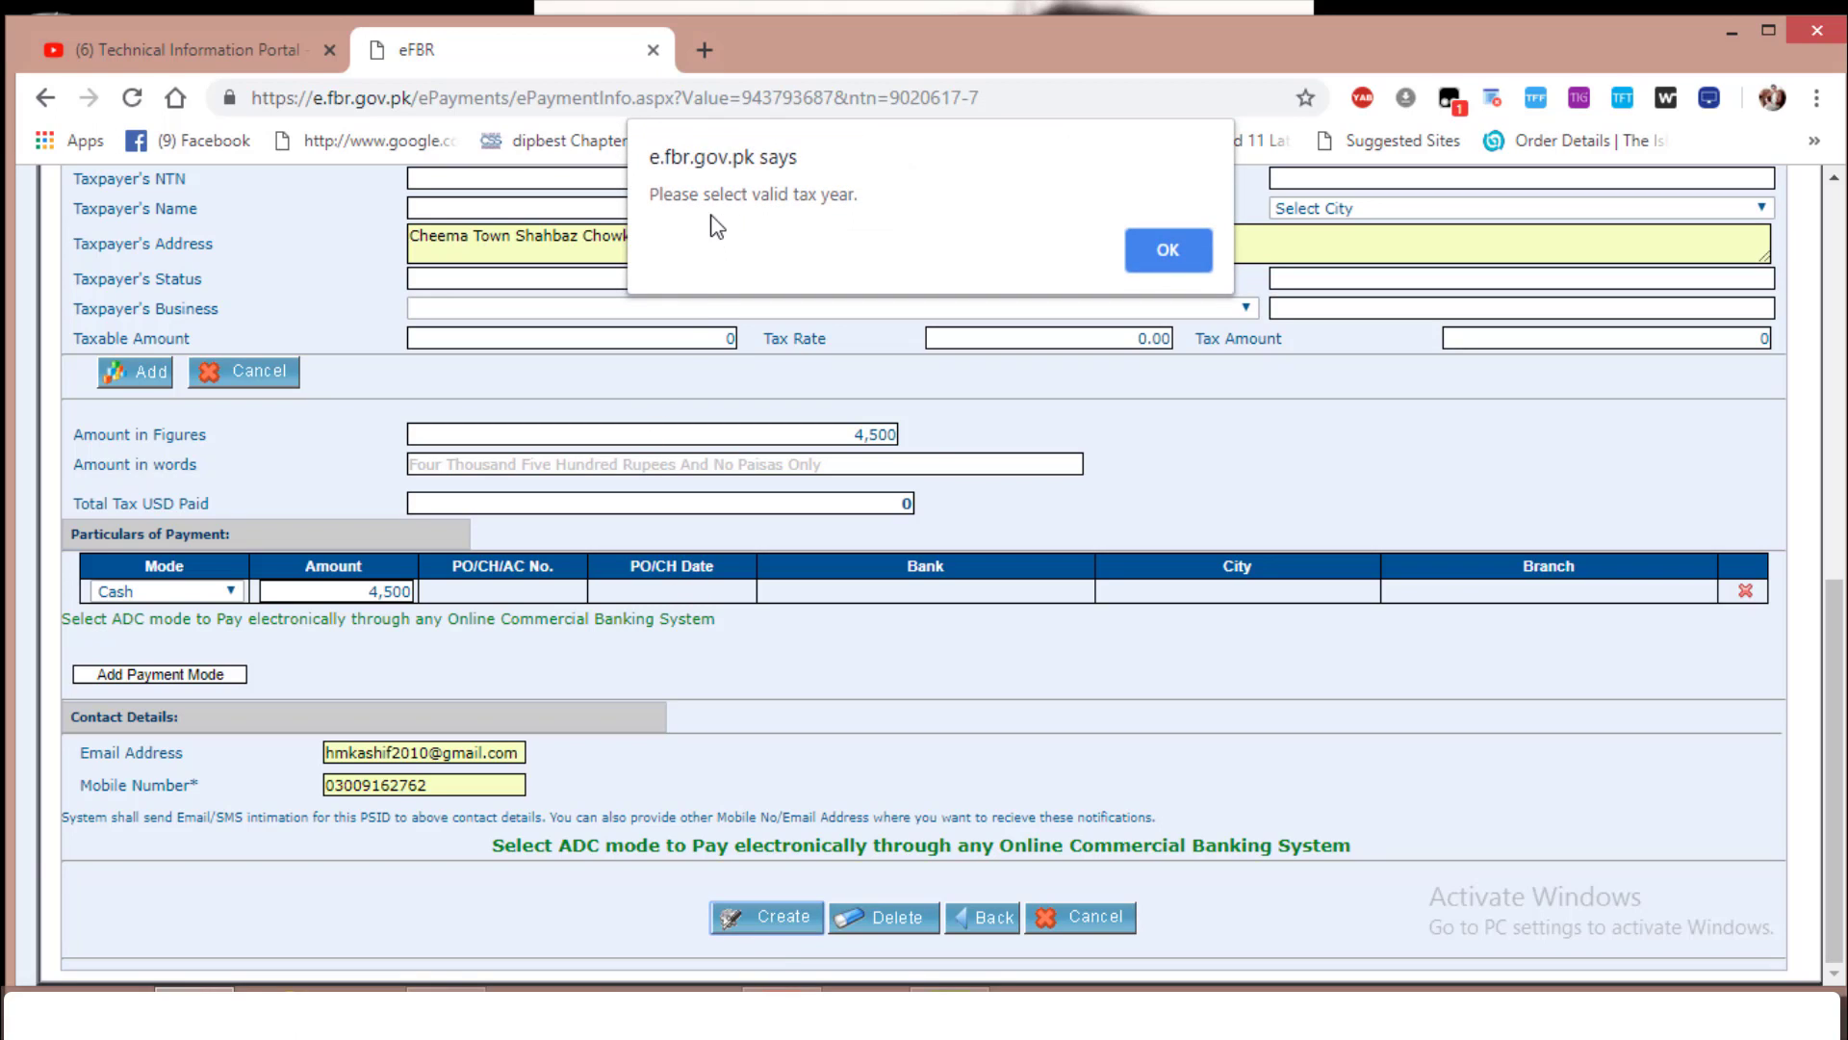
Dismiss the invalid tax year alert, choose tax year 2019 and resubmit the payment form
click(1159, 251)
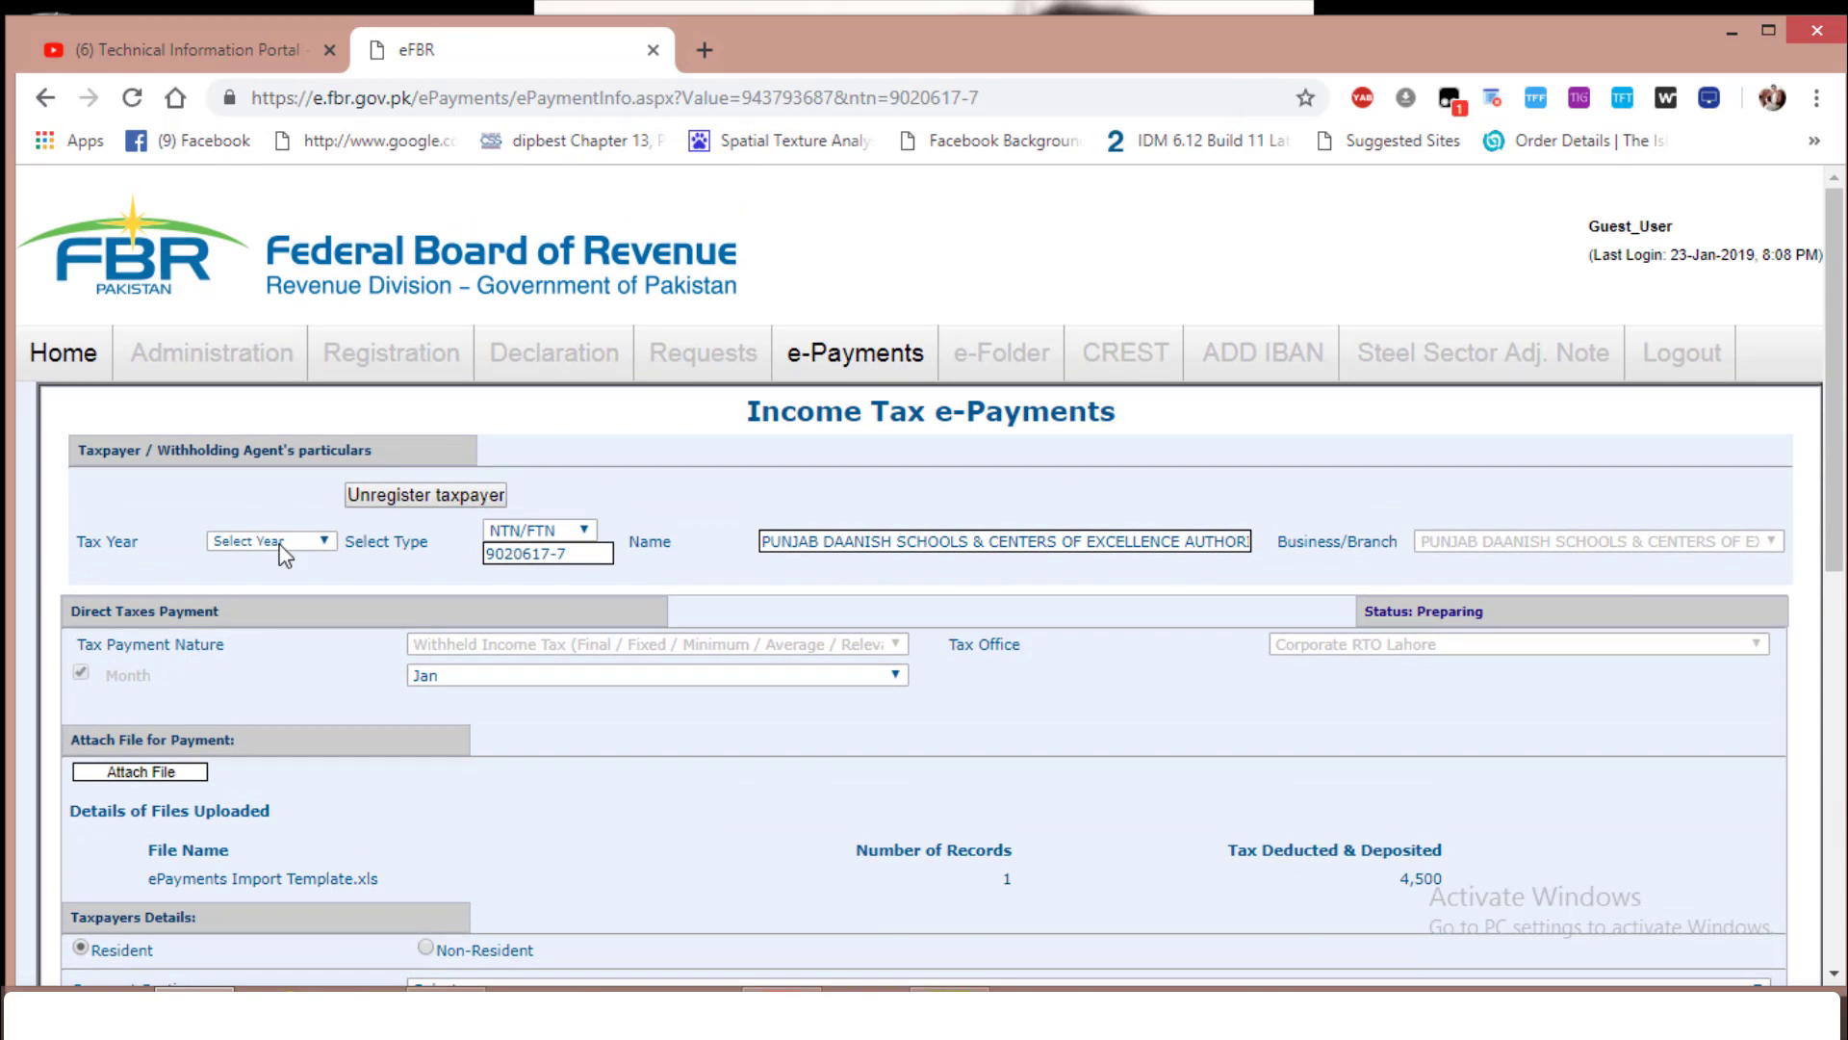
click(321, 544)
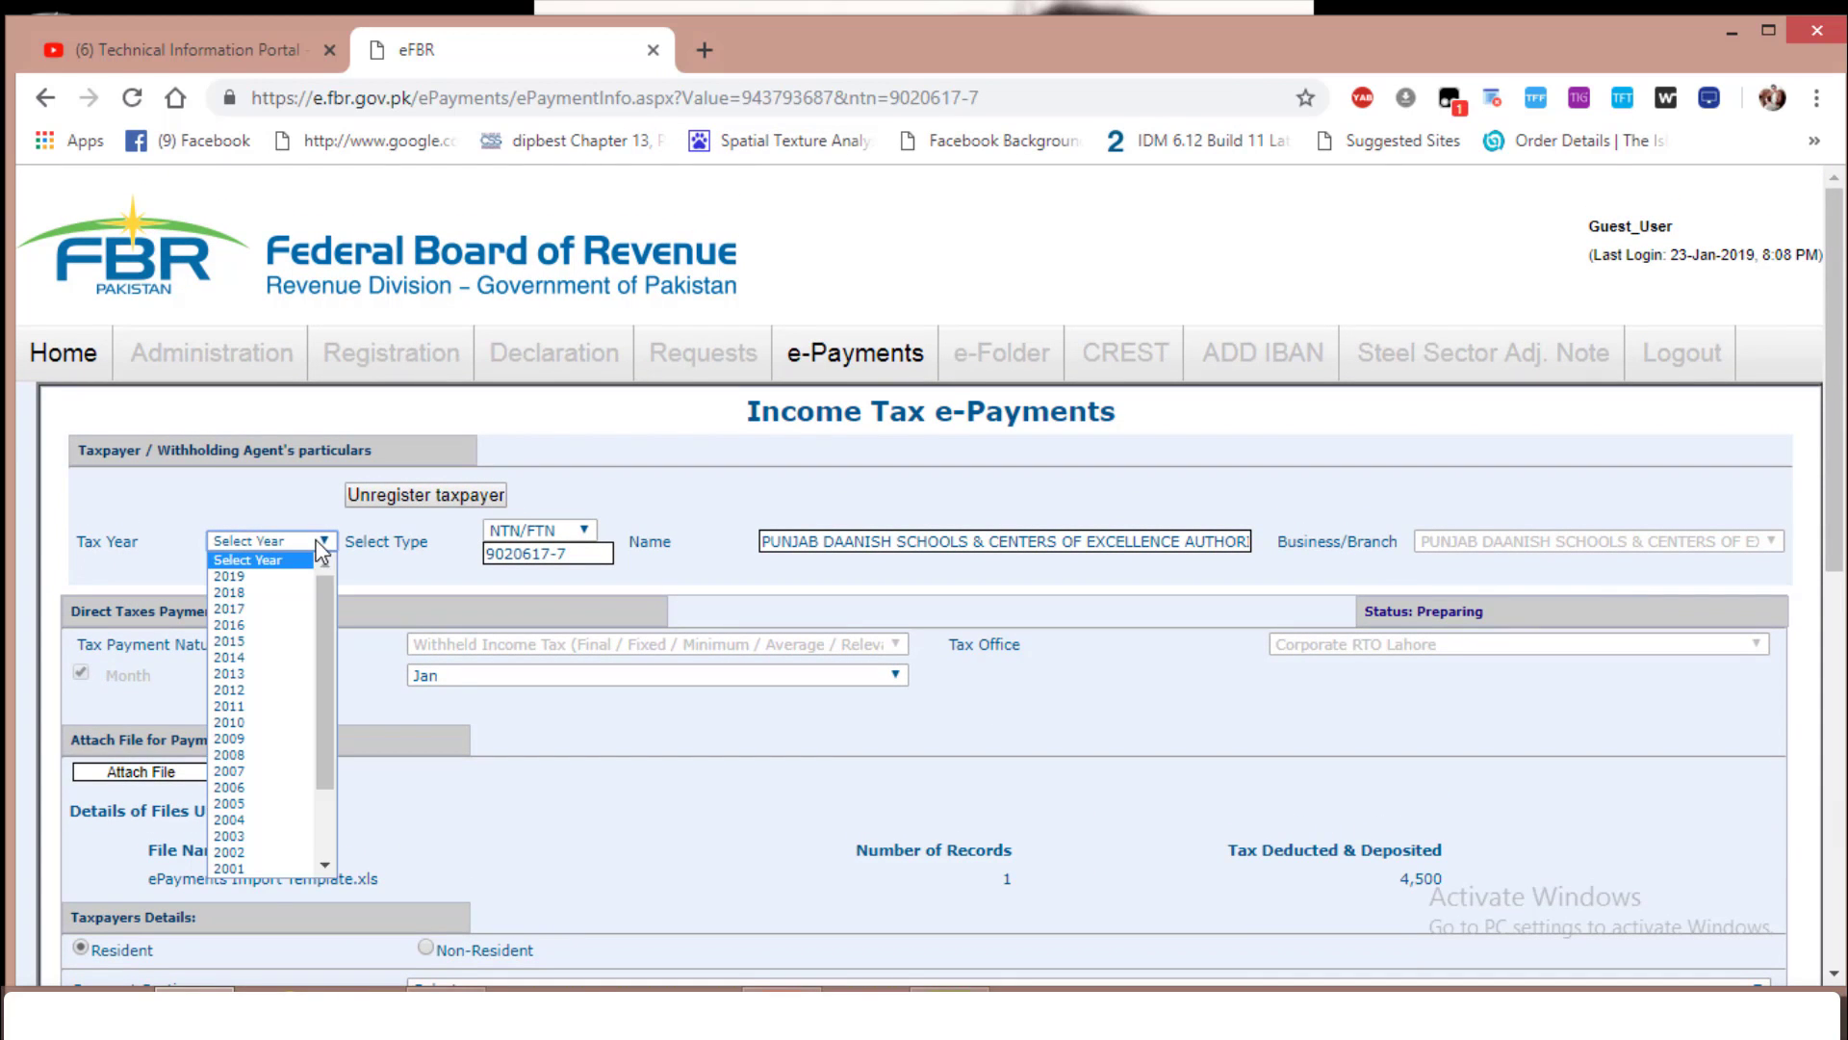
click(253, 575)
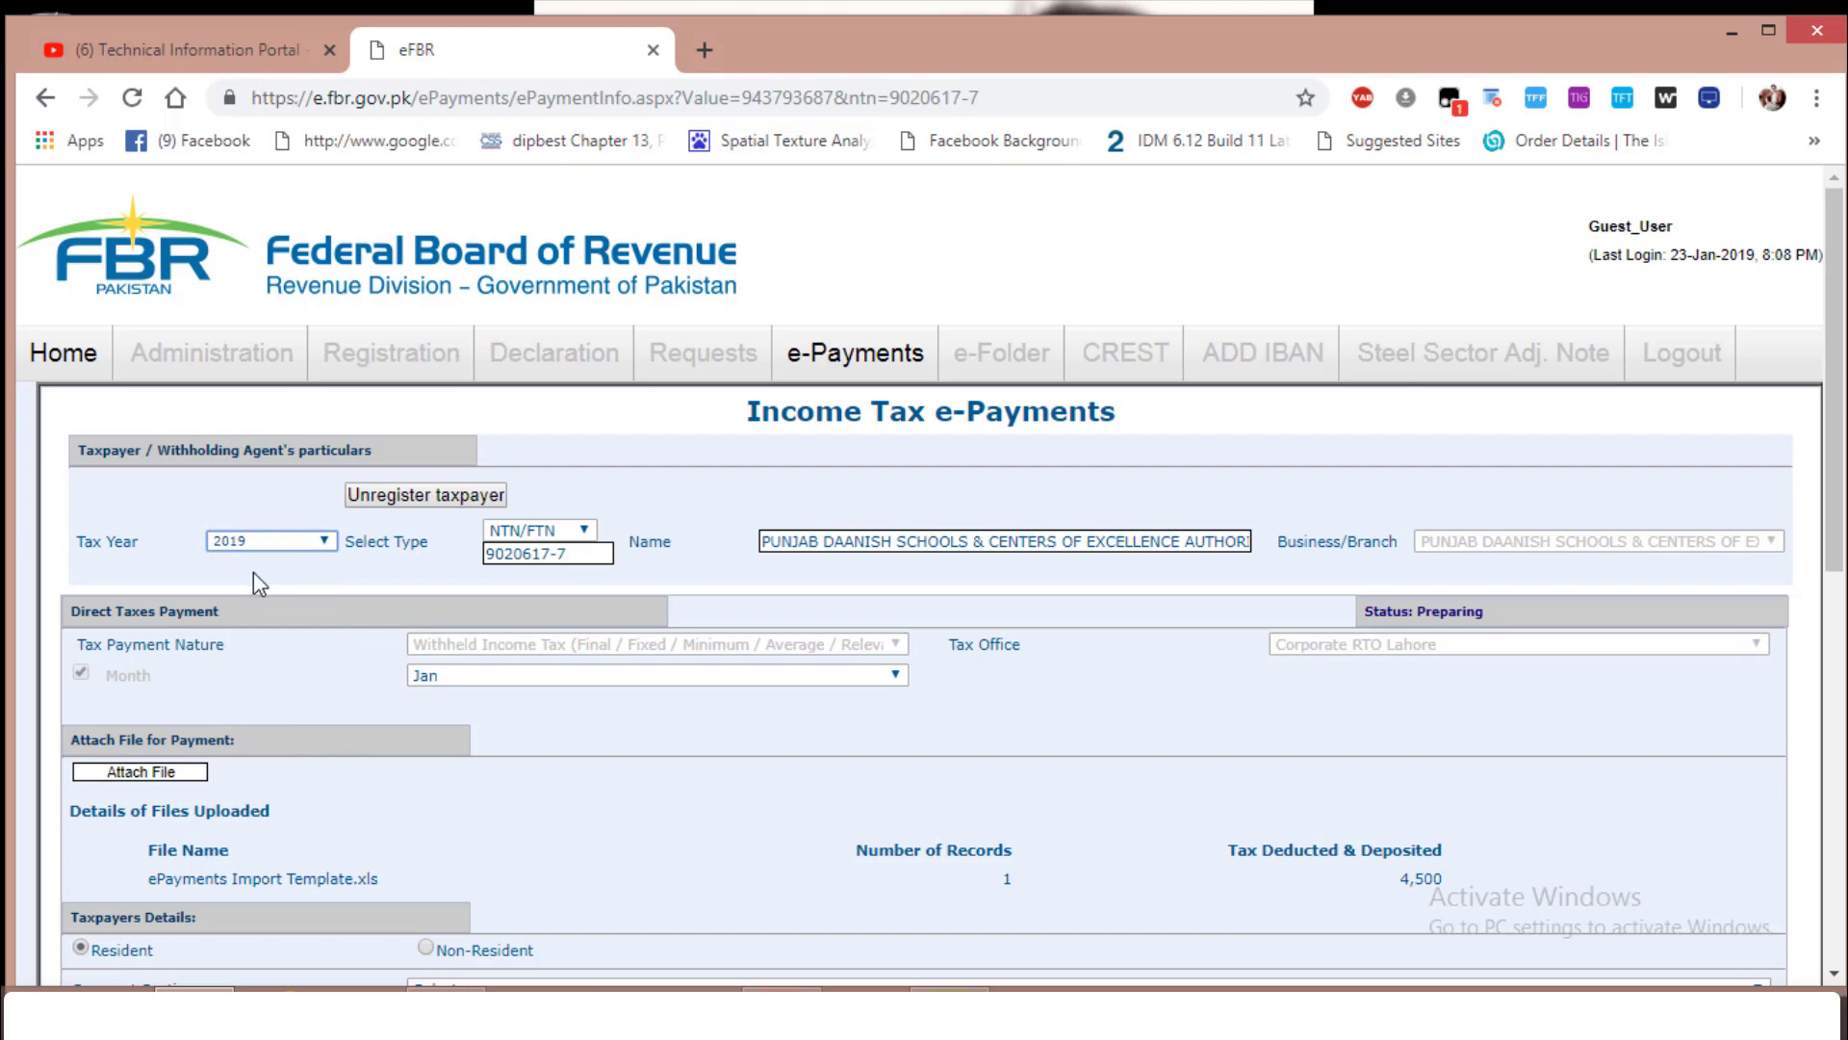
scroll(679, 794, down, 10)
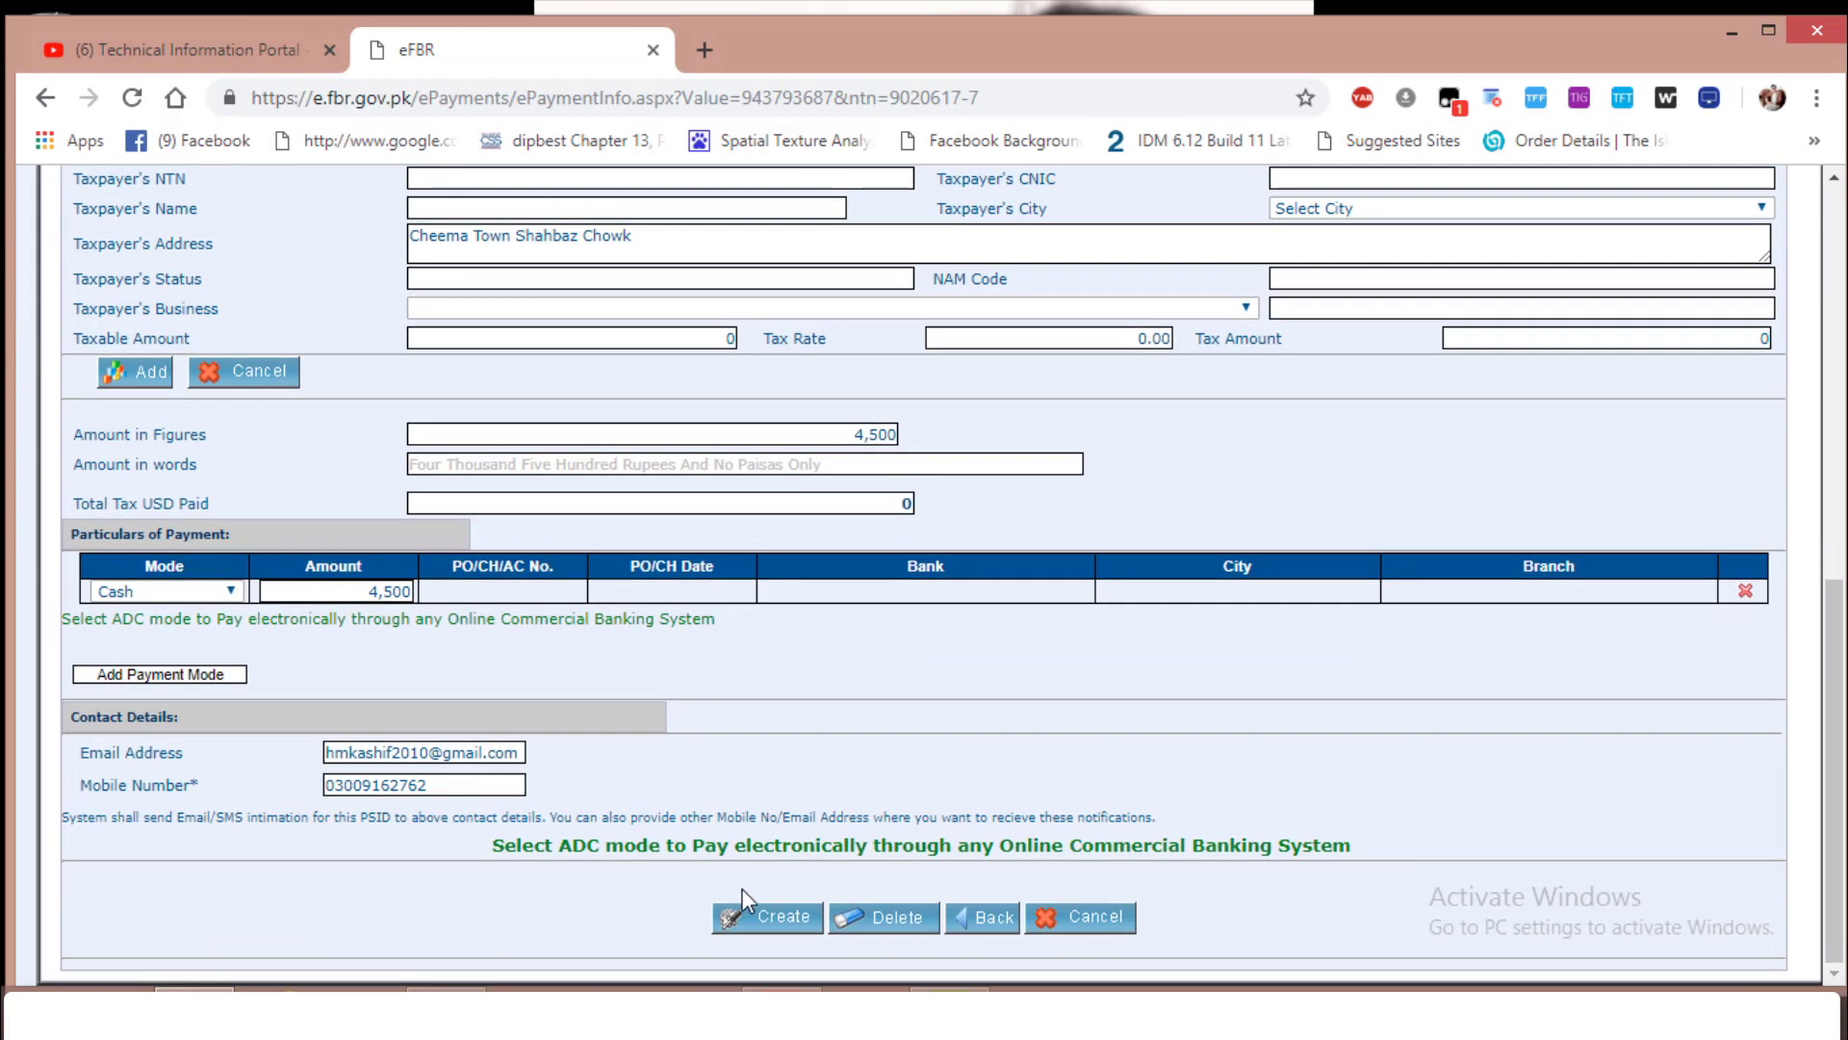
click(756, 924)
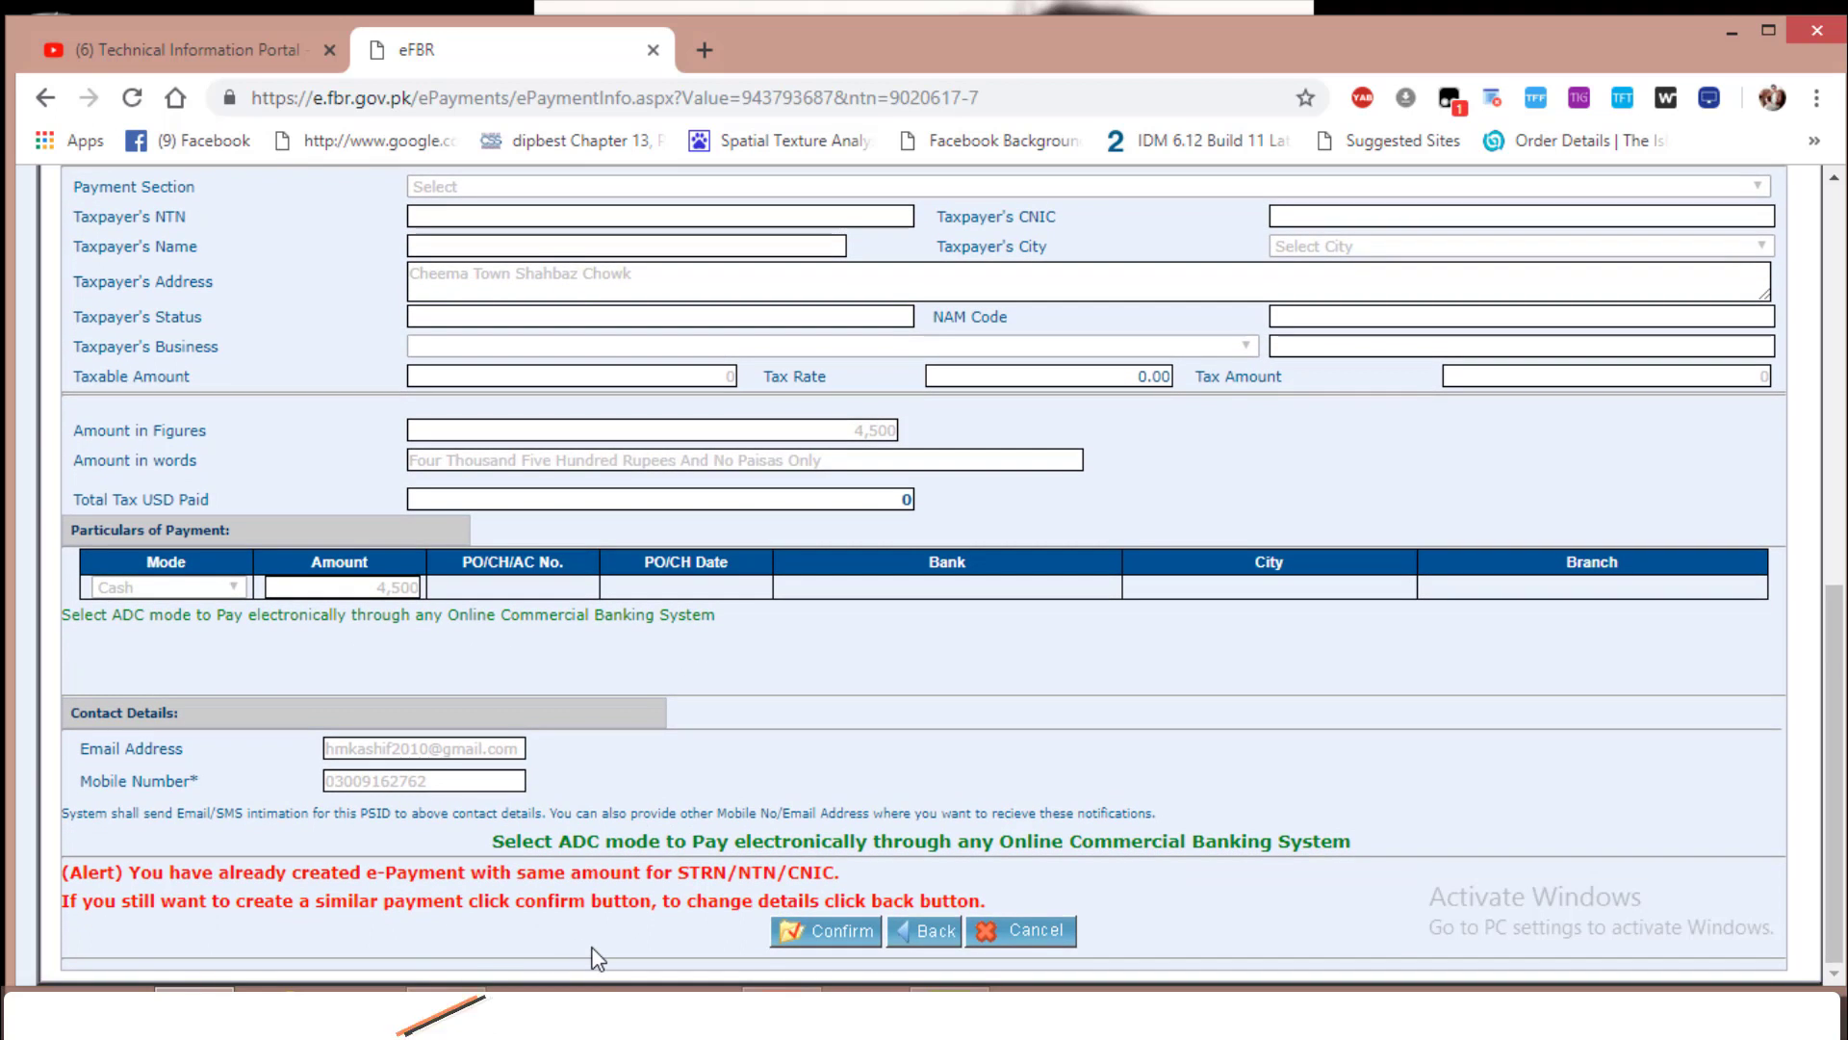
scroll(577, 924, up, 5)
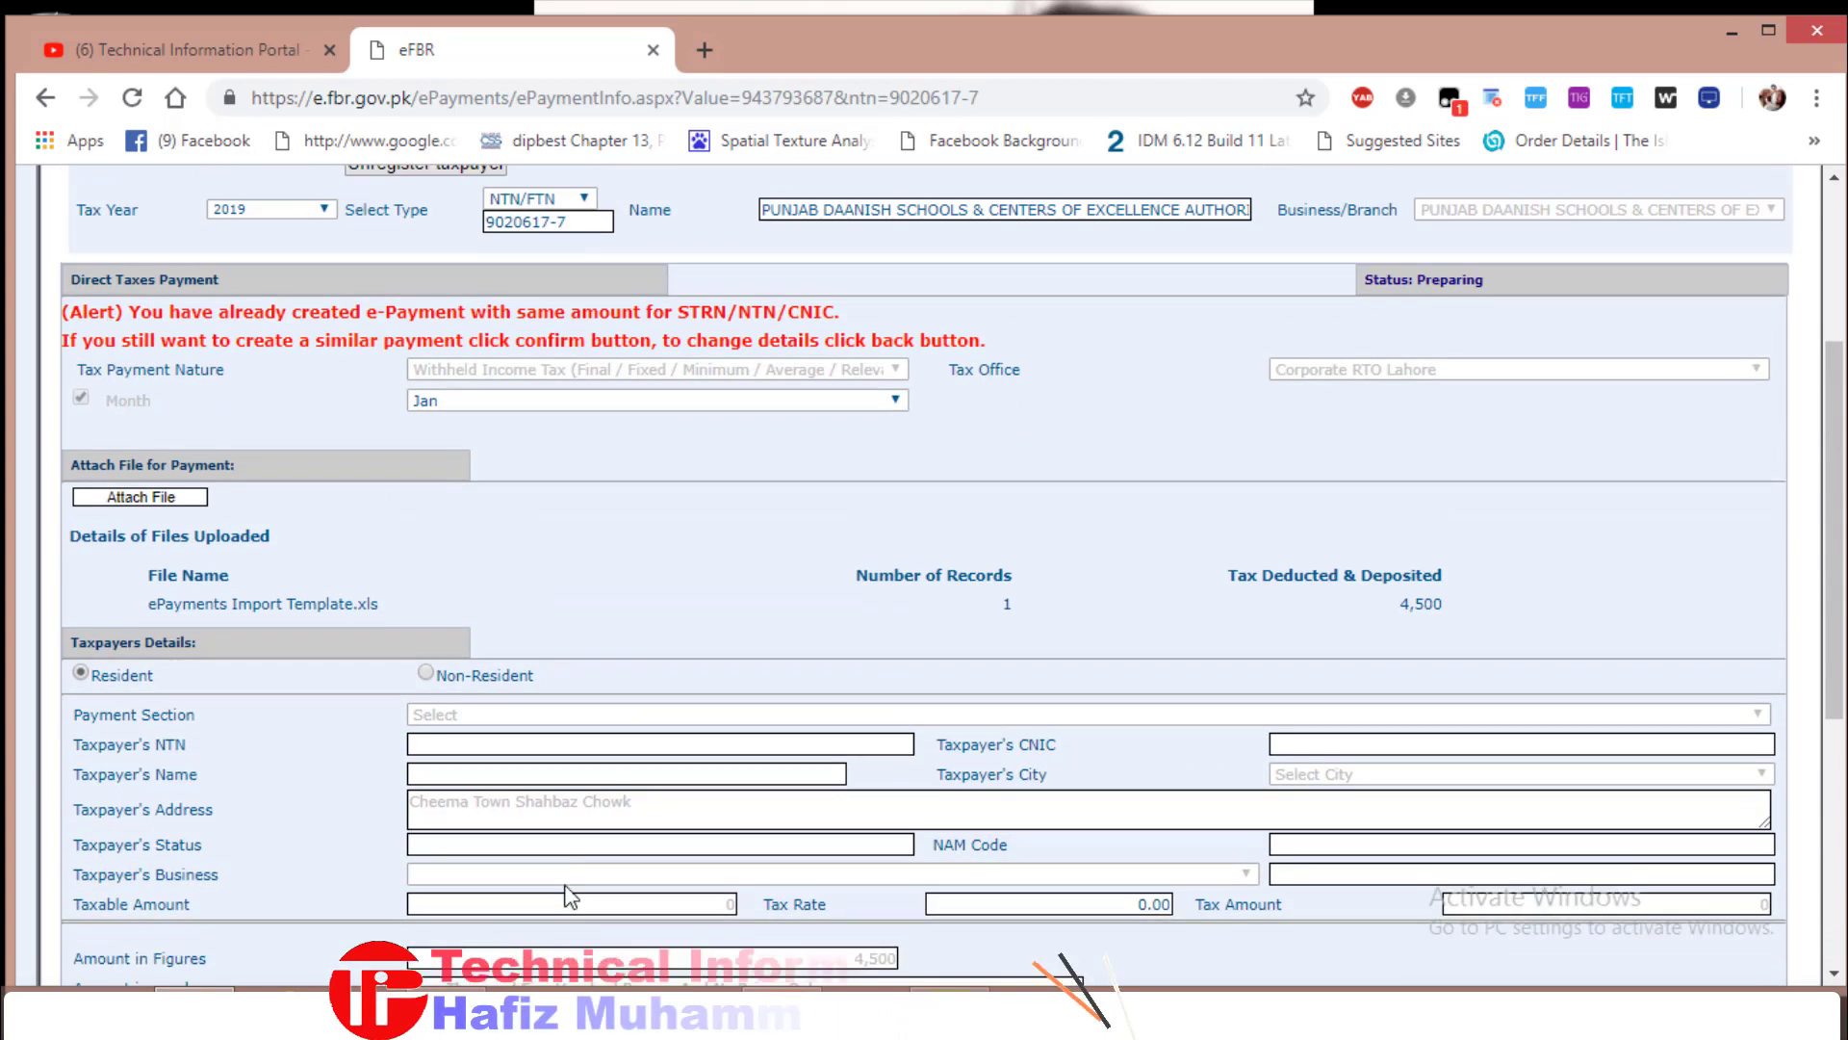
scroll(570, 895, up, 3)
scroll(597, 866, down, 8)
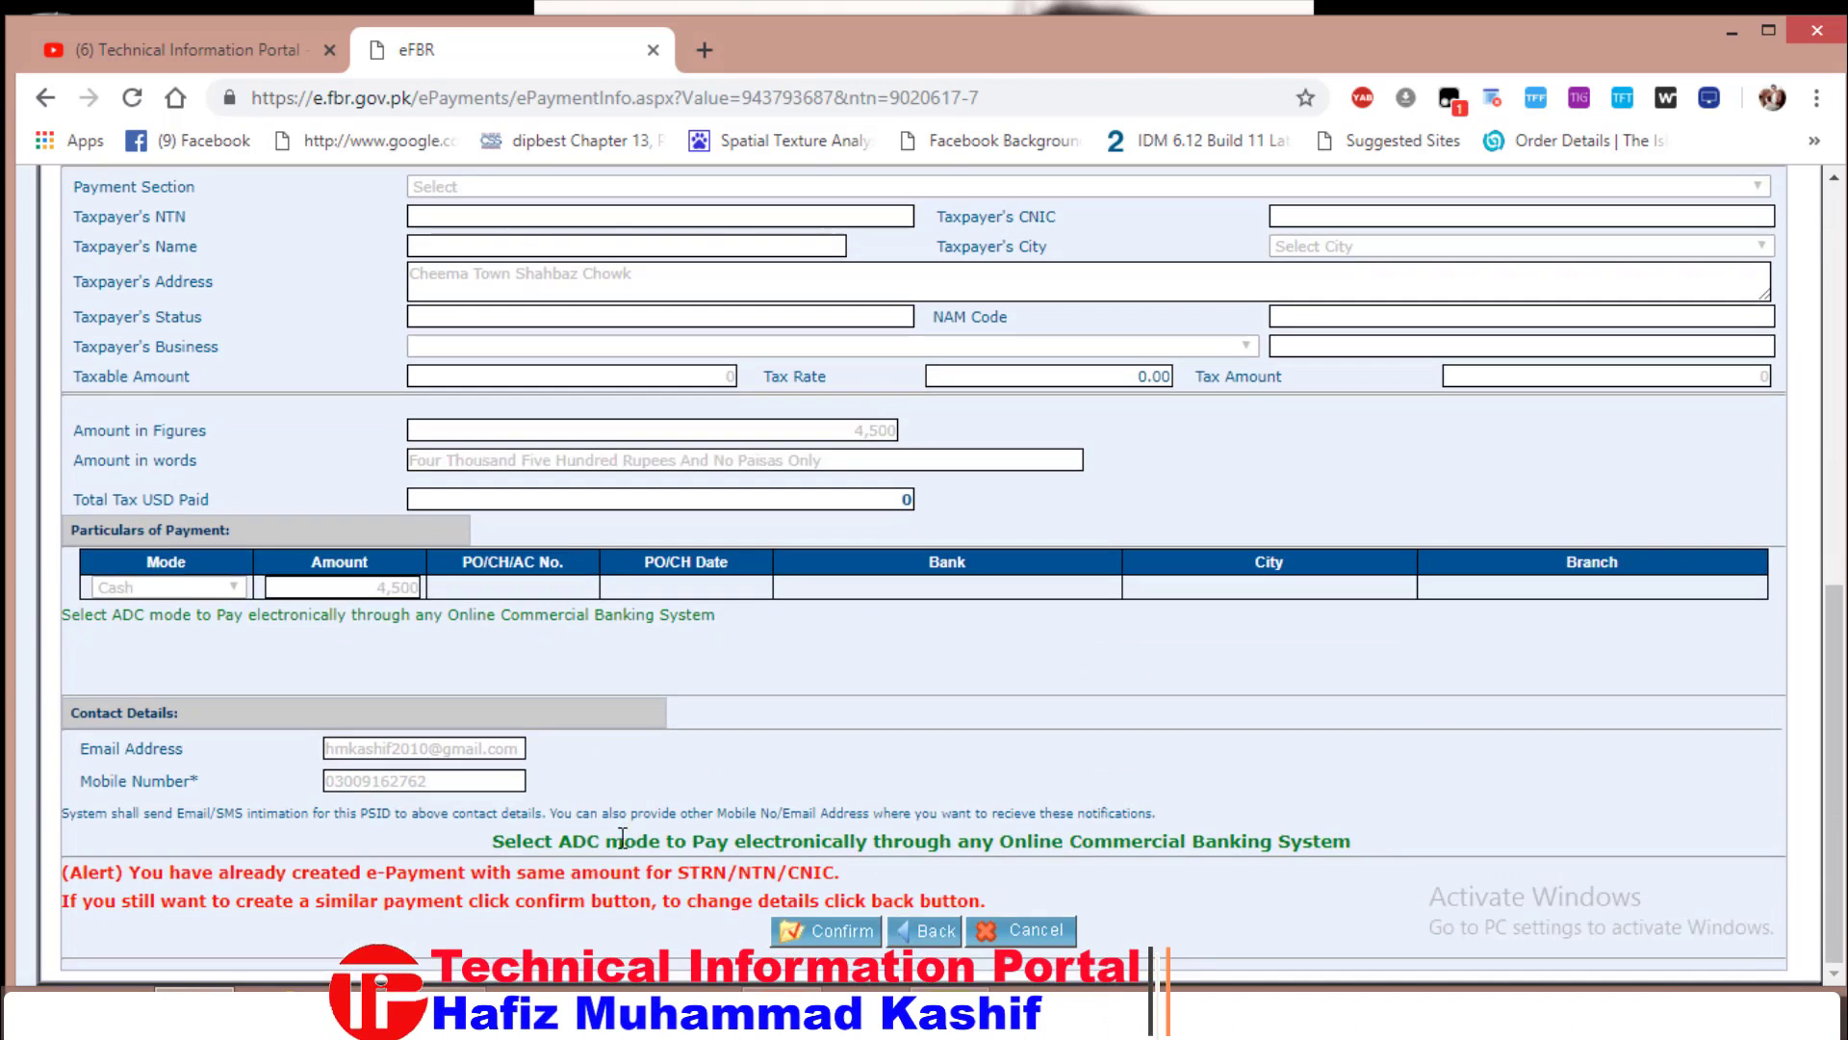
Confirm the same-amount payment and print the generated PSID challan as a PDF
click(823, 930)
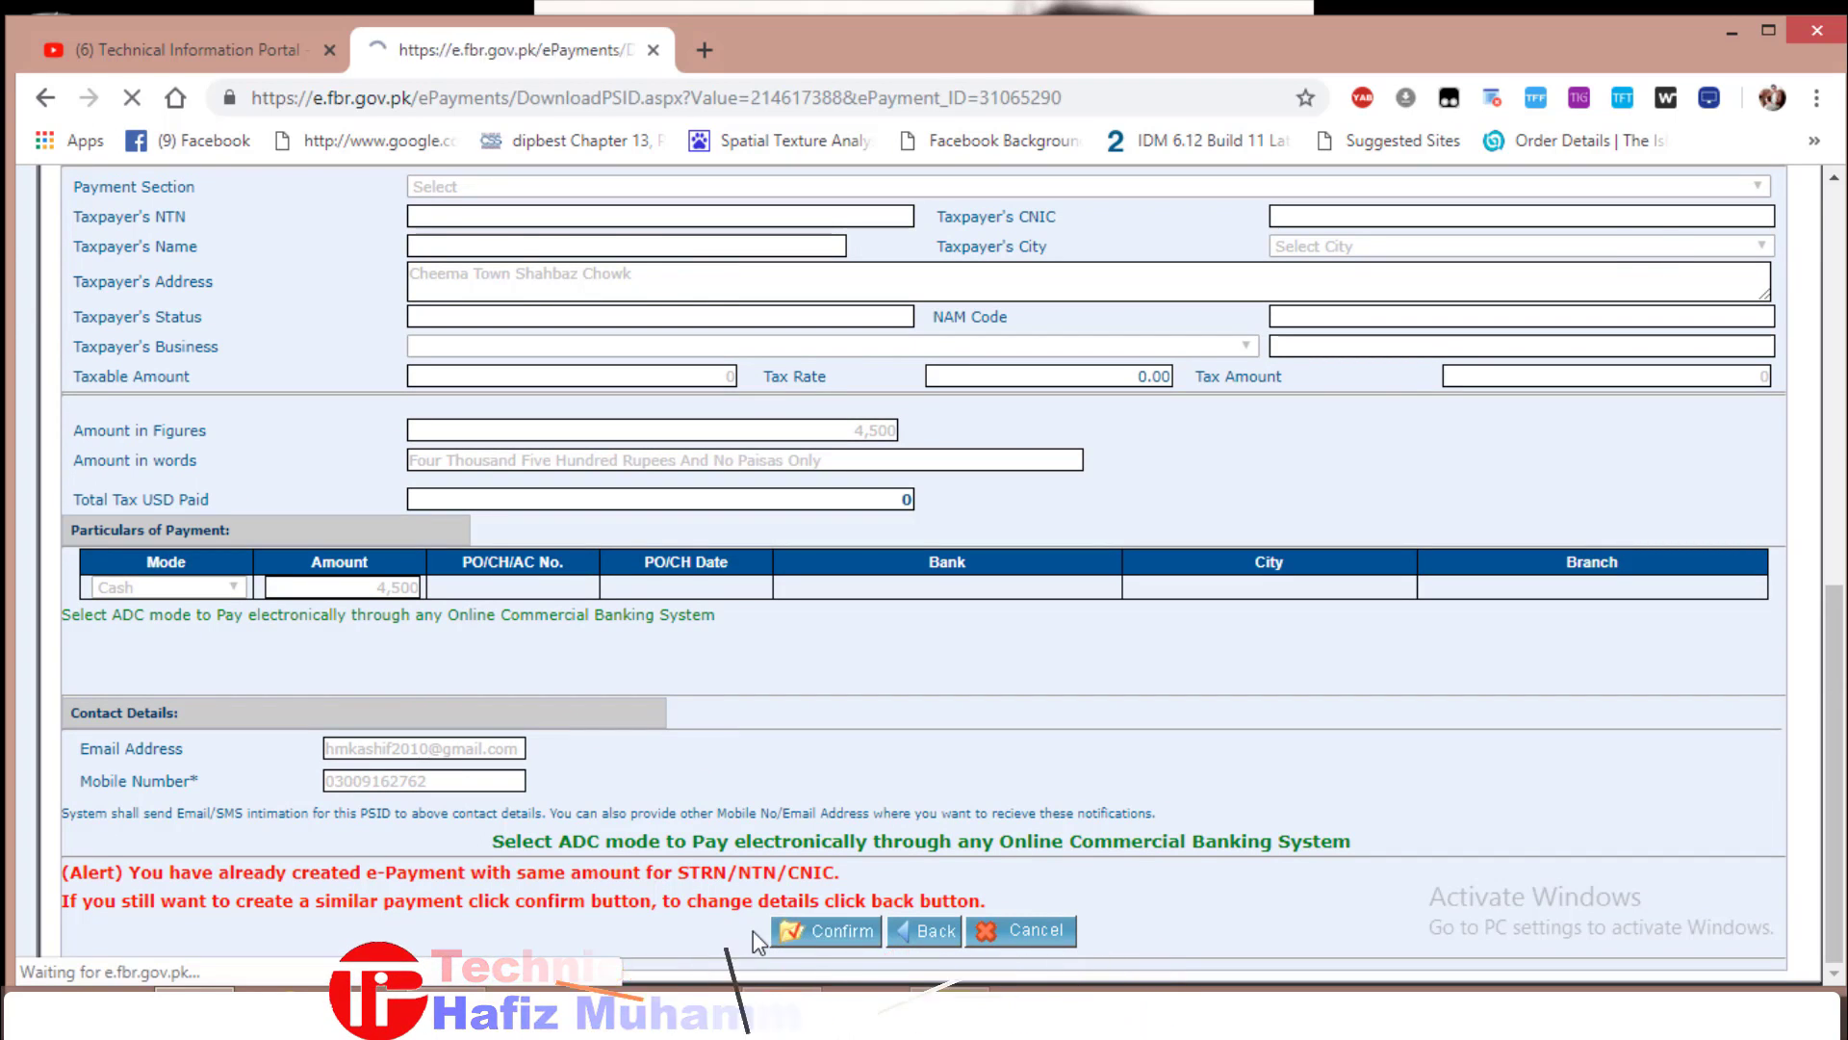
scroll(971, 708, down, 15)
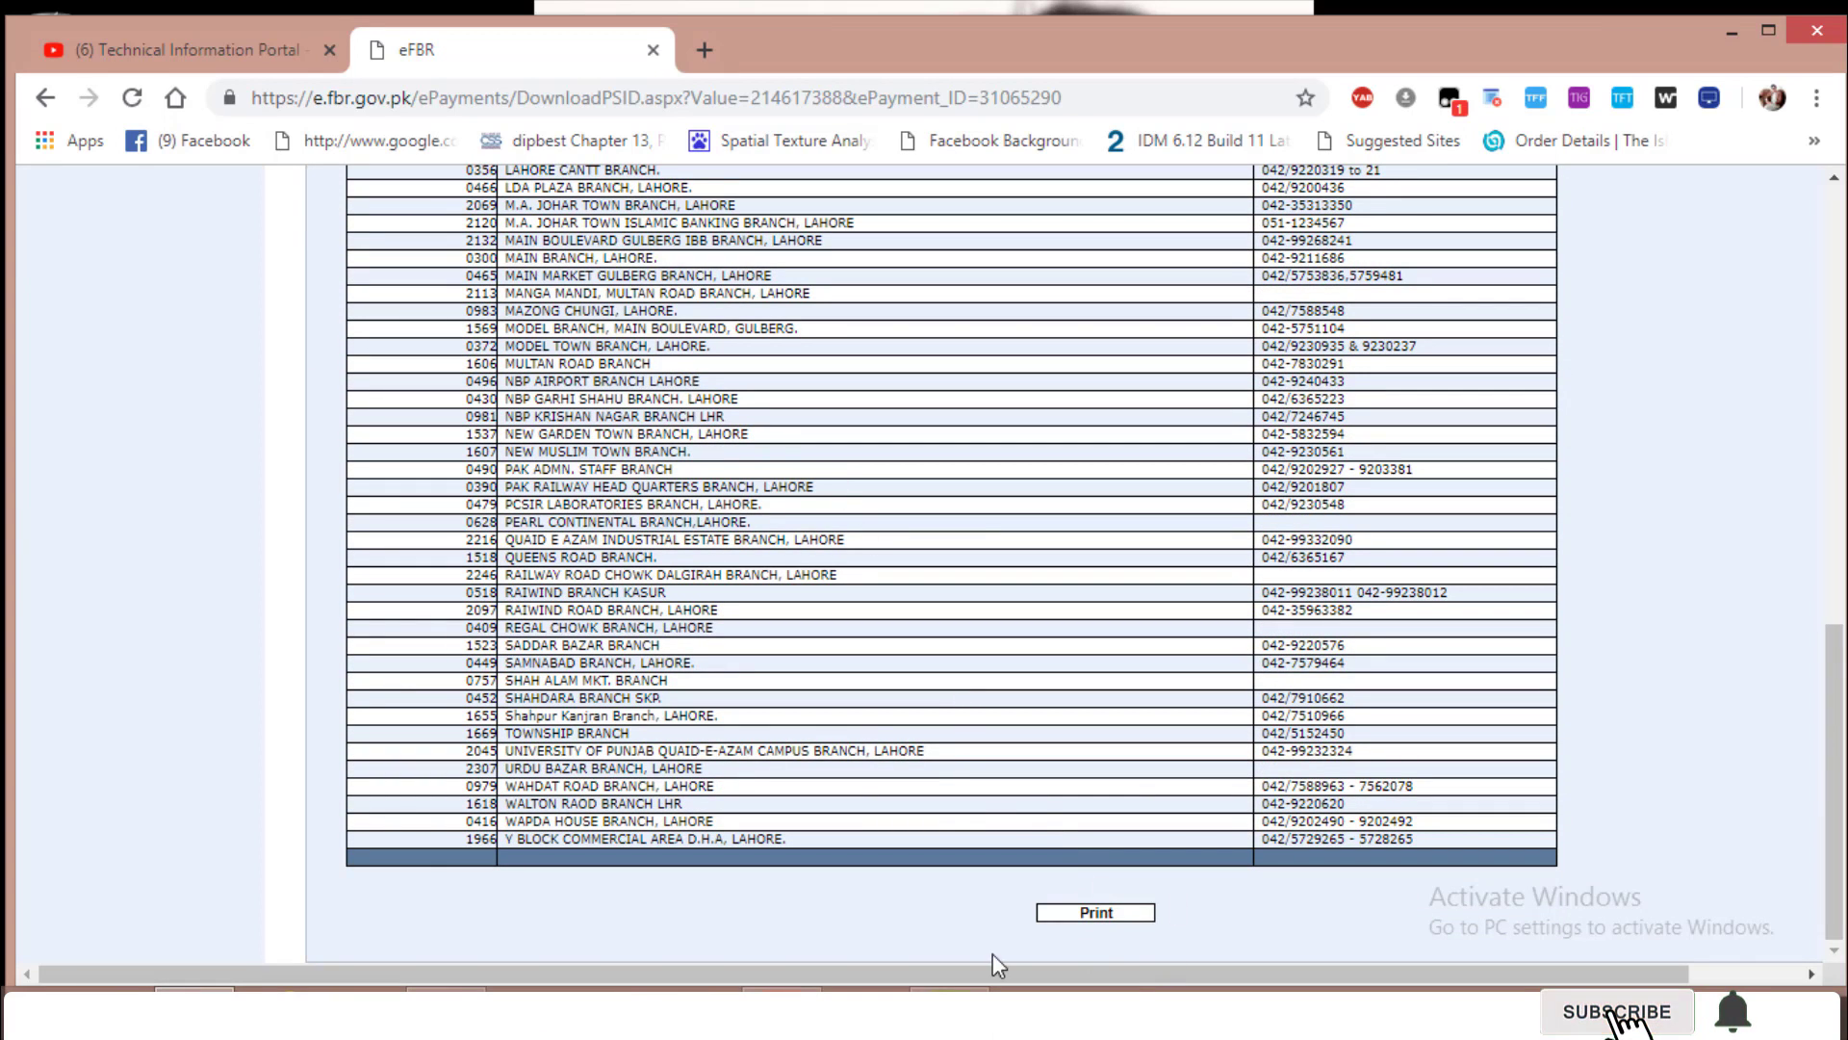
click(1093, 913)
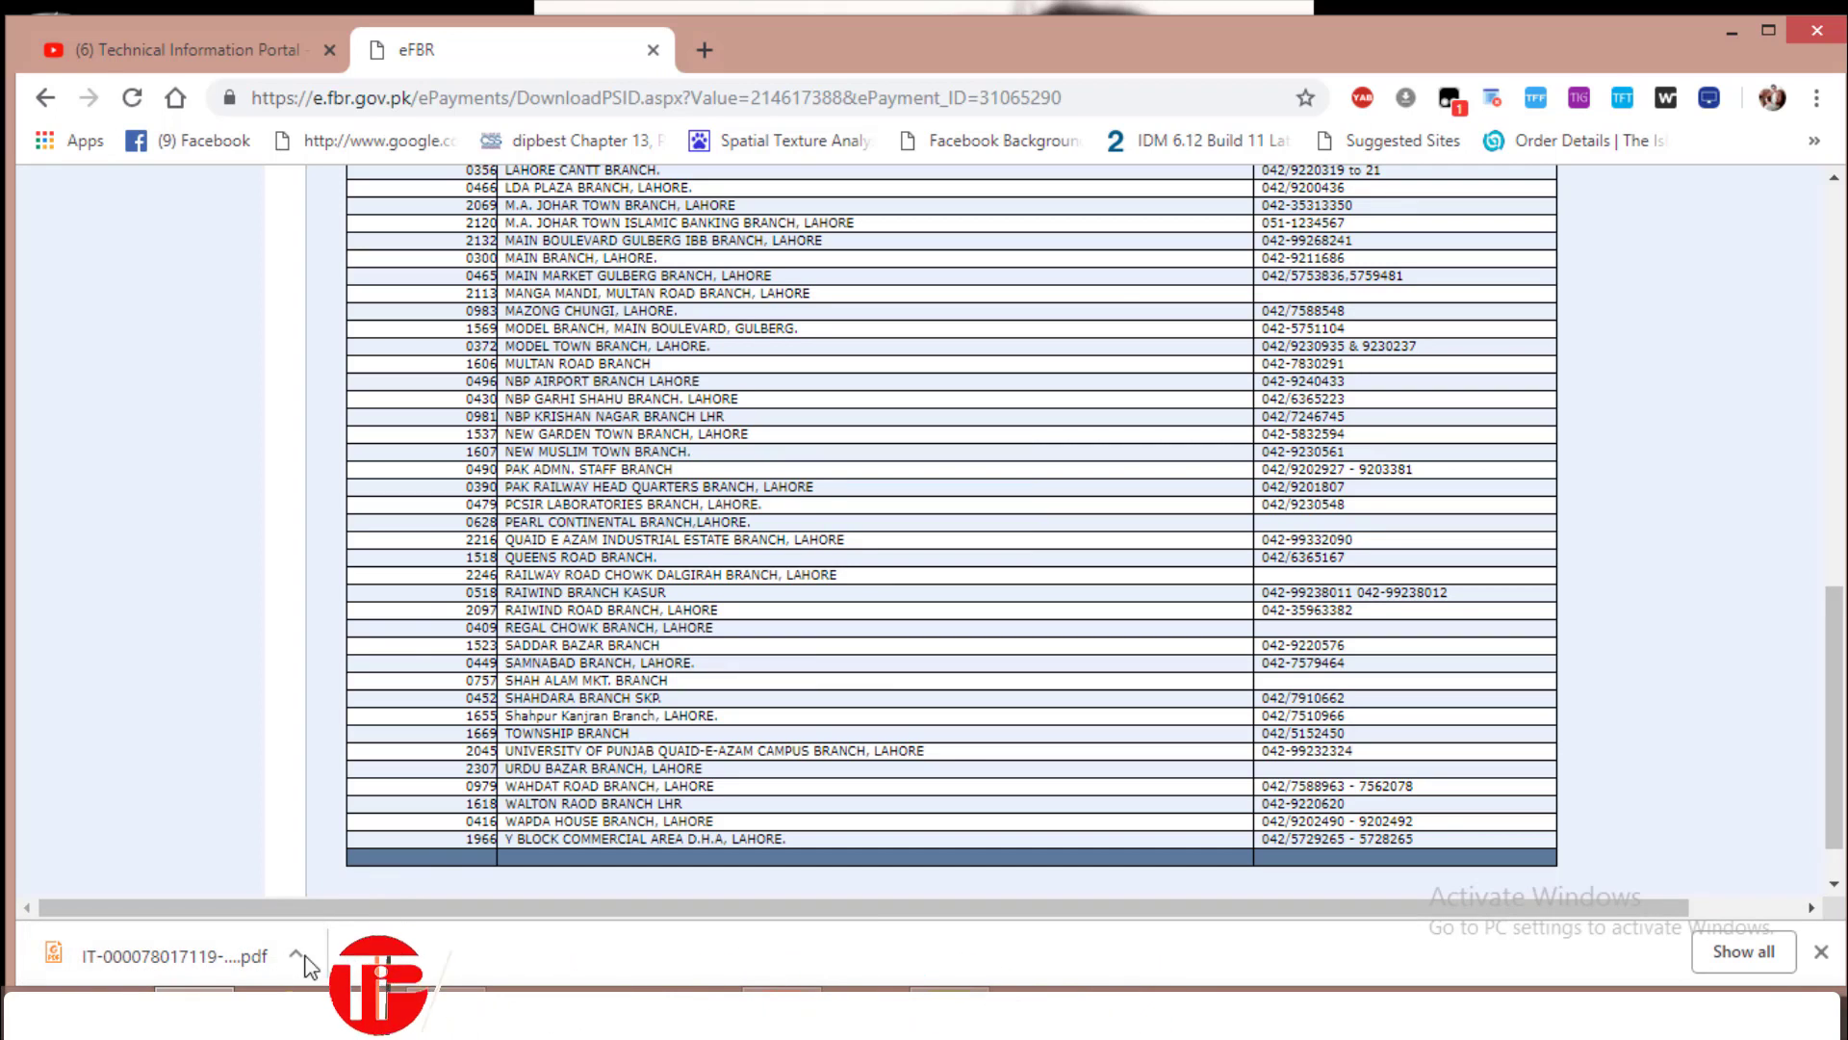
click(162, 962)
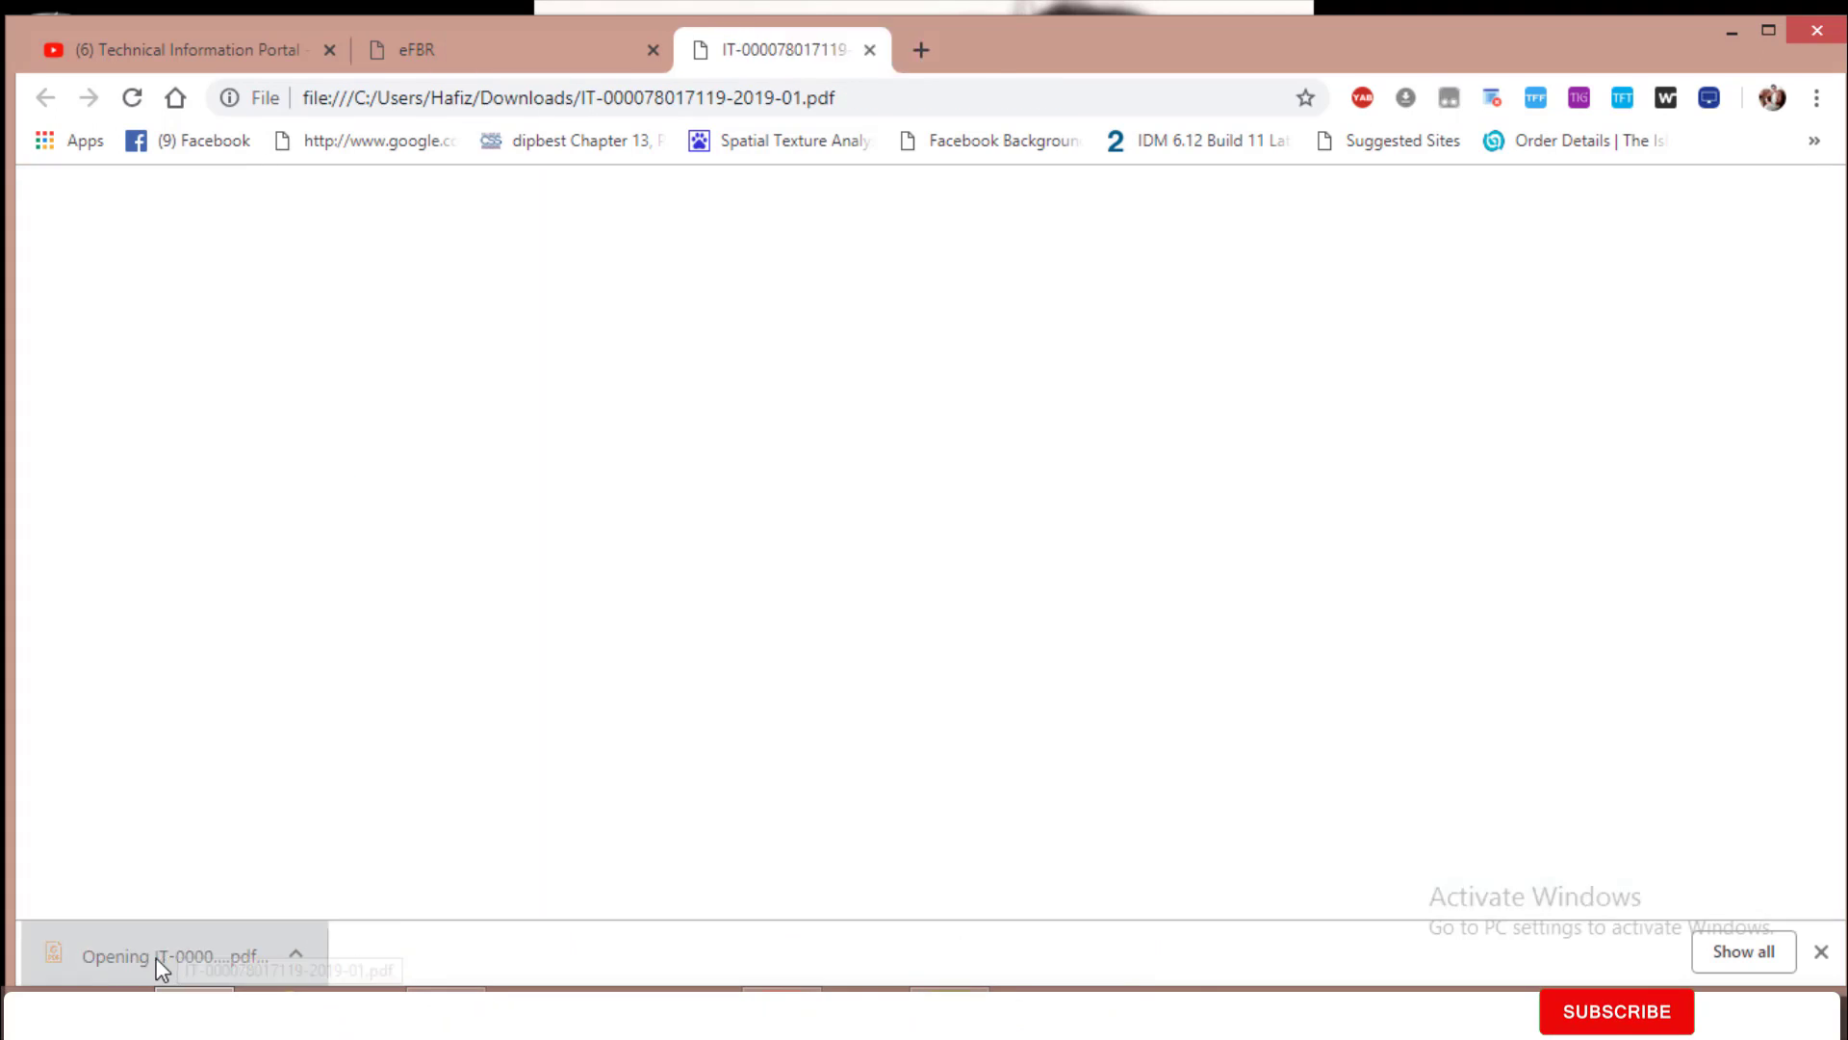
scroll(743, 722, down, 10)
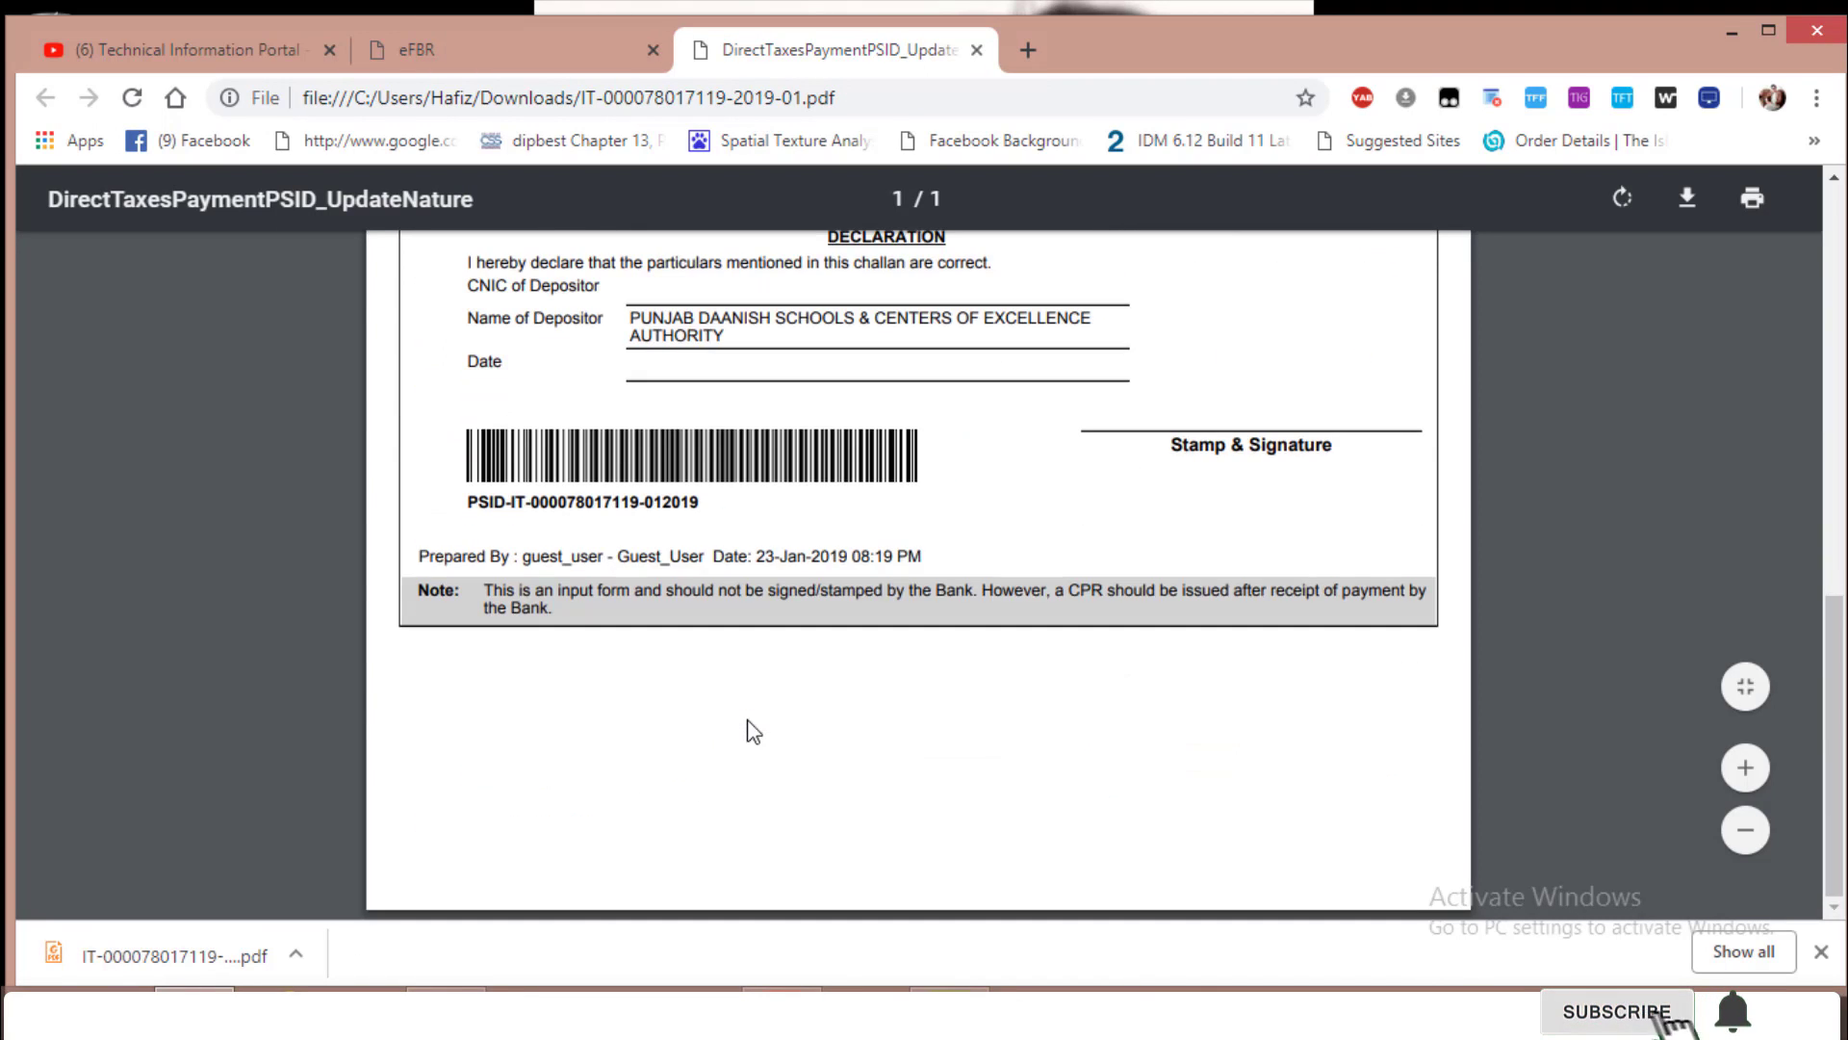
scroll(752, 731, up, 10)
scroll(753, 732, down, 5)
scroll(752, 732, up, 6)
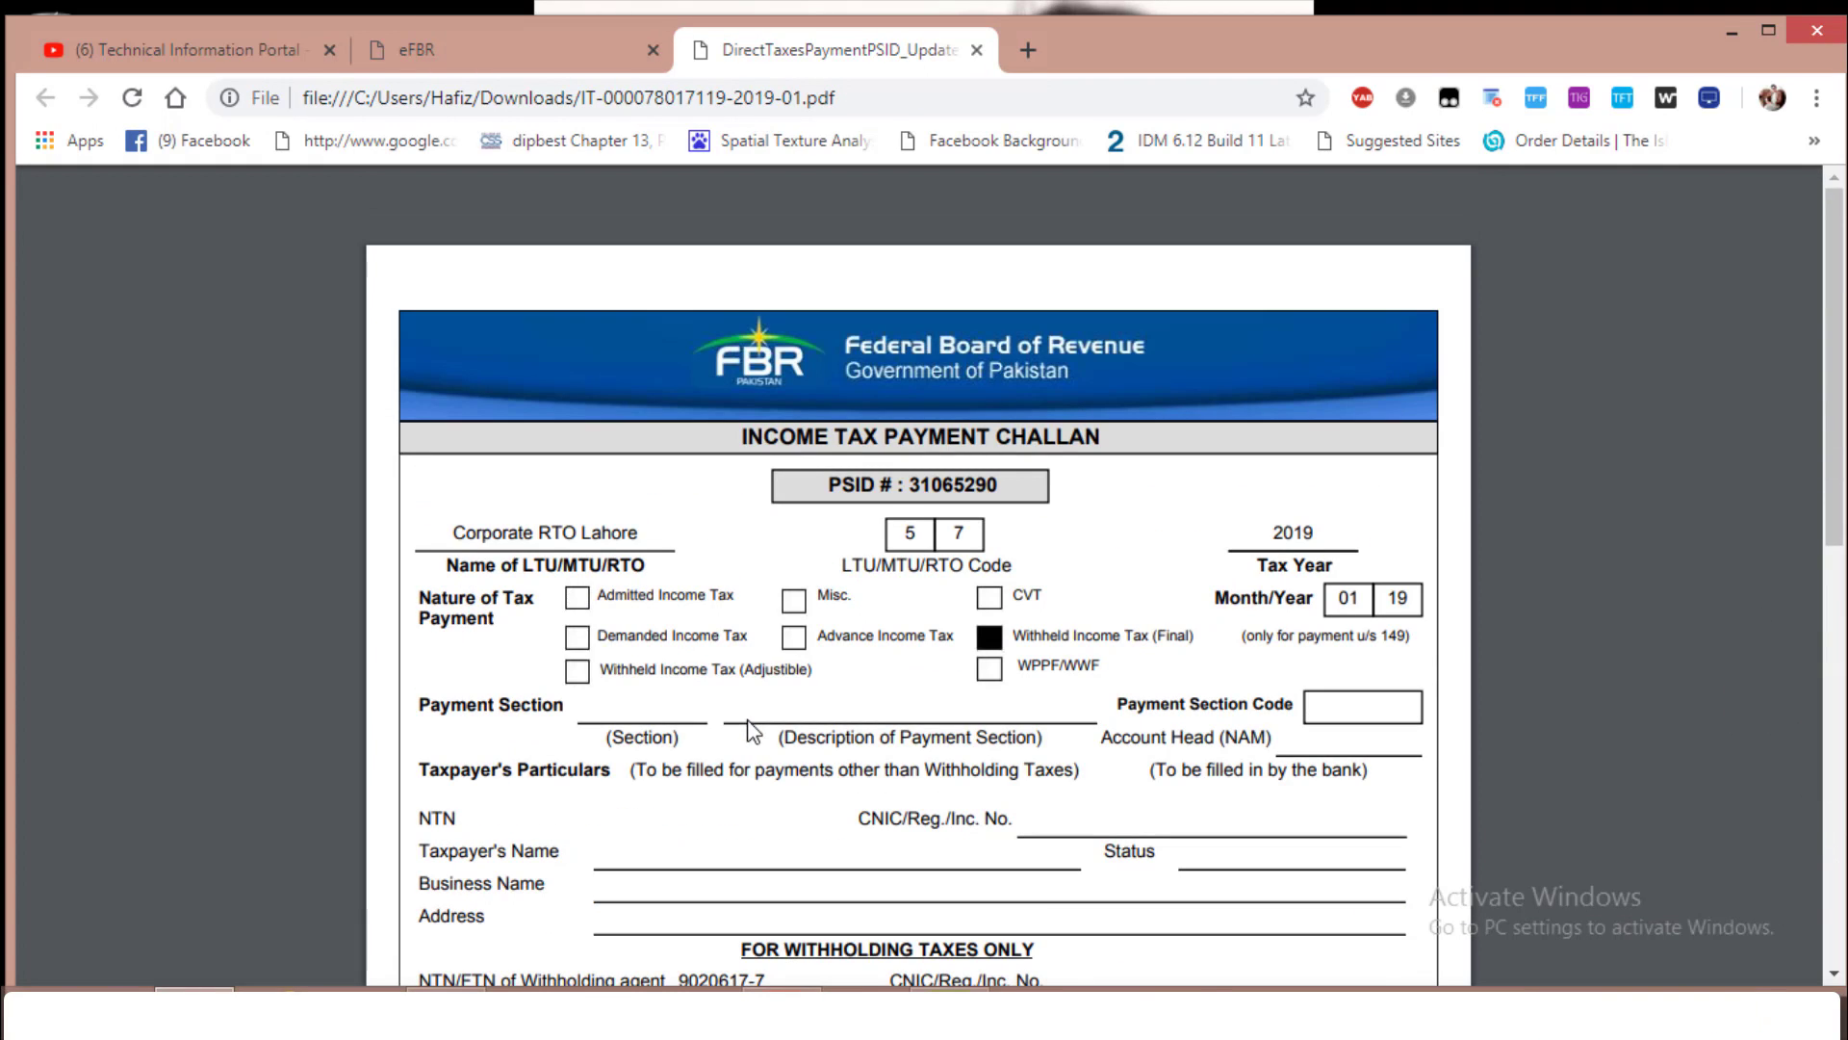
scroll(1039, 756, down, 5)
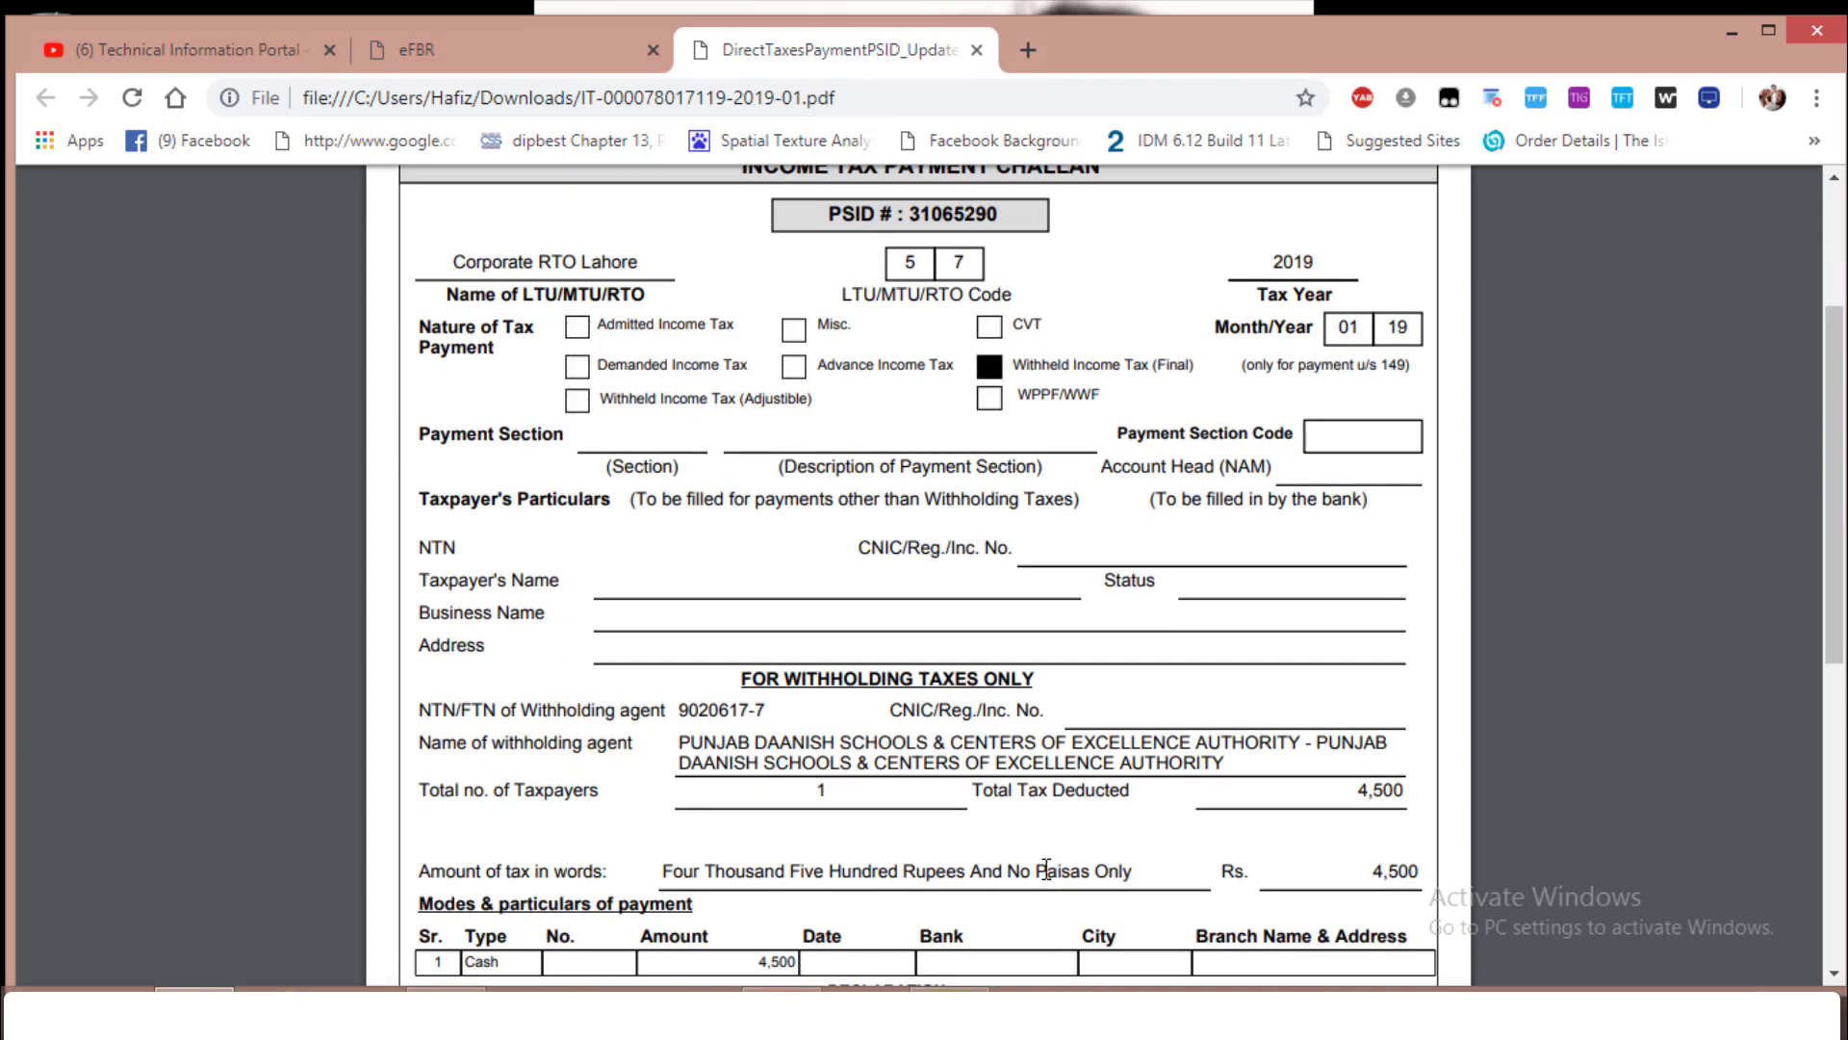
scroll(1003, 807, down, 4)
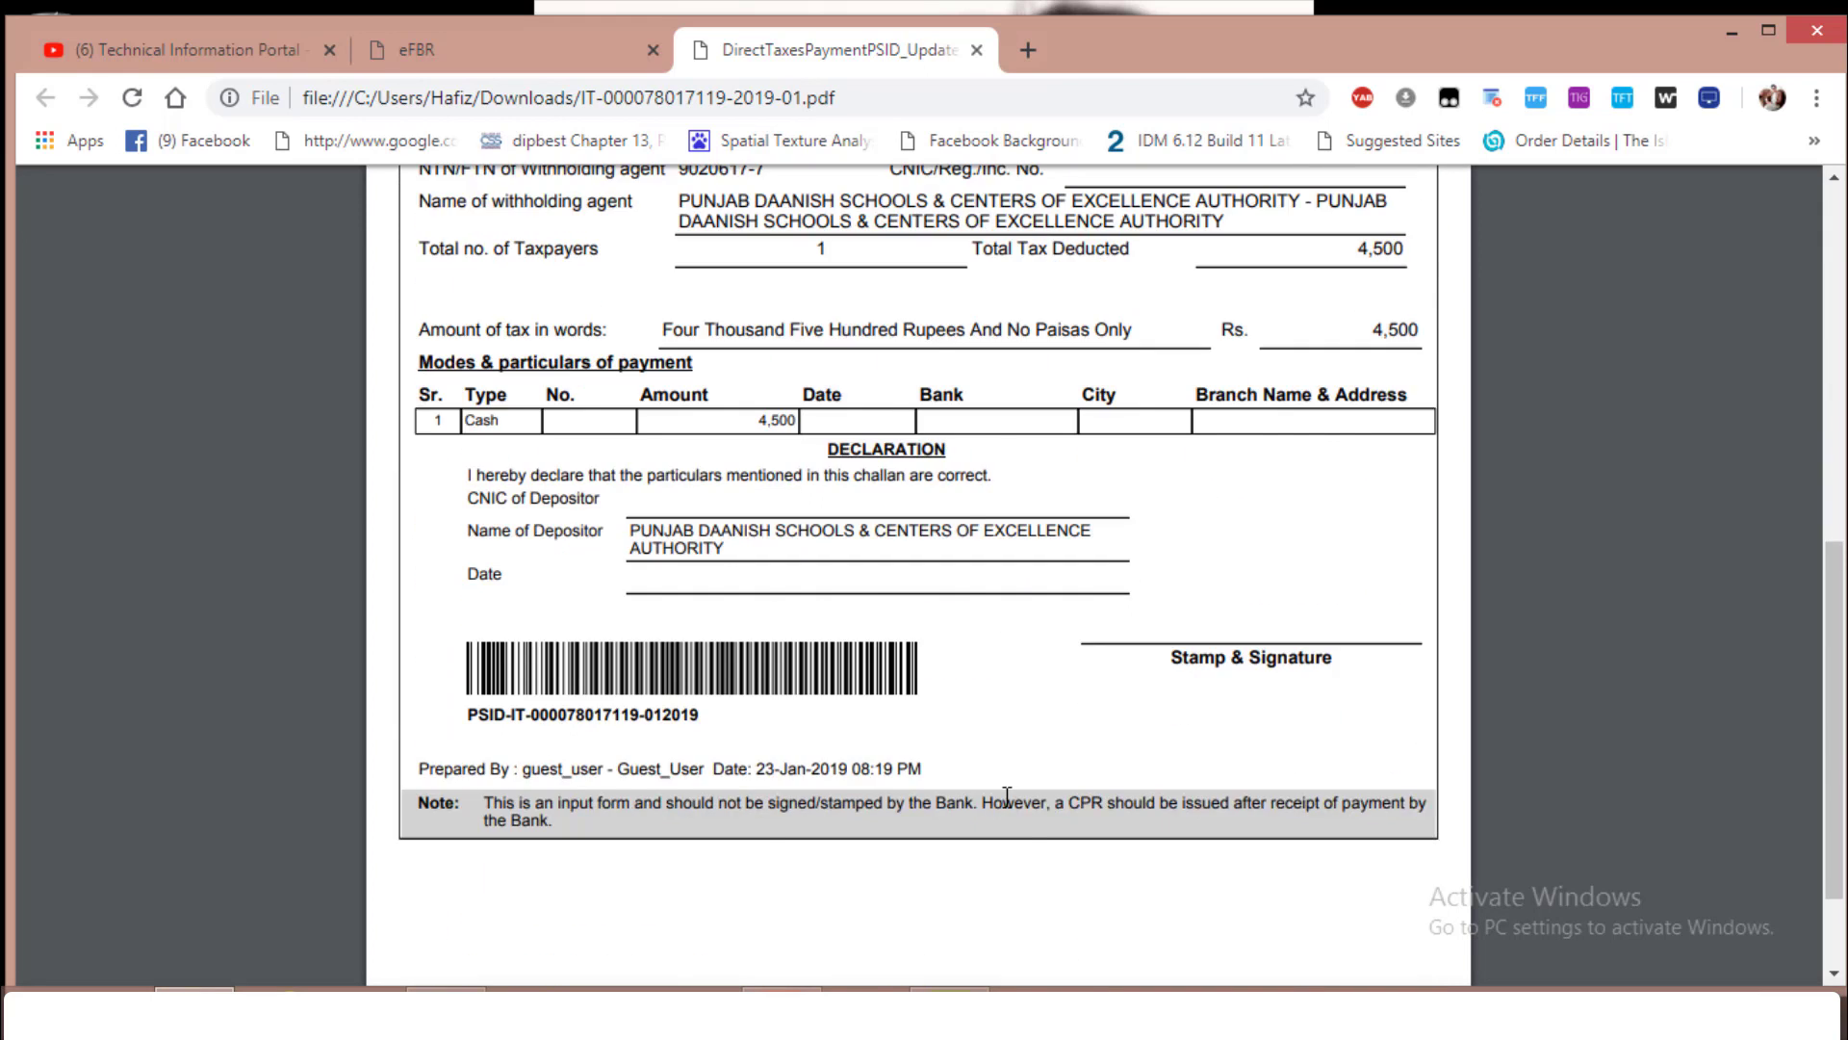
scroll(1007, 796, up, 8)
scroll(990, 813, down, 2)
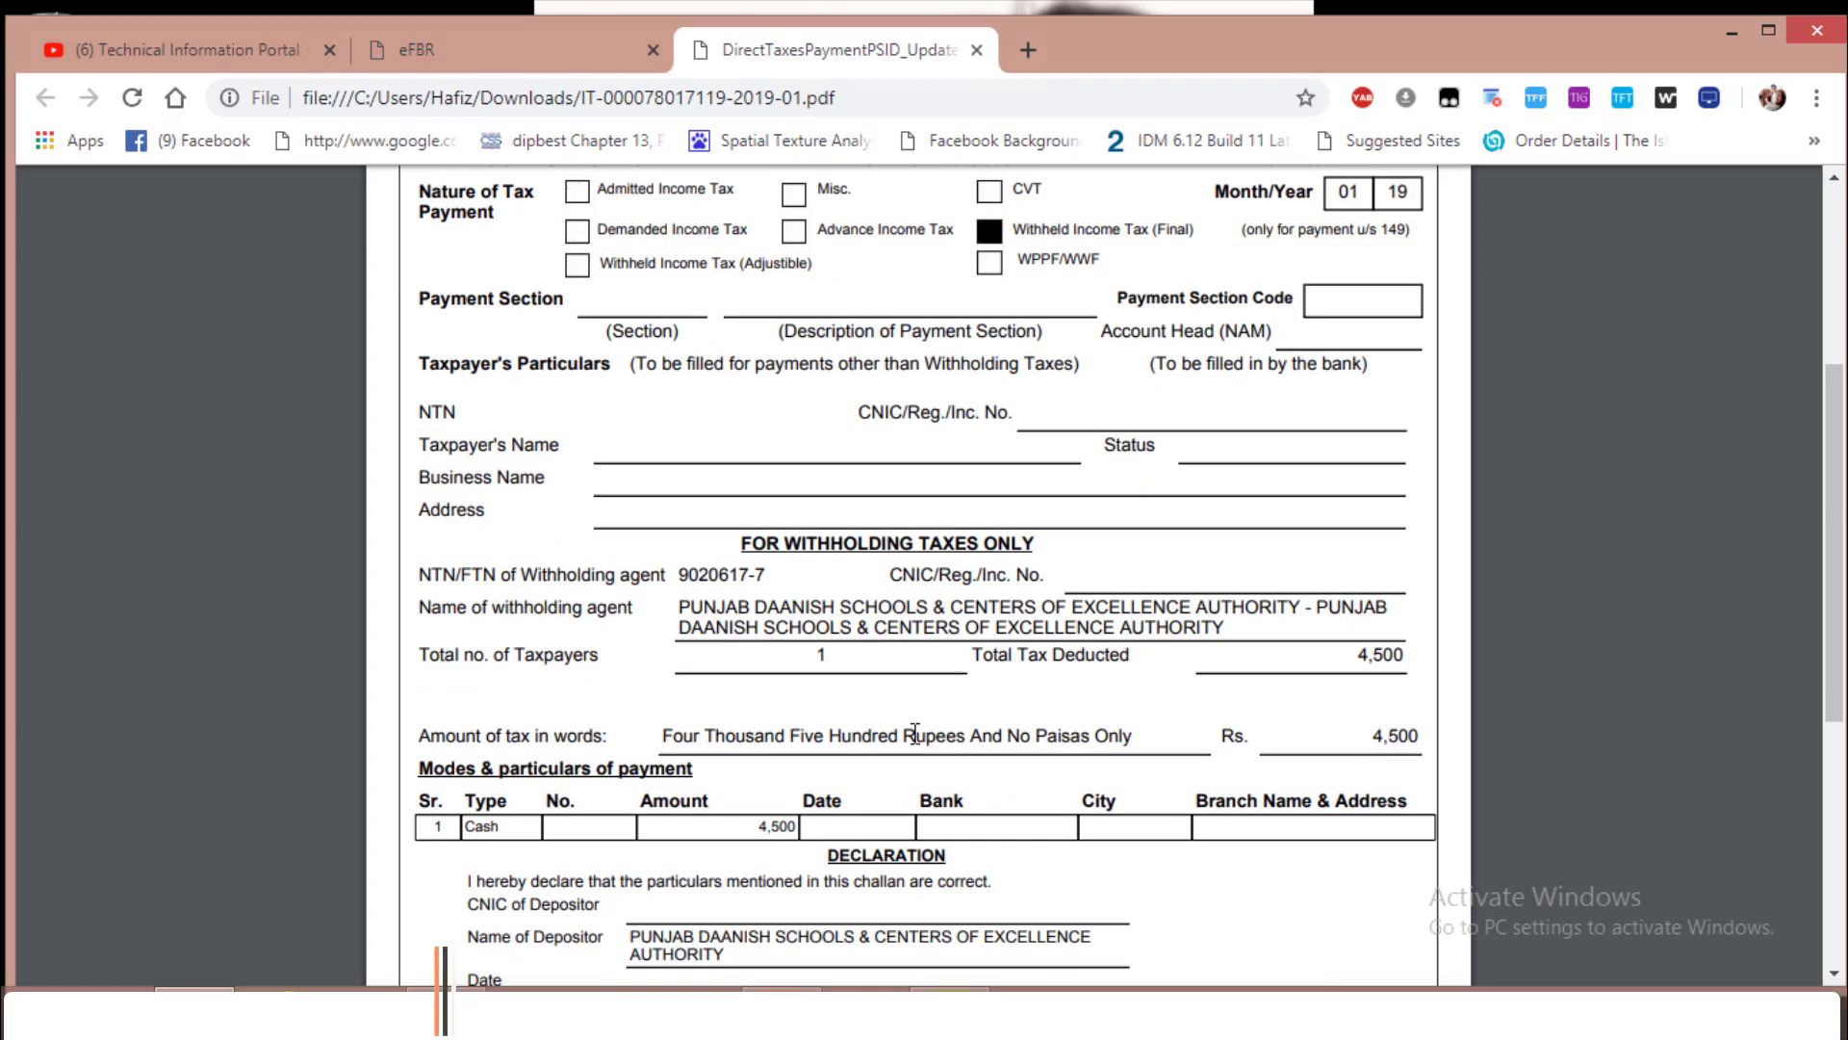
scroll(833, 708, up, 4)
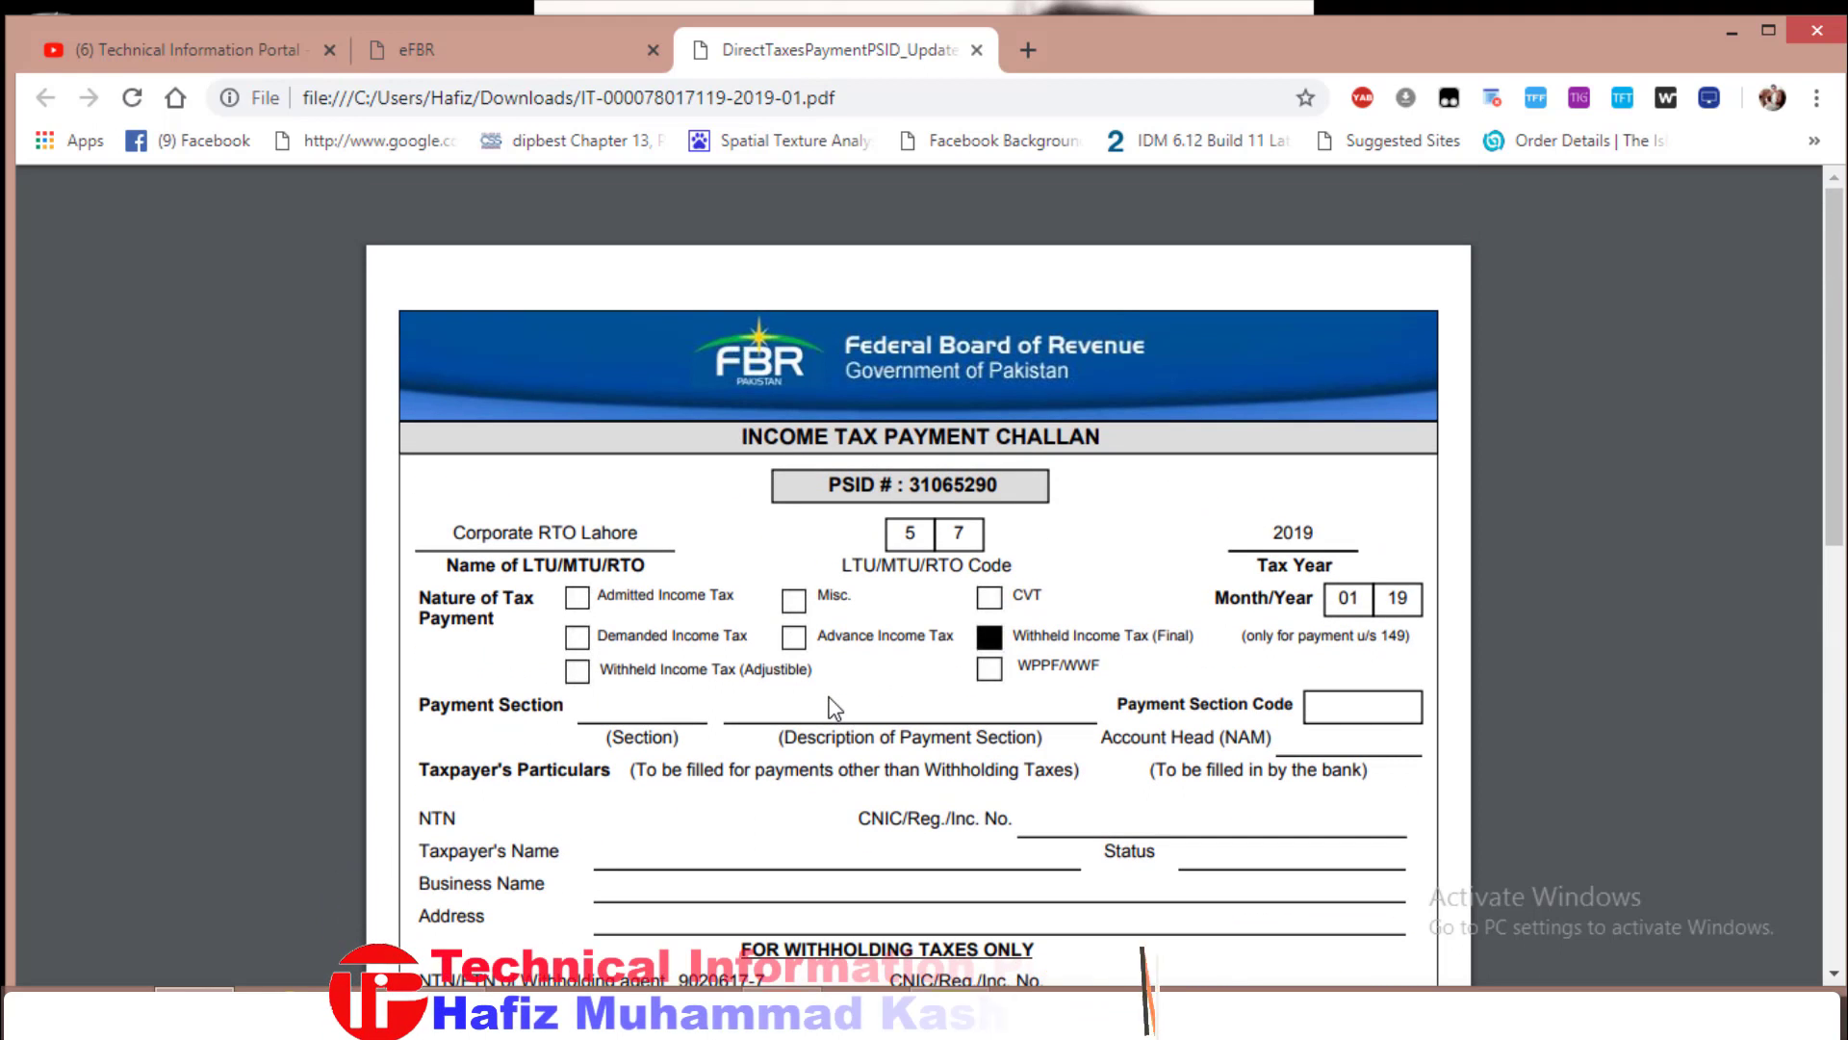